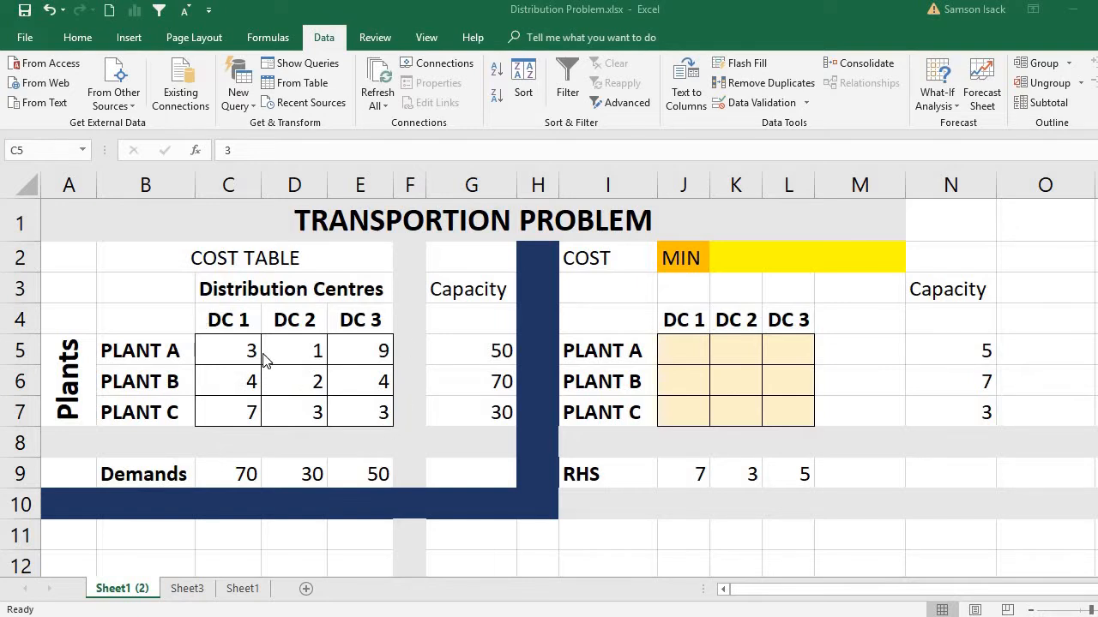
Step: Review the plant names in B5:B7 and the distribution centre headings in C4:E4 of the cost table
{"action": "left_click", "coordinate": [136, 352]}
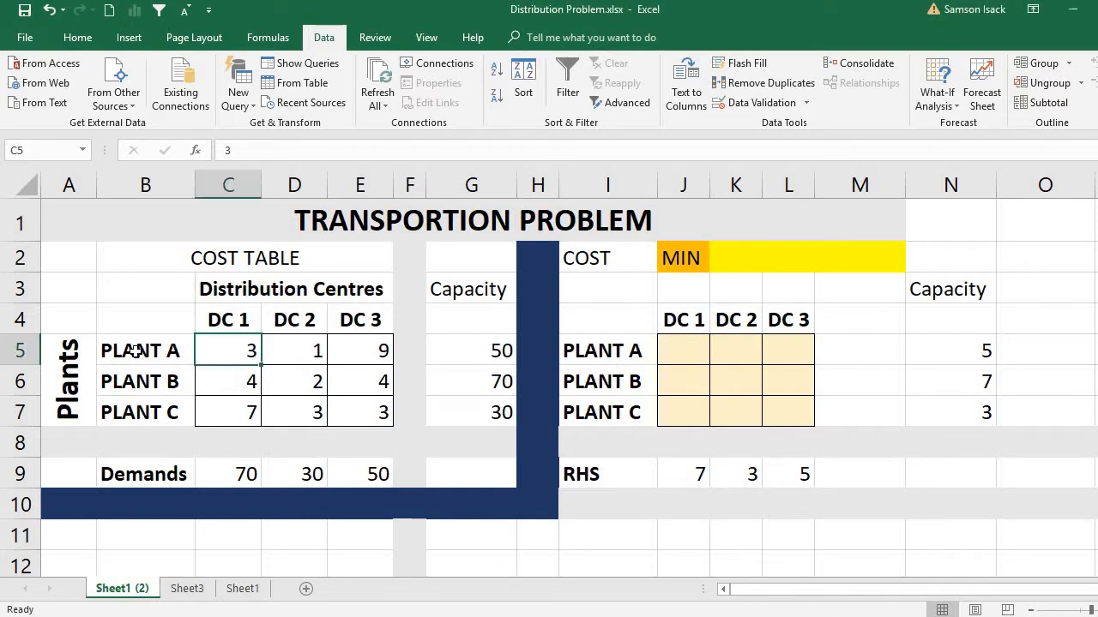
{"action": "left_click", "coordinate": [136, 351]}
{"action": "left_click", "coordinate": [140, 383]}
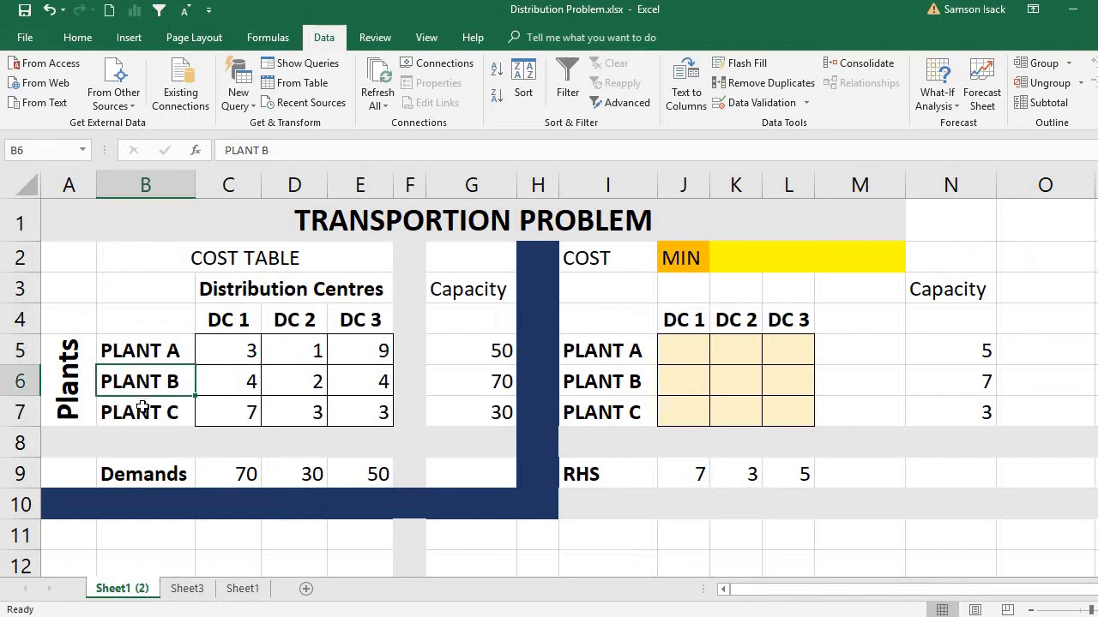
{"action": "left_click", "coordinate": [143, 407]}
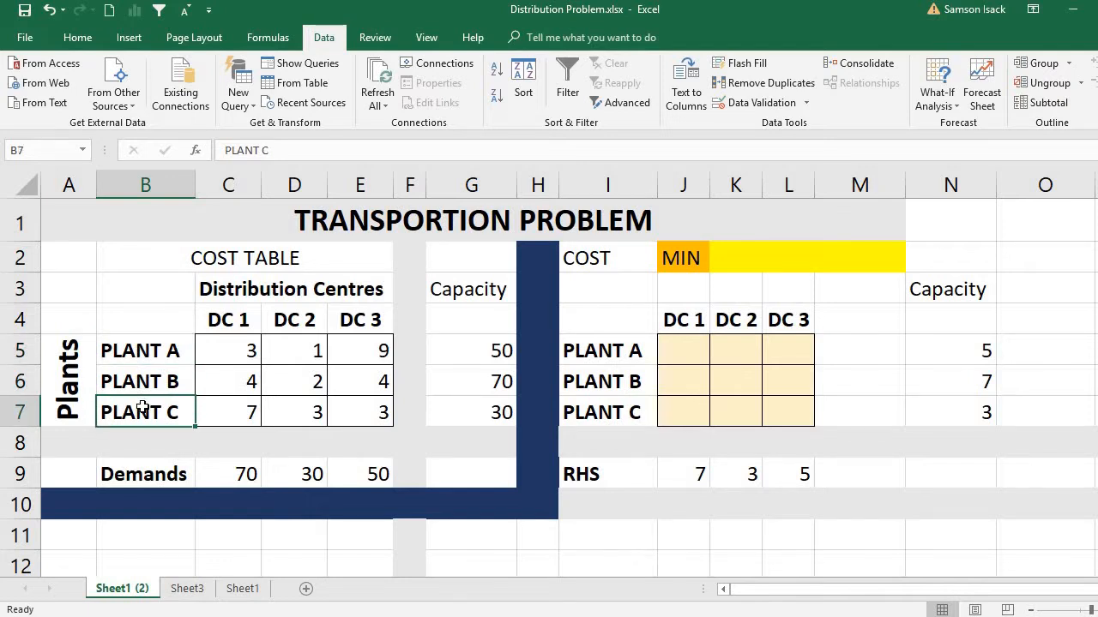
{"action": "left_click", "coordinate": [244, 319]}
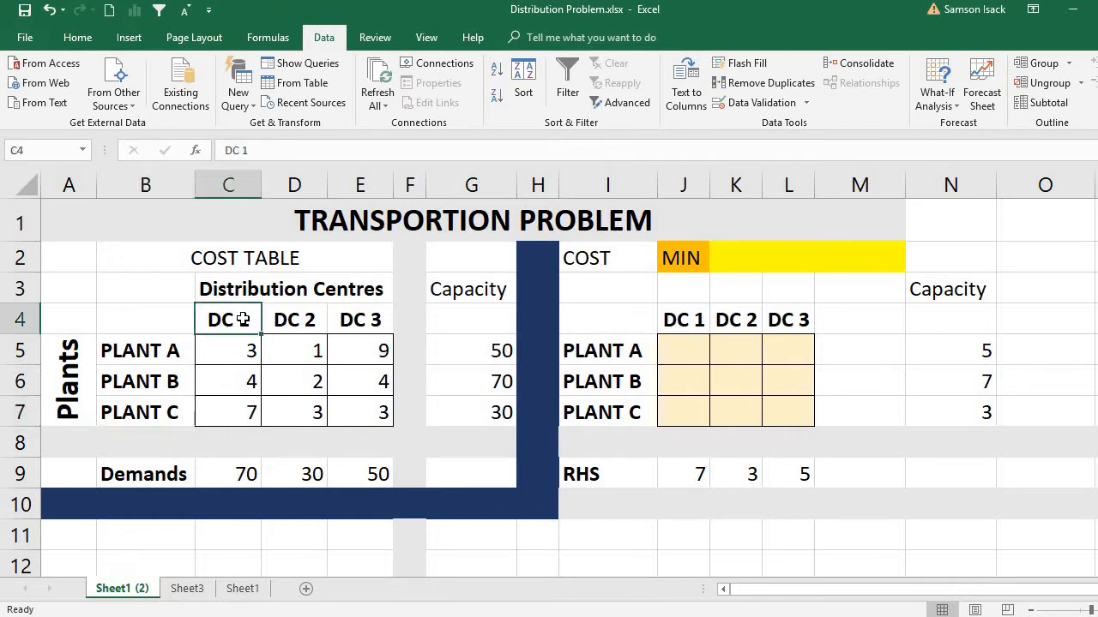
{"action": "left_click", "coordinate": [313, 318]}
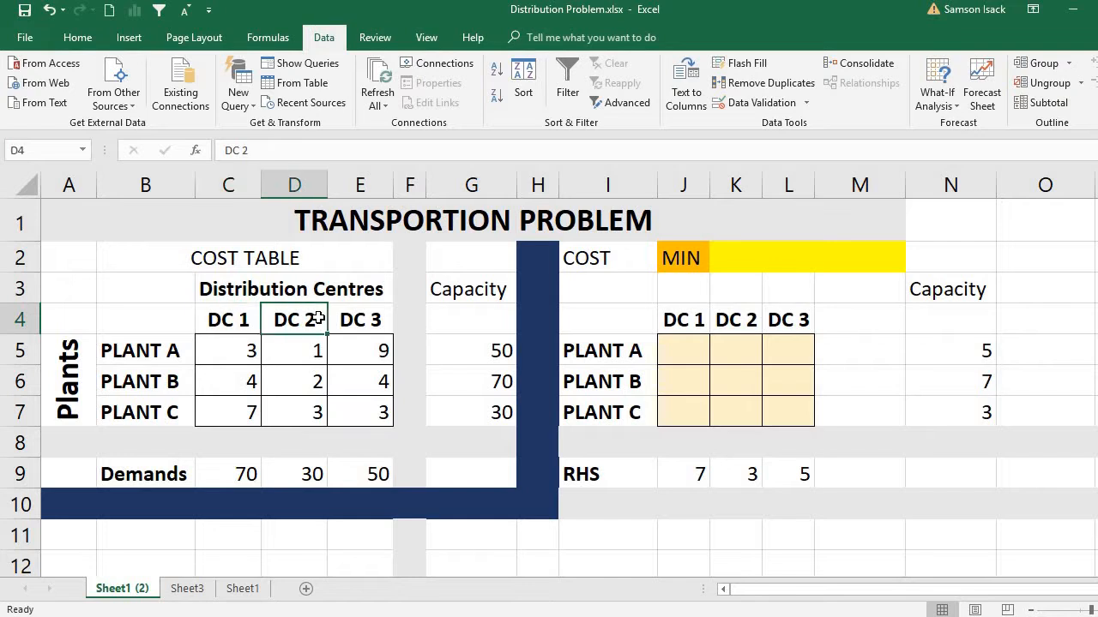
{"action": "left_click", "coordinate": [347, 319]}
{"action": "left_click", "coordinate": [241, 323]}
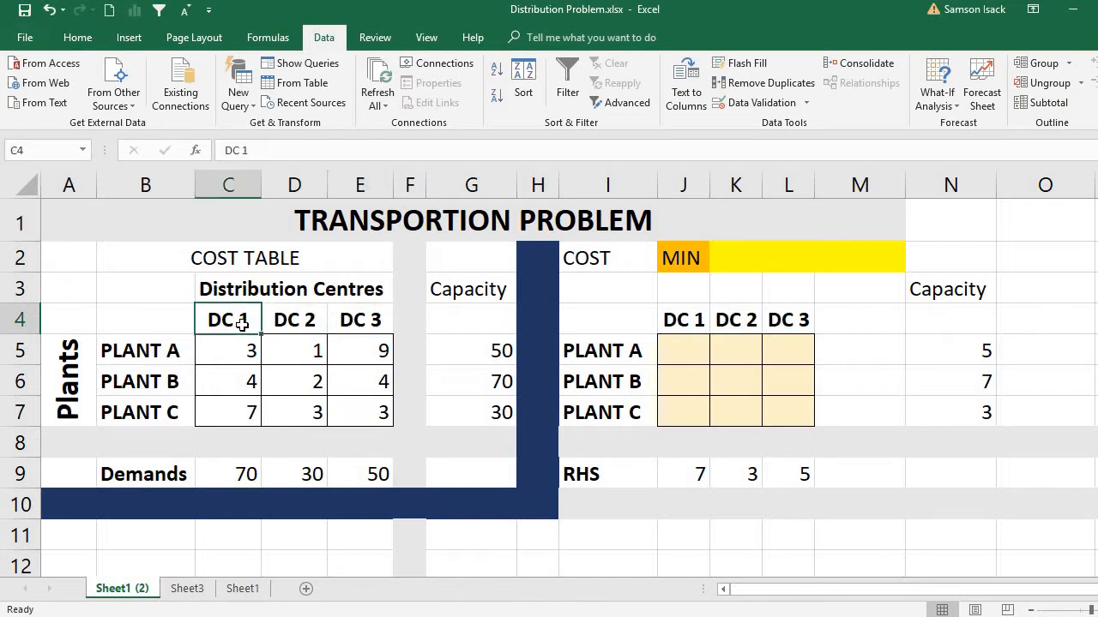
{"action": "left_click", "coordinate": [283, 320]}
{"action": "left_click", "coordinate": [350, 322]}
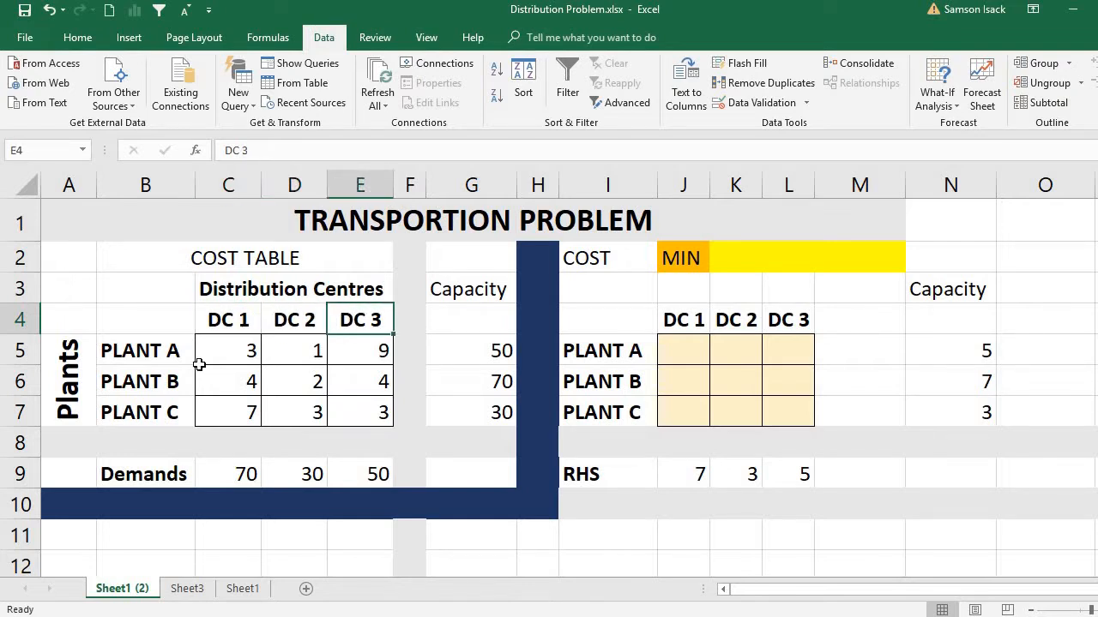
{"action": "left_click", "coordinate": [160, 358]}
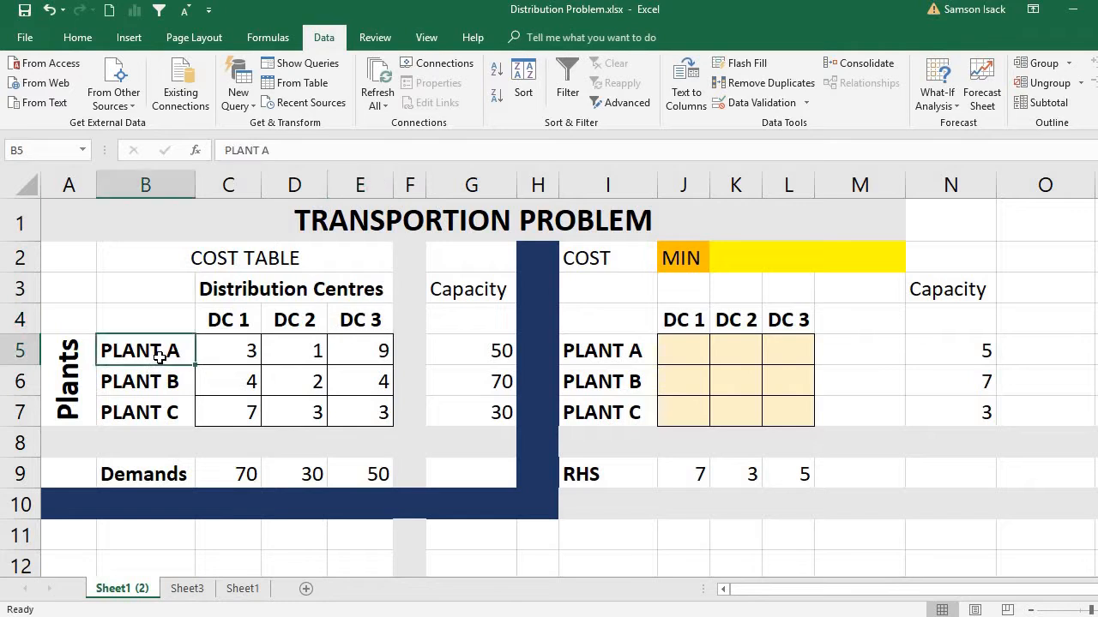
{"action": "left_click", "coordinate": [159, 381]}
{"action": "left_click", "coordinate": [159, 410]}
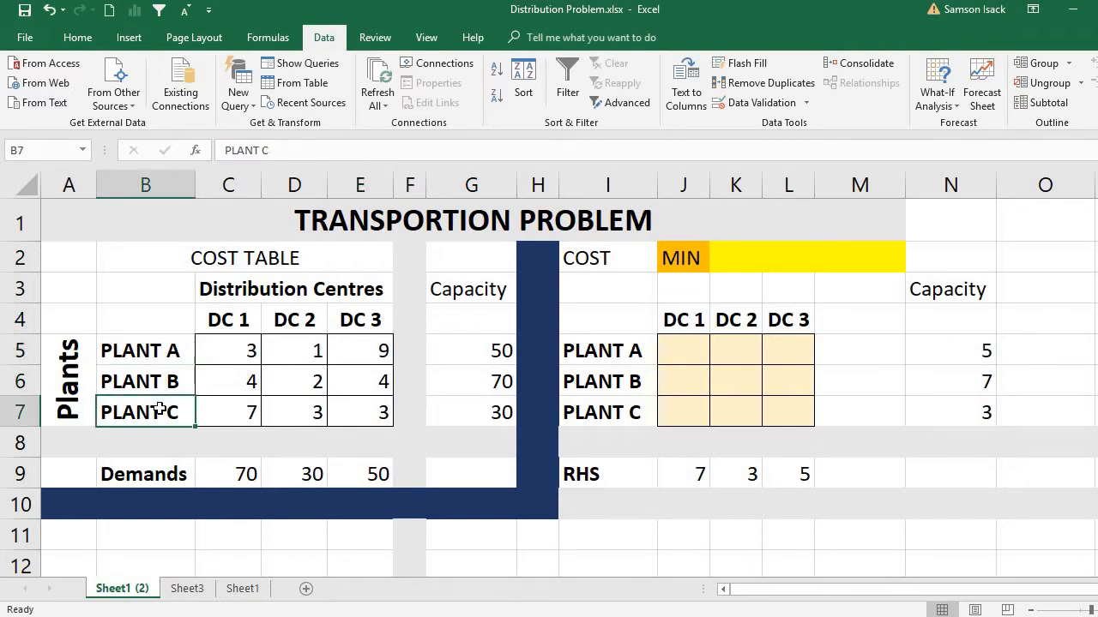
{"action": "left_click", "coordinate": [169, 357]}
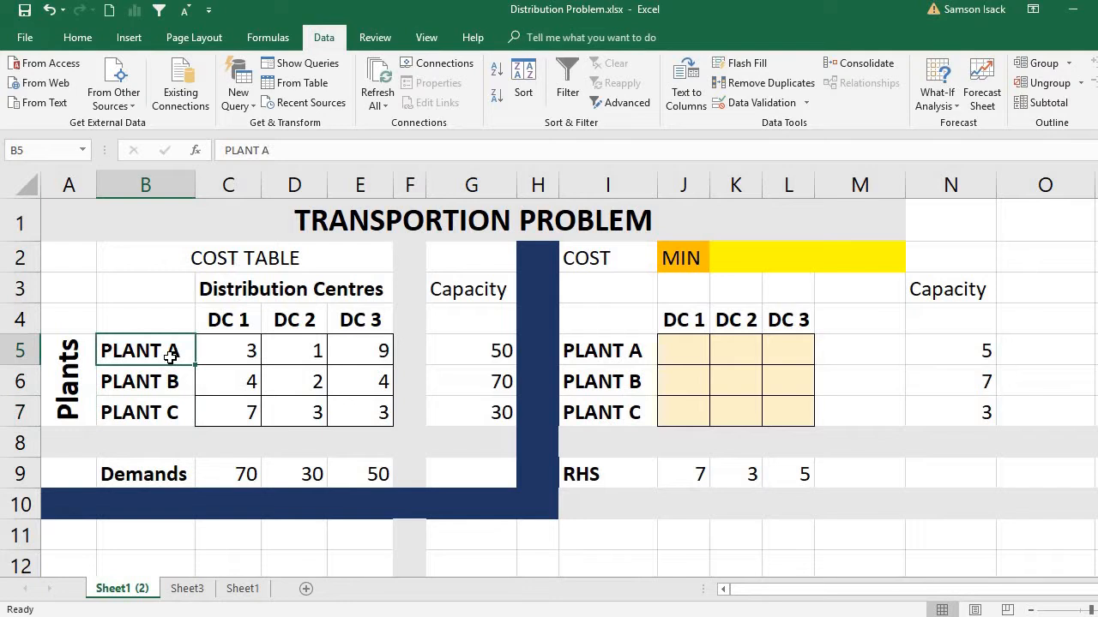
Step: Review the plant capacities in G5:G7 and the distribution centre demands in C9:E9
{"action": "left_click", "coordinate": [480, 361]}
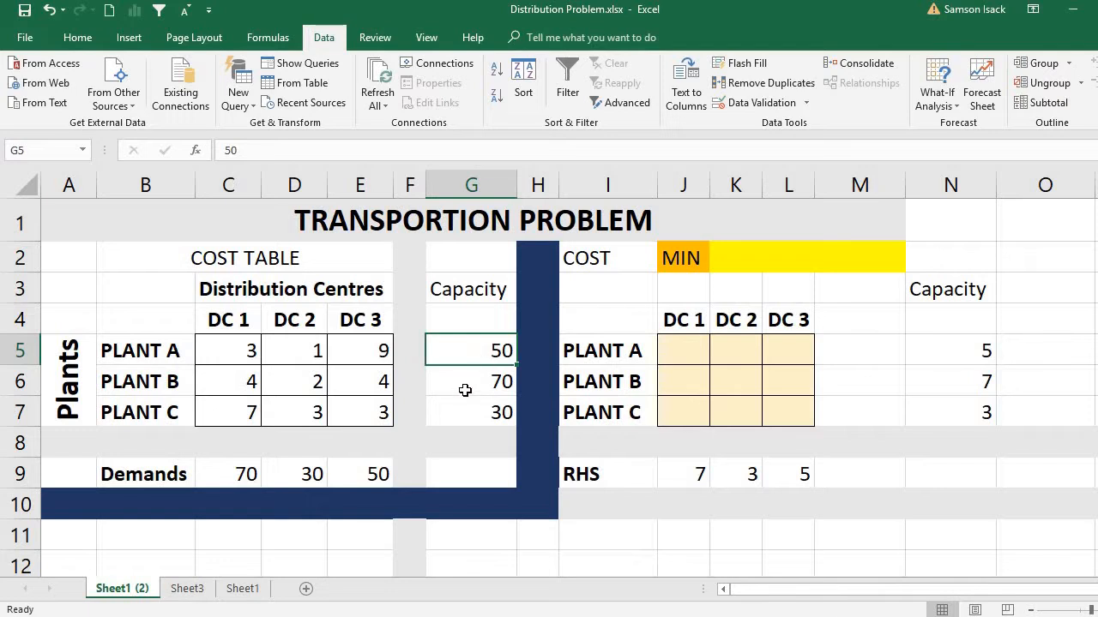
{"action": "left_click", "coordinate": [465, 388]}
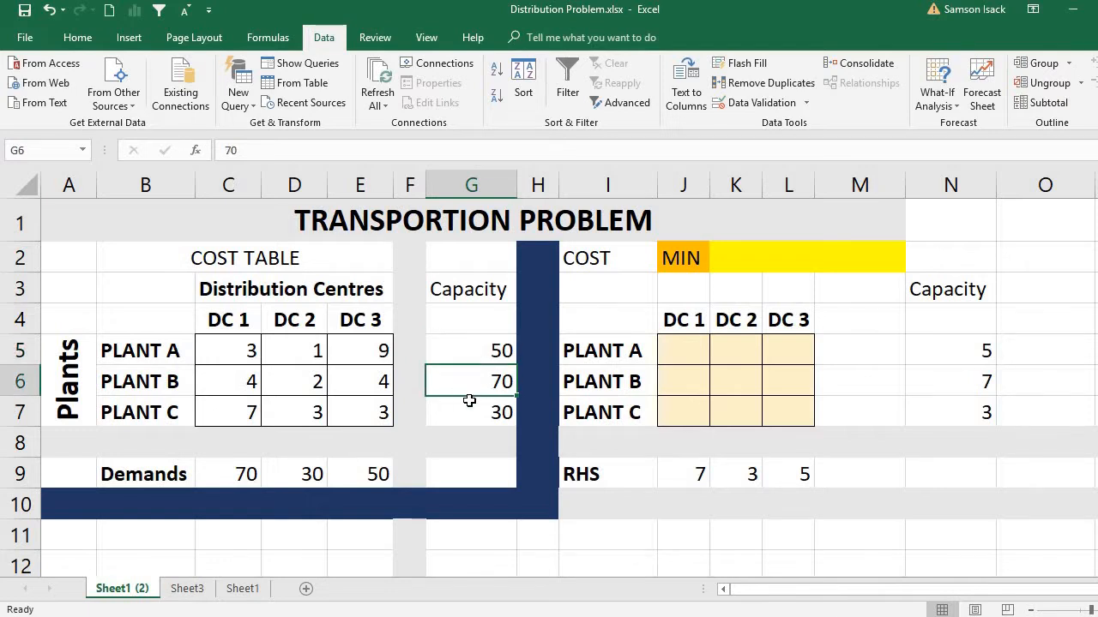
{"action": "left_click", "coordinate": [477, 418]}
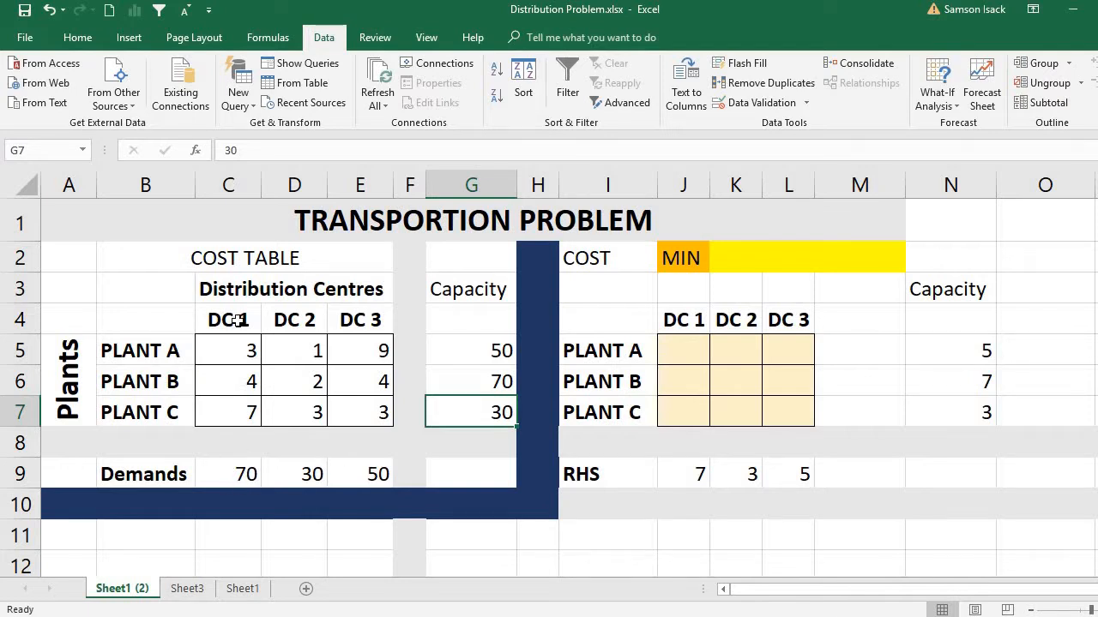
{"action": "left_click", "coordinate": [242, 475]}
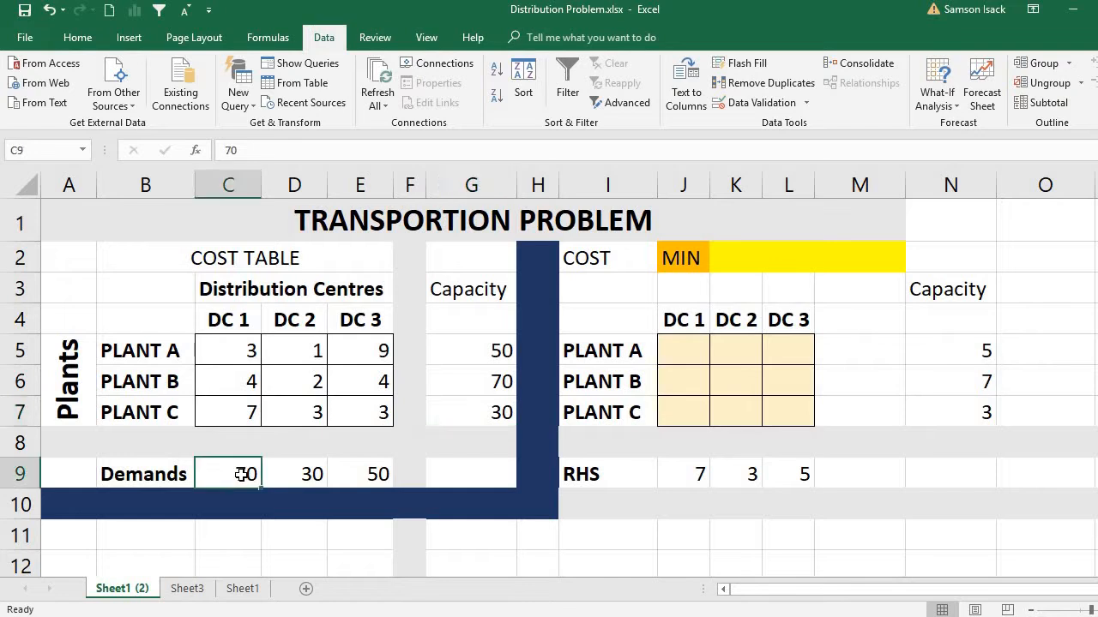
{"action": "left_click", "coordinate": [321, 476]}
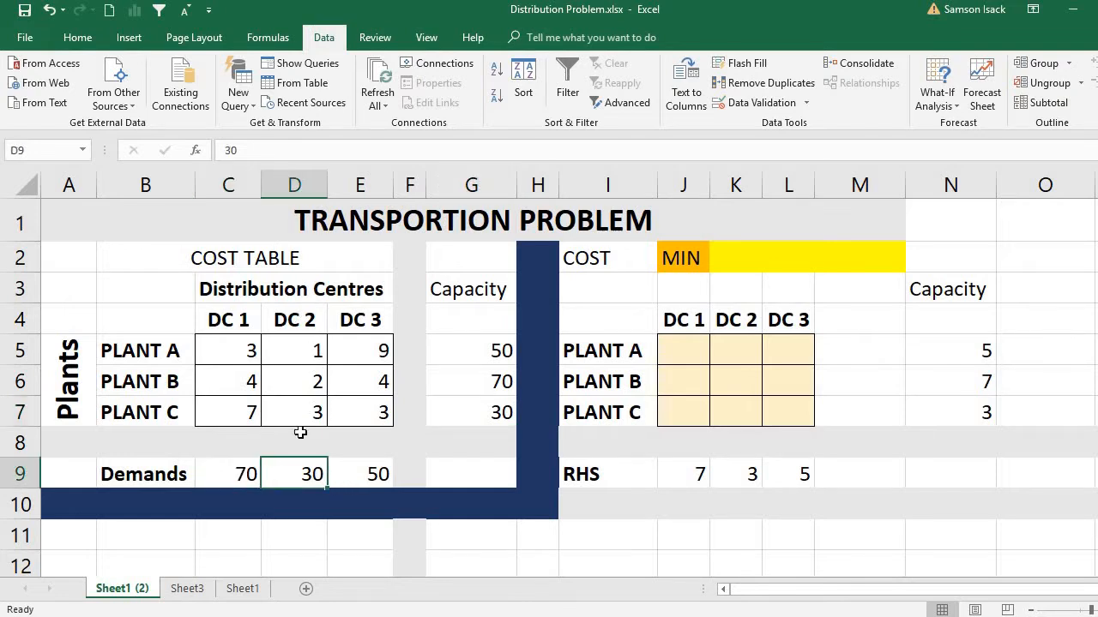
{"action": "left_click", "coordinate": [365, 485]}
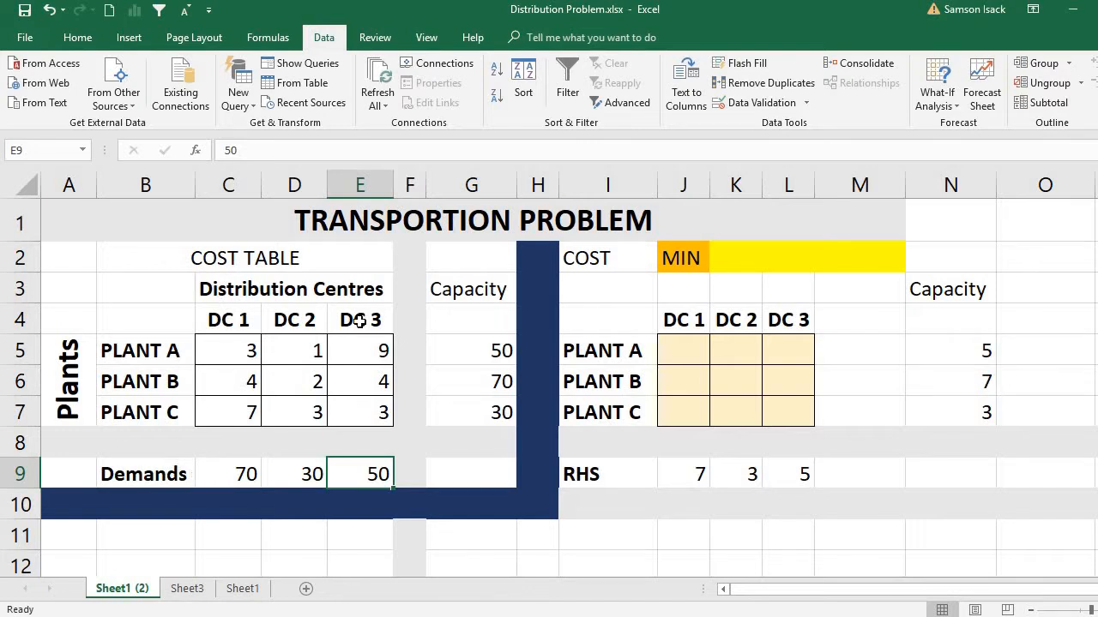
{"action": "left_click", "coordinate": [493, 355]}
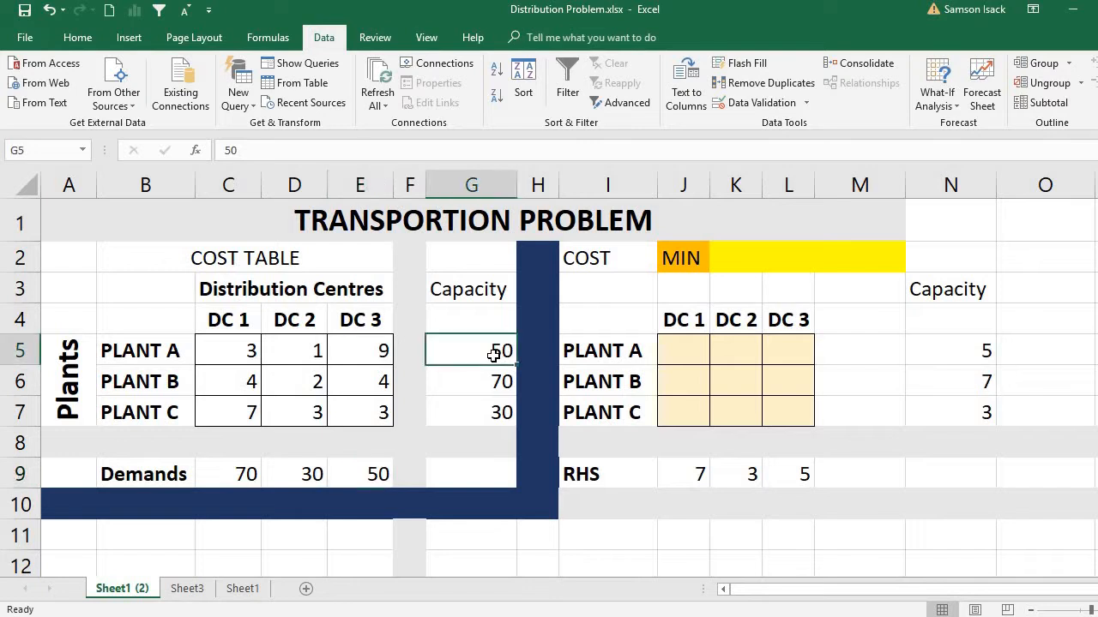
Step: Examine the plant-to-centre costs in C5:E7 together with Plant A's capacity in G5
{"action": "left_click", "coordinate": [212, 350]}
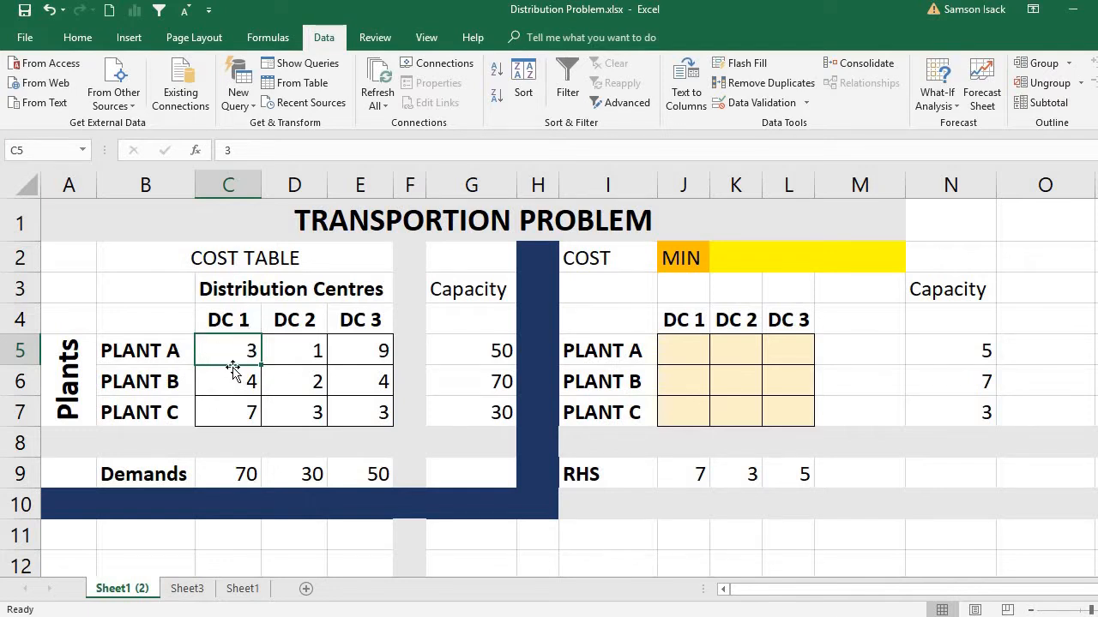
{"action": "left_click", "coordinate": [322, 351]}
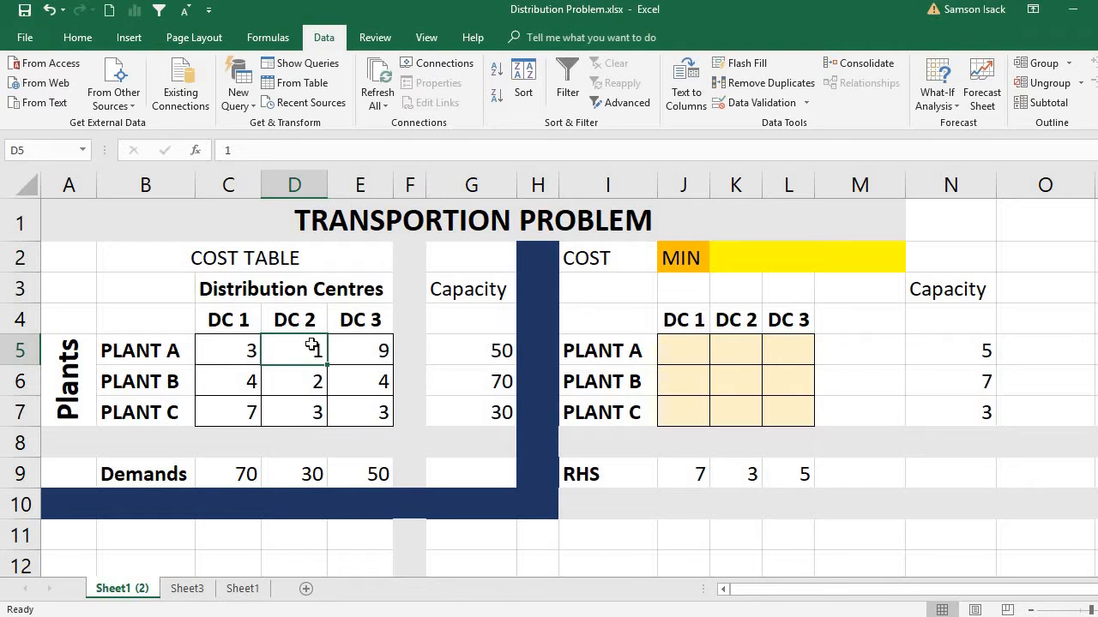
{"action": "left_click", "coordinate": [351, 356]}
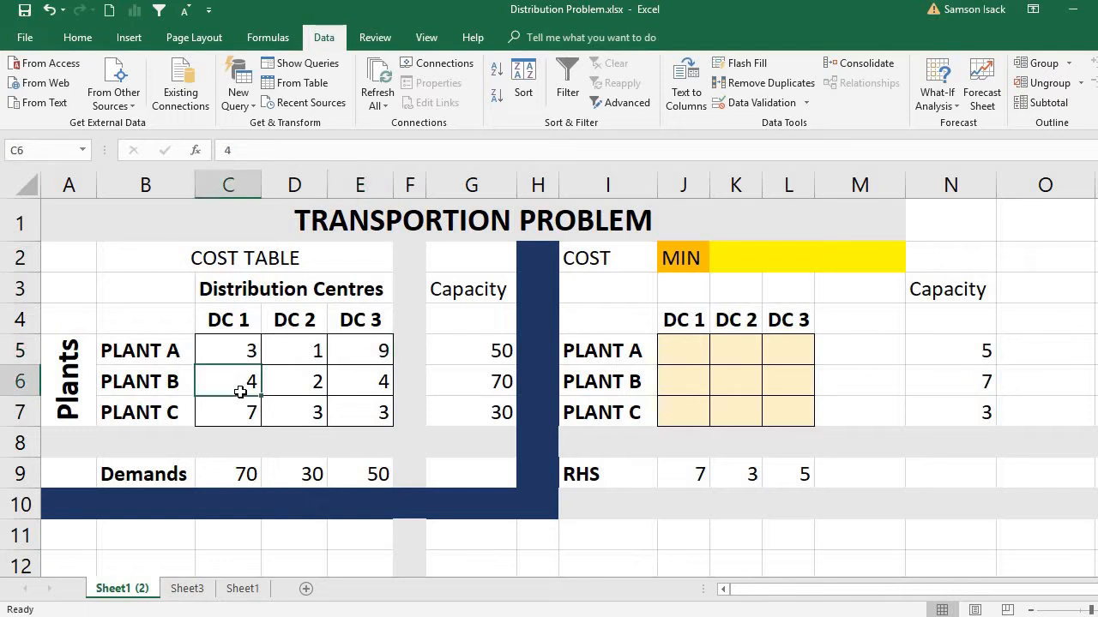
{"action": "left_click", "coordinate": [239, 349]}
{"action": "left_click_drag", "start_coordinate": [273, 350], "coordinate": [361, 409]}
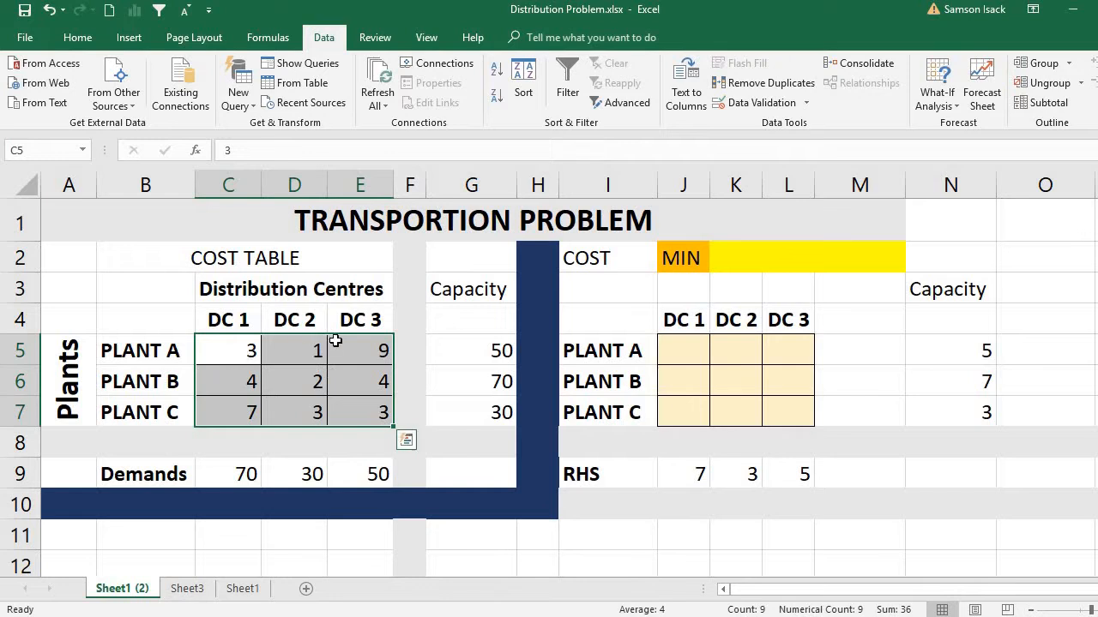
{"action": "left_click", "coordinate": [245, 352]}
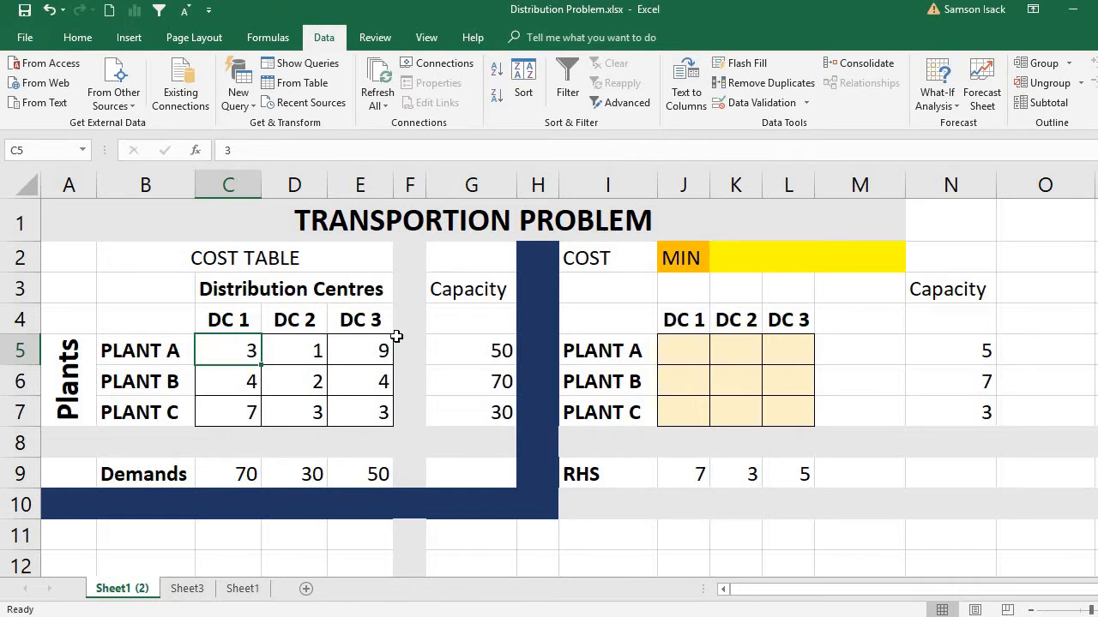
{"action": "left_click", "coordinate": [496, 351]}
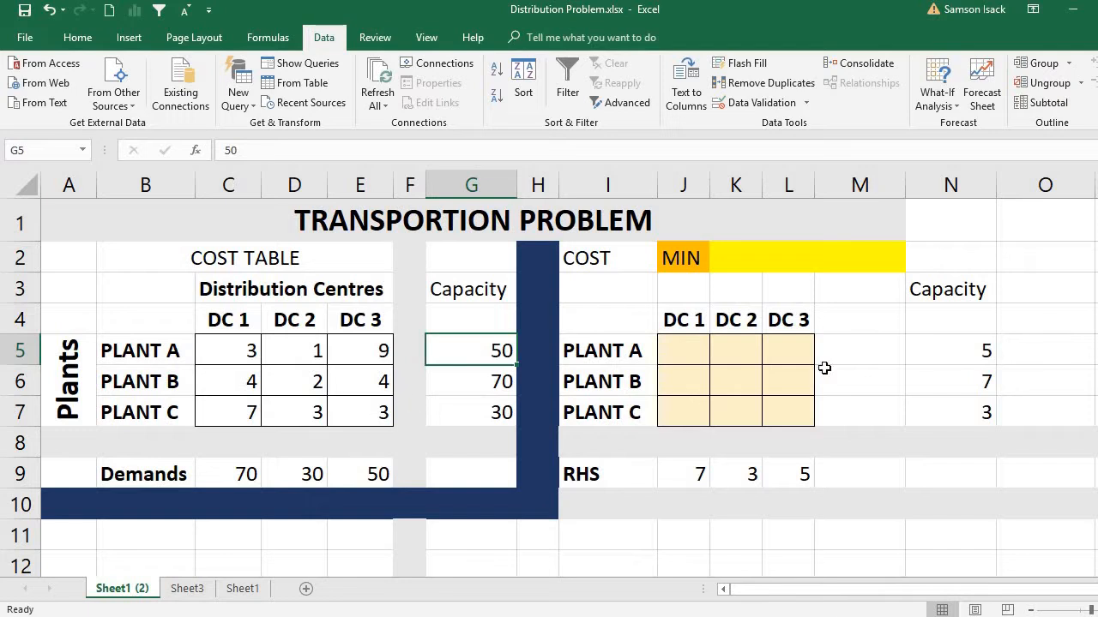
Step: Clear the RHS values in J9:L9 and the capacity values in N5:N7 of the solution table
{"action": "left_click", "coordinate": [984, 346]}
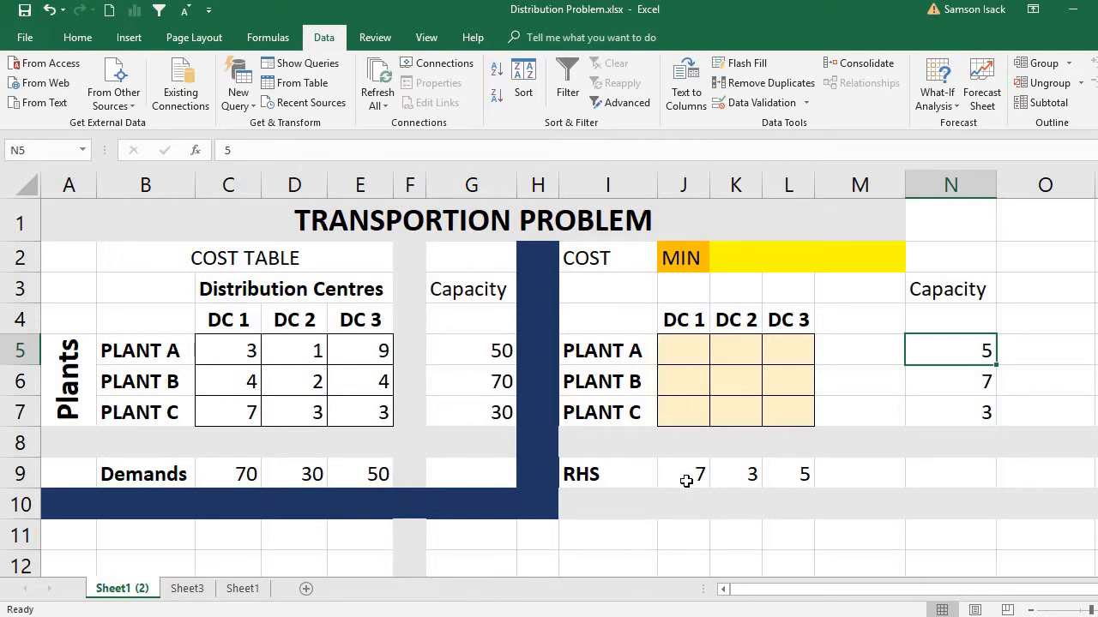
{"action": "left_click_drag", "start_coordinate": [686, 481], "coordinate": [772, 472]}
{"action": "key", "text": "Delete"}
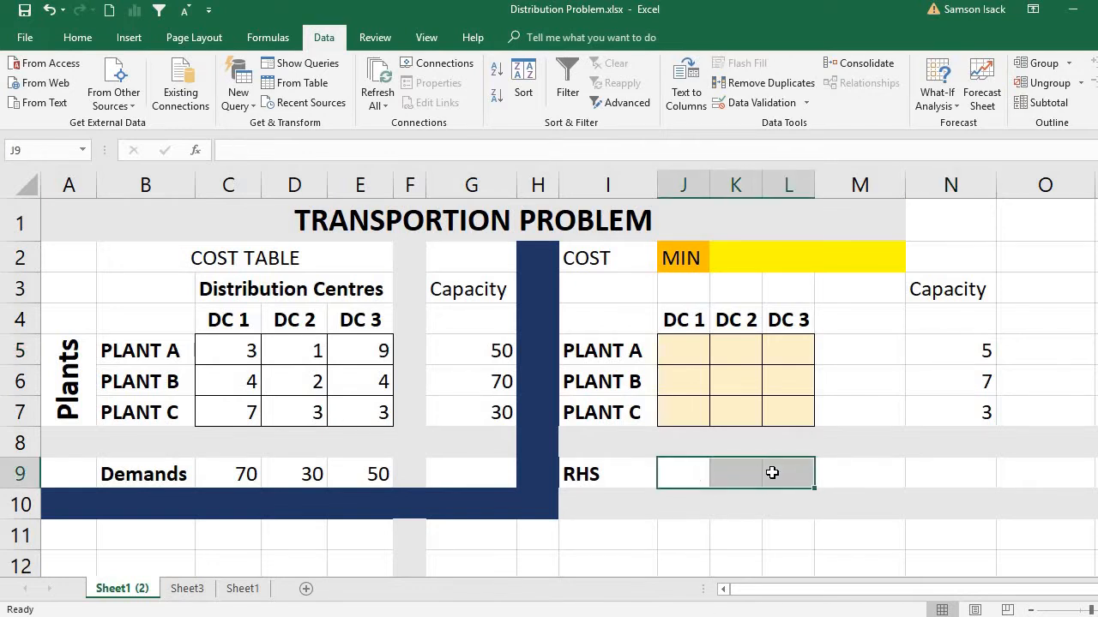
{"action": "left_click_drag", "start_coordinate": [938, 351], "coordinate": [953, 418]}
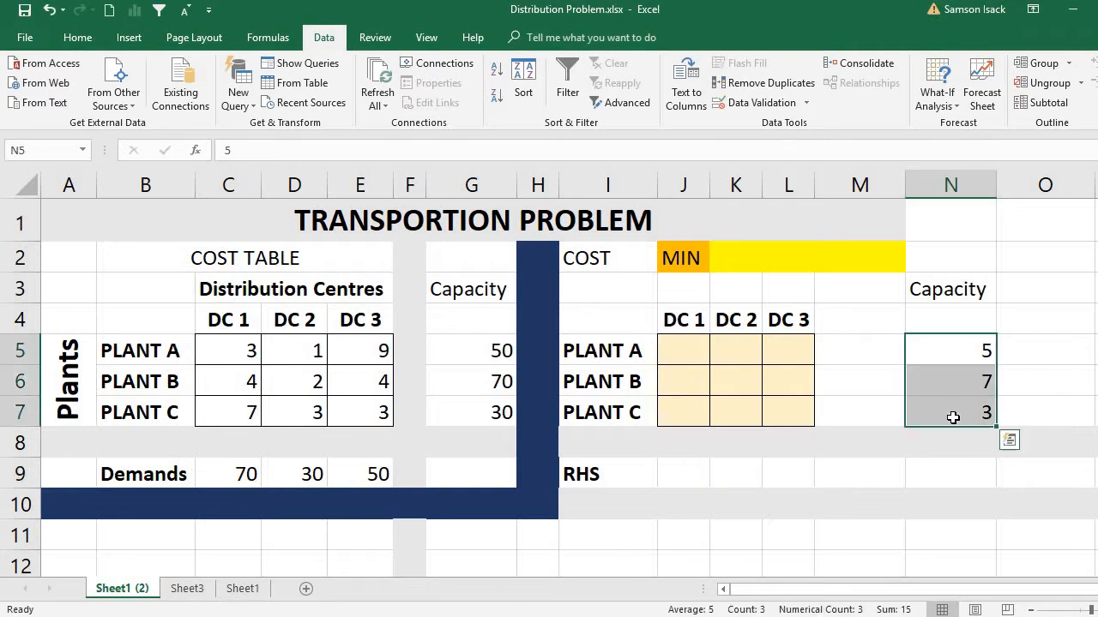
{"action": "key", "text": "Delete"}
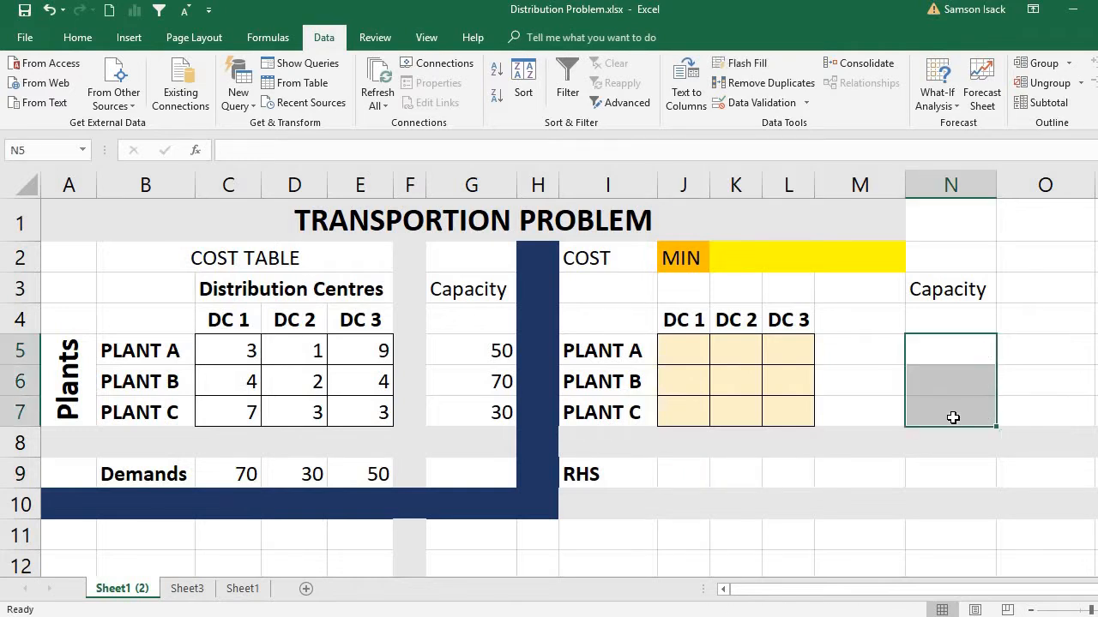
Step: Examine the minimum cost cell K2 and compare the cost range C5:E7 with the empty allocation range J5:L7
{"action": "left_click", "coordinate": [694, 253]}
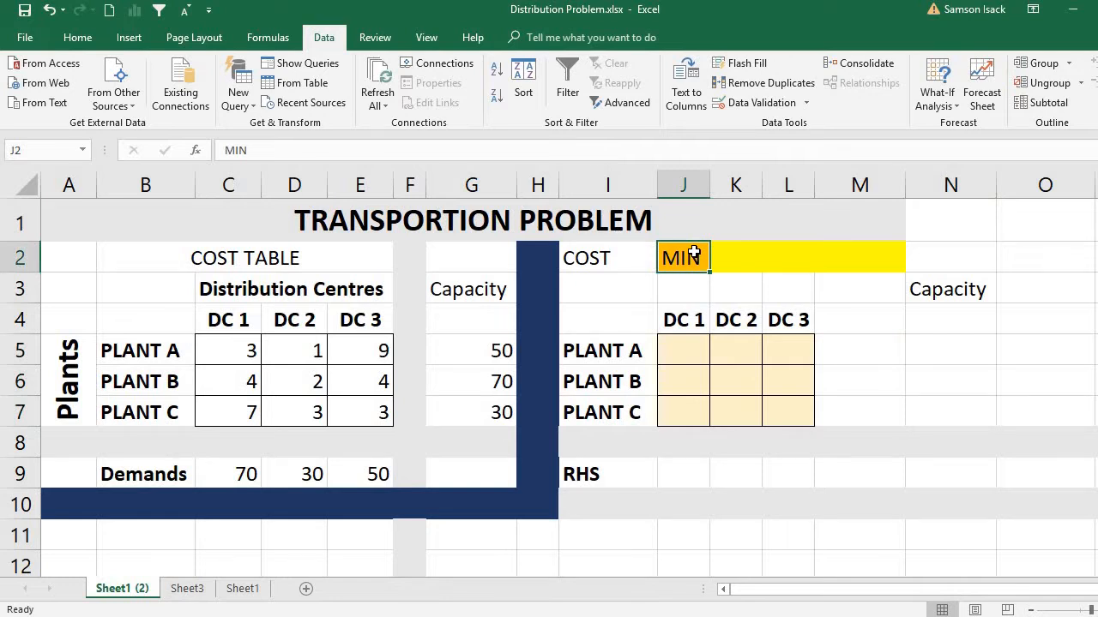
{"action": "left_click", "coordinate": [760, 255]}
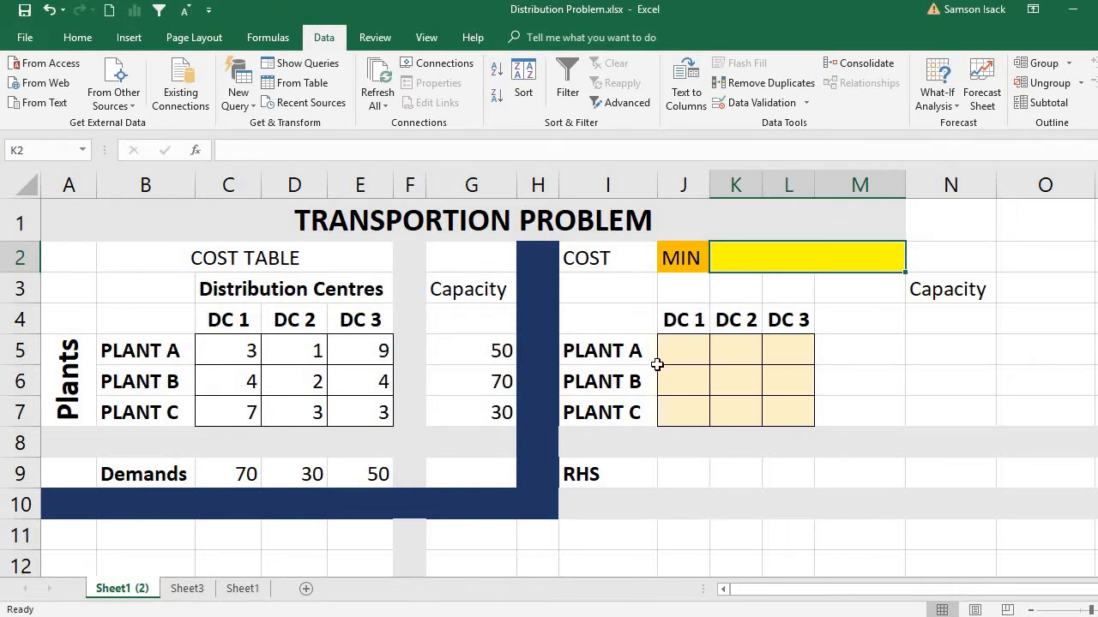
{"action": "left_click", "coordinate": [679, 359]}
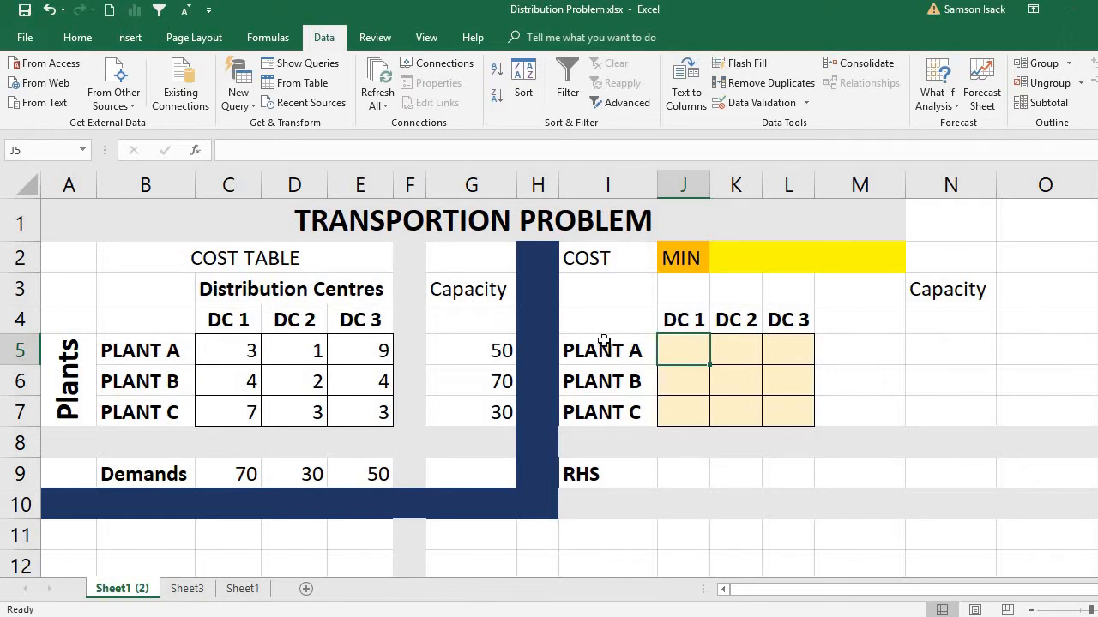
{"action": "left_click", "coordinate": [241, 357]}
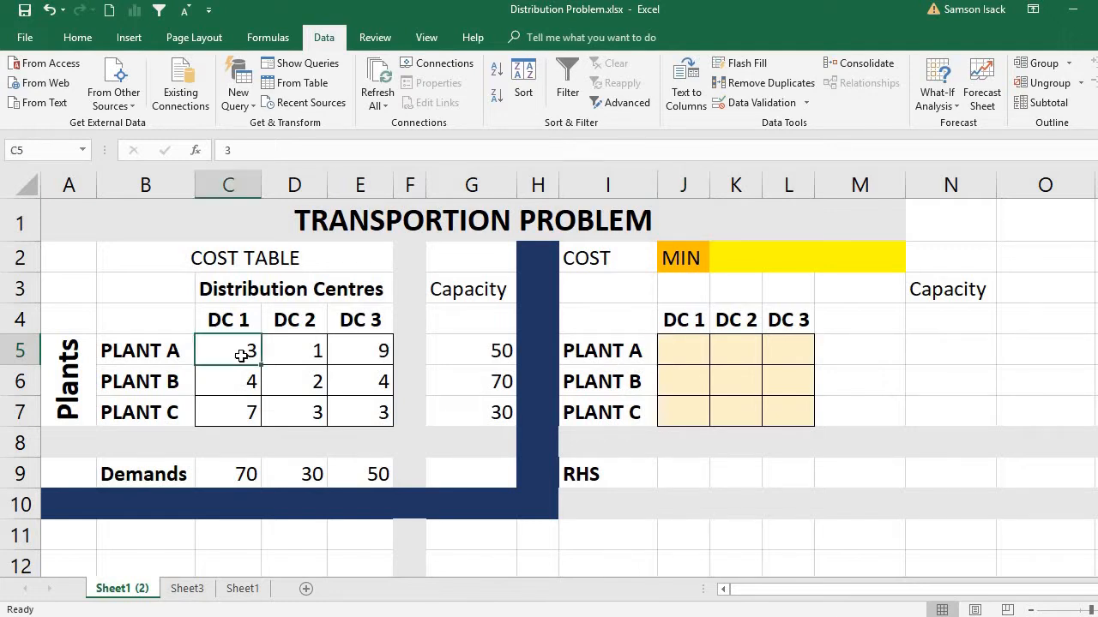
{"action": "mouse_move", "coordinate": [241, 357]}
{"action": "left_mouse_down"}
{"action": "mouse_move", "coordinate": [351, 363]}
{"action": "mouse_move", "coordinate": [358, 413]}
{"action": "left_mouse_up"}
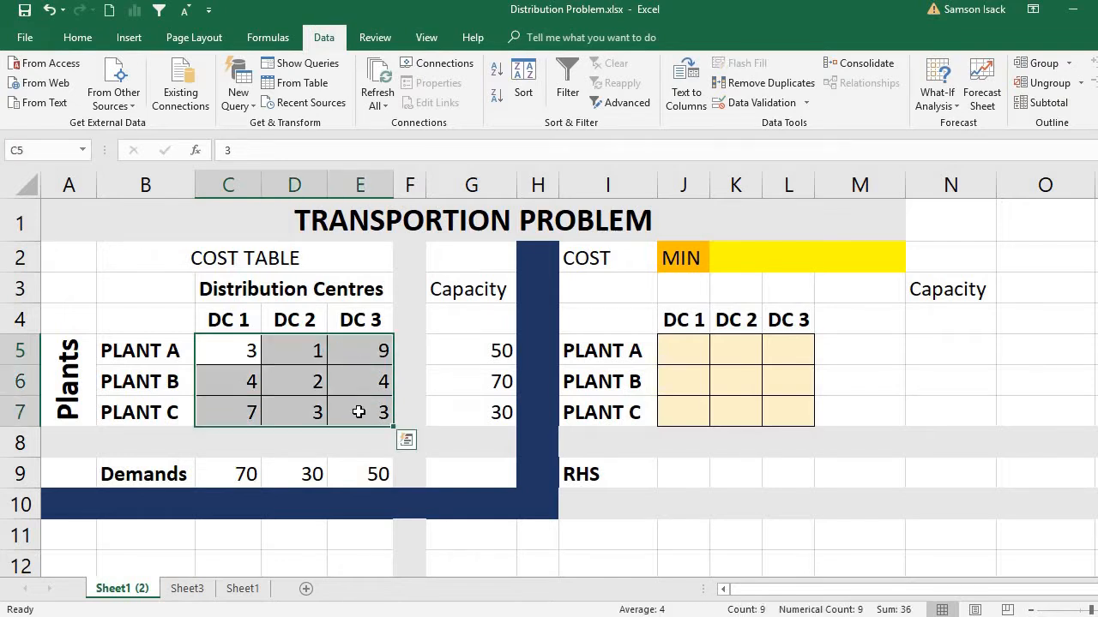
{"action": "left_click", "coordinate": [244, 351]}
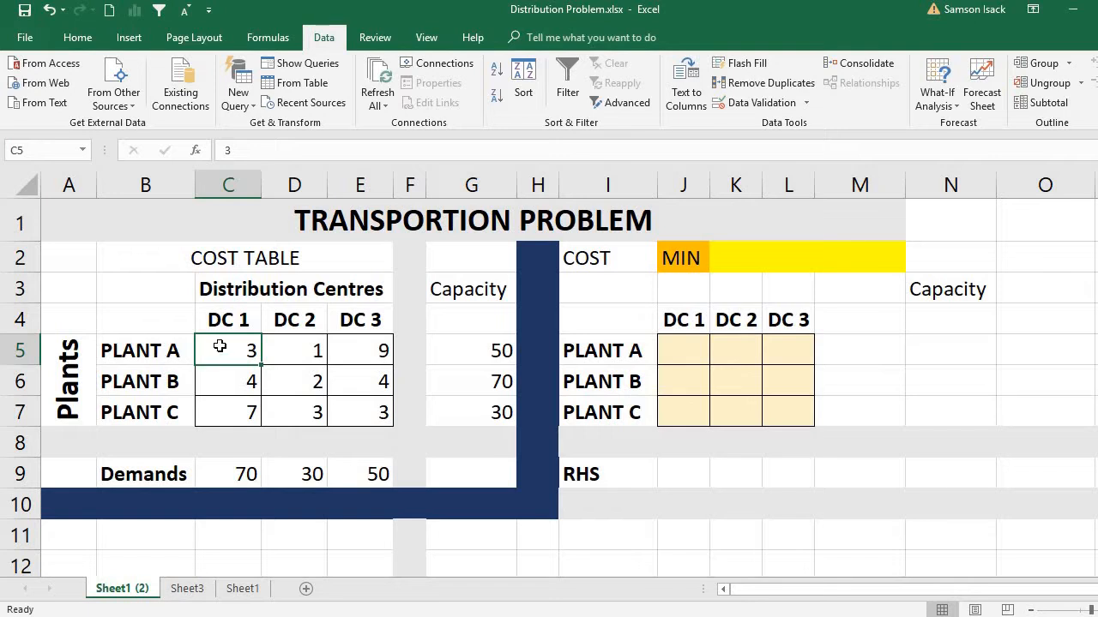
{"action": "left_click", "coordinate": [684, 359]}
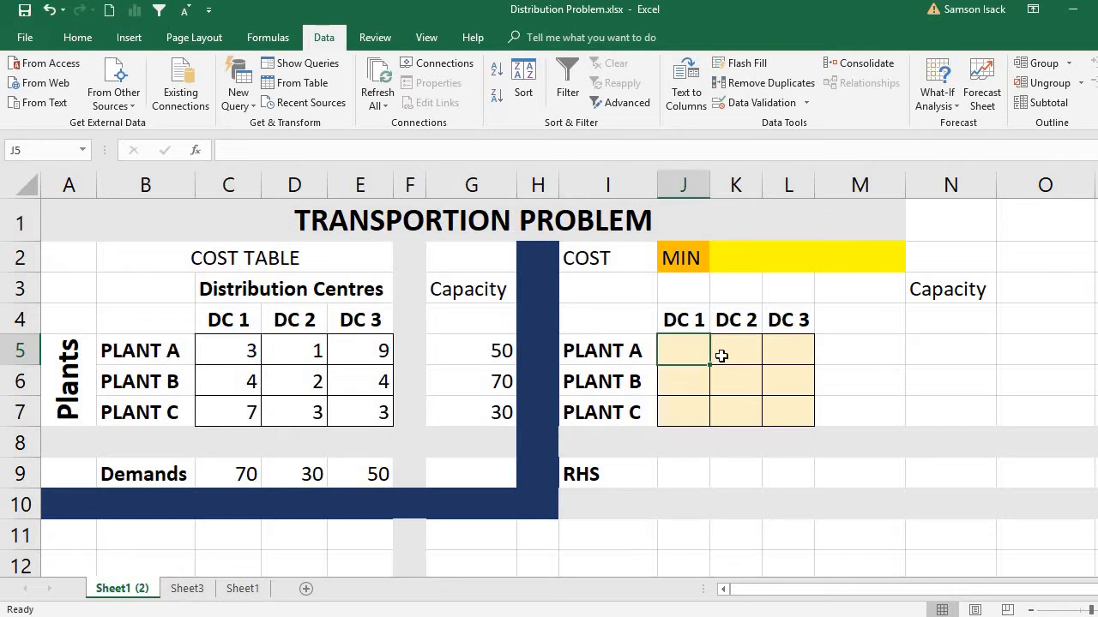
{"action": "left_click_drag", "start_coordinate": [691, 351], "coordinate": [794, 410]}
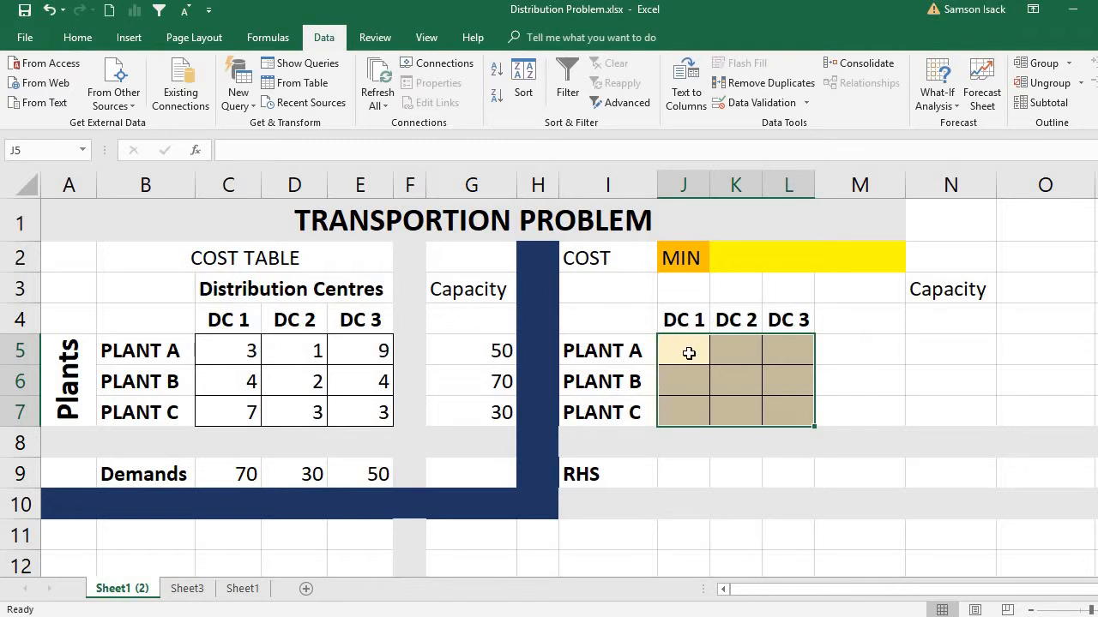
Step: Examine the empty allocation range J5:L7, covering shipments from each plant to each distribution centre
{"action": "left_click", "coordinate": [689, 353]}
{"action": "left_click_drag", "start_coordinate": [724, 352], "coordinate": [778, 412]}
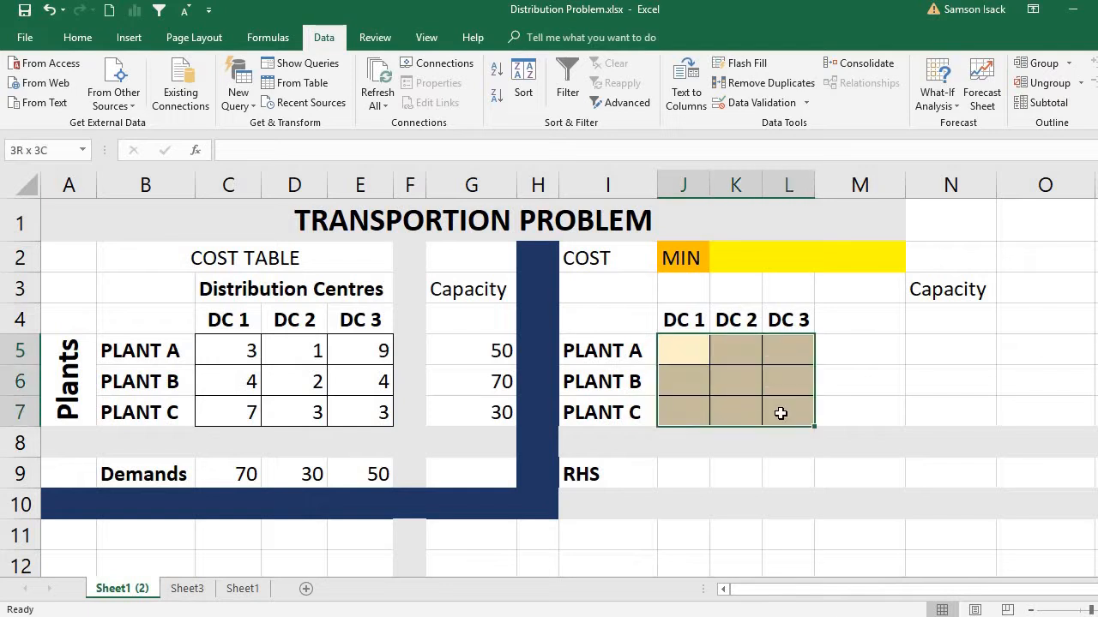
{"action": "left_click", "coordinate": [689, 359]}
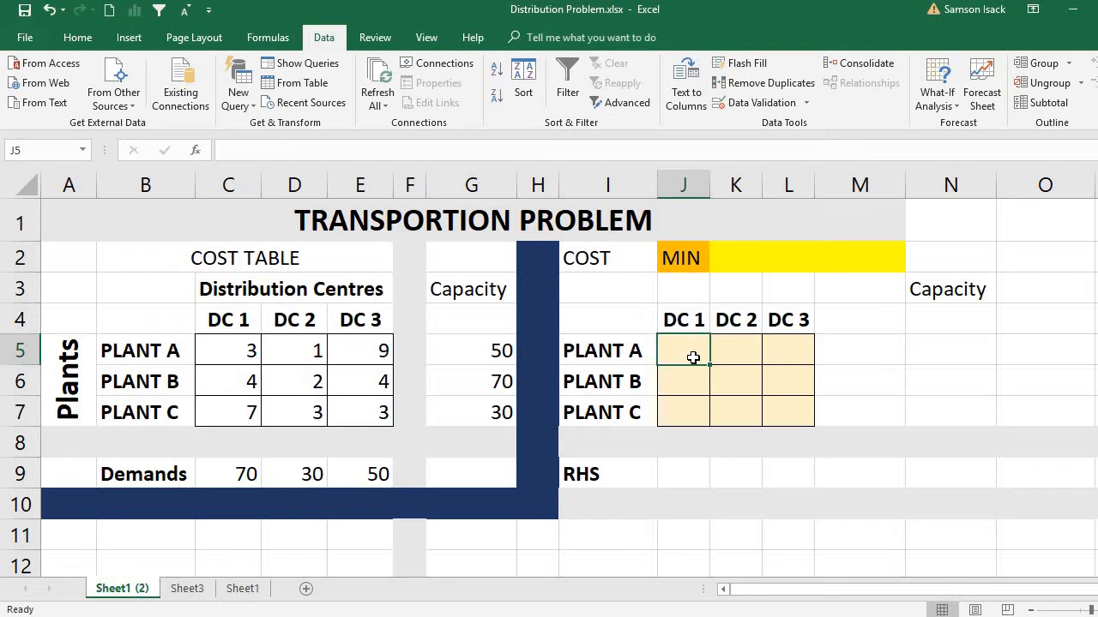
{"action": "left_click", "coordinate": [747, 350]}
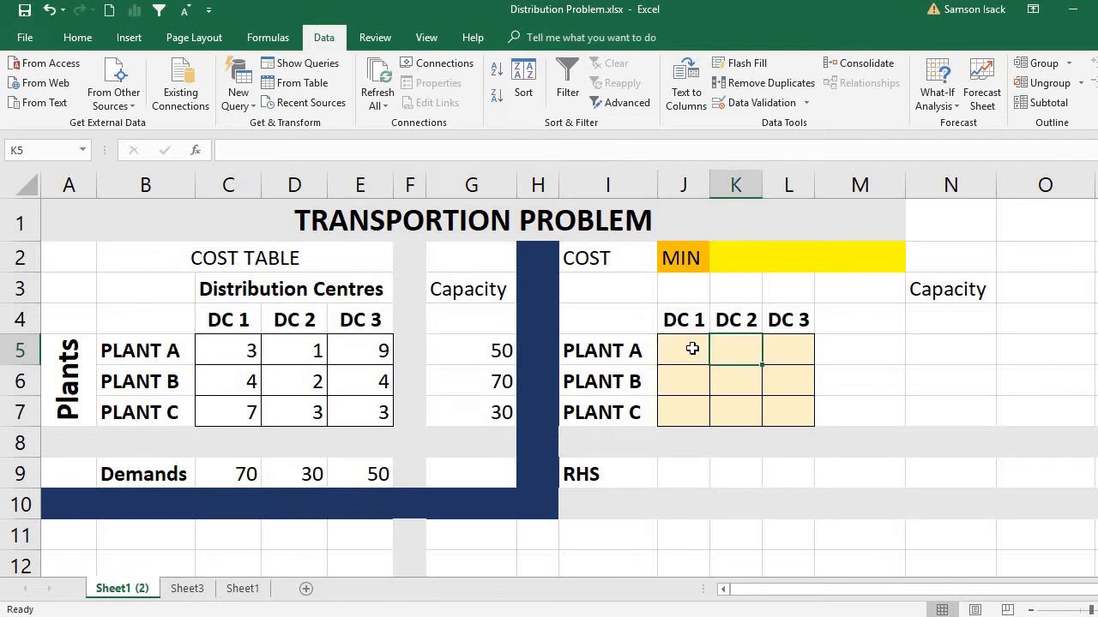
{"action": "left_click", "coordinate": [692, 348]}
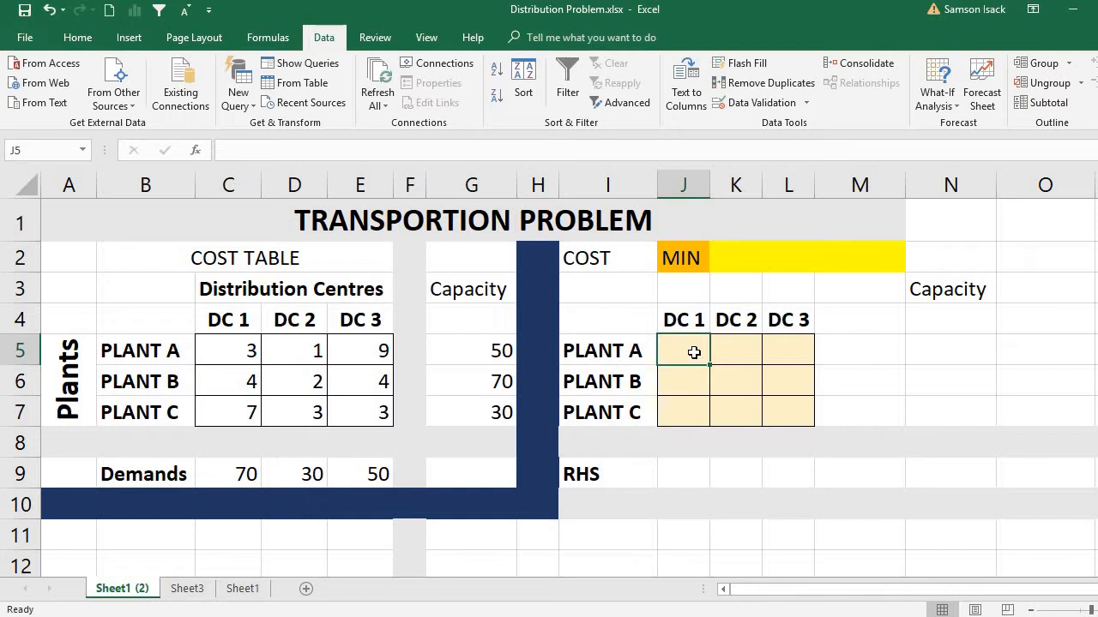
{"action": "left_click_drag", "start_coordinate": [694, 352], "coordinate": [791, 406]}
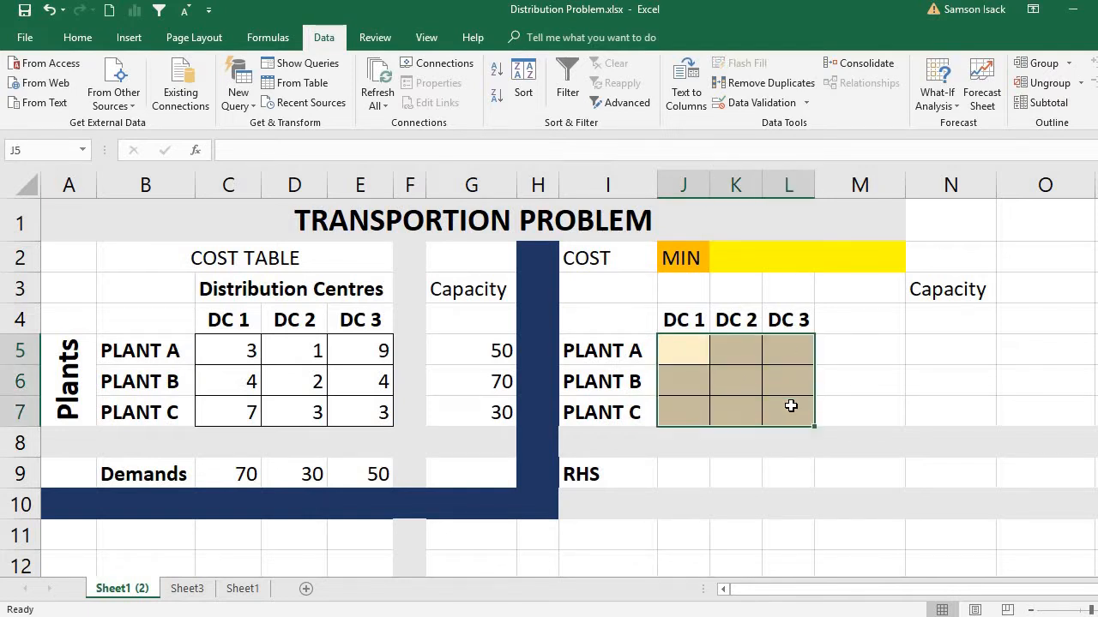
{"action": "left_click", "coordinate": [687, 358]}
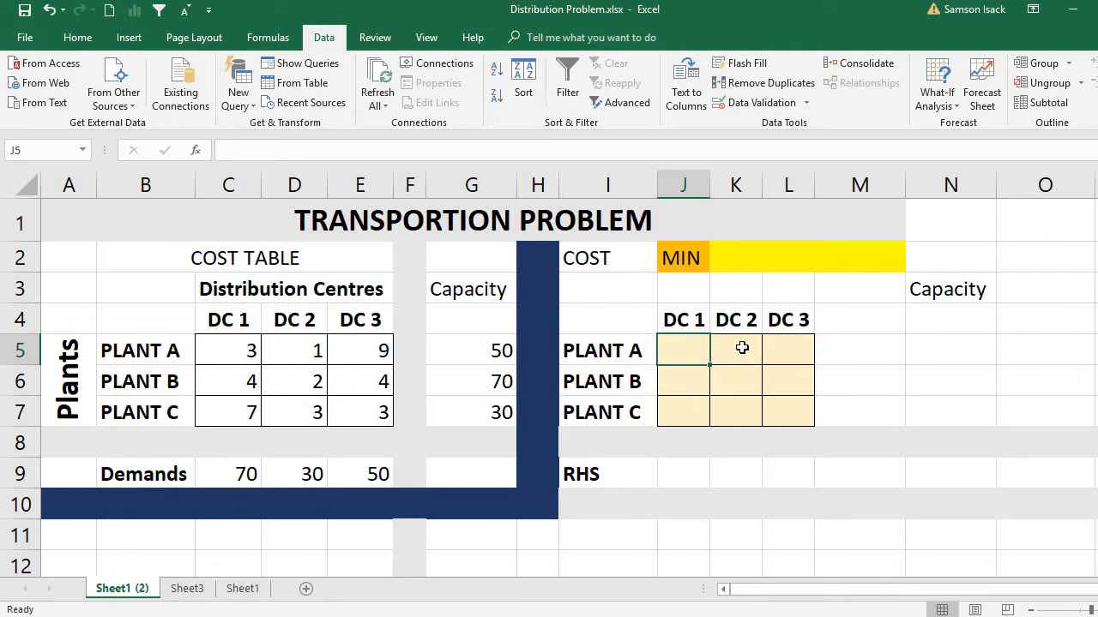
{"action": "left_click", "coordinate": [794, 356]}
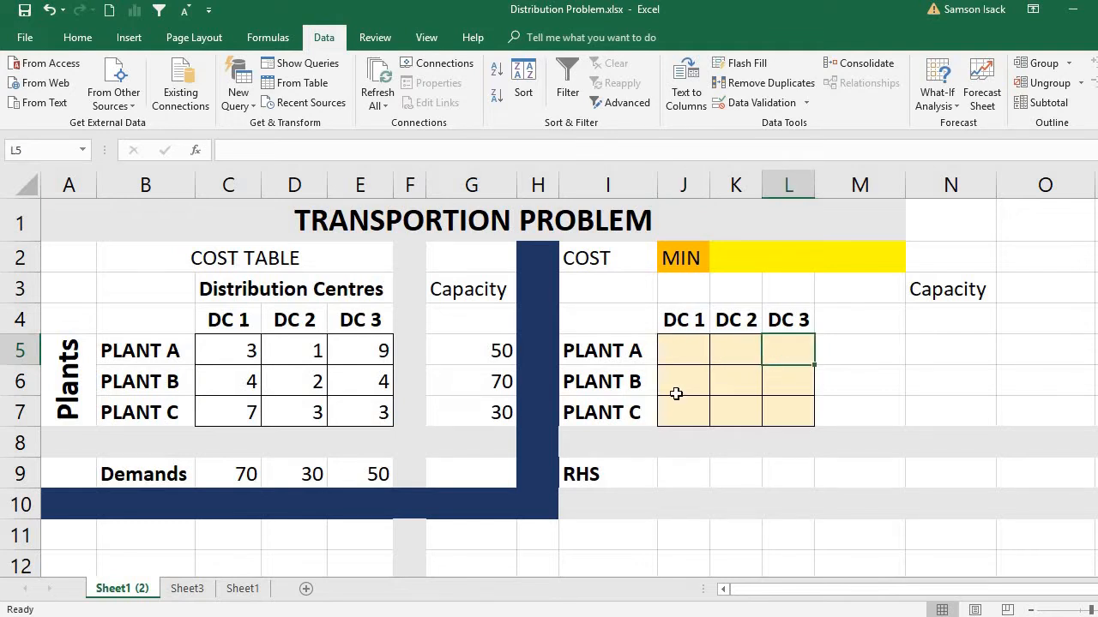
{"action": "left_click_drag", "start_coordinate": [674, 358], "coordinate": [789, 402]}
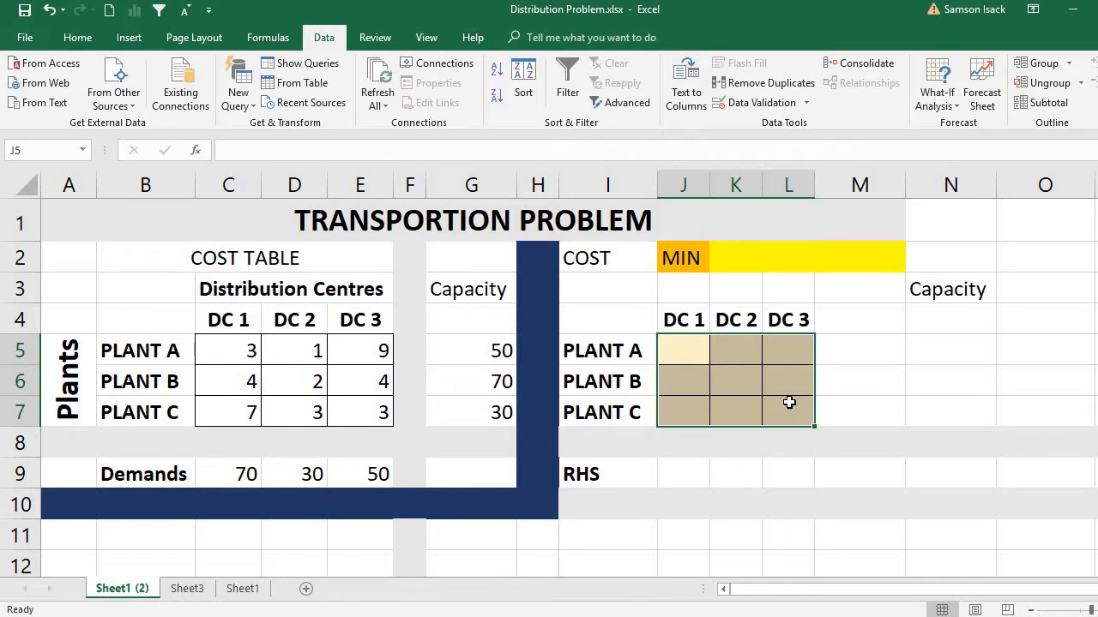
{"action": "left_click_drag", "start_coordinate": [678, 351], "coordinate": [785, 421]}
{"action": "left_click", "coordinate": [691, 362]}
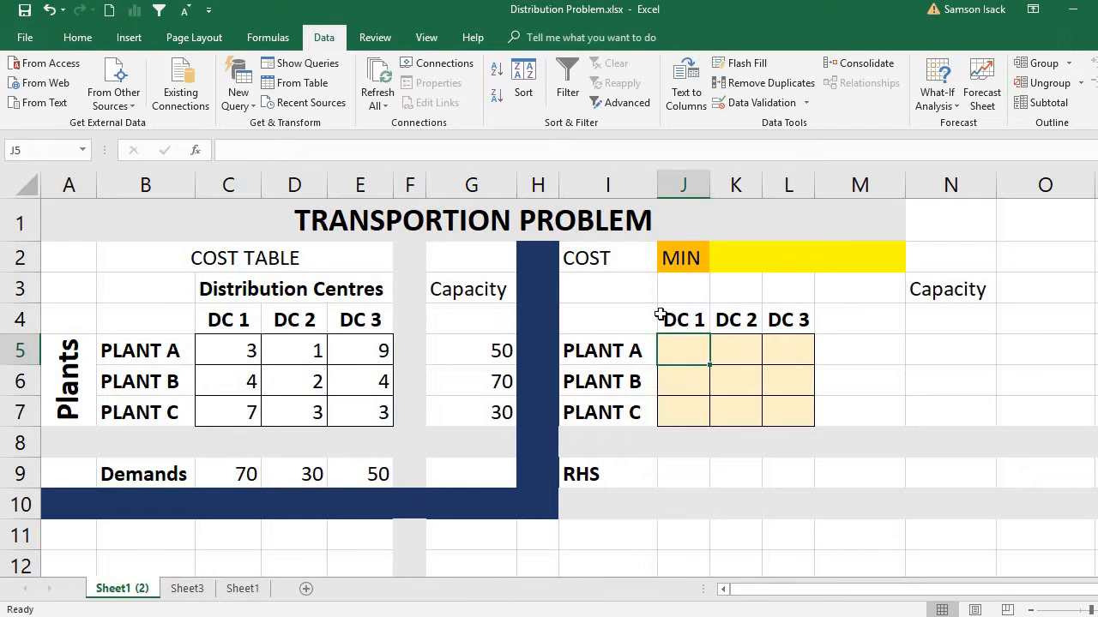
Step: Copy the plant capacities from G5:G7 into N5:N7 of the solution table
{"action": "left_click_drag", "start_coordinate": [488, 348], "coordinate": [497, 412]}
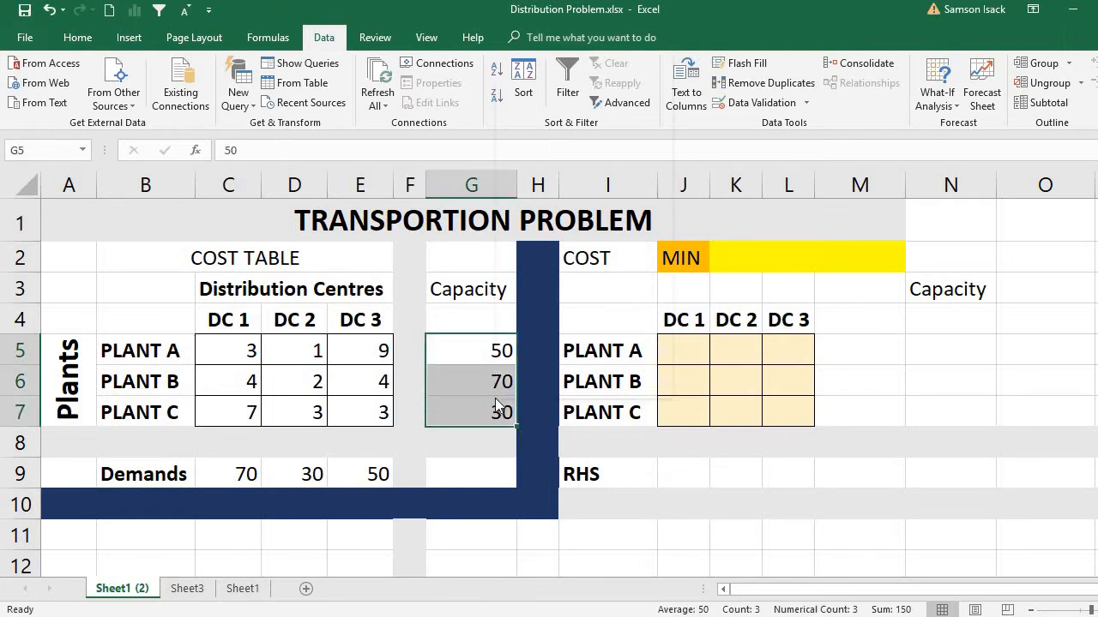
{"action": "right_click", "coordinate": [495, 398]}
{"action": "left_click", "coordinate": [557, 62]}
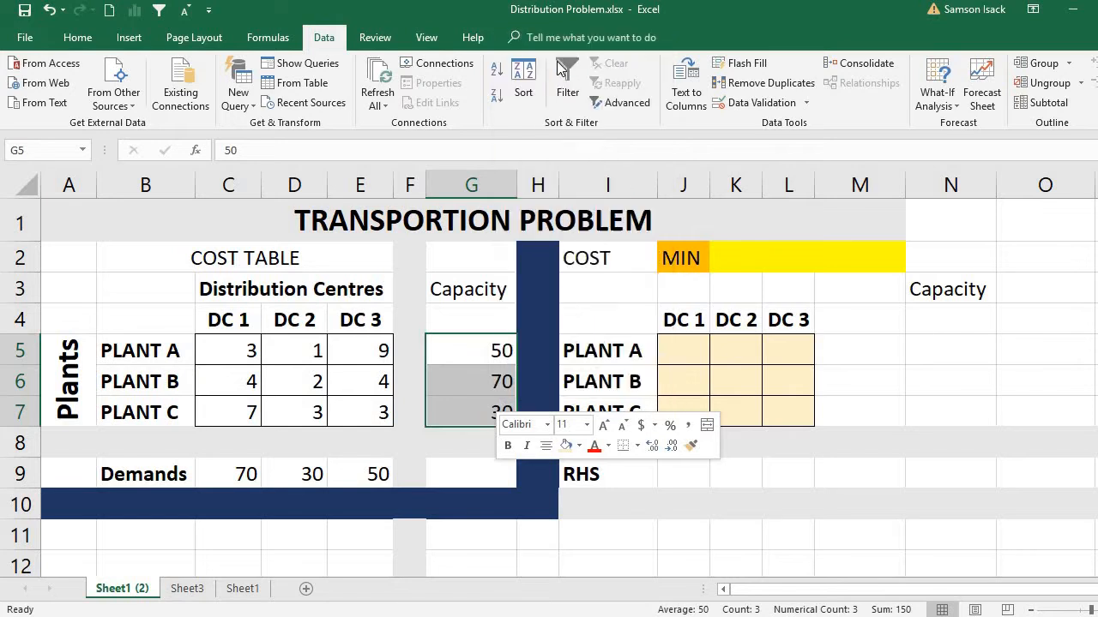
{"action": "right_click", "coordinate": [961, 348]}
{"action": "left_click", "coordinate": [996, 324]}
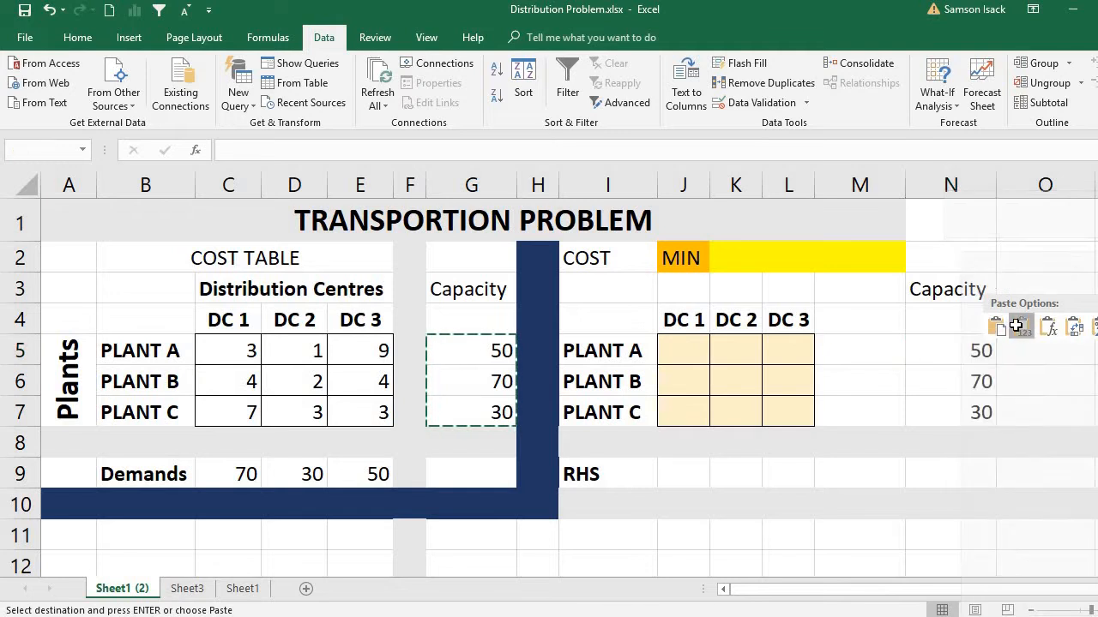
Step: Check each plant label in I5:I7 against its capacity in N5:N7
{"action": "left_click", "coordinate": [634, 352]}
{"action": "left_click", "coordinate": [956, 361]}
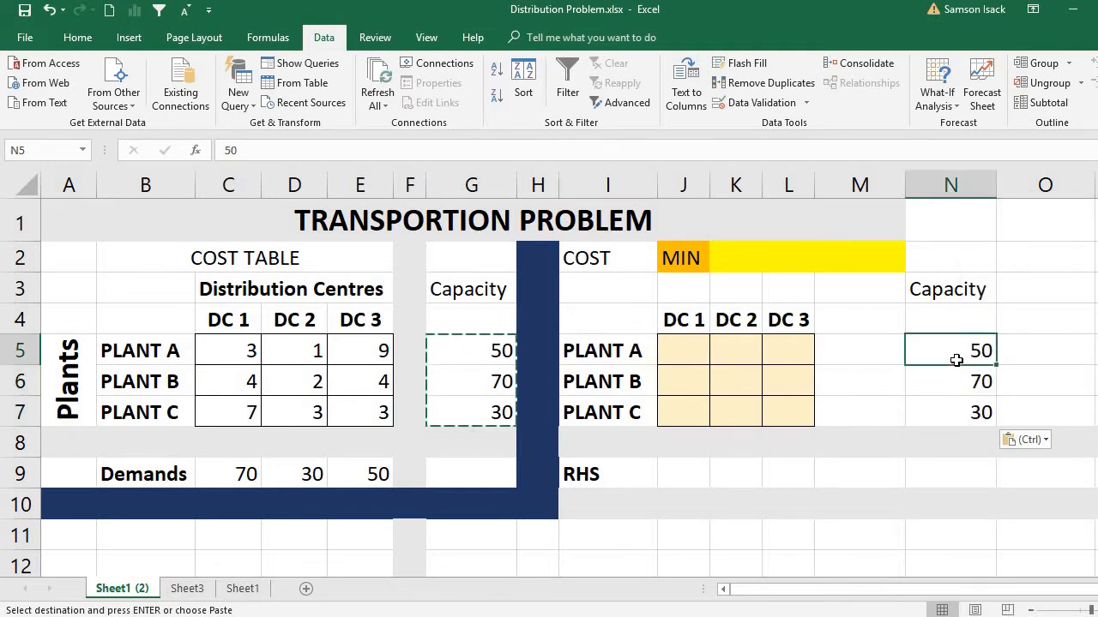
{"action": "left_click", "coordinate": [620, 374]}
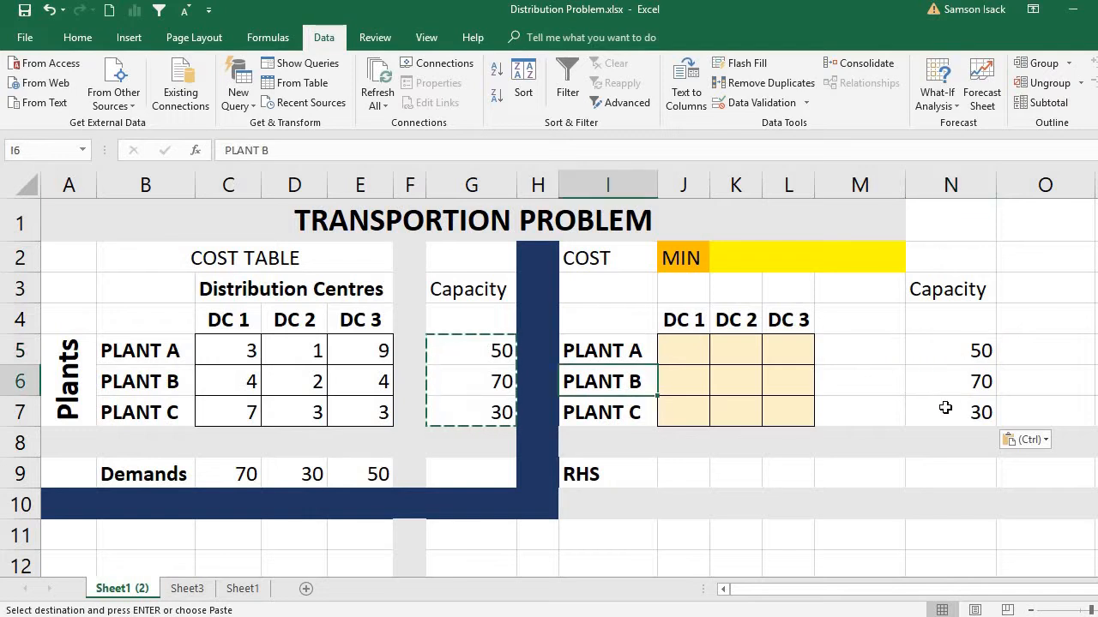
{"action": "left_click", "coordinate": [961, 384]}
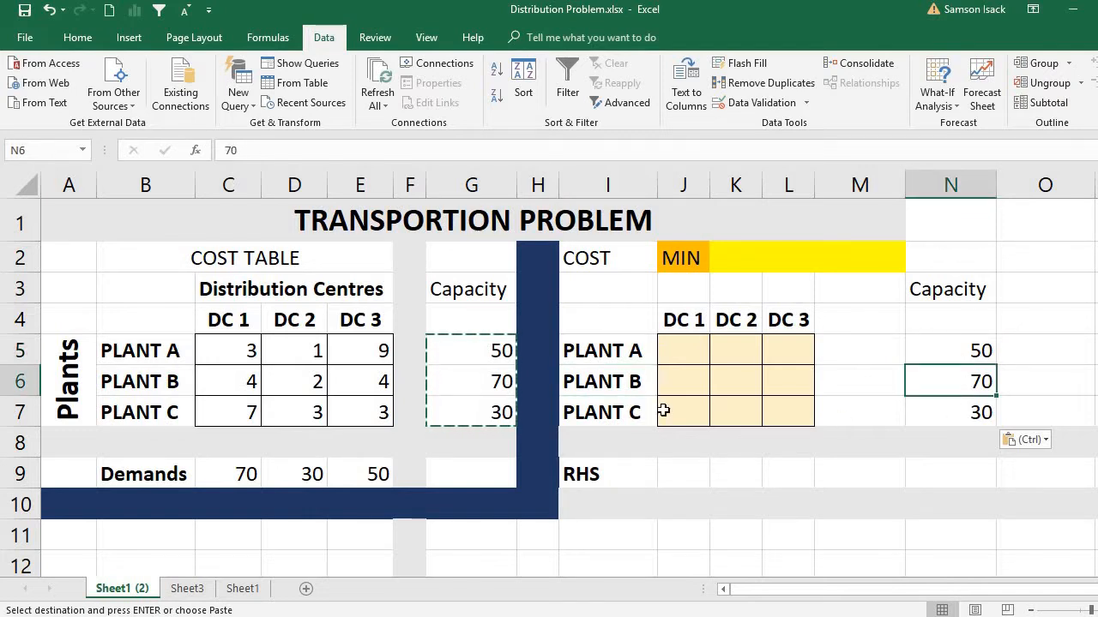
{"action": "left_click", "coordinate": [632, 411]}
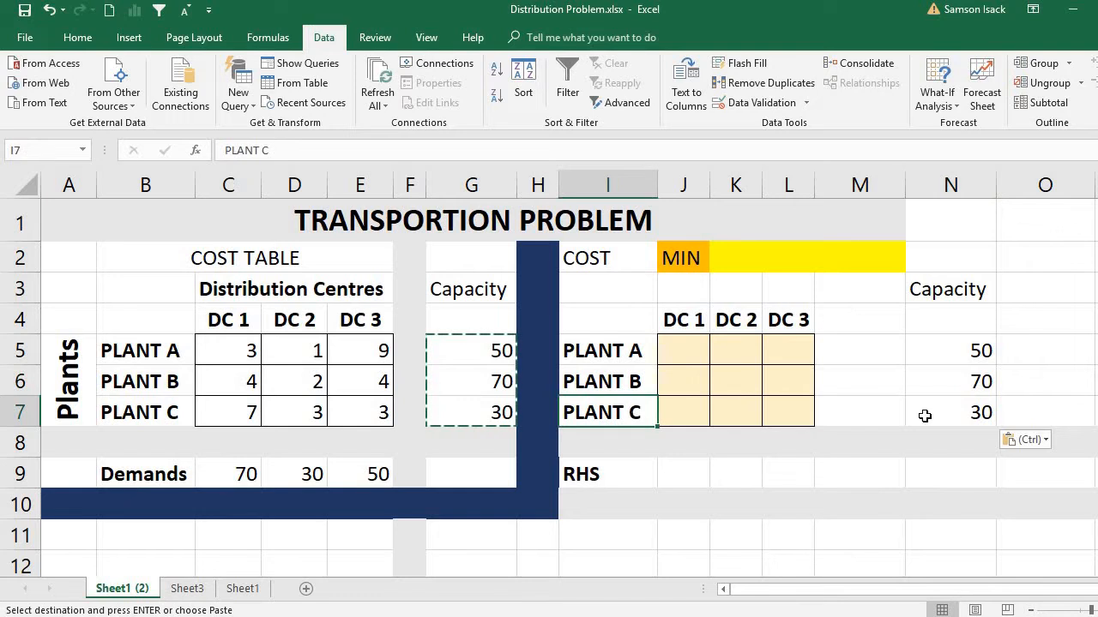
{"action": "left_click", "coordinate": [979, 414]}
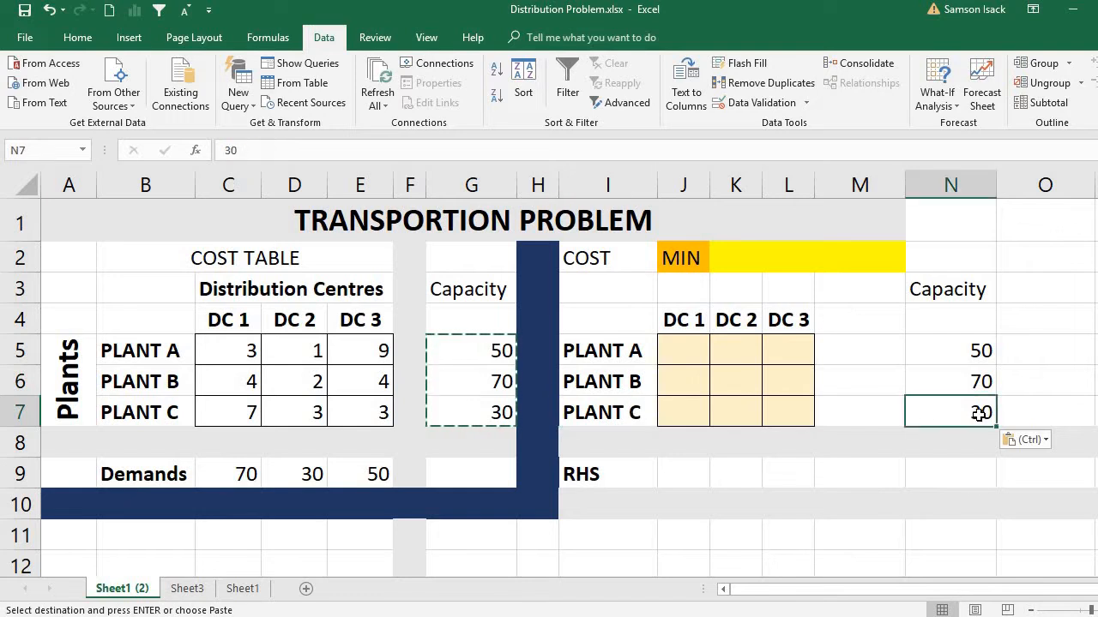
Step: Label the solution table's constraint columns LHS in M4 and RHS in N4
{"action": "left_click", "coordinate": [849, 347]}
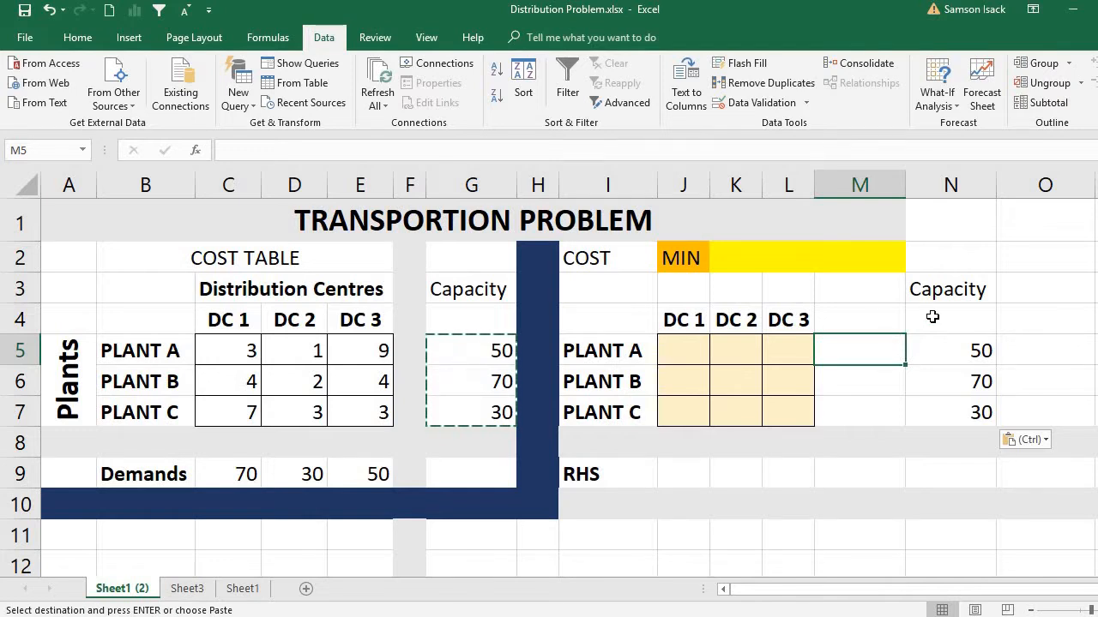
{"action": "left_click", "coordinate": [872, 318]}
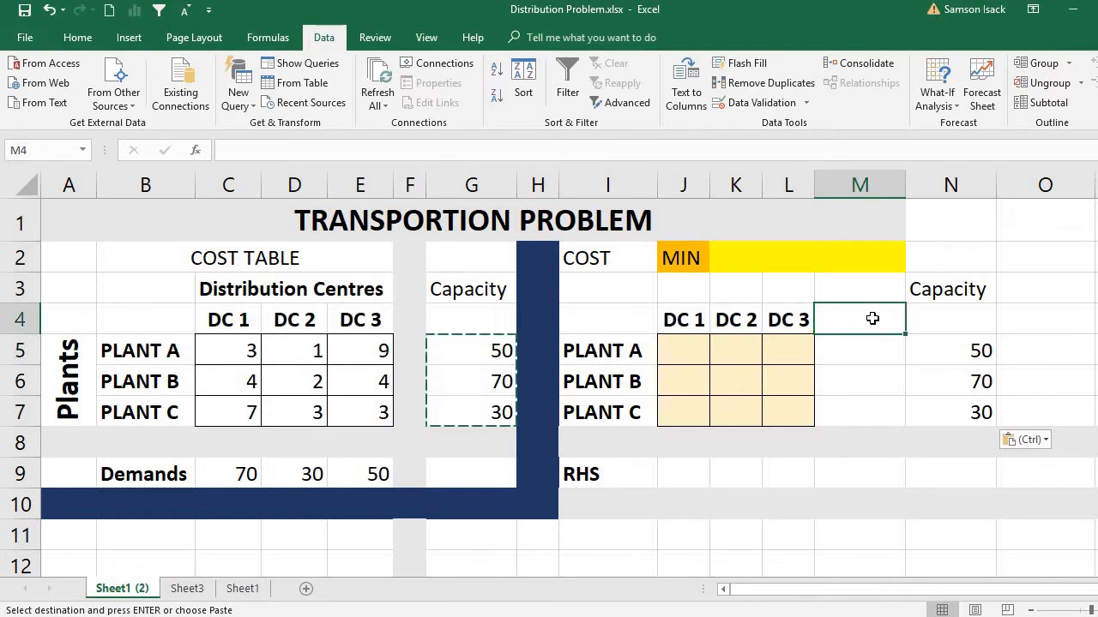
{"action": "type", "text": "L"}
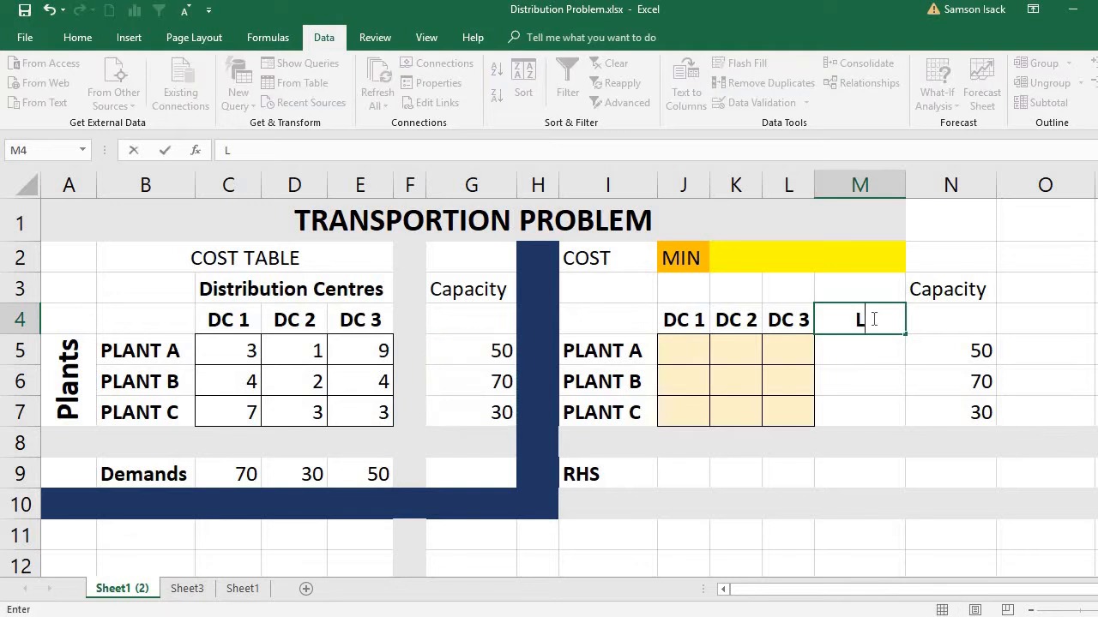
{"action": "type", "text": "HS"}
{"action": "left_click", "coordinate": [943, 318]}
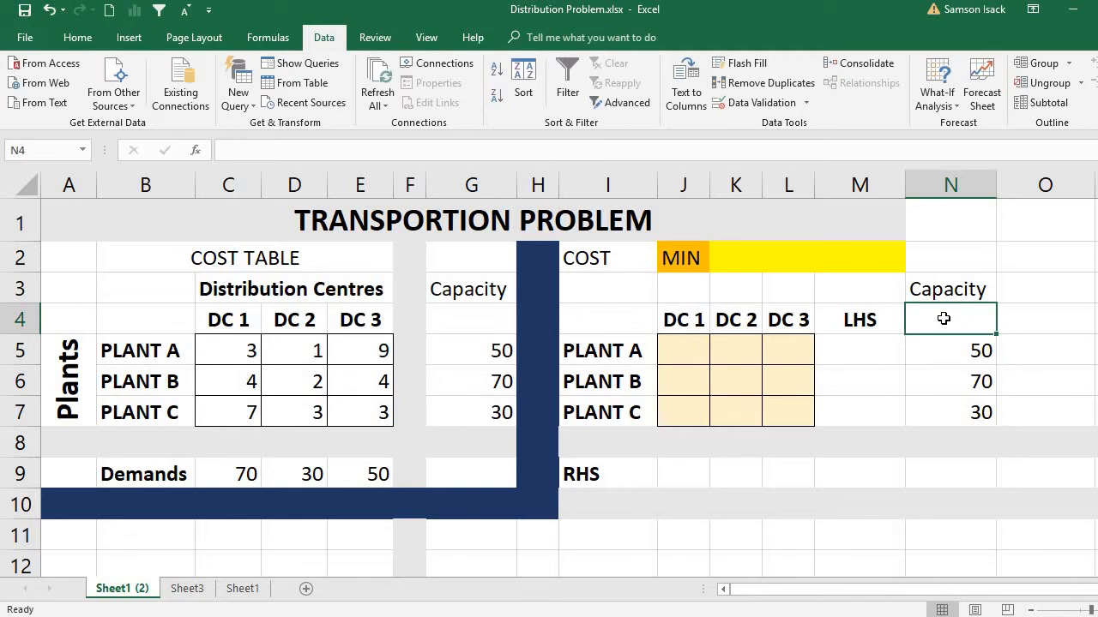
{"action": "type", "text": "RH"}
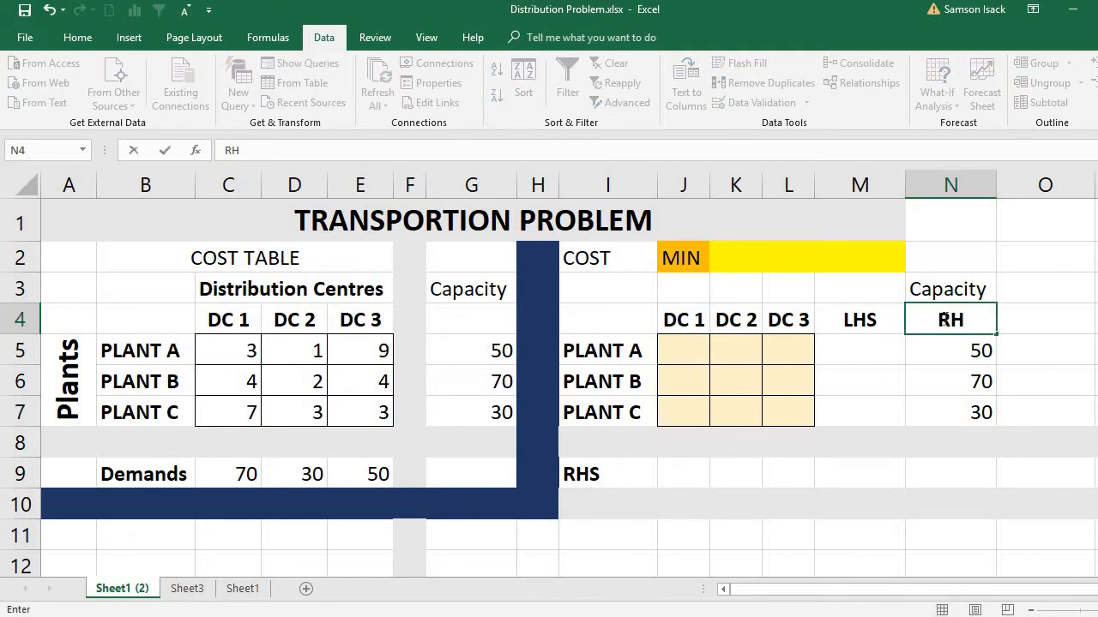
{"action": "type", "text": "S"}
Step: Enter =SUM(J5:L5) in M5 as Plant A's LHS total and compare it with the capacity in N5
{"action": "left_click", "coordinate": [883, 348]}
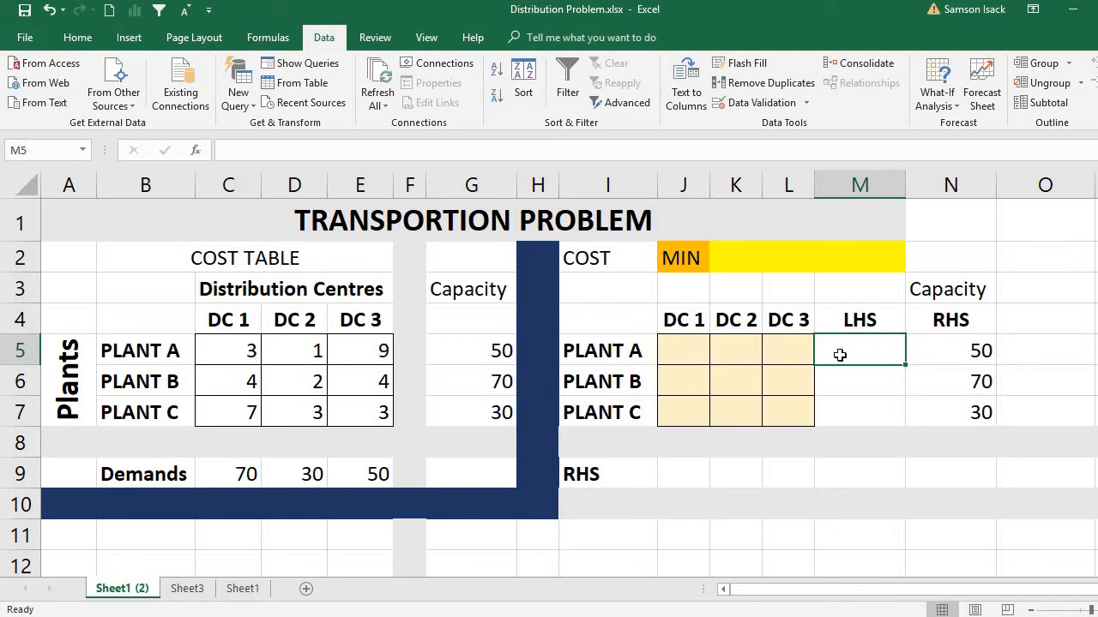
{"action": "left_click_drag", "start_coordinate": [694, 352], "coordinate": [791, 355]}
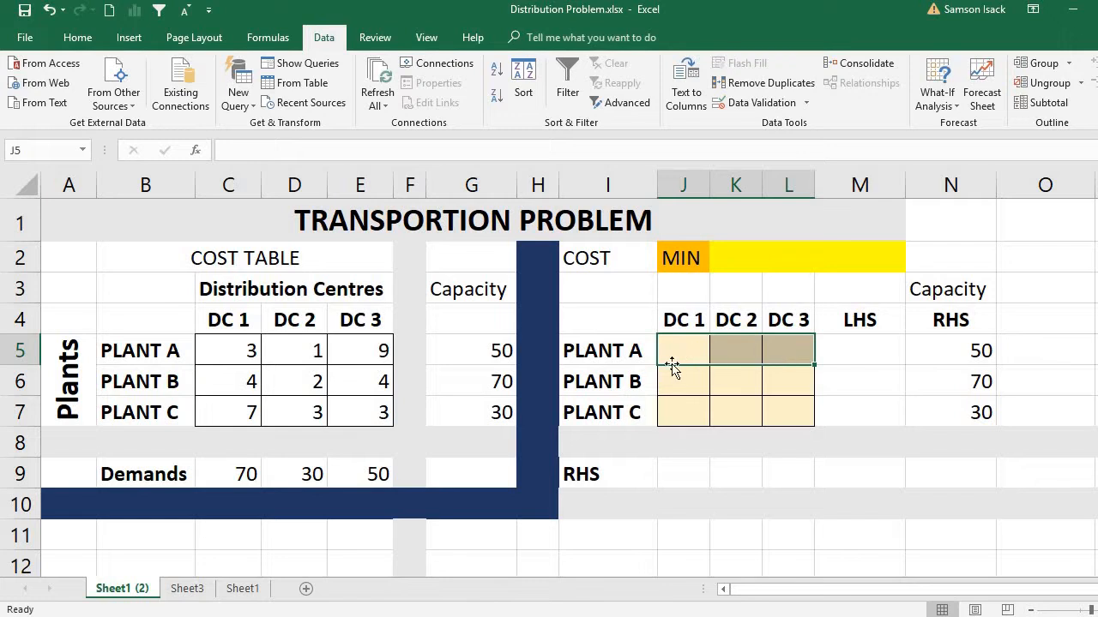
{"action": "left_click", "coordinate": [865, 343]}
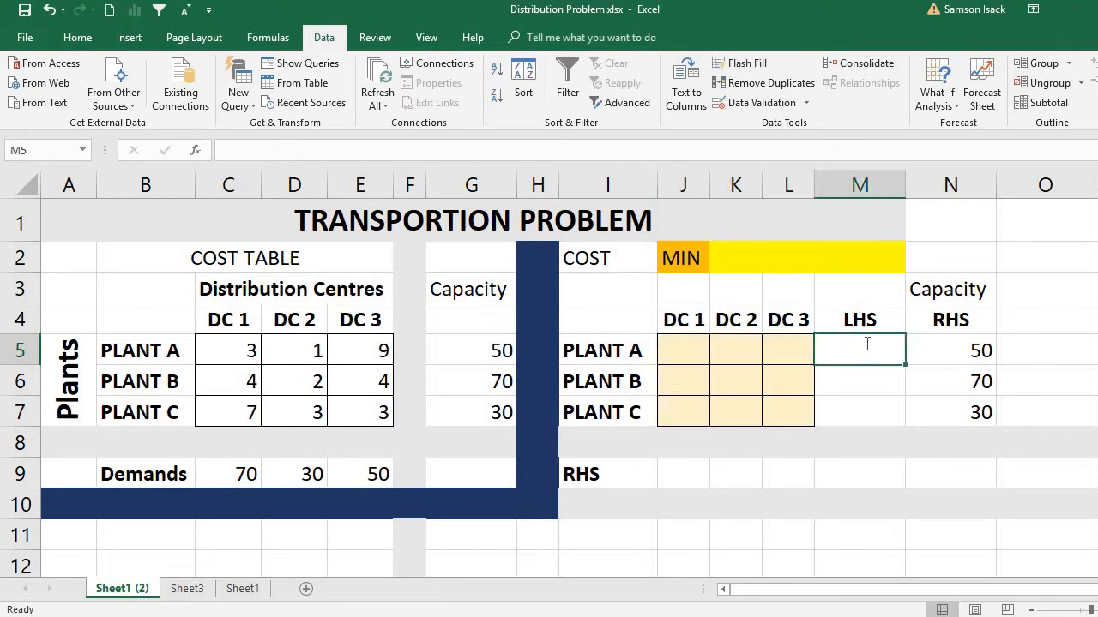
{"action": "type", "text": "="}
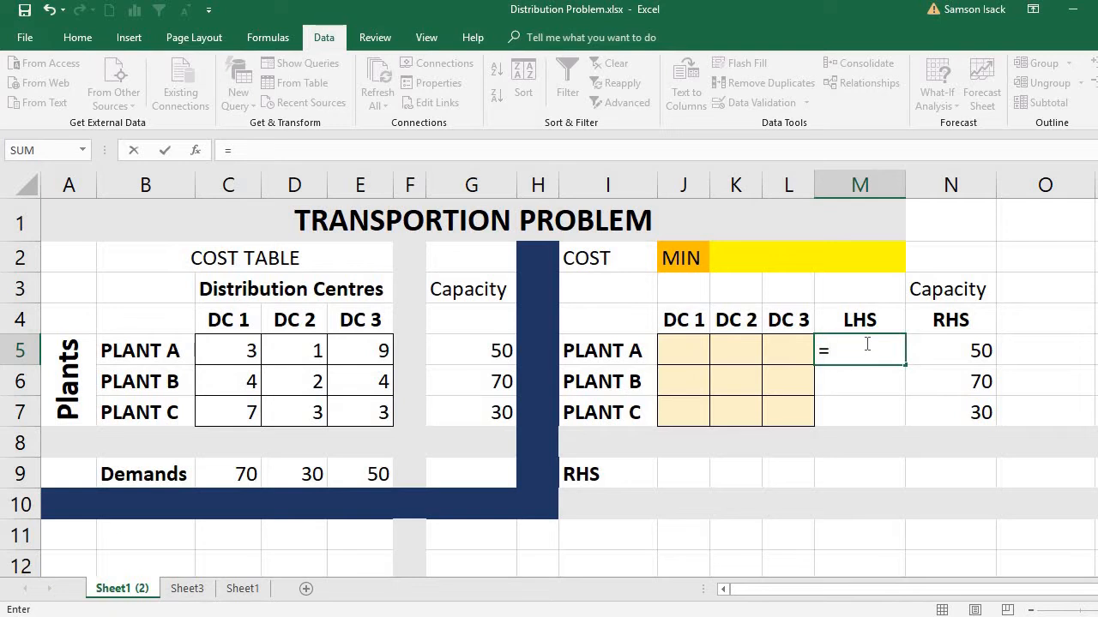
{"action": "type", "text": "SUM"}
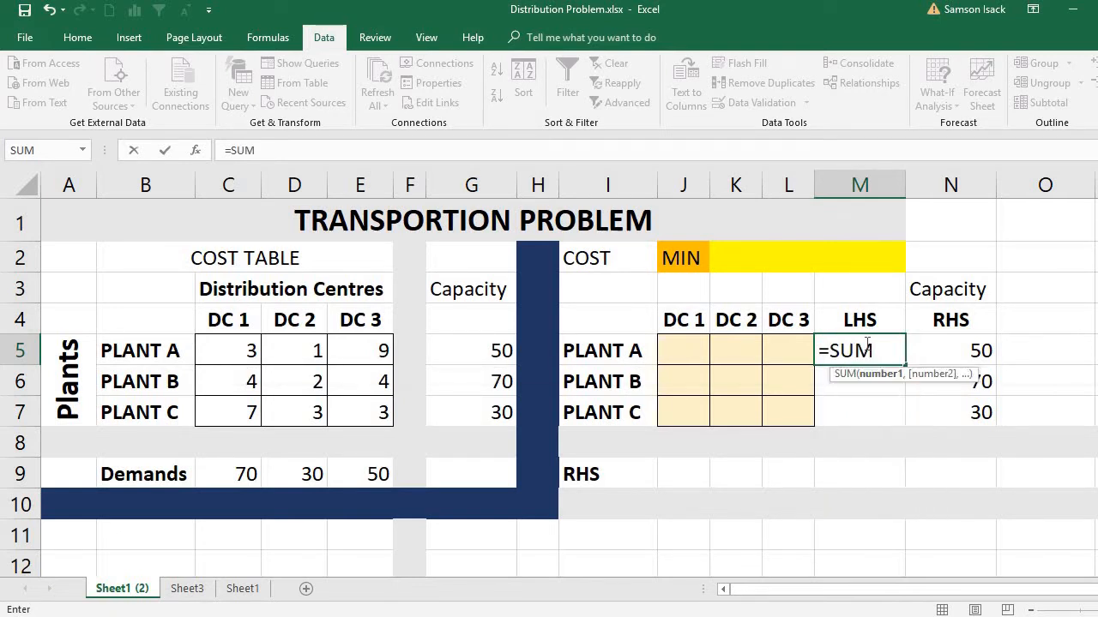
{"action": "type", "text": "("}
{"action": "left_click_drag", "start_coordinate": [676, 345], "coordinate": [787, 357]}
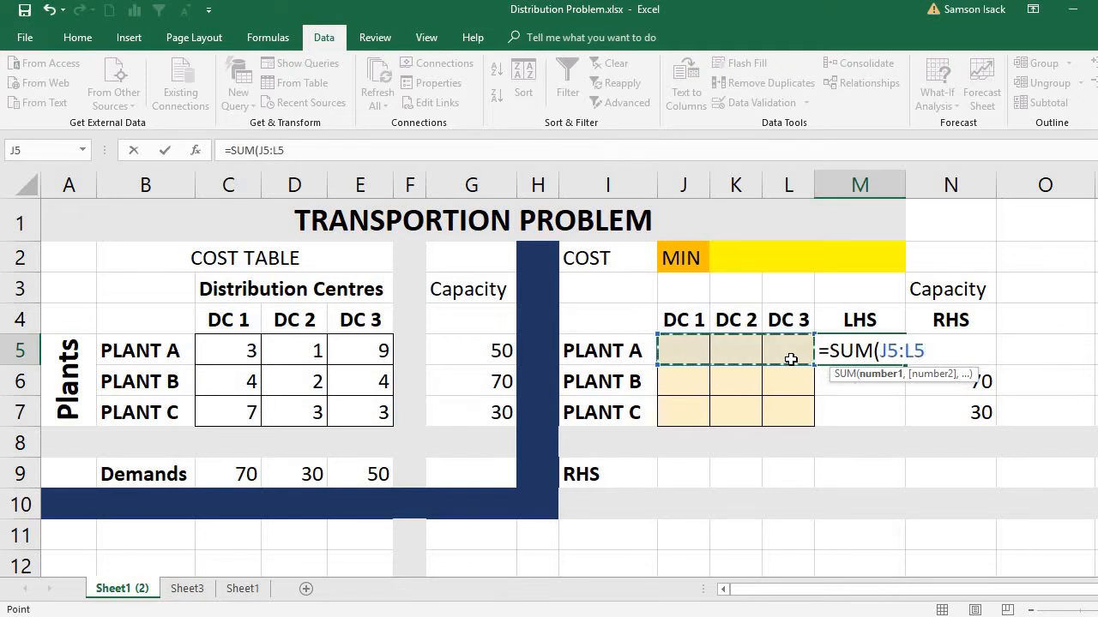
{"action": "type", "text": ")"}
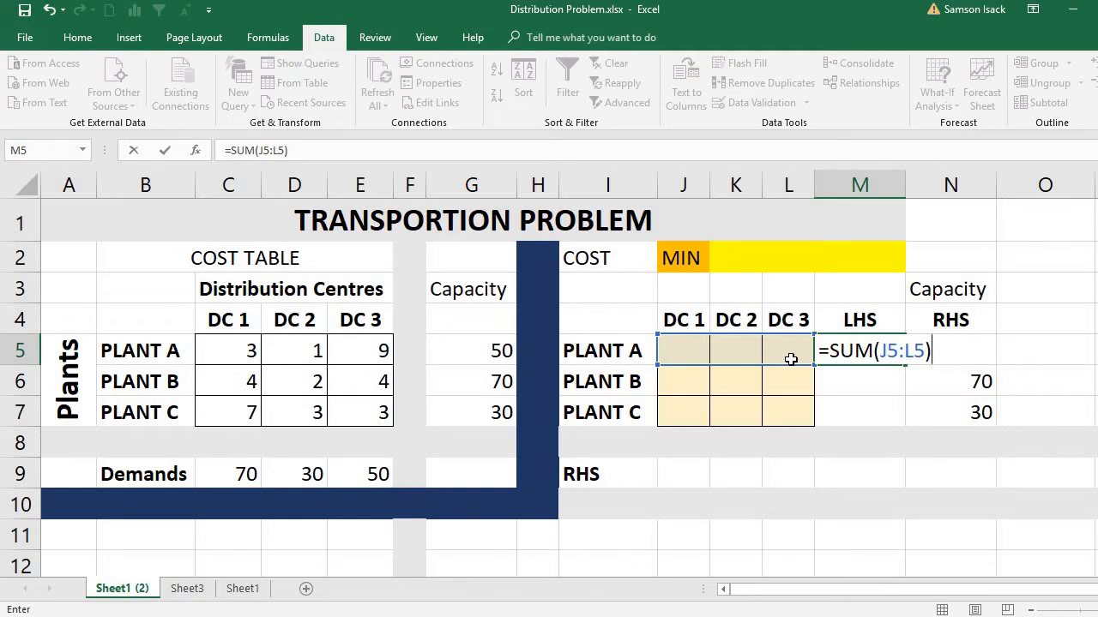
{"action": "key", "text": "Return"}
{"action": "left_click", "coordinate": [873, 350]}
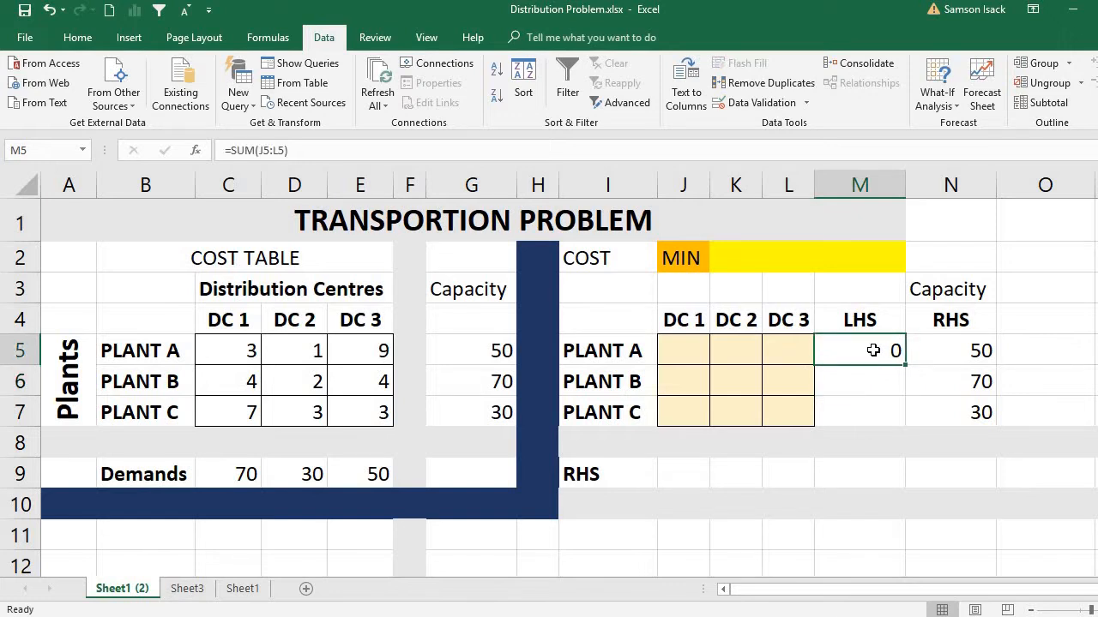
{"action": "left_click", "coordinate": [955, 347]}
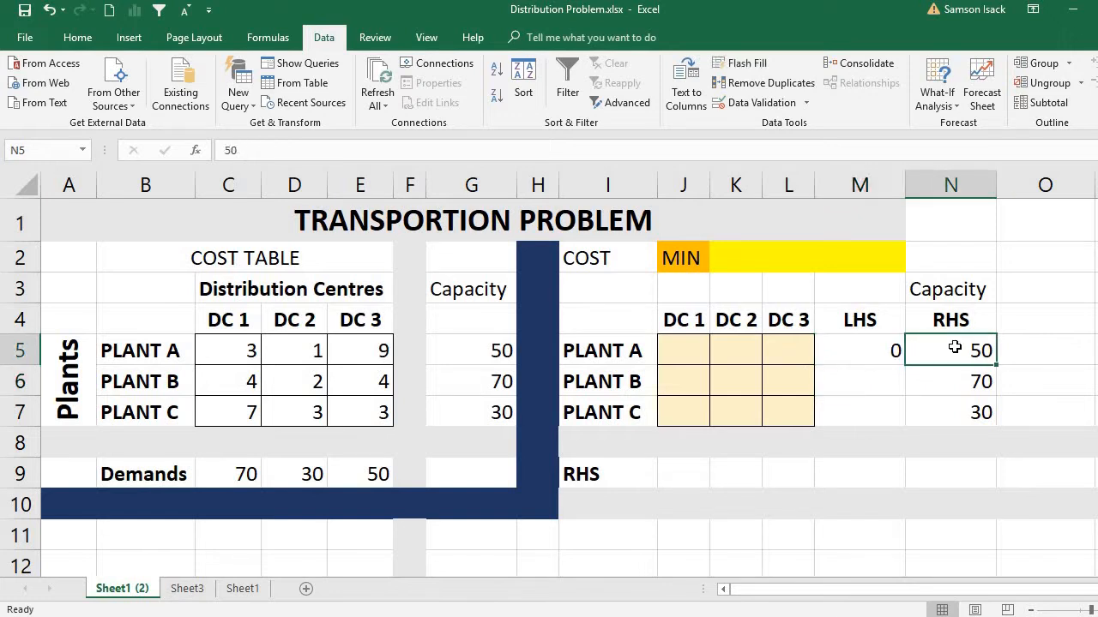
Step: Fill the M5 sum formula down to M6 for Plant B and check the range its formula references
{"action": "left_click", "coordinate": [867, 358]}
{"action": "left_click_drag", "start_coordinate": [904, 365], "coordinate": [911, 399]}
{"action": "left_click", "coordinate": [878, 387]}
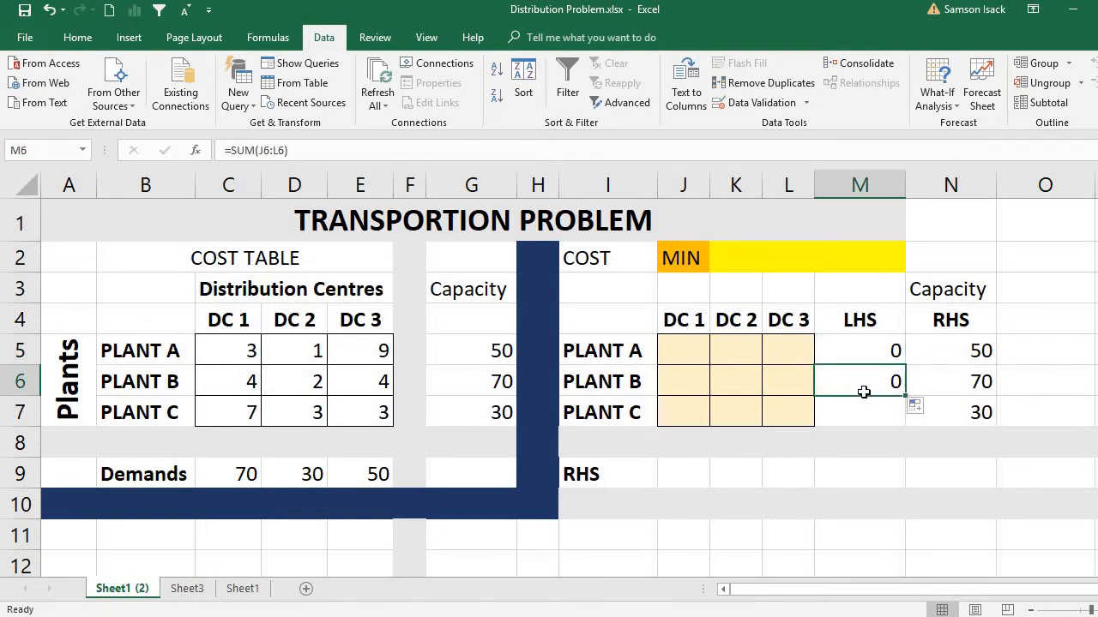
{"action": "left_click", "coordinate": [690, 387]}
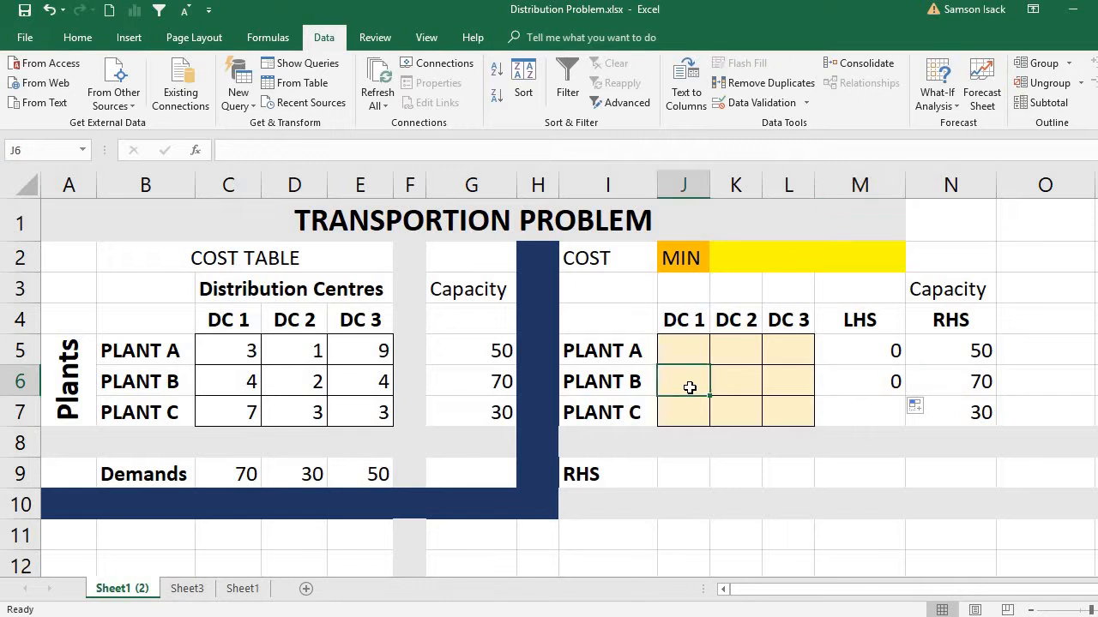
{"action": "left_click", "coordinate": [845, 381]}
{"action": "key", "text": "alt+equal"}
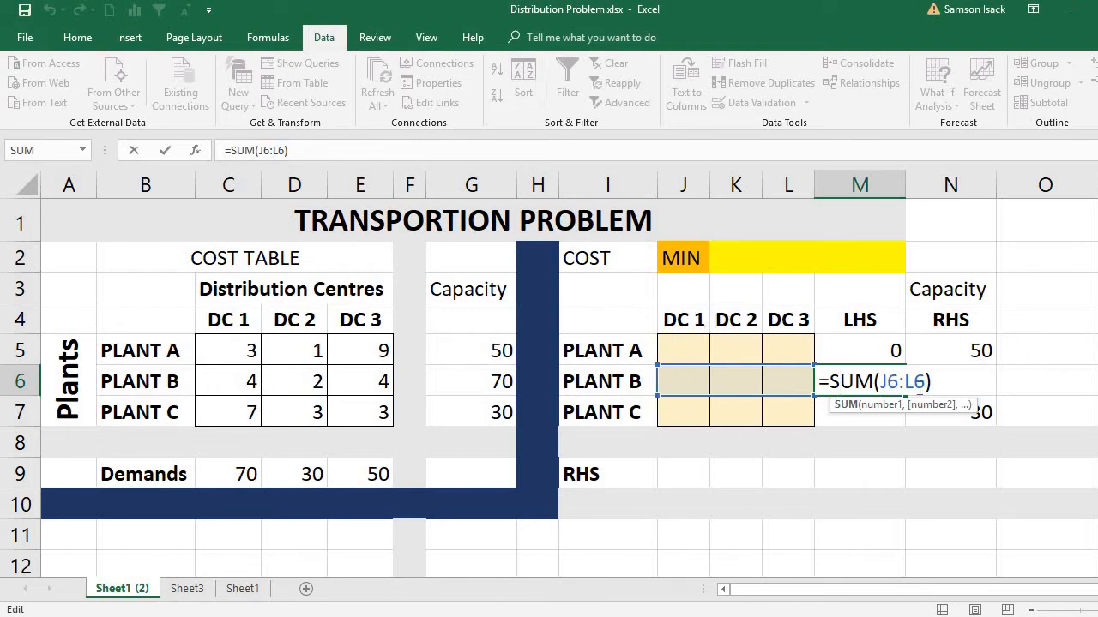
{"action": "key", "text": "Return"}
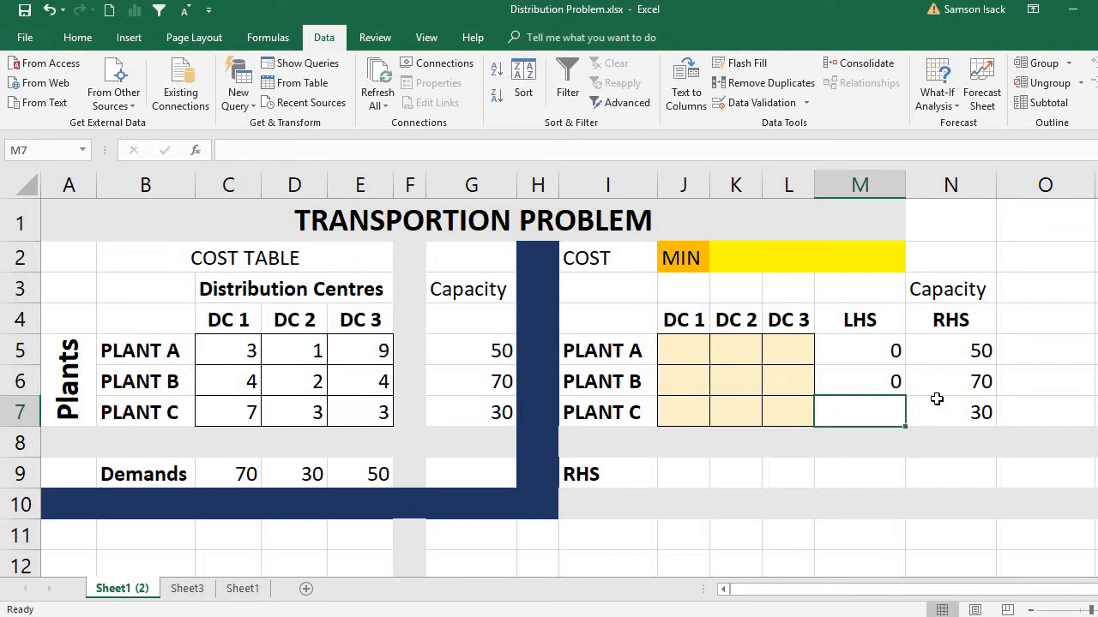
Step: Compare Plant B's LHS formula in M6 with its capacity in N6
{"action": "left_click", "coordinate": [933, 372]}
{"action": "left_click", "coordinate": [878, 377]}
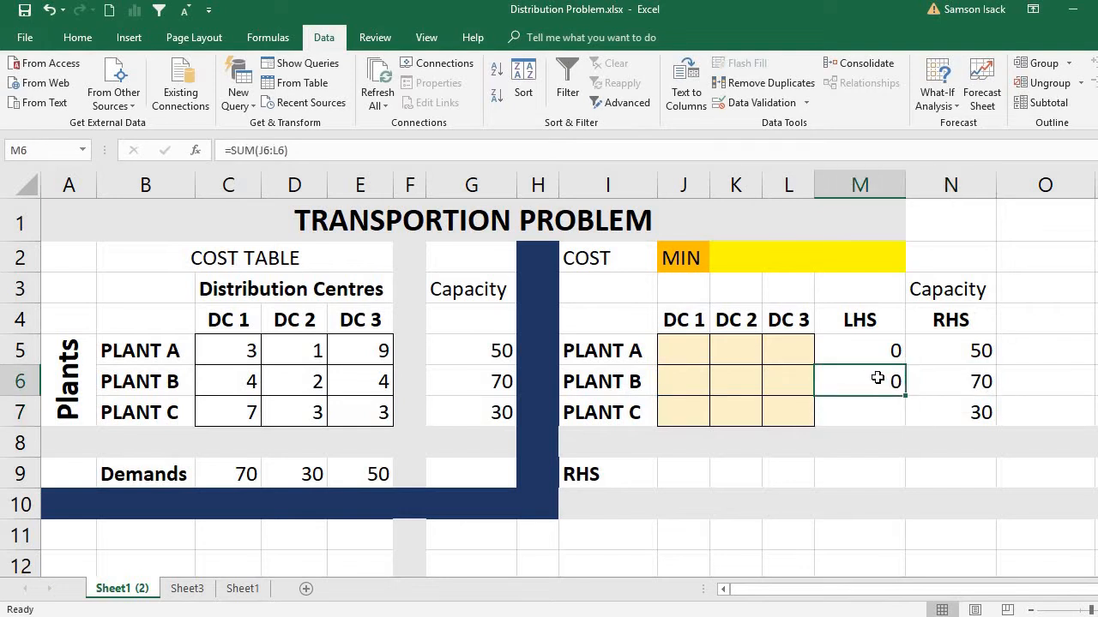
{"action": "left_click", "coordinate": [958, 384]}
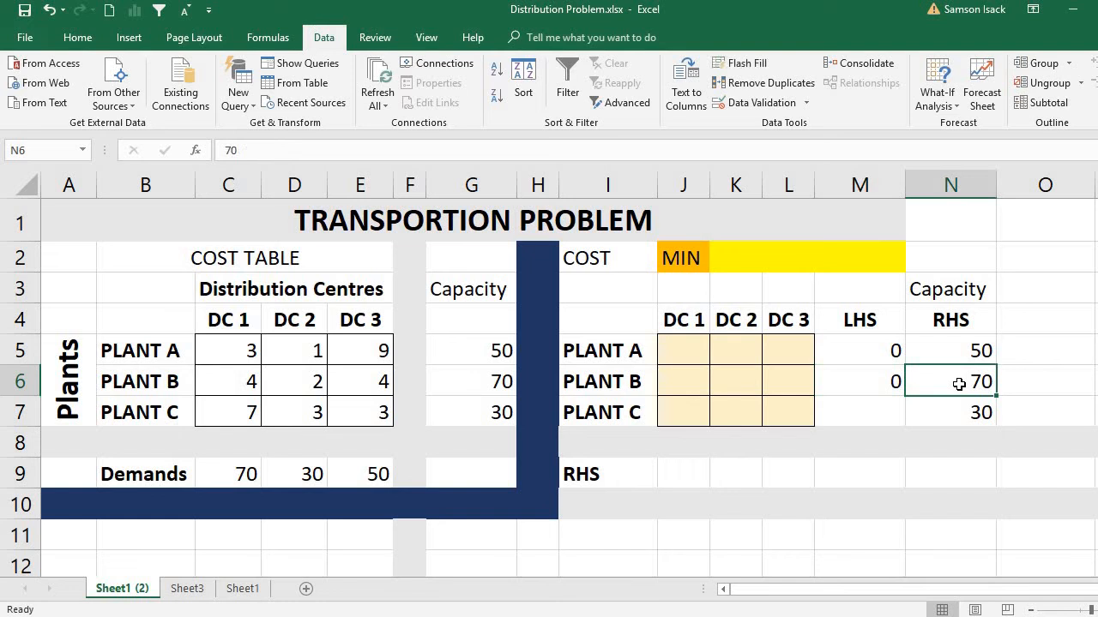
Step: Enter =SUM(J7:L7) in M7 as Plant C's LHS total and compare it with the capacity in N7
{"action": "left_click", "coordinate": [855, 417]}
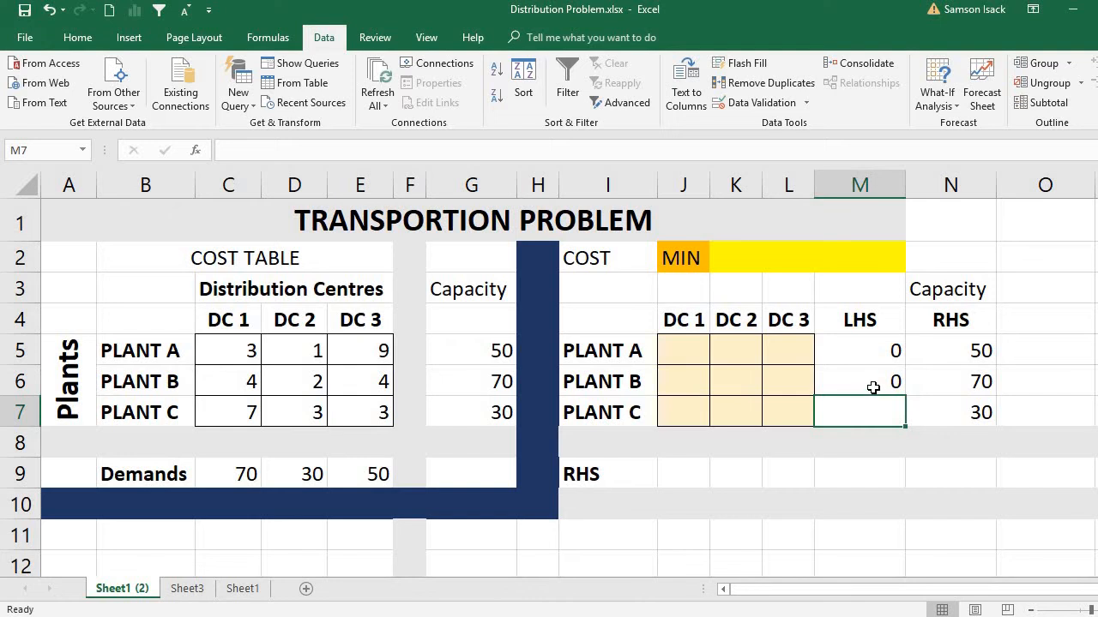
{"action": "type", "text": "="}
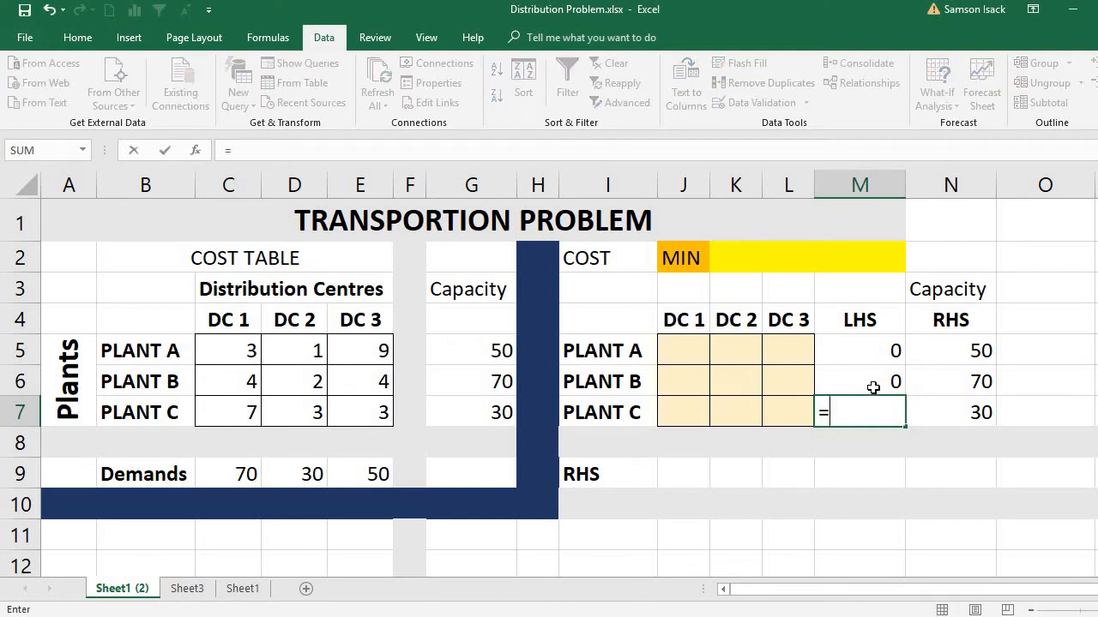
{"action": "type", "text": "SUM"}
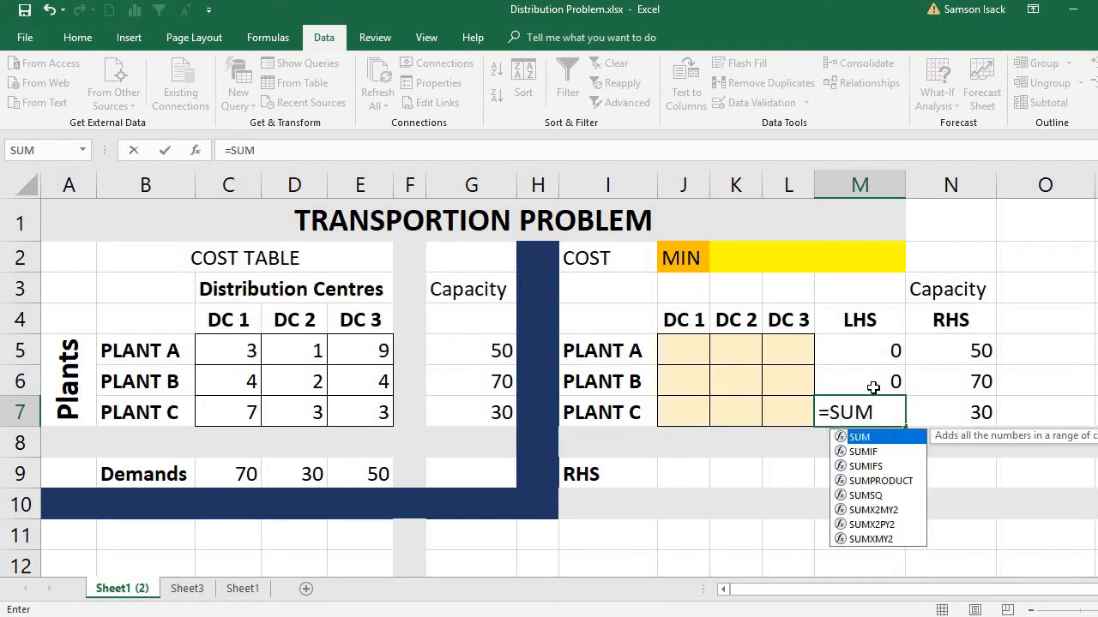
{"action": "type", "text": "("}
{"action": "left_click", "coordinate": [684, 416]}
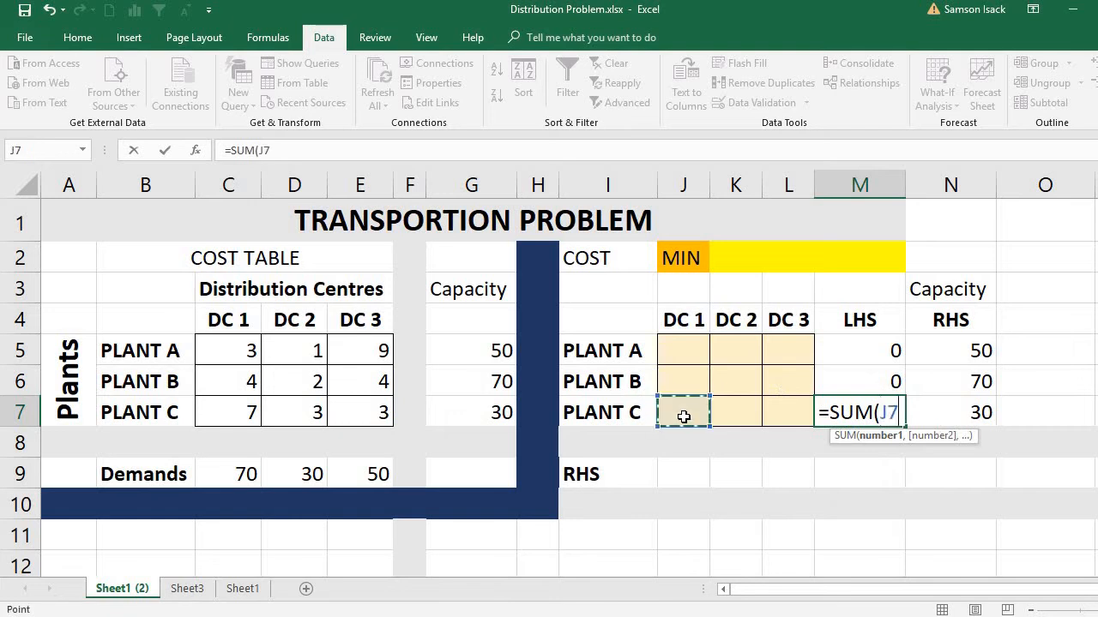
{"action": "left_click_drag", "start_coordinate": [683, 416], "coordinate": [788, 409]}
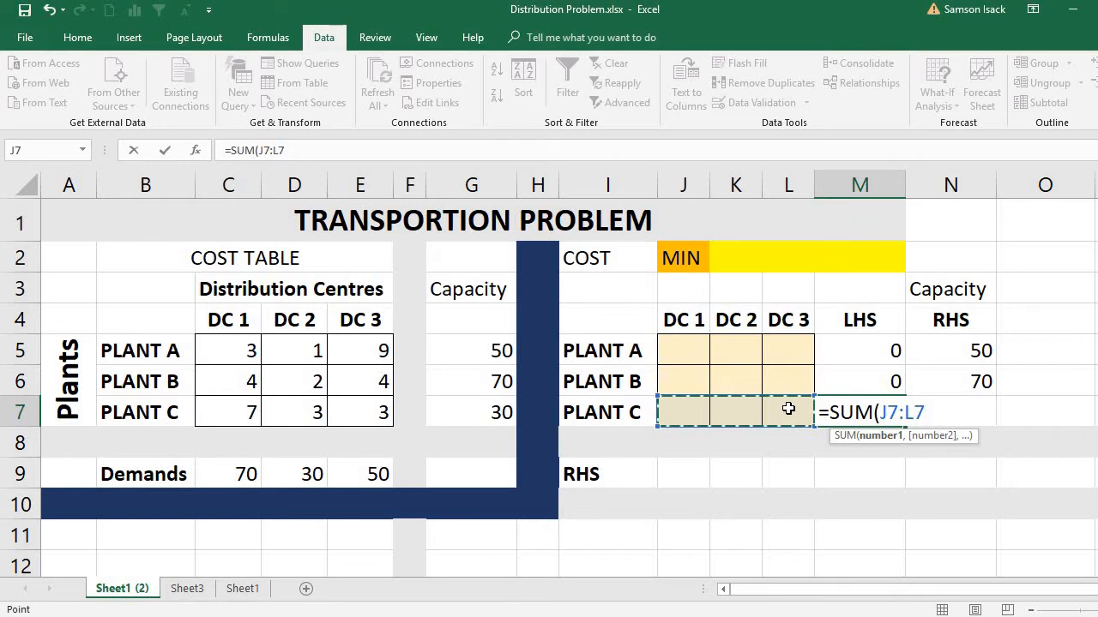
{"action": "type", "text": ")"}
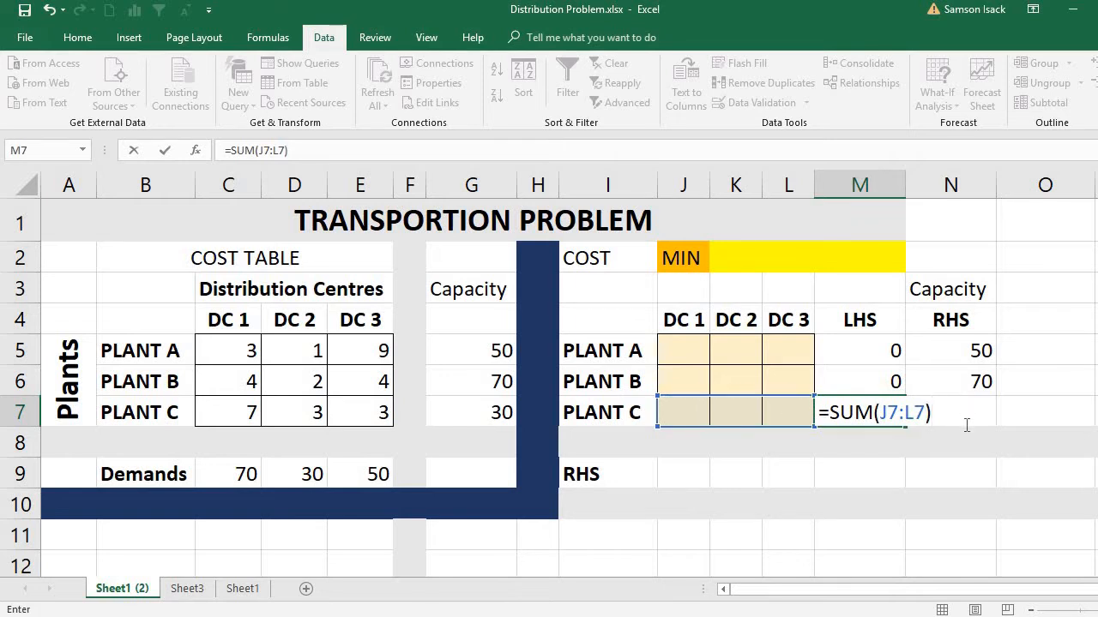
{"action": "key", "text": "Return"}
{"action": "left_click", "coordinate": [967, 413]}
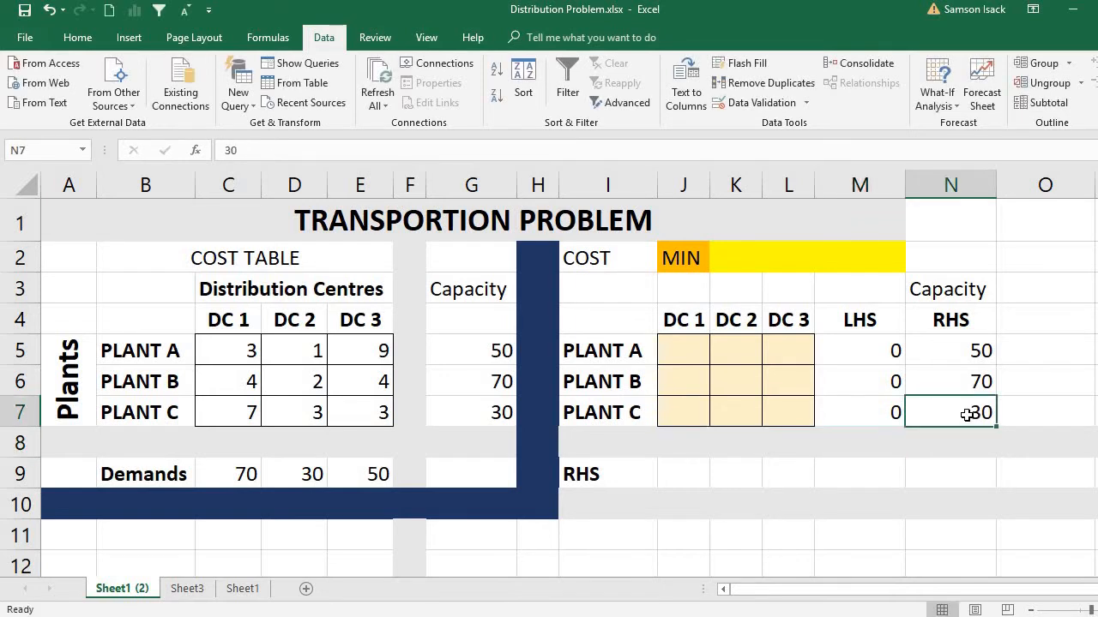
{"action": "left_click", "coordinate": [884, 350]}
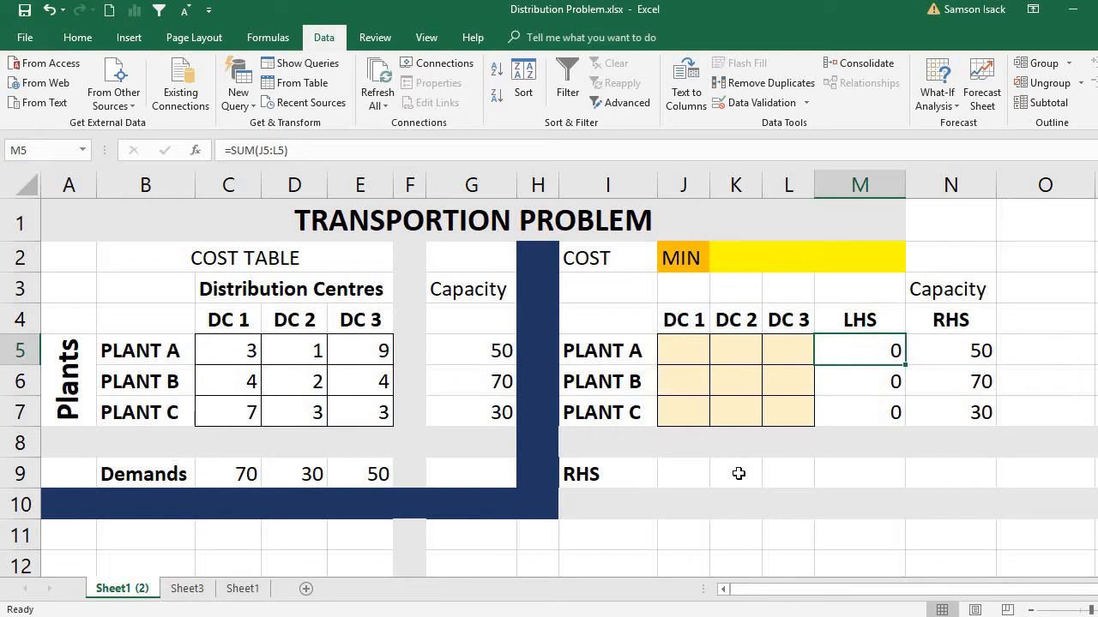
Step: Copy the demands in C9:E9 and paste them as values into the solution table's RHS row, starting at J9
{"action": "left_click", "coordinate": [629, 473]}
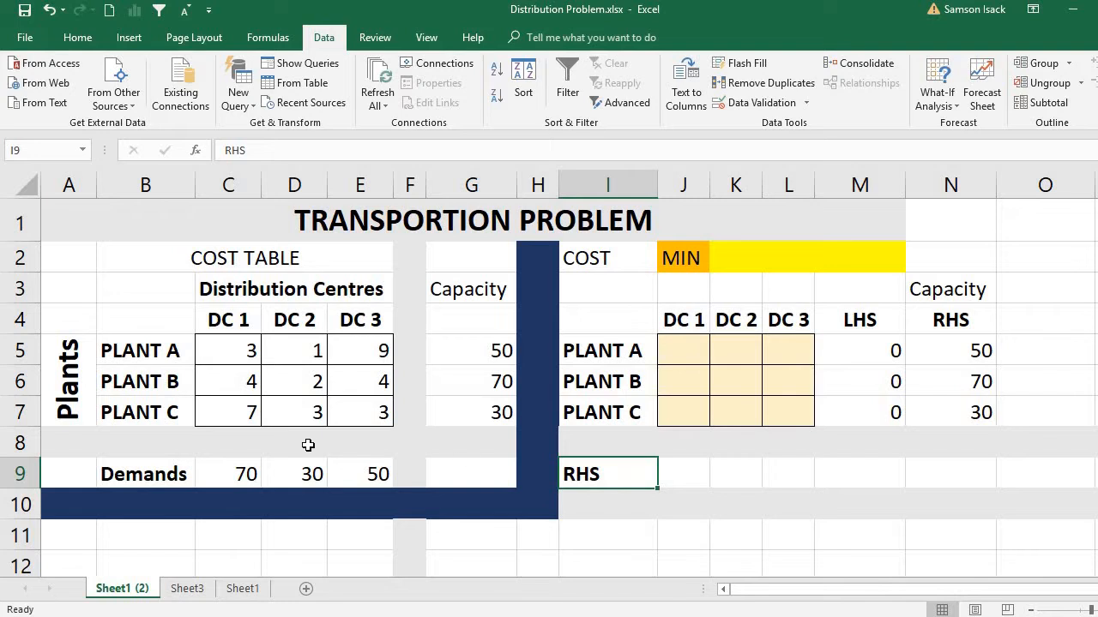
{"action": "left_click_drag", "start_coordinate": [243, 474], "coordinate": [355, 478]}
{"action": "right_click", "coordinate": [355, 478]}
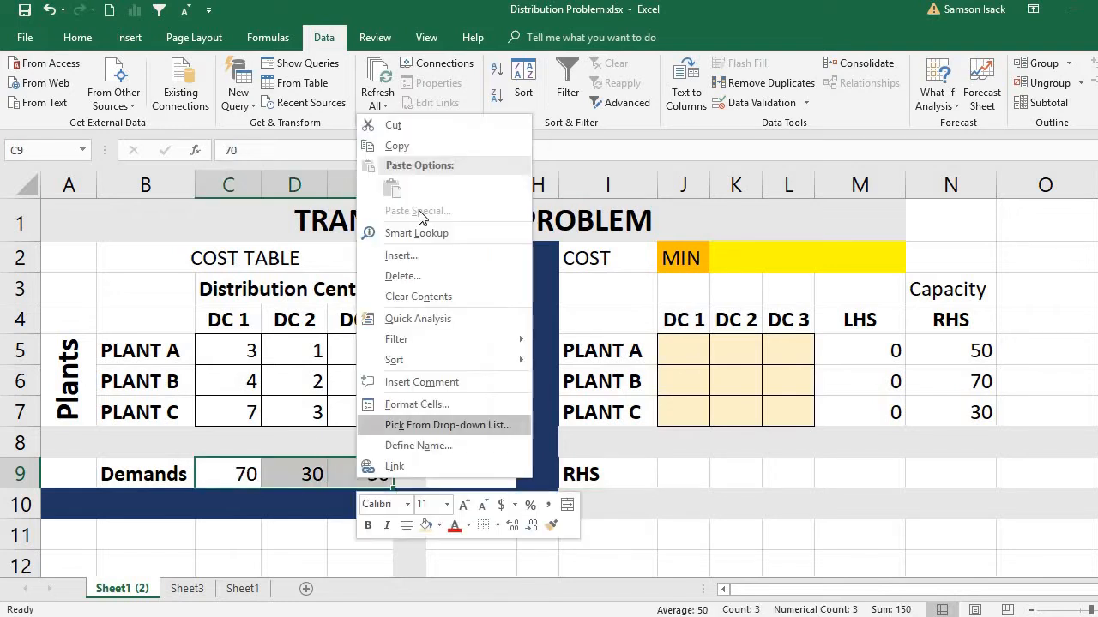
{"action": "left_click", "coordinate": [417, 147]}
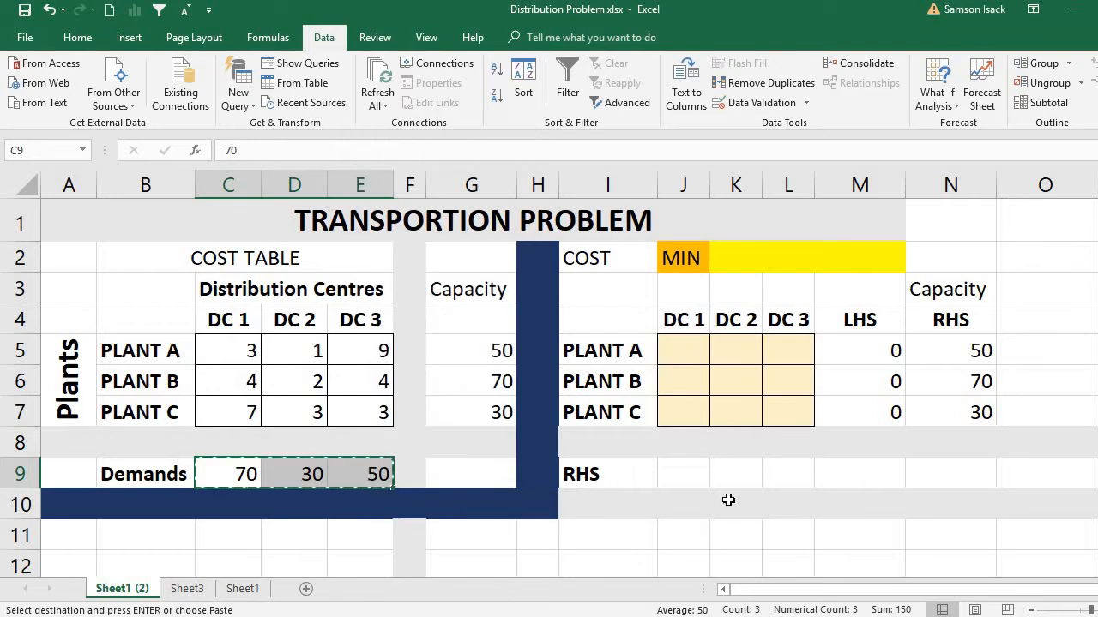
{"action": "right_click", "coordinate": [682, 472]}
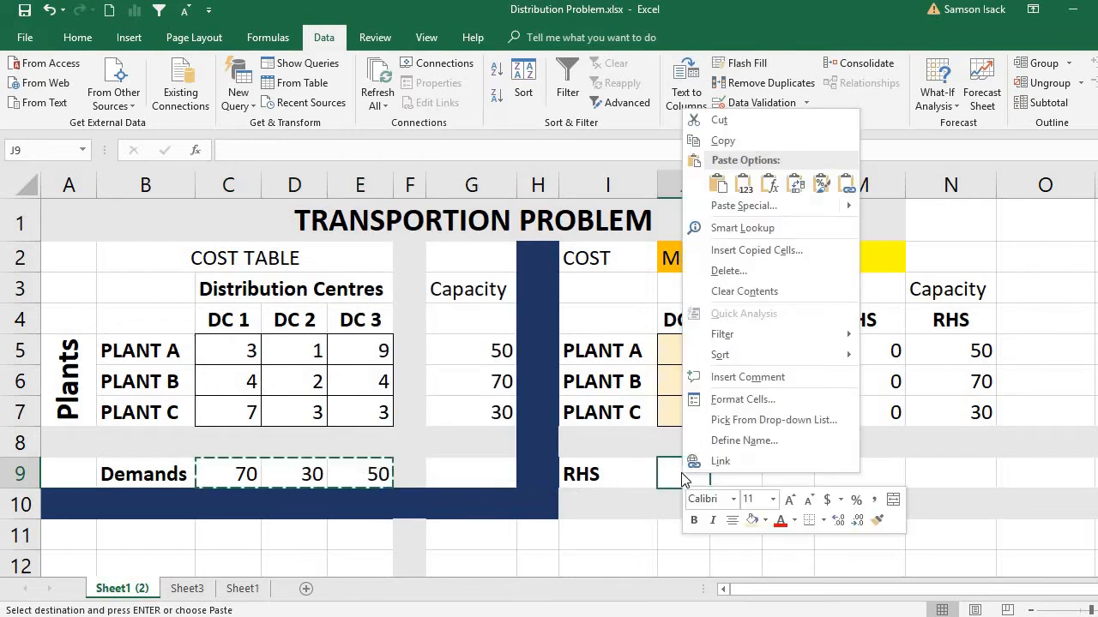
{"action": "left_click", "coordinate": [743, 182]}
Step: Label the row above the solution table's demand values LHS in I8
{"action": "left_click", "coordinate": [595, 448]}
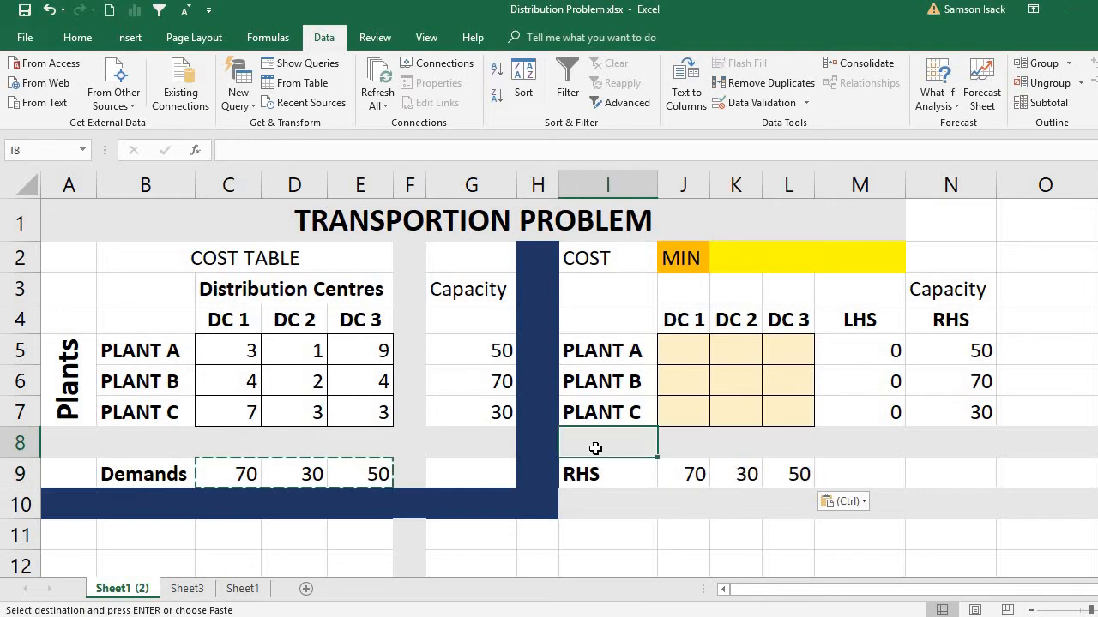
{"action": "type", "text": "LH"}
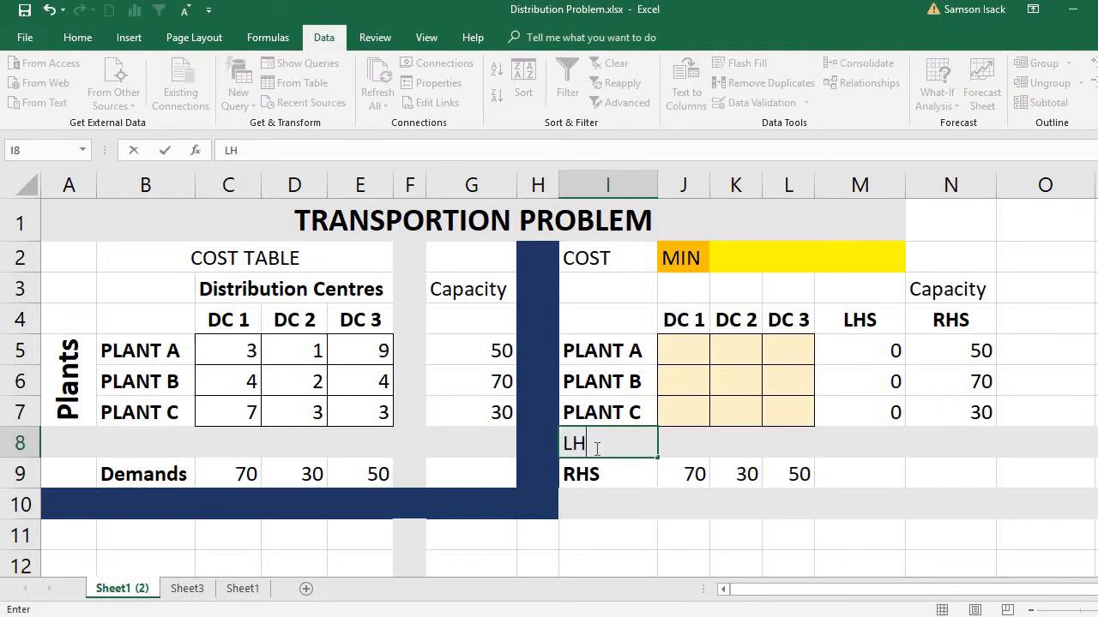
{"action": "type", "text": "S"}
{"action": "left_click", "coordinate": [687, 450]}
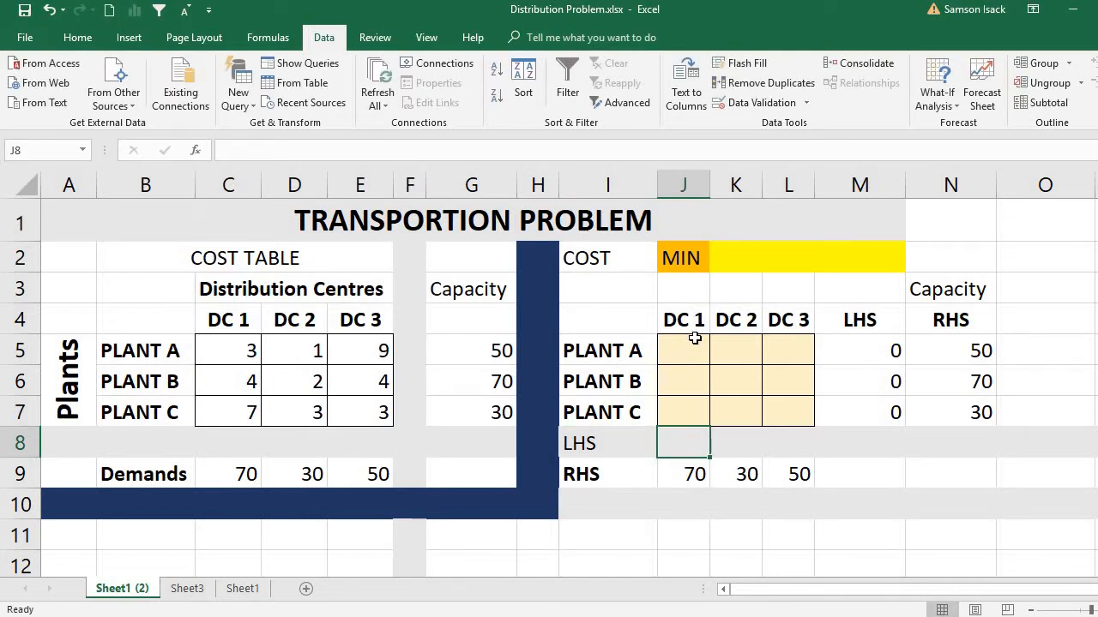
Step: Enter =SUM(J5:J7) in J8 as the LHS total of shipments to DC 1
{"action": "left_click", "coordinate": [679, 472]}
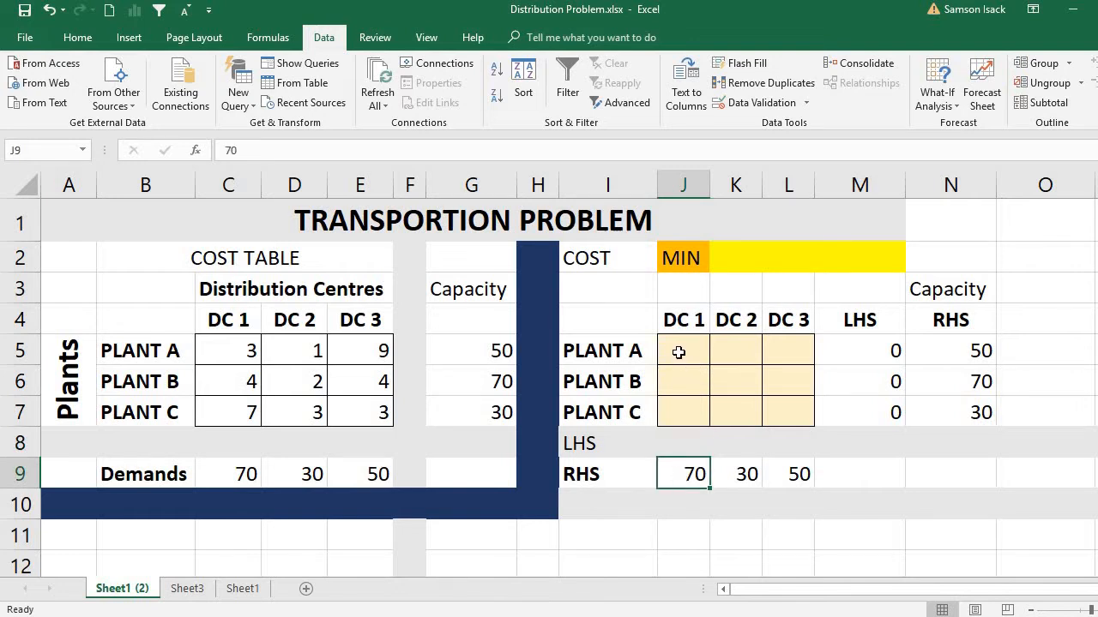
{"action": "left_click_drag", "start_coordinate": [680, 357], "coordinate": [693, 406]}
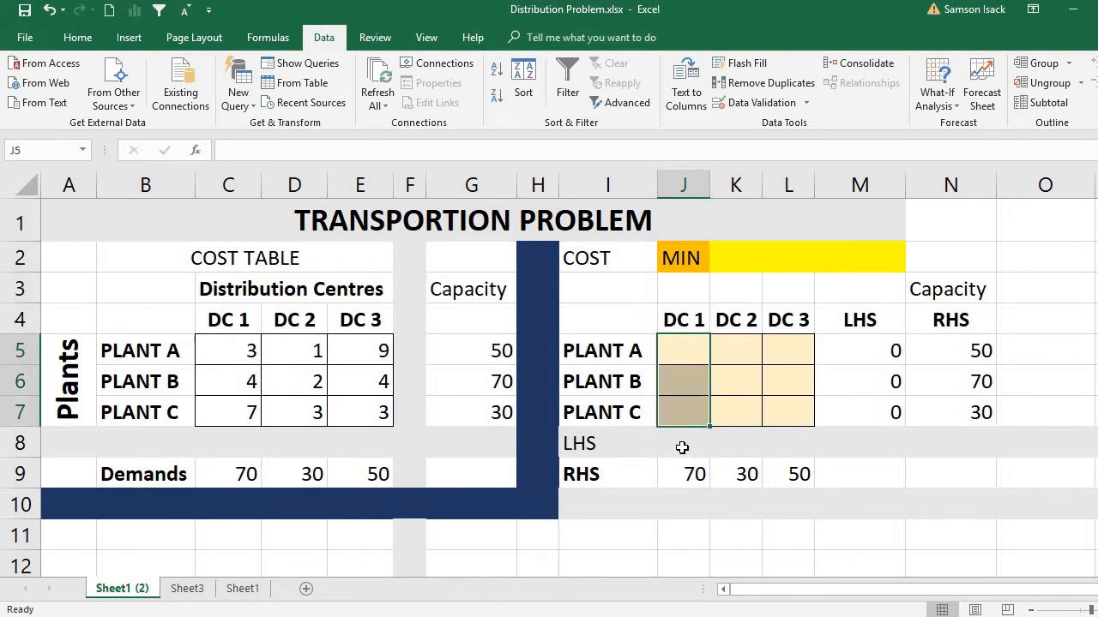
{"action": "left_click", "coordinate": [682, 446]}
{"action": "type", "text": "="}
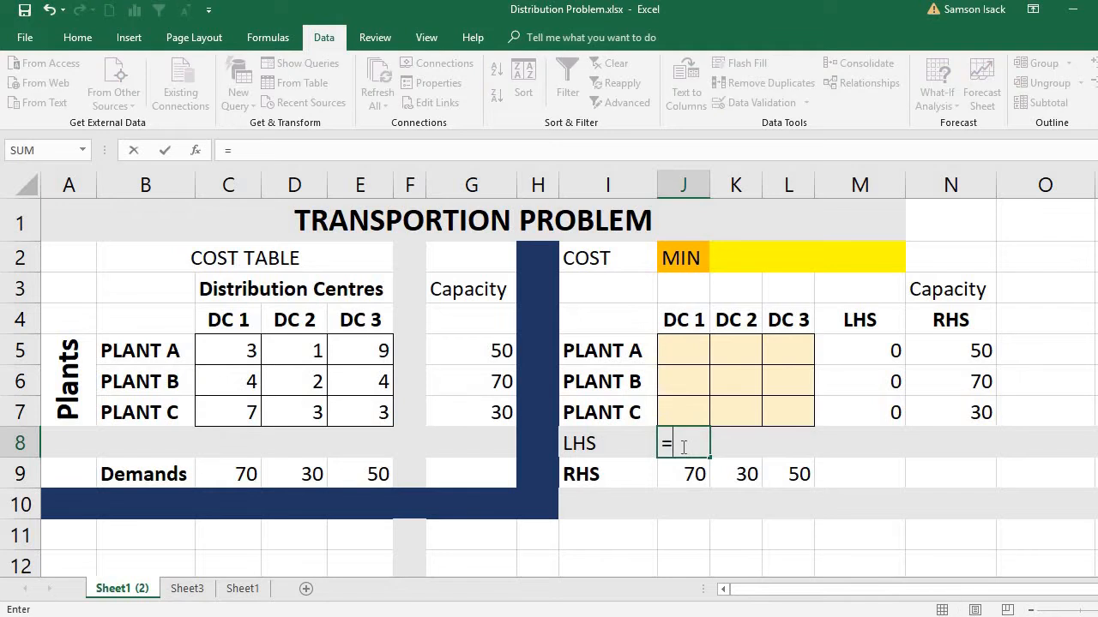
{"action": "type", "text": "SUM("}
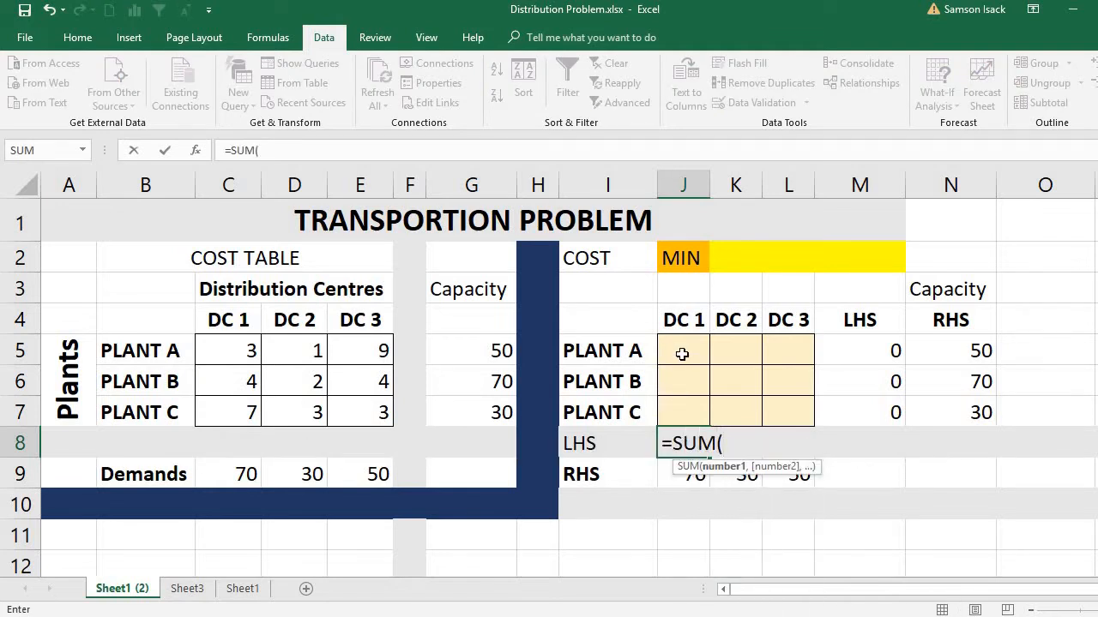
{"action": "left_click_drag", "start_coordinate": [682, 349], "coordinate": [682, 414]}
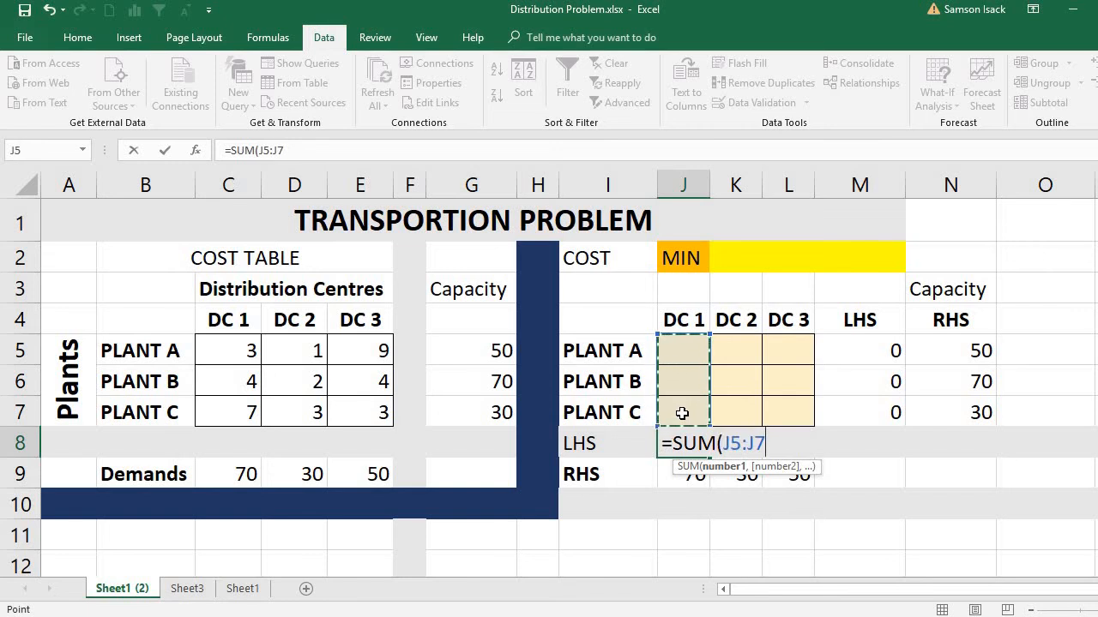
{"action": "type", "text": ")"}
{"action": "key", "text": "Return"}
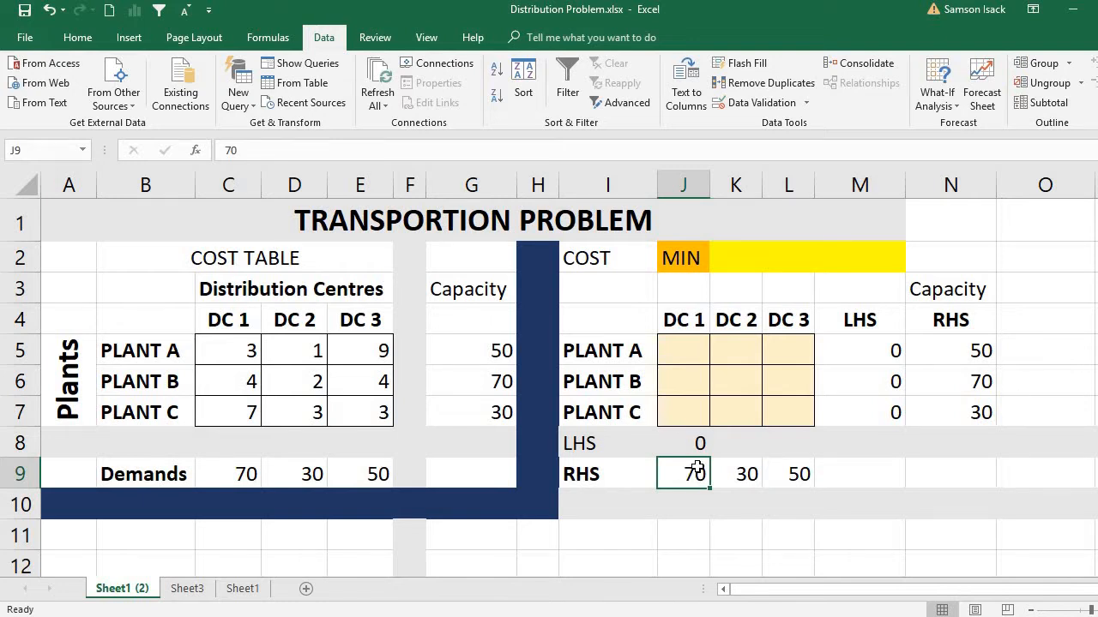
Step: Check the DC 1 sum formula in J8 against the plant cells J5, J6 and J7 it adds up
{"action": "left_click", "coordinate": [691, 444]}
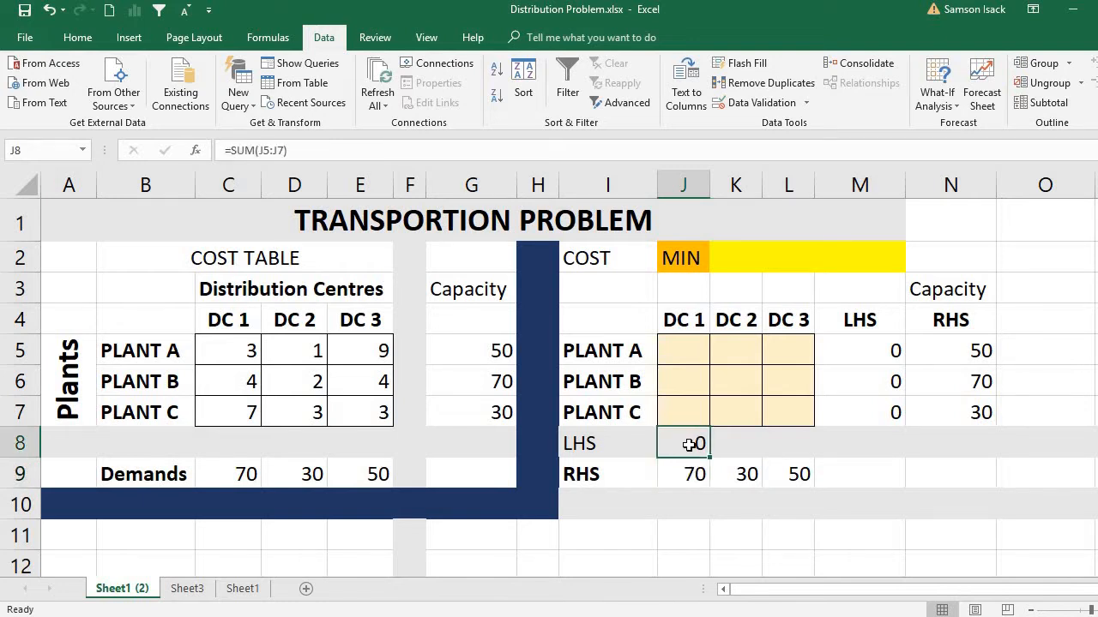
{"action": "left_click", "coordinate": [674, 350]}
{"action": "left_click", "coordinate": [676, 374]}
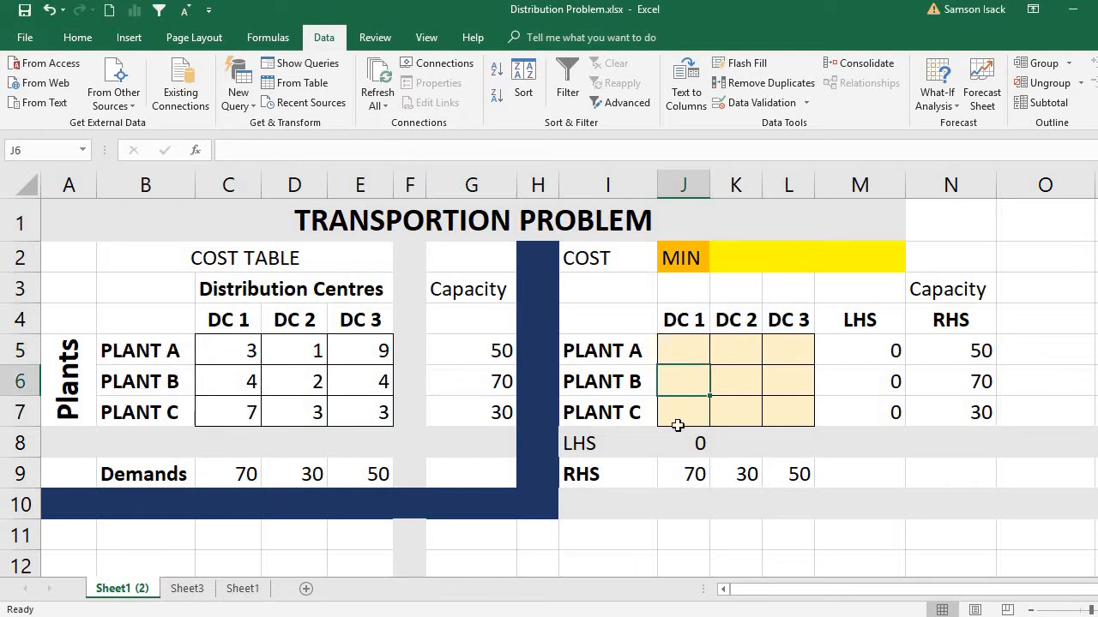
{"action": "left_click", "coordinate": [679, 418]}
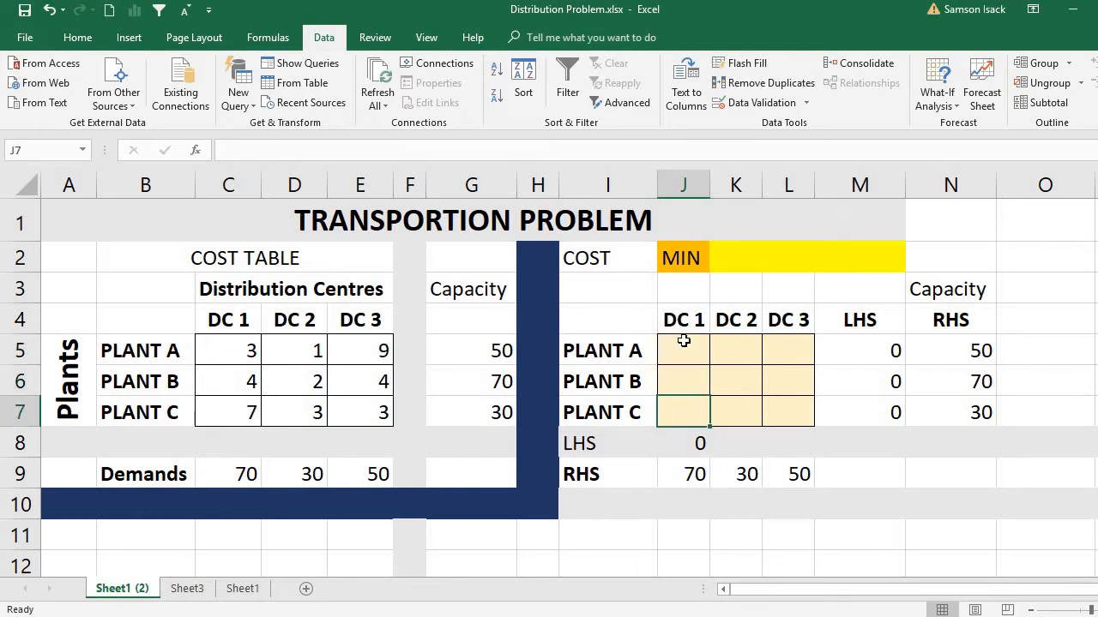
{"action": "left_click", "coordinate": [700, 444]}
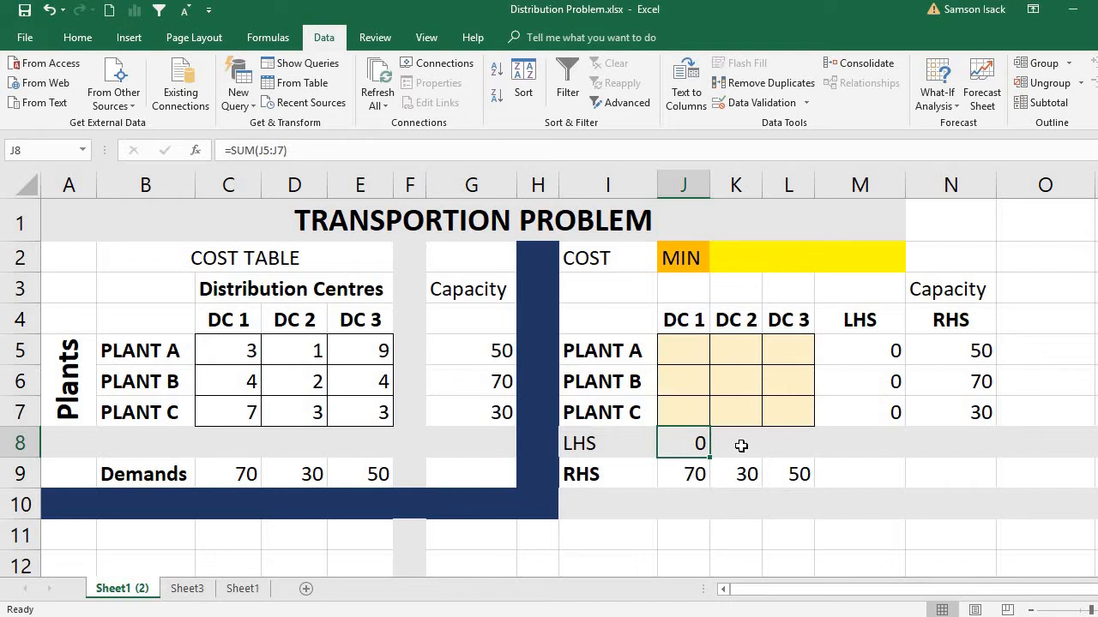
Step: Enter =SUM(K5:K7) in K8 as the LHS total of shipments to DC 2
{"action": "left_click", "coordinate": [740, 445]}
{"action": "type", "text": "="}
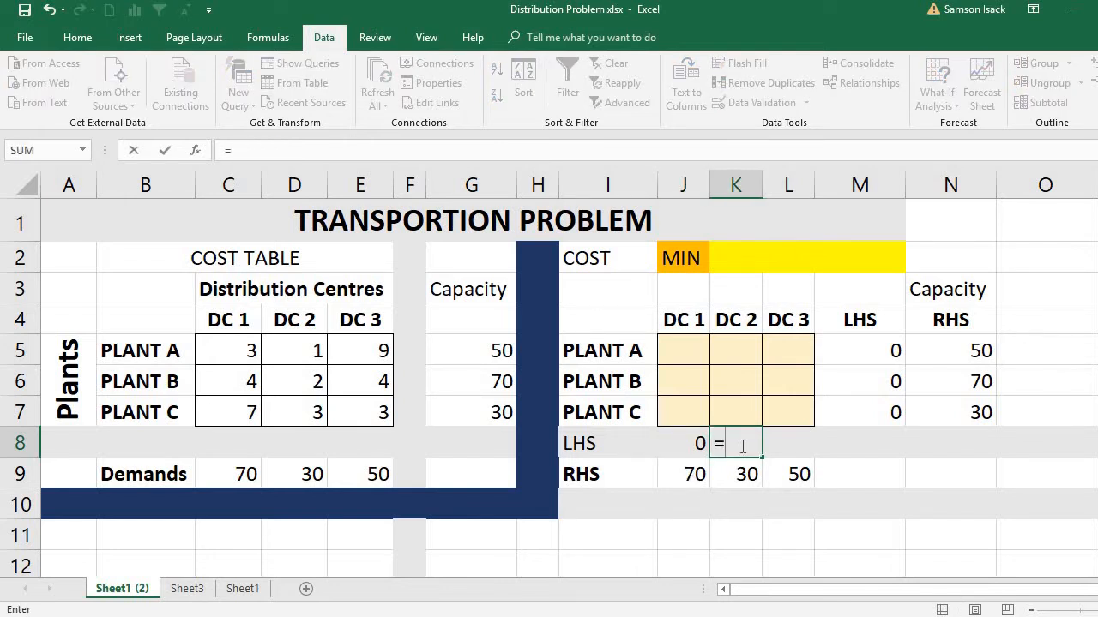
{"action": "type", "text": "SUM("}
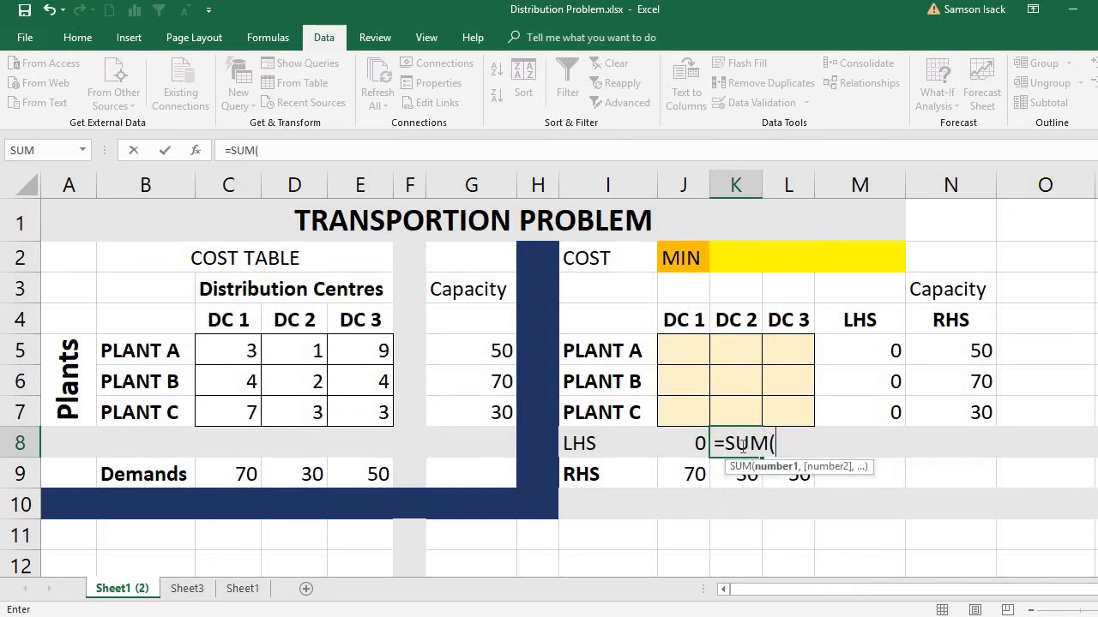
{"action": "left_click", "coordinate": [742, 348]}
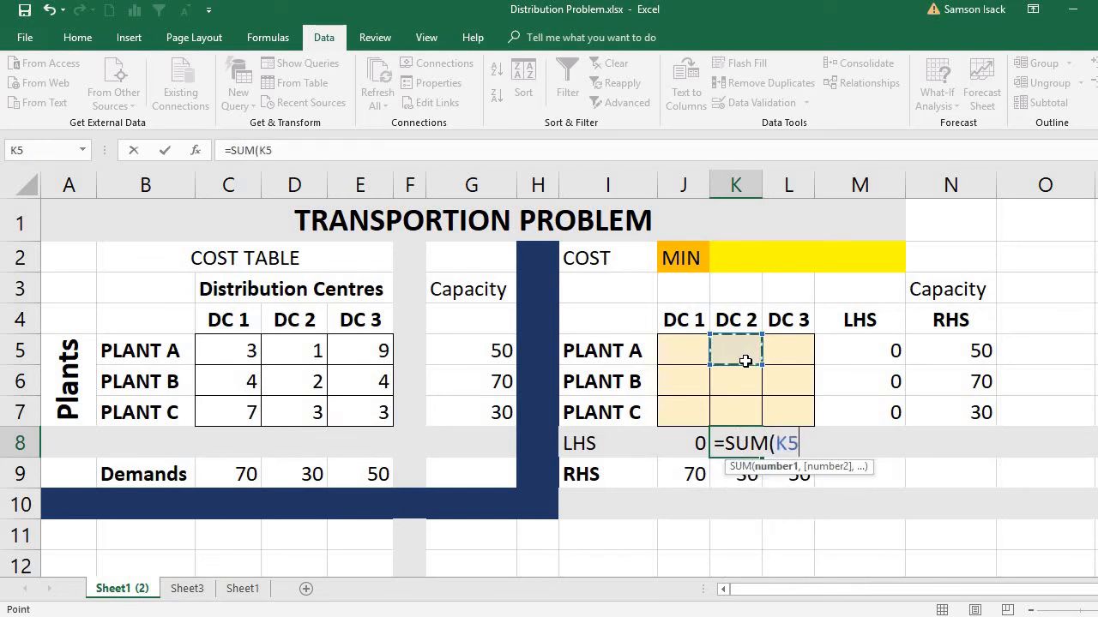
{"action": "left_click_drag", "start_coordinate": [745, 367], "coordinate": [744, 400]}
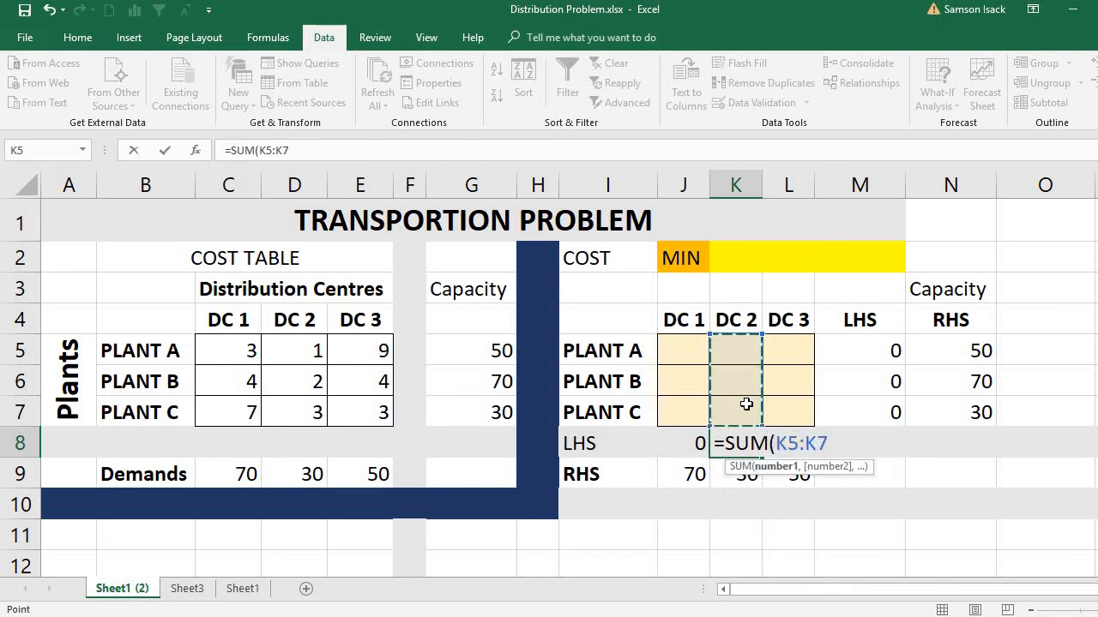
{"action": "type", "text": ")"}
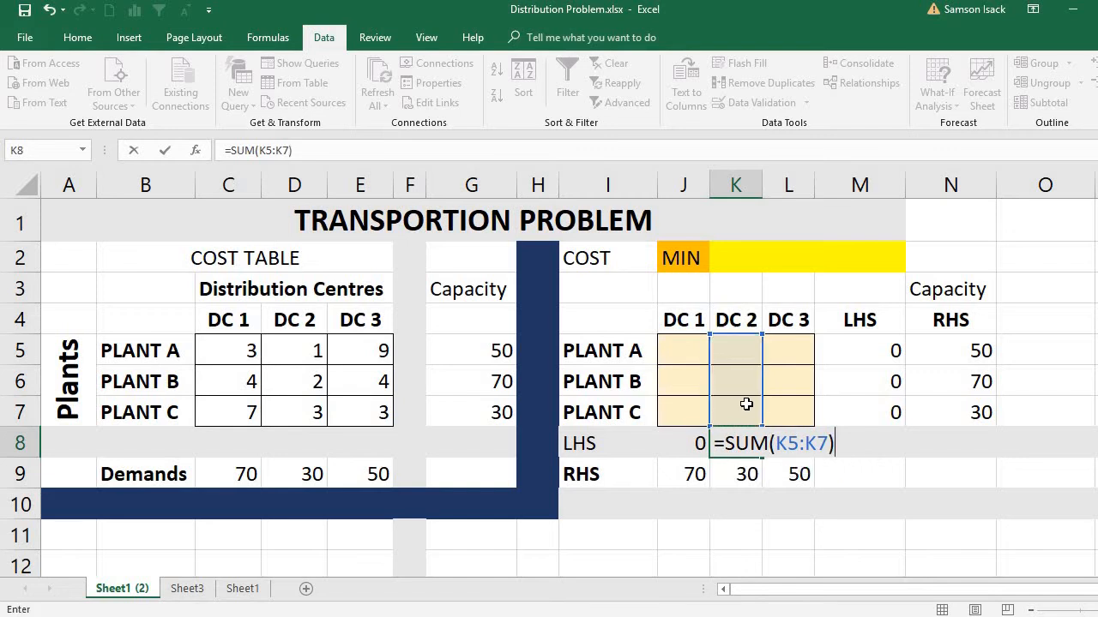
{"action": "key", "text": "Return"}
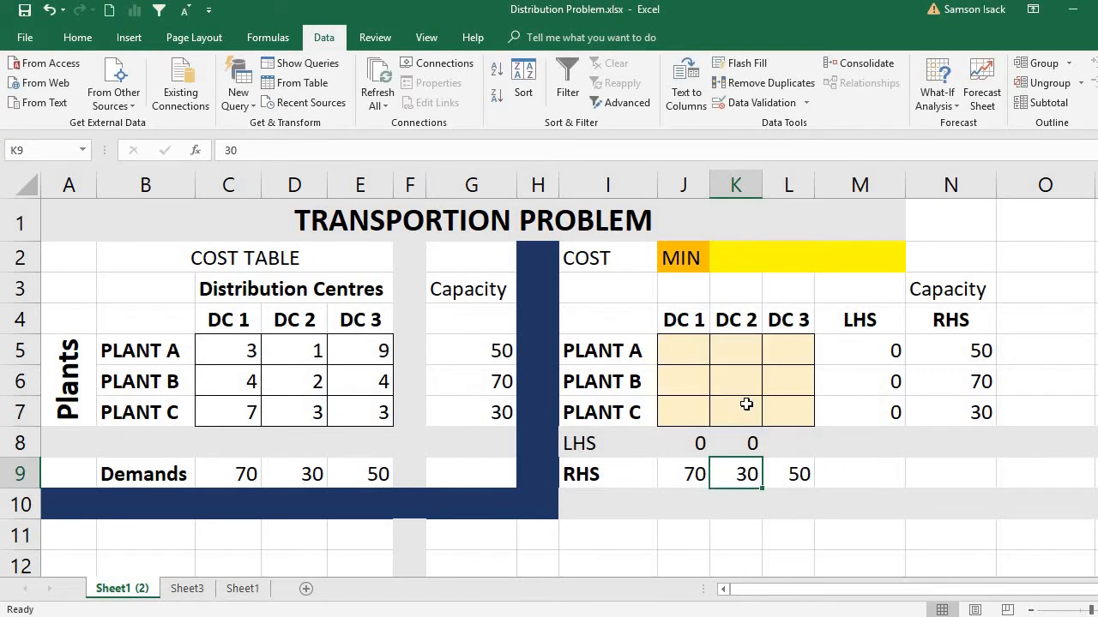
Step: Enter =SUM(L5:L7) in L8 as the LHS total of shipments to DC 3
{"action": "left_click", "coordinate": [783, 438]}
{"action": "type", "text": "="}
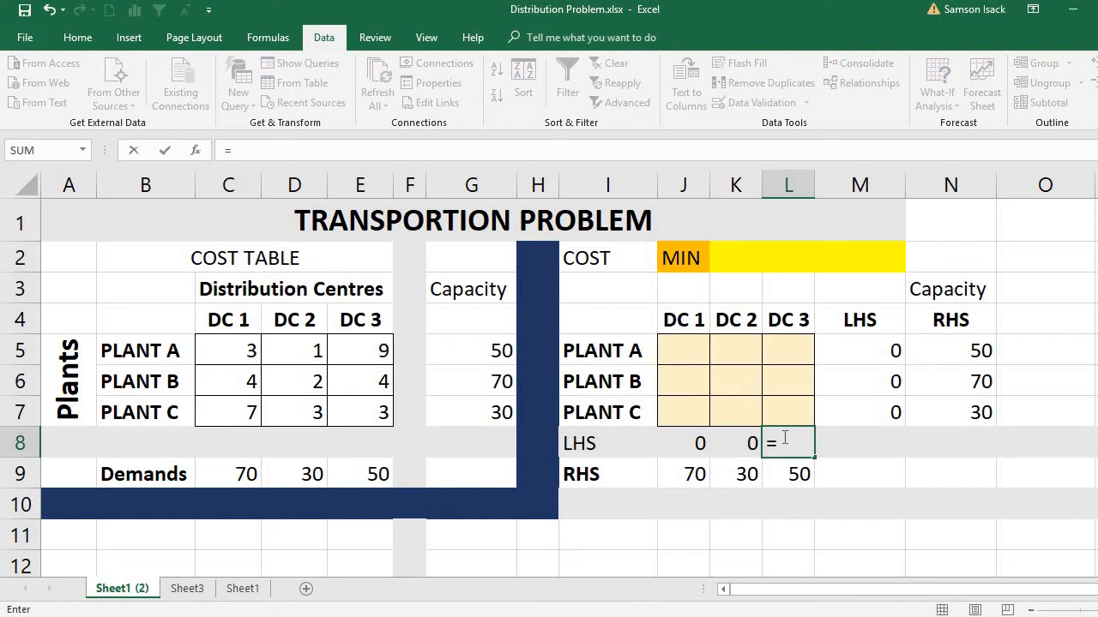
{"action": "type", "text": "s"}
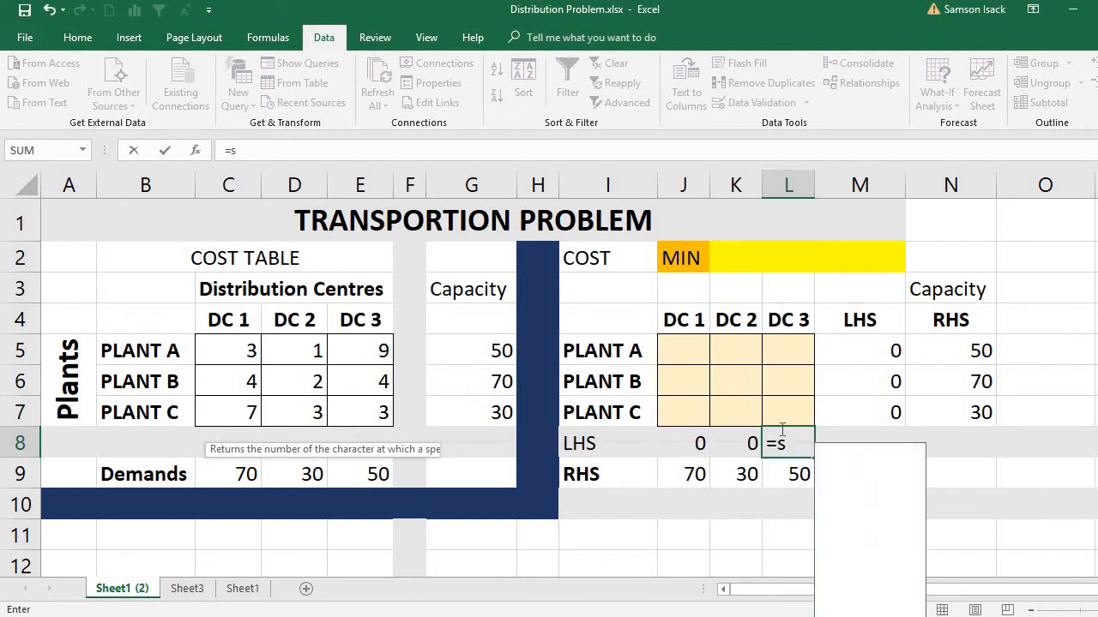
{"action": "type", "text": "um("}
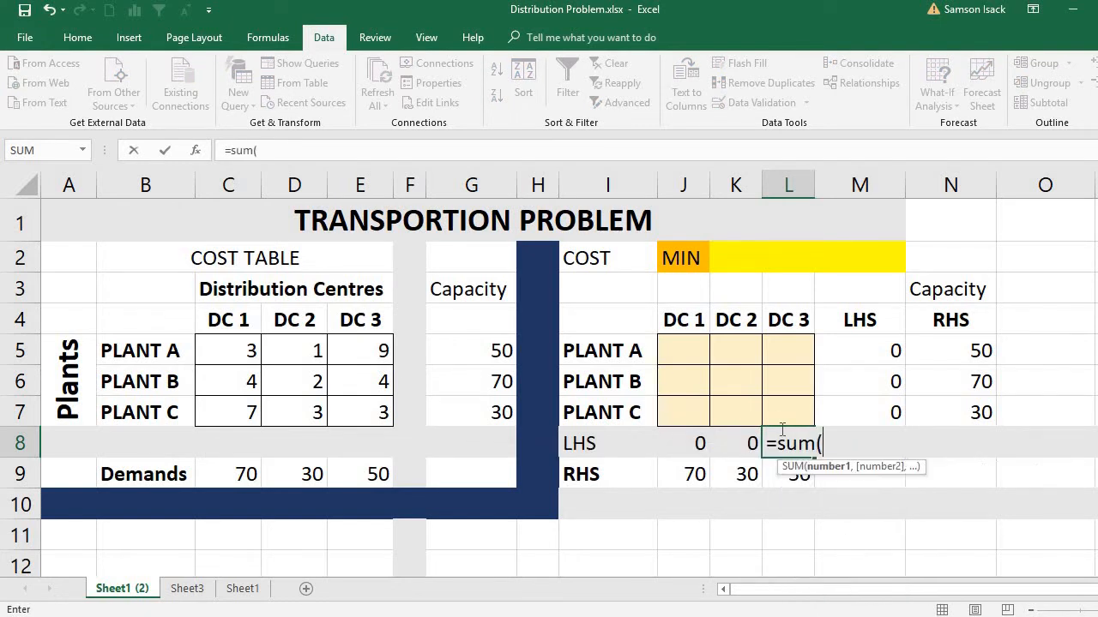
{"action": "left_click", "coordinate": [786, 350]}
{"action": "left_click_drag", "start_coordinate": [785, 350], "coordinate": [779, 417]}
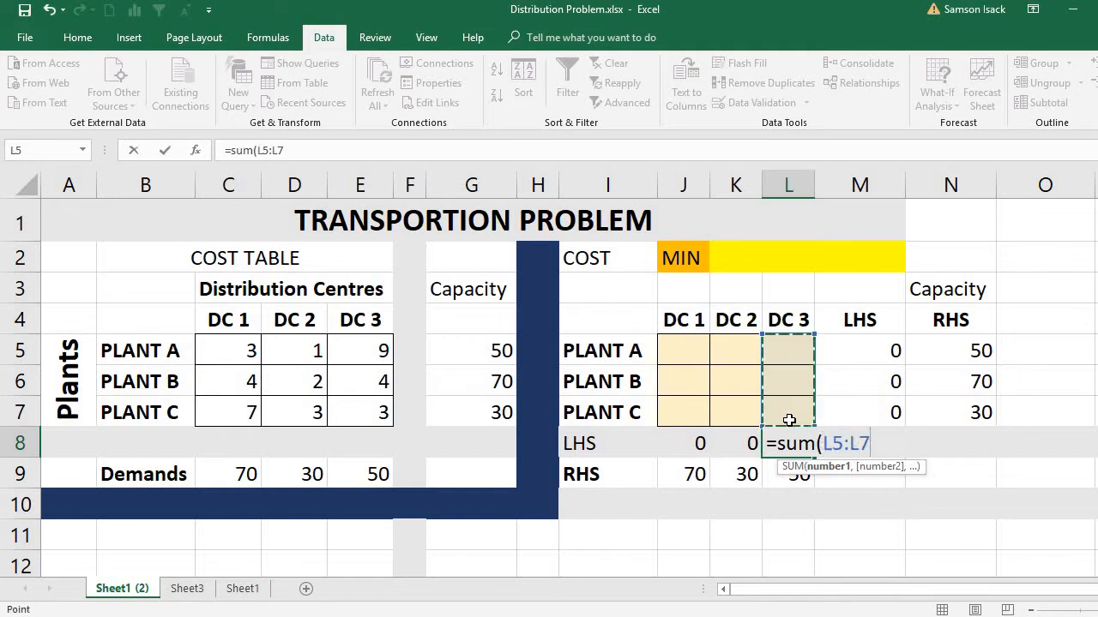
{"action": "type", "text": ")"}
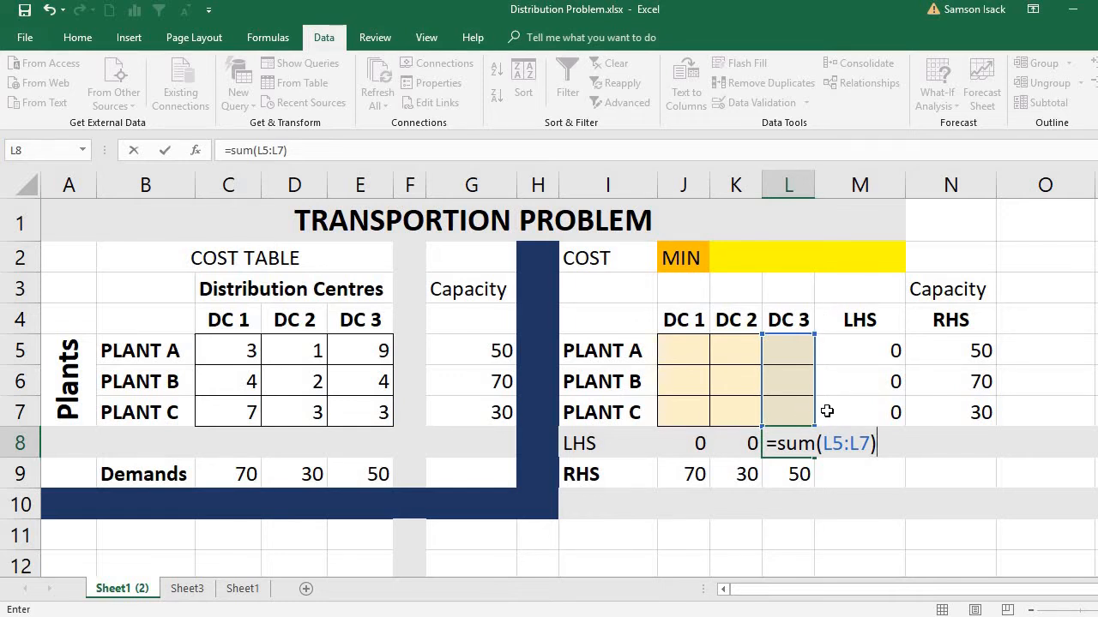
{"action": "key", "text": "Return"}
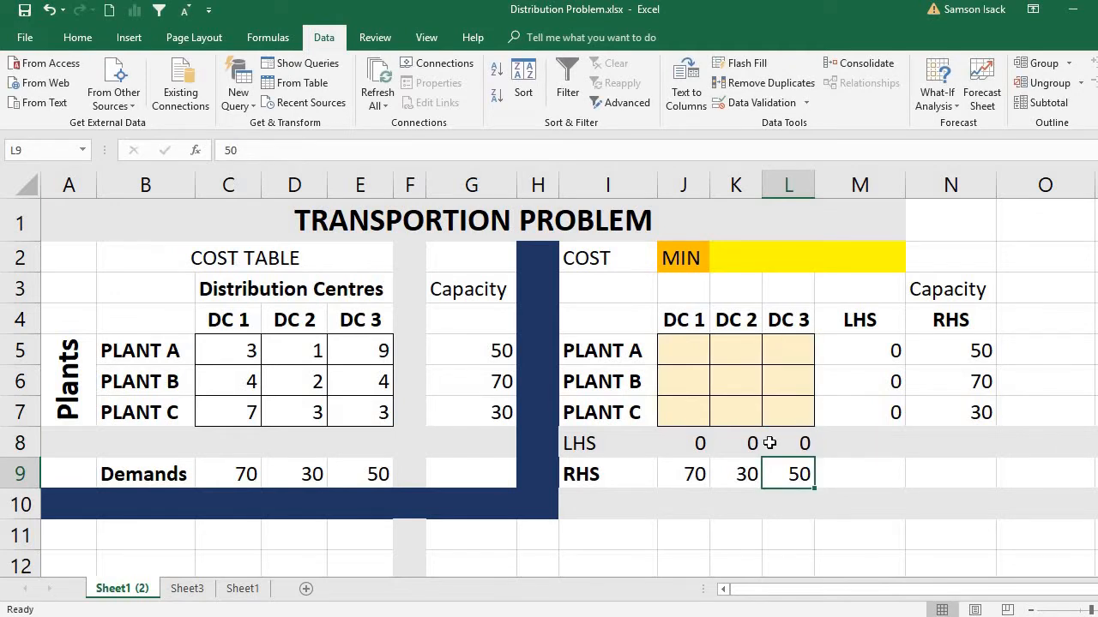
Step: Review the LHS and RHS cells for demands and capacities, the shipment cells J5:L7, and the COST and MIN cells
{"action": "left_click", "coordinate": [691, 444]}
{"action": "left_click", "coordinate": [697, 474]}
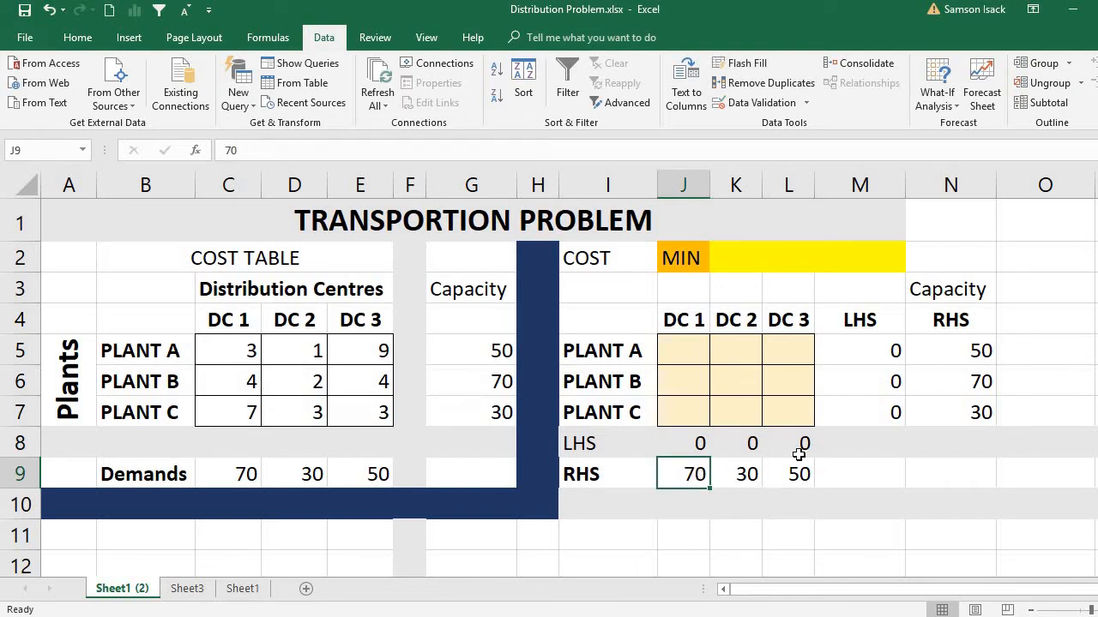
{"action": "left_click", "coordinate": [876, 353]}
{"action": "left_click_drag", "start_coordinate": [927, 349], "coordinate": [938, 403]}
{"action": "left_click_drag", "start_coordinate": [682, 443], "coordinate": [796, 474]}
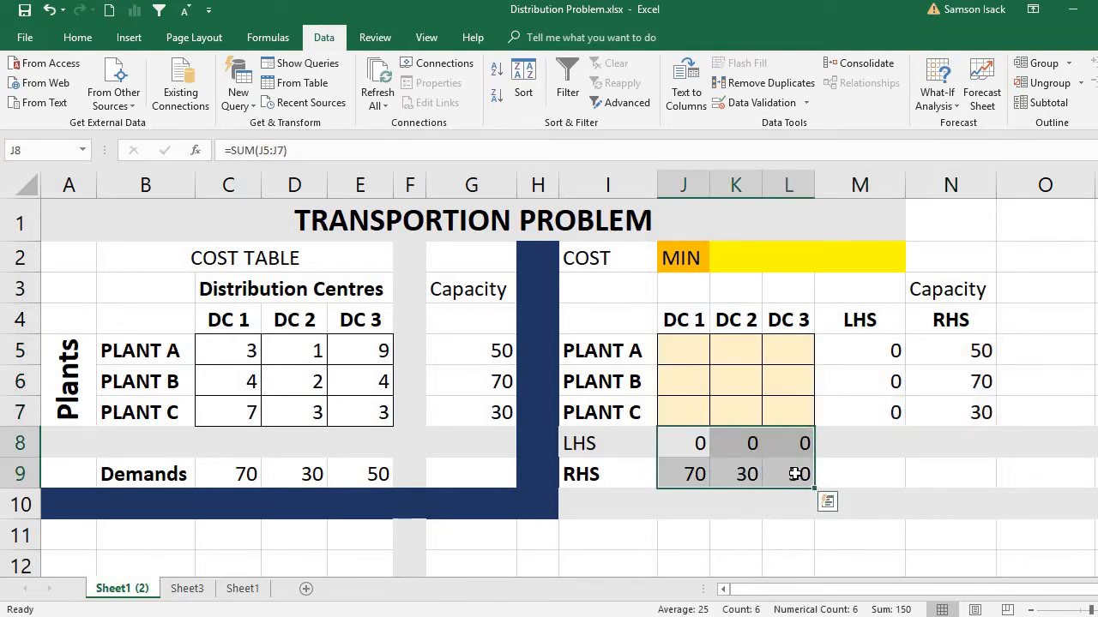
{"action": "left_click", "coordinate": [691, 349]}
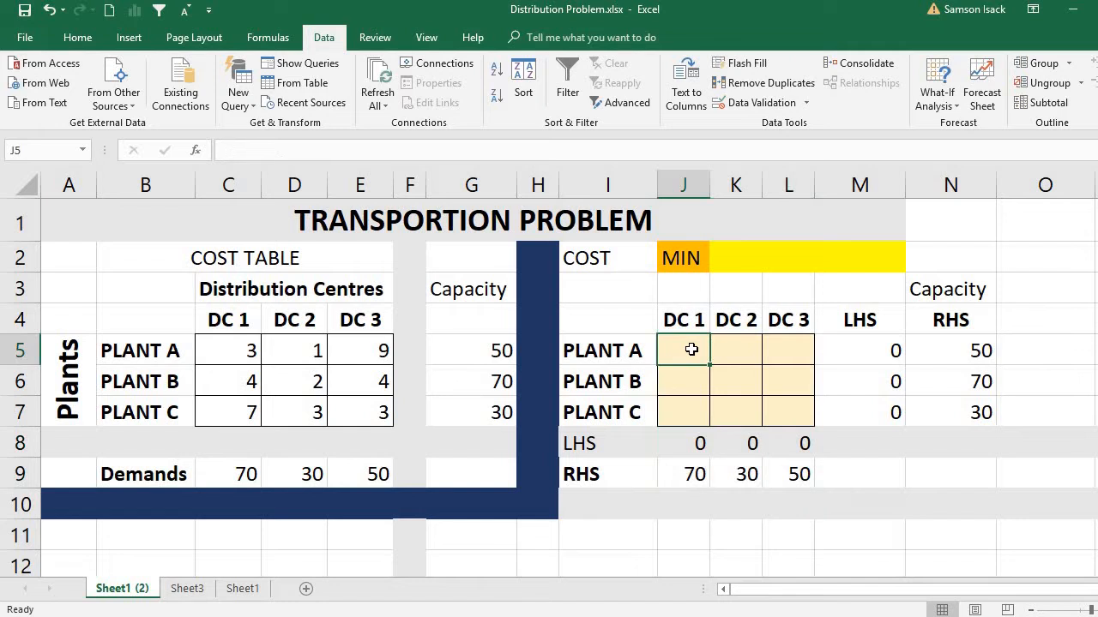
{"action": "mouse_move", "coordinate": [692, 349]}
{"action": "left_mouse_down"}
{"action": "mouse_move", "coordinate": [749, 357]}
{"action": "mouse_move", "coordinate": [777, 385]}
{"action": "mouse_move", "coordinate": [777, 412]}
{"action": "left_mouse_up"}
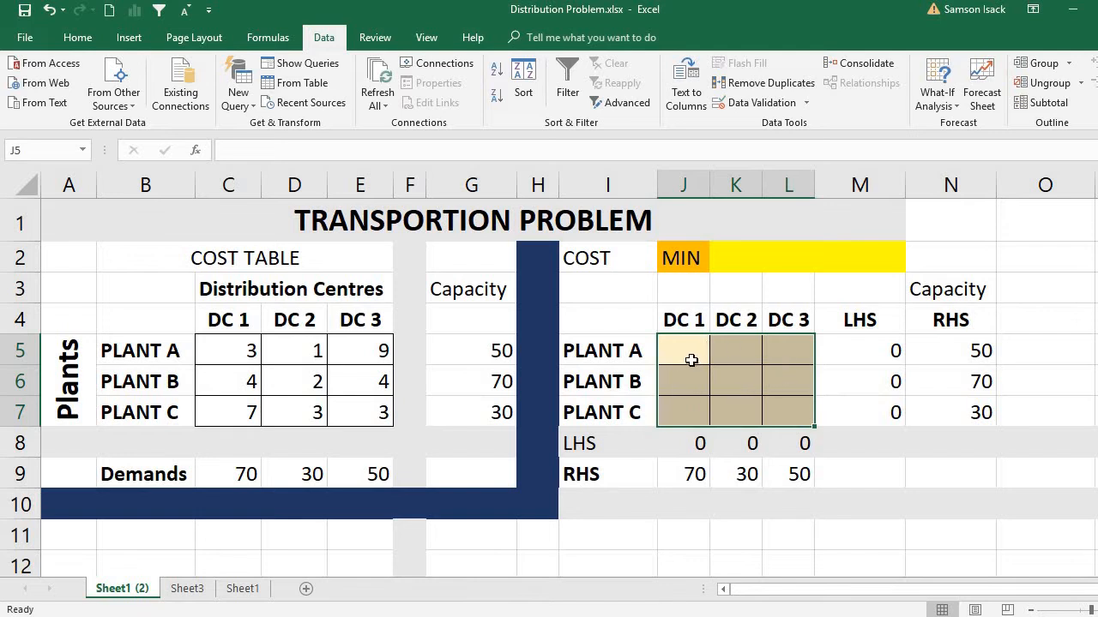
{"action": "left_click", "coordinate": [692, 360]}
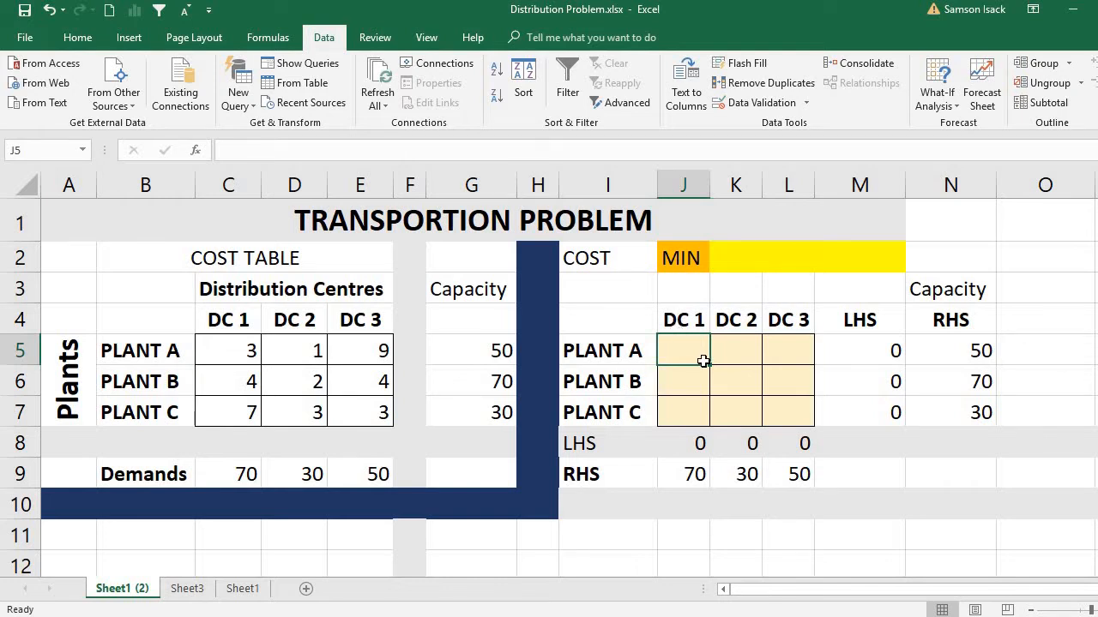
{"action": "left_click", "coordinate": [625, 258]}
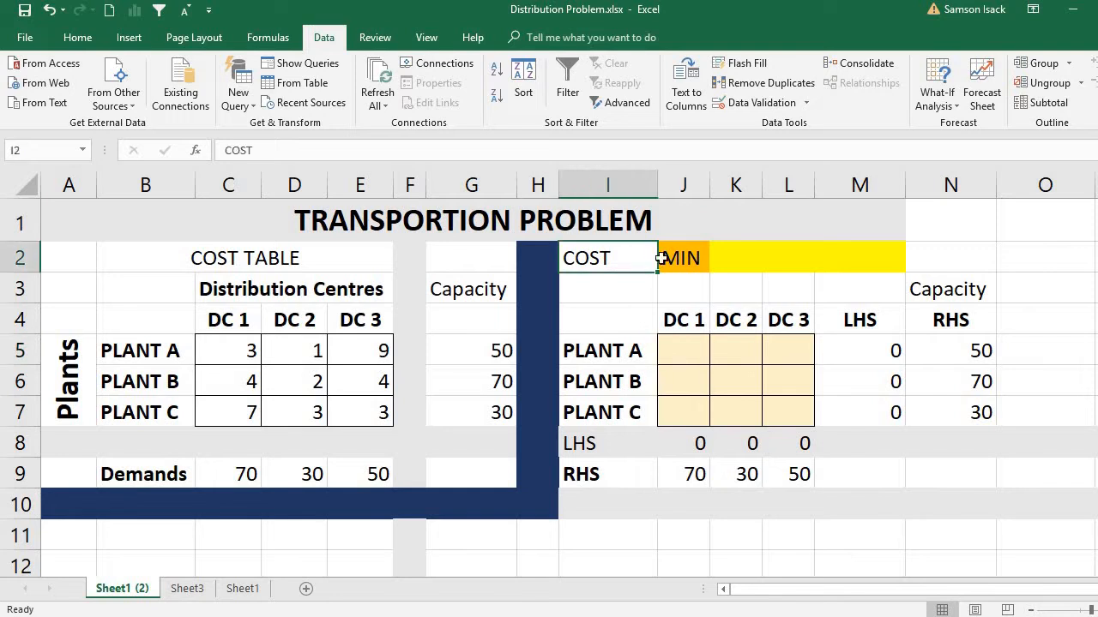
{"action": "left_click", "coordinate": [669, 258]}
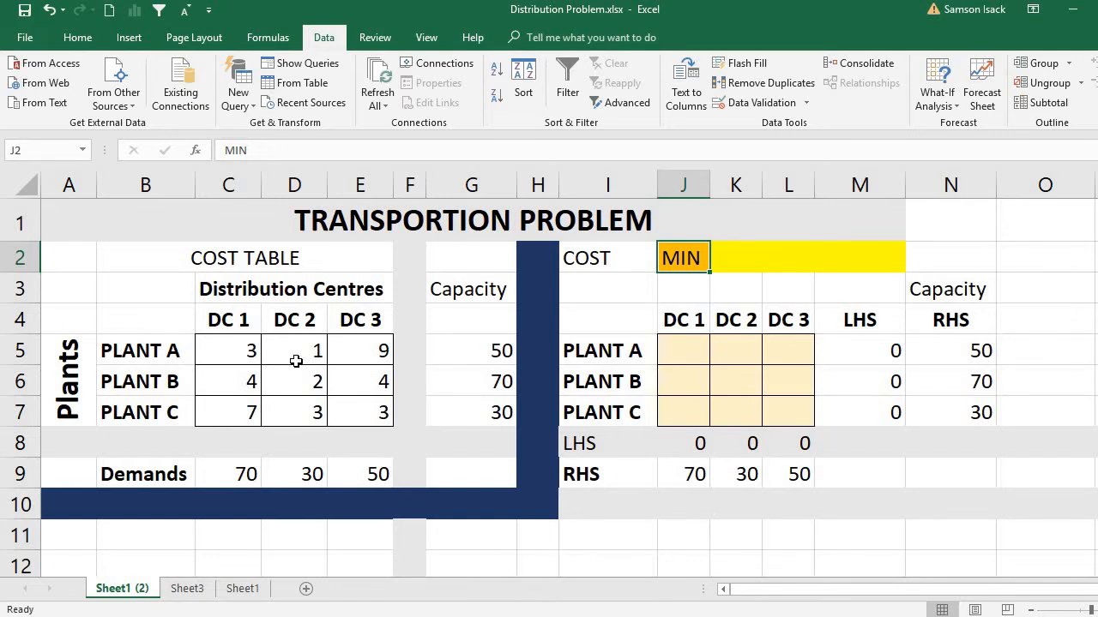
Step: Examine how Plant A's unit costs in C5 and D5 pair with the shipment cells J5 and K5
{"action": "left_click", "coordinate": [246, 349]}
{"action": "left_click", "coordinate": [245, 322]}
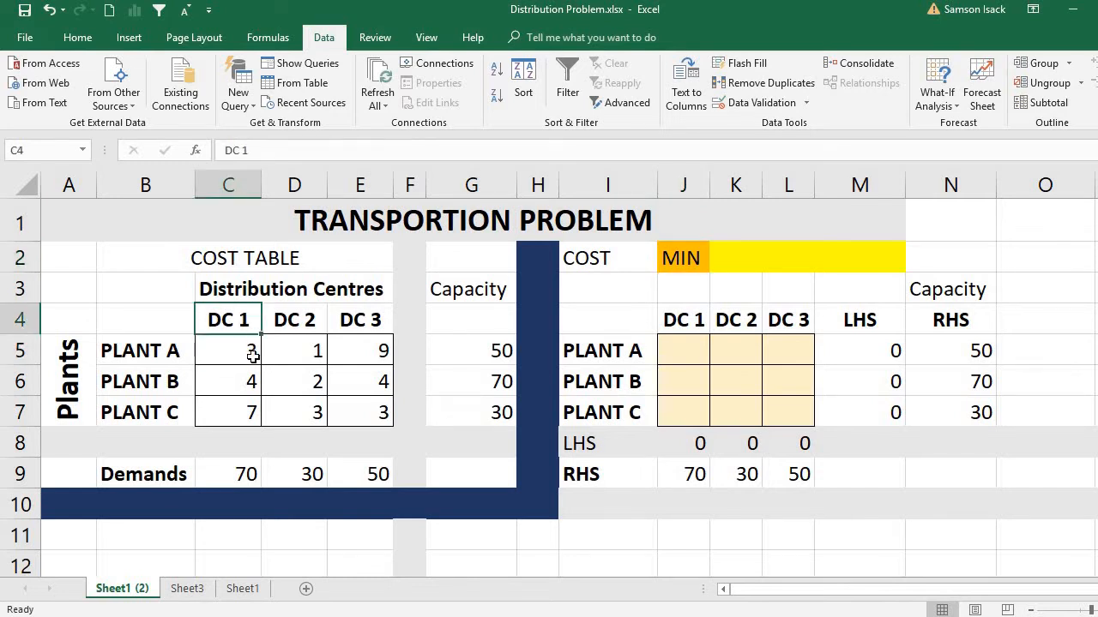
{"action": "left_click", "coordinate": [235, 355]}
{"action": "left_click", "coordinate": [228, 318]}
{"action": "left_click", "coordinate": [246, 346]}
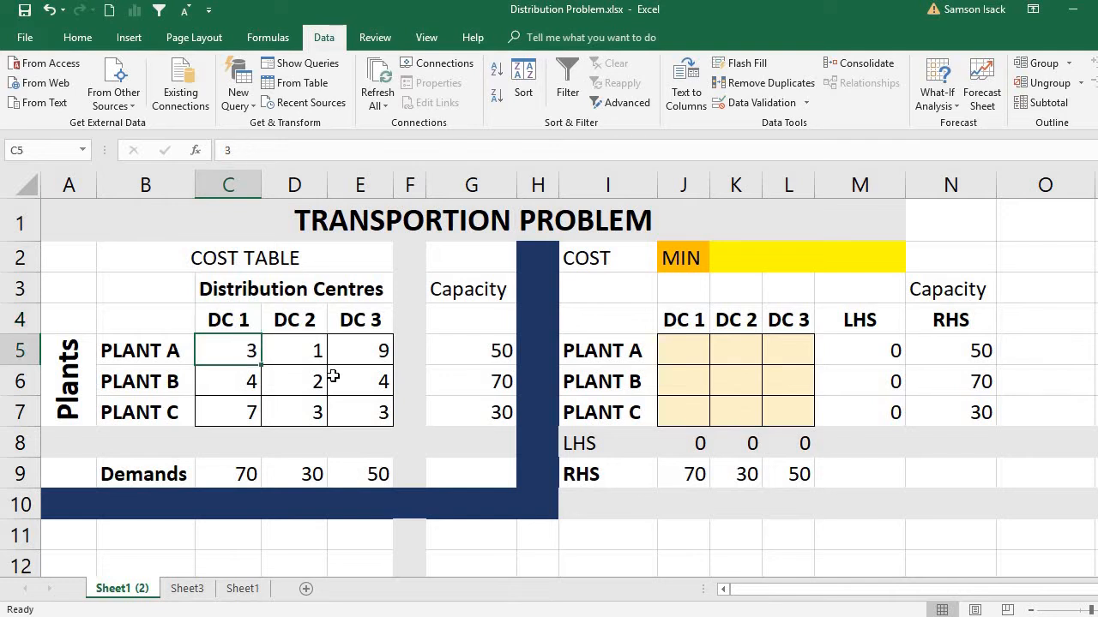
{"action": "left_click", "coordinate": [685, 348]}
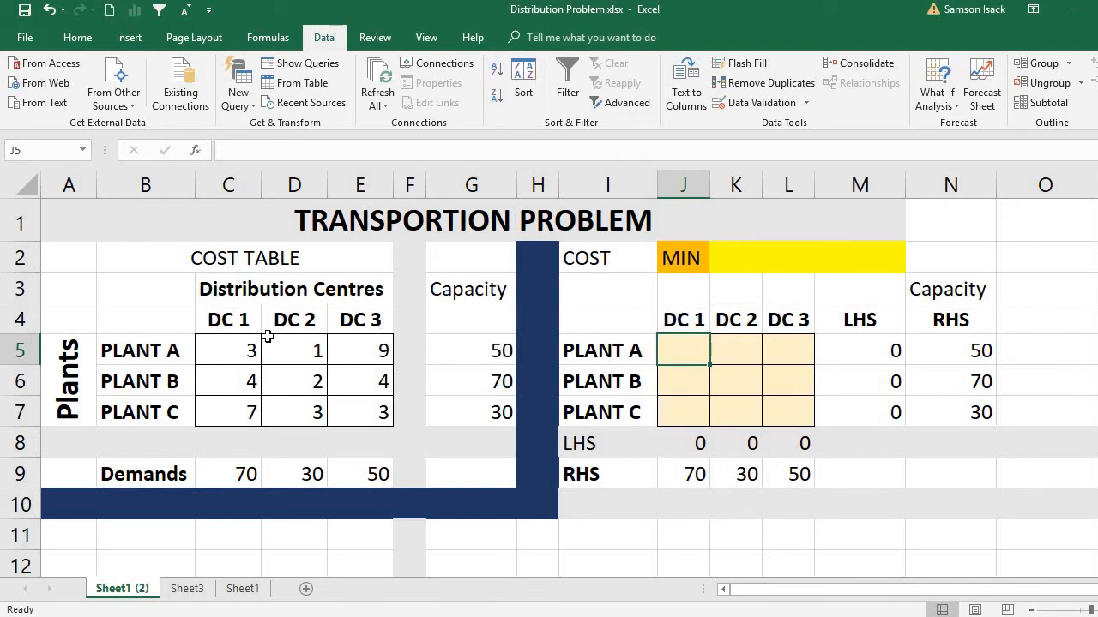
{"action": "left_click", "coordinate": [300, 354]}
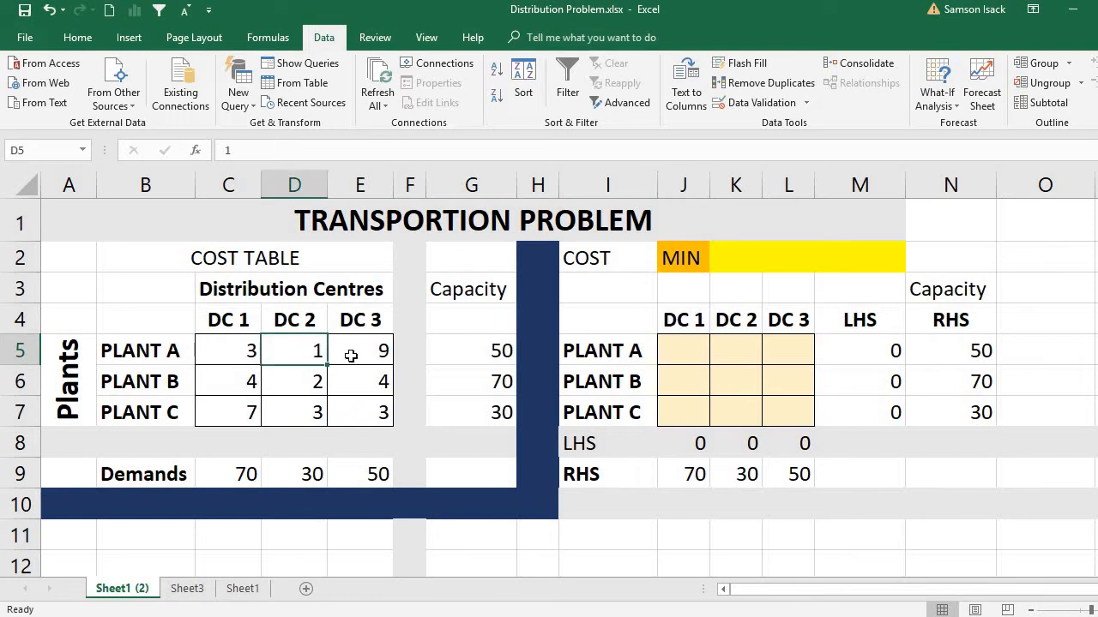
{"action": "left_click", "coordinate": [740, 349]}
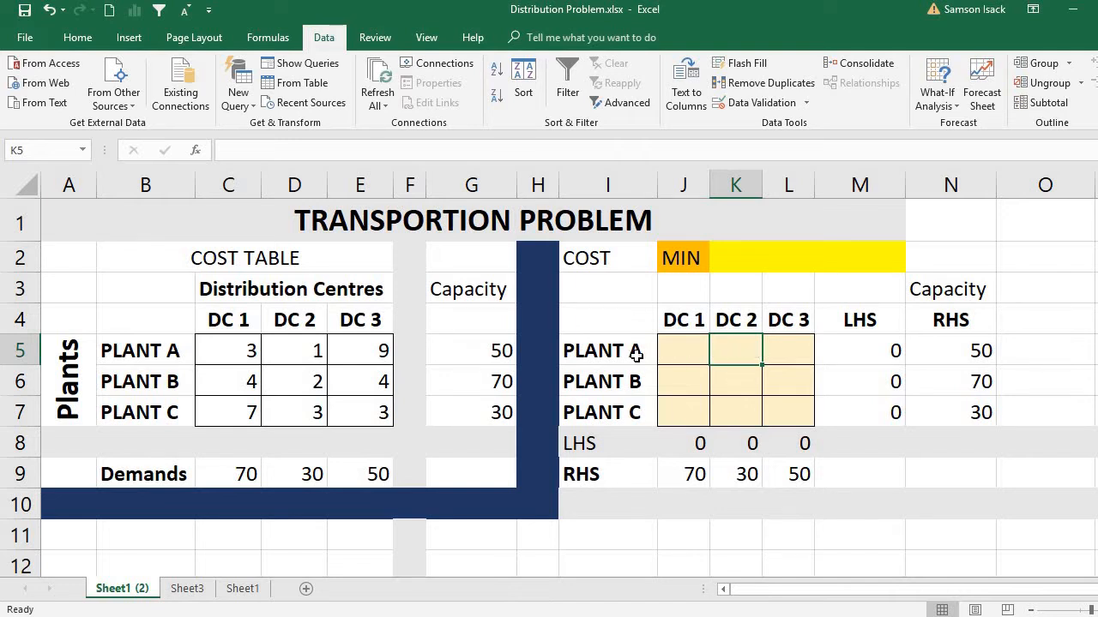
{"action": "left_click", "coordinate": [691, 348]}
{"action": "left_click_drag", "start_coordinate": [777, 356], "coordinate": [789, 407]}
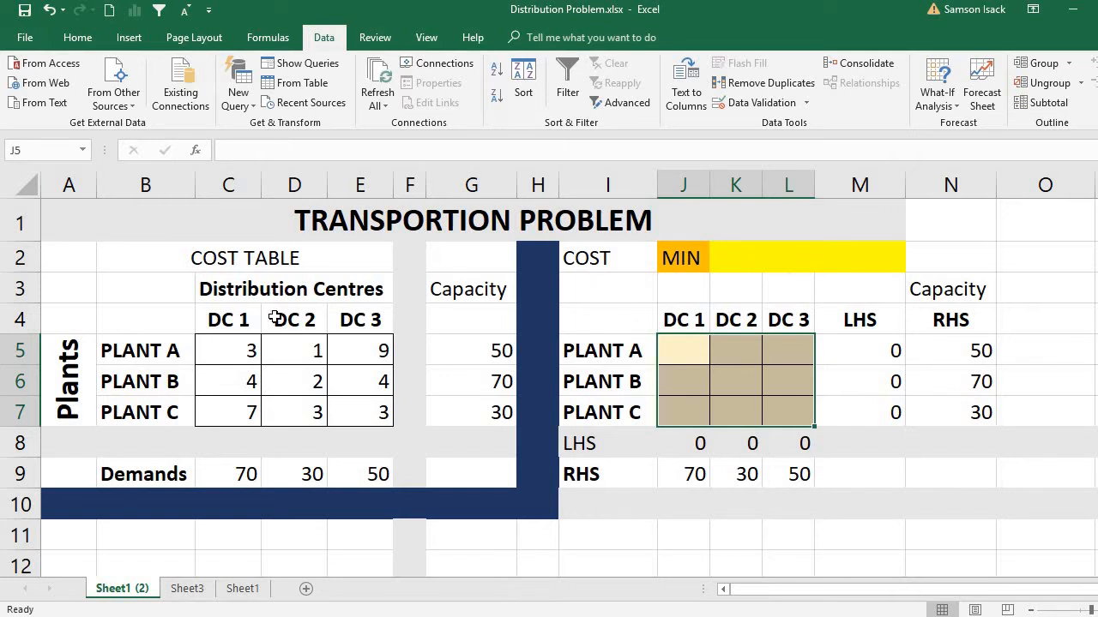
Step: Compare the full cost range C5:E7 with the matching shipment range J5:L7 as the two factors of total cost
{"action": "left_click_drag", "start_coordinate": [248, 360], "coordinate": [352, 398]}
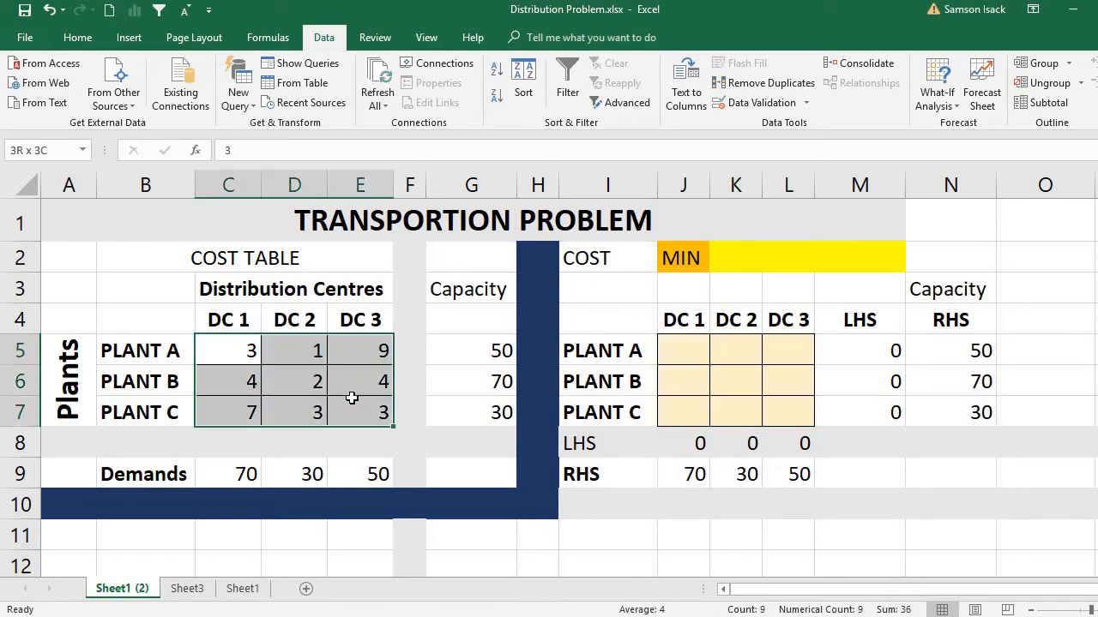
{"action": "left_click_drag", "start_coordinate": [678, 357], "coordinate": [797, 399]}
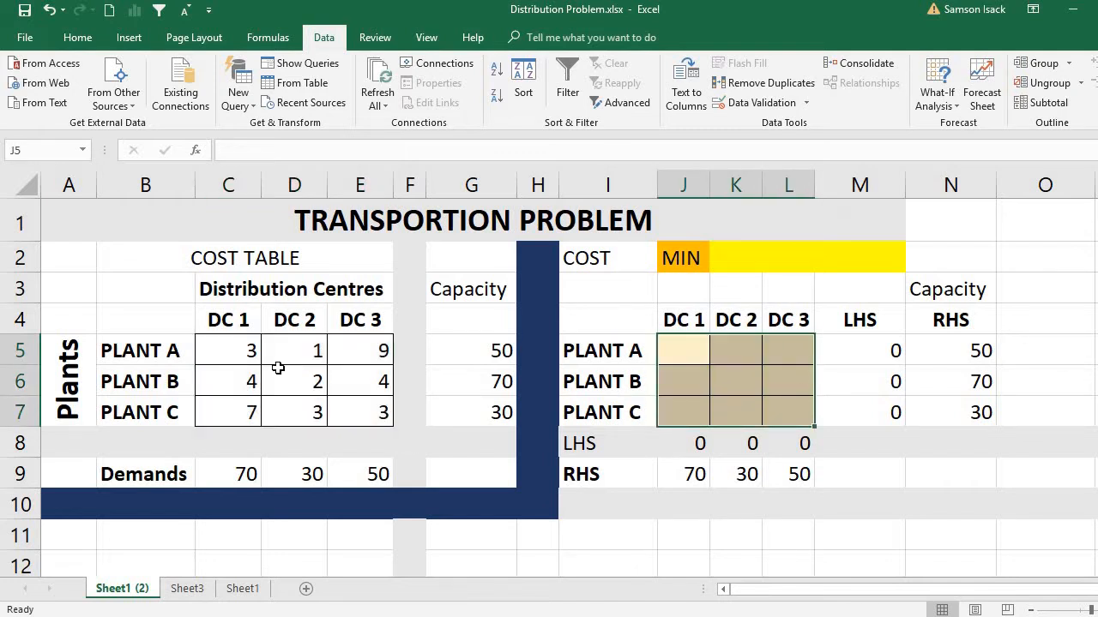
{"action": "left_click", "coordinate": [245, 345]}
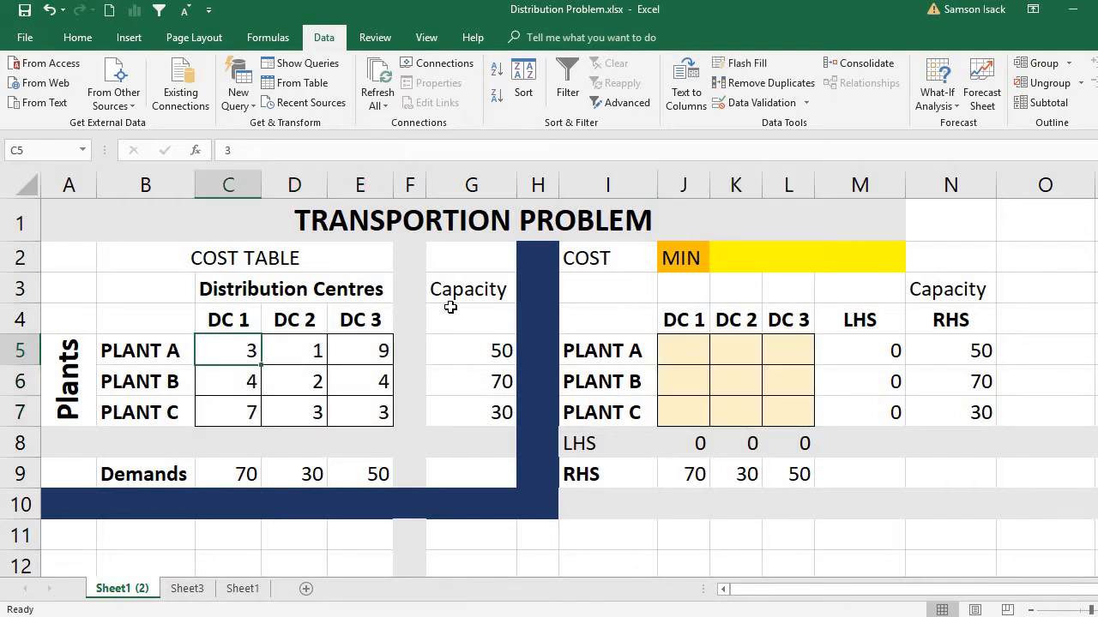
{"action": "left_click", "coordinate": [676, 357]}
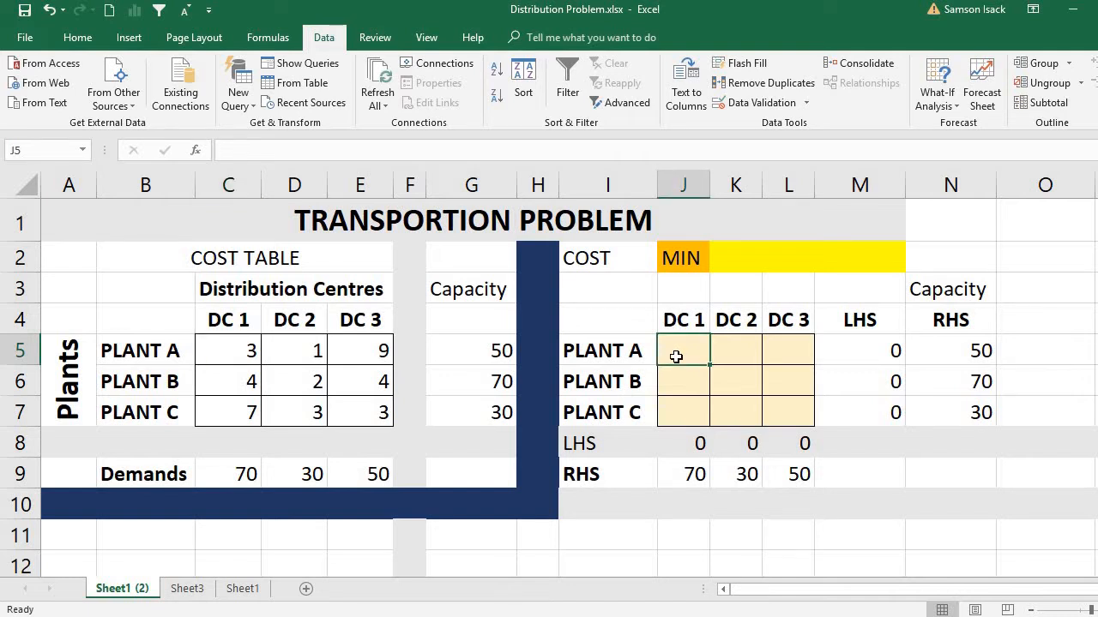
{"action": "left_click", "coordinate": [743, 355]}
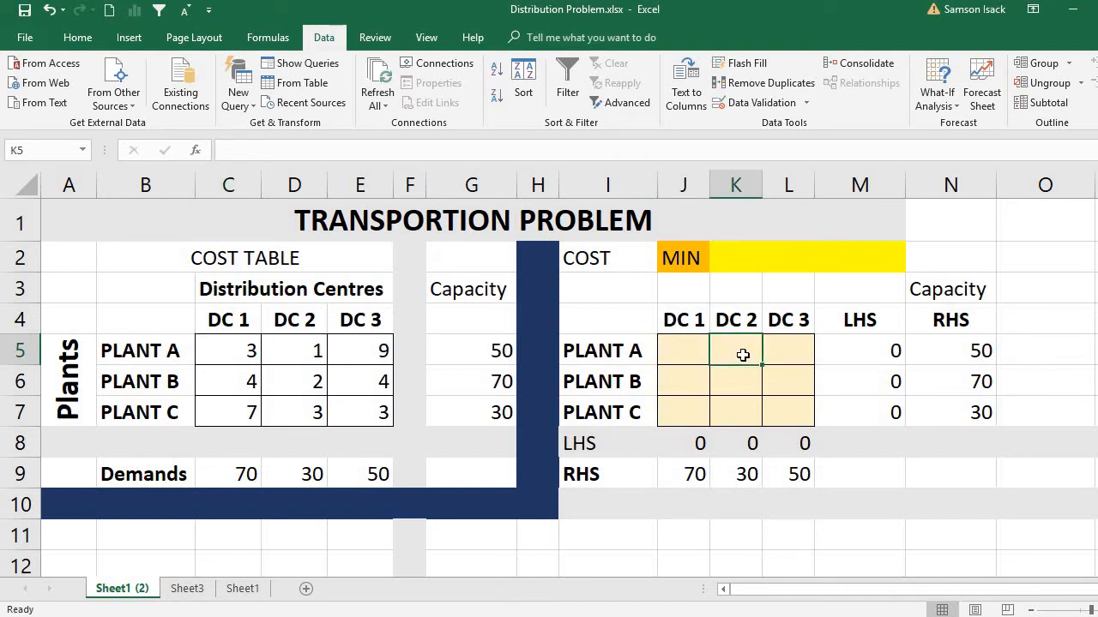
{"action": "left_click", "coordinate": [673, 357]}
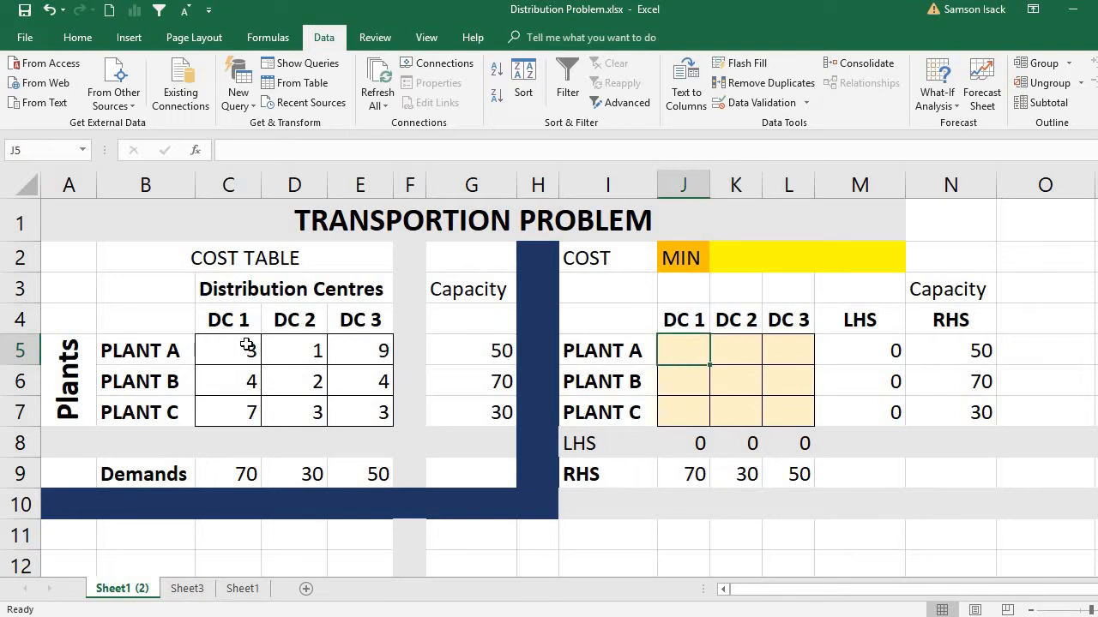
{"action": "left_click_drag", "start_coordinate": [247, 346], "coordinate": [343, 397]}
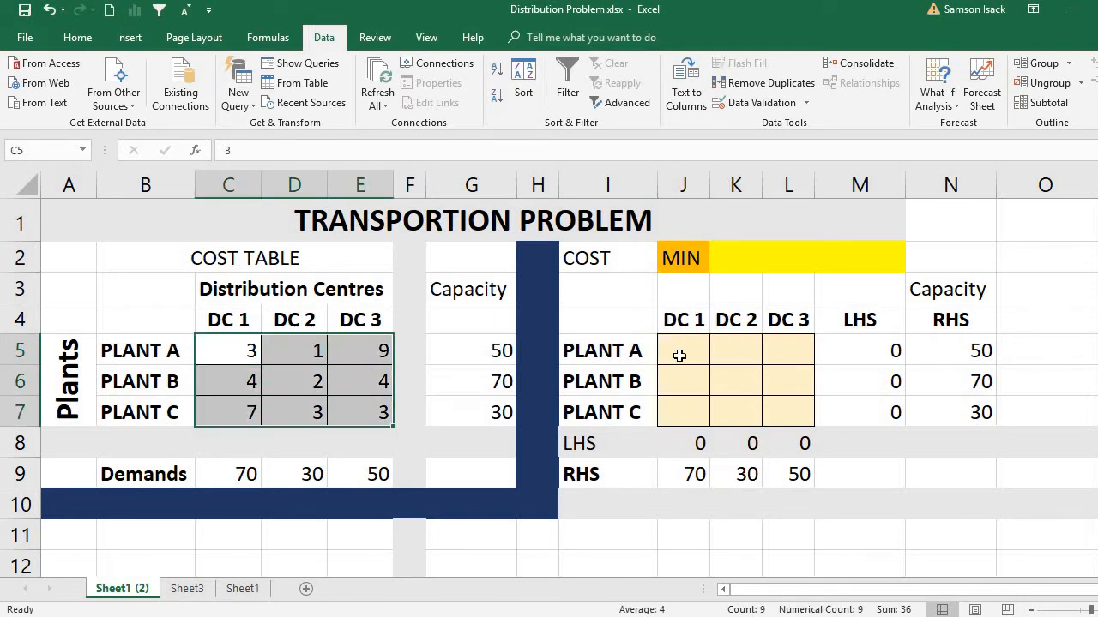
{"action": "left_click_drag", "start_coordinate": [680, 356], "coordinate": [781, 407]}
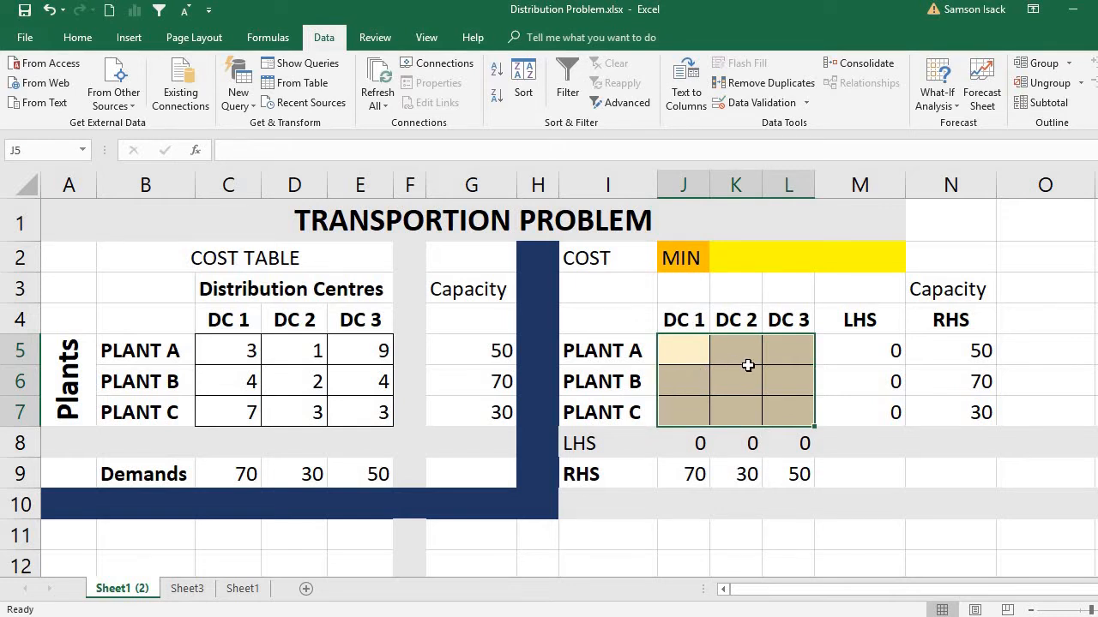
Step: Enter the title SUMPRODUCT in A1 of Sheet3 for a small worked example
{"action": "left_click", "coordinate": [181, 590]}
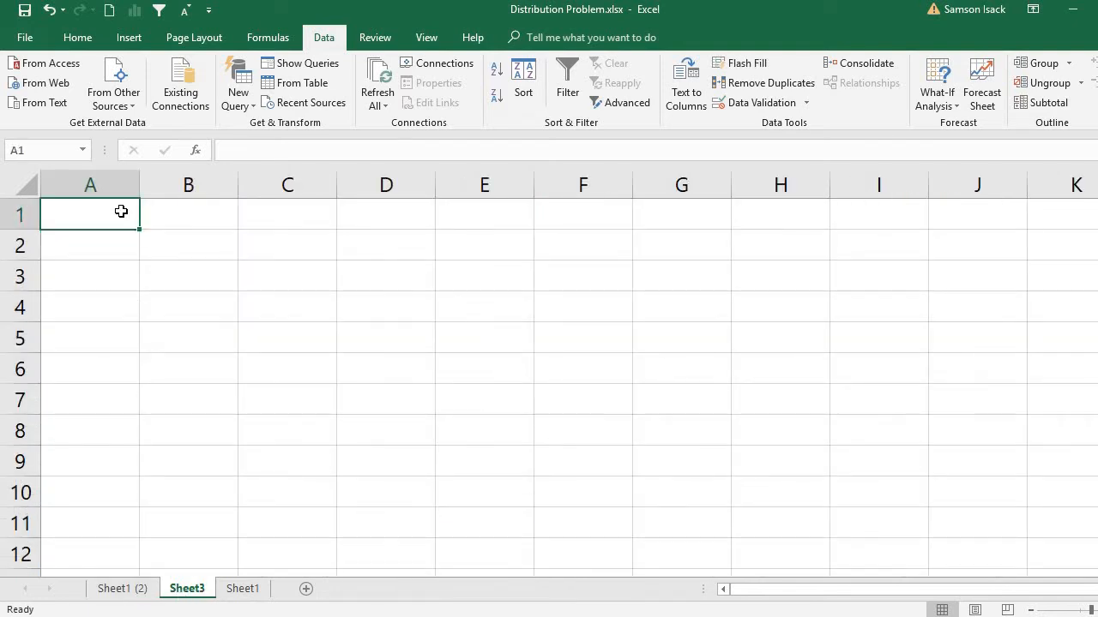
{"action": "type", "text": "SUMPR"}
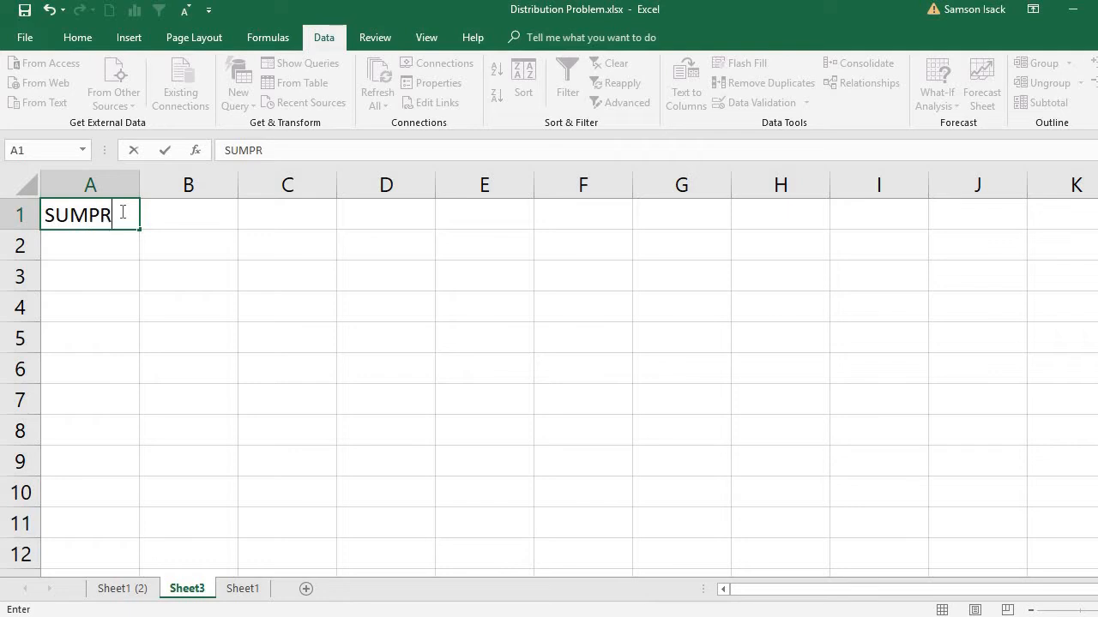
{"action": "type", "text": "ODUCT"}
{"action": "key", "text": "Return"}
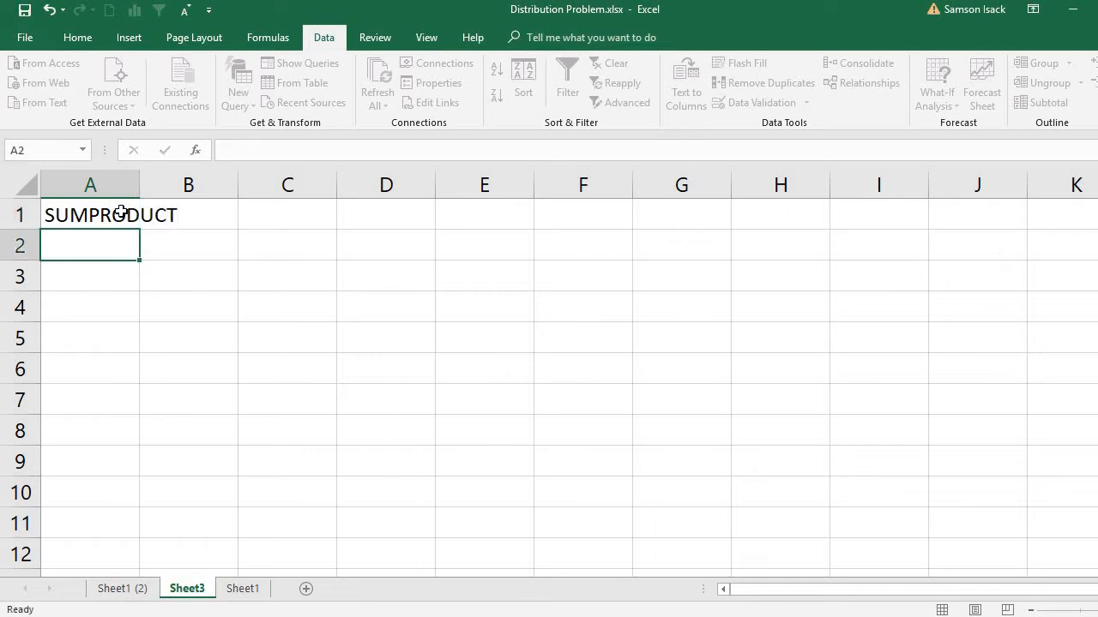
Step: Add the column headings ARRAY 1 in A2 and ARRAY 2 in B2
{"action": "type", "text": "ARRAY"}
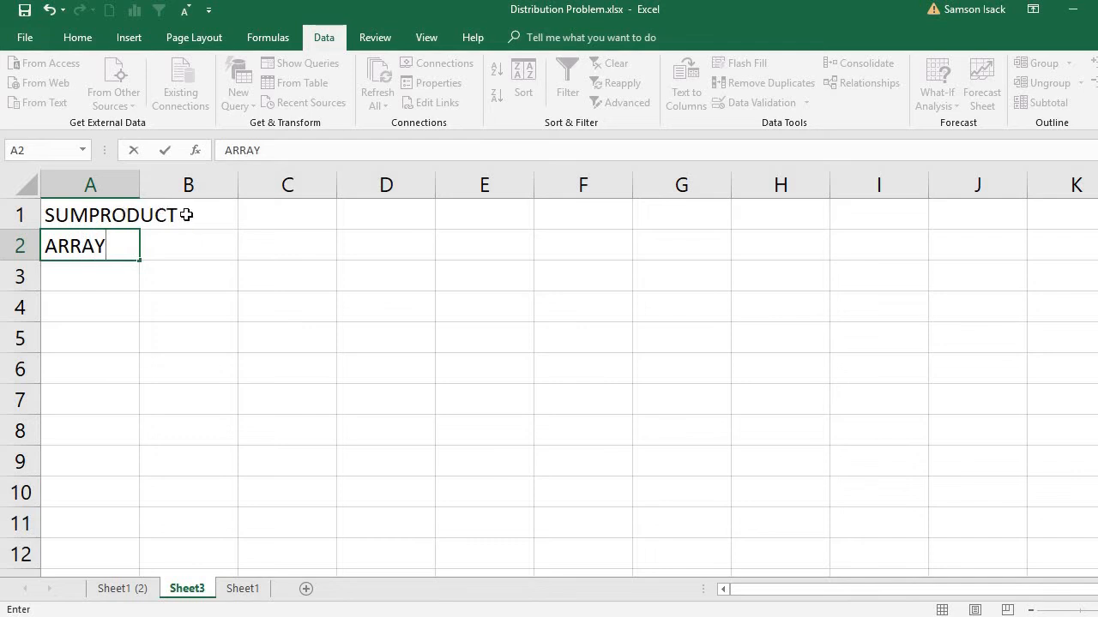
{"action": "type", "text": " 1"}
{"action": "left_click", "coordinate": [156, 242]}
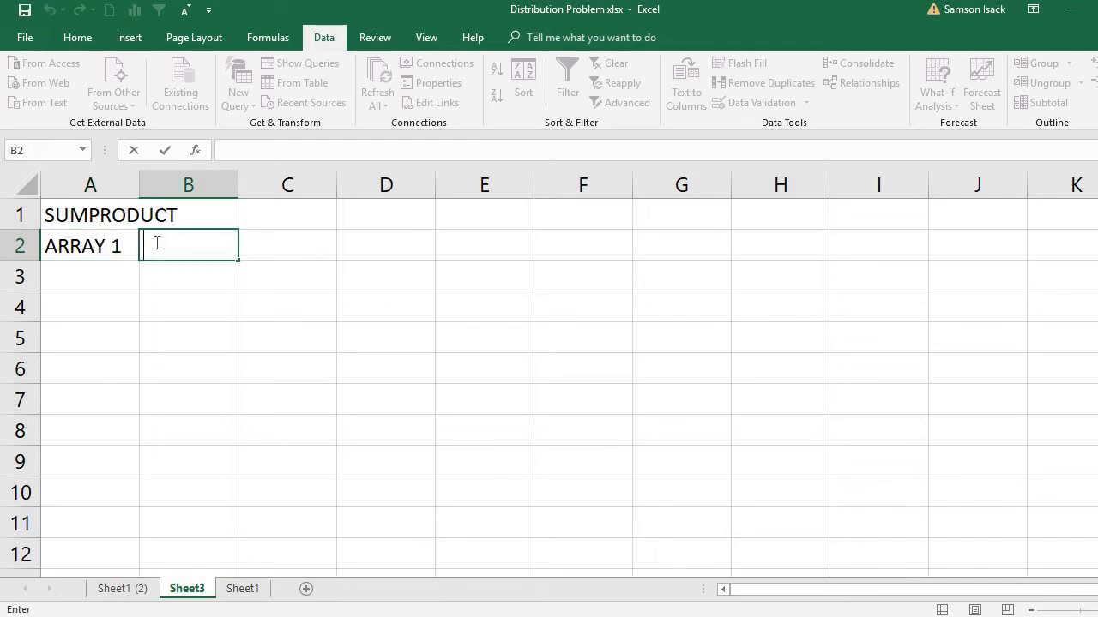
{"action": "type", "text": "ARRAY 2"}
{"action": "key", "text": "Return"}
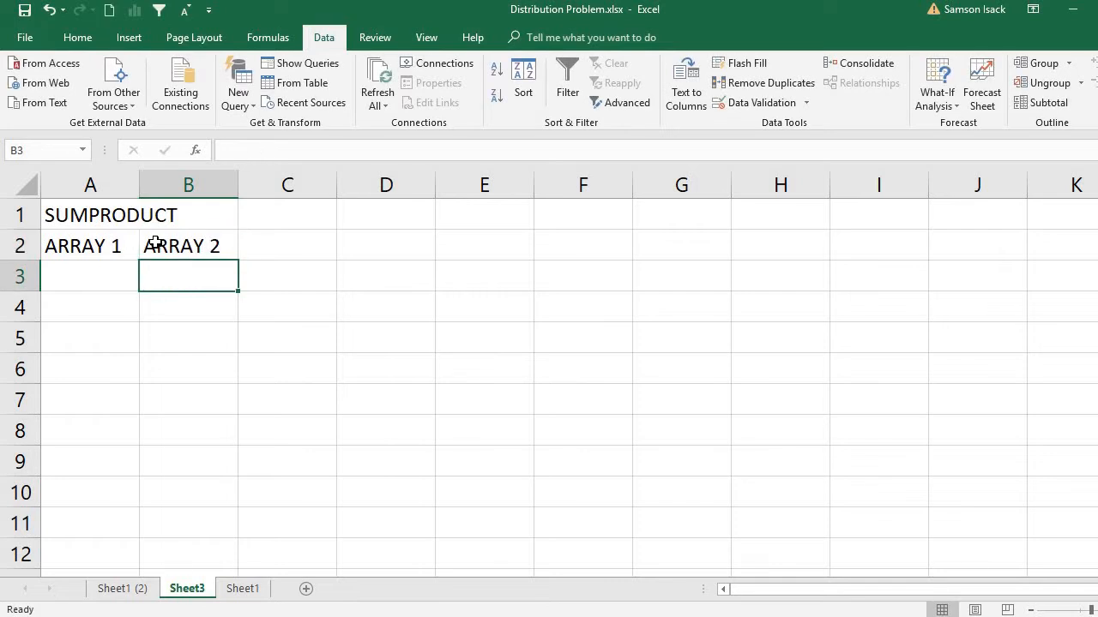
Step: Fill the ARRAY 1 column with the values 1, 2 and 3 in cells A3 to A5
{"action": "left_click", "coordinate": [102, 273]}
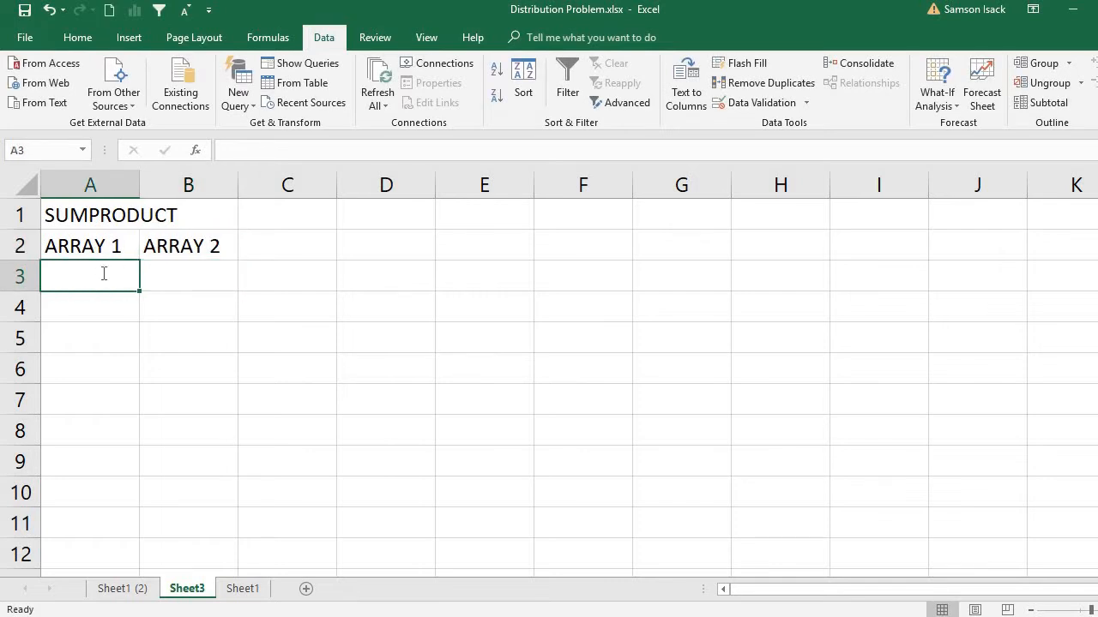
{"action": "type", "text": "1"}
{"action": "key", "text": "Return"}
{"action": "type", "text": "2"}
{"action": "key", "text": "Return"}
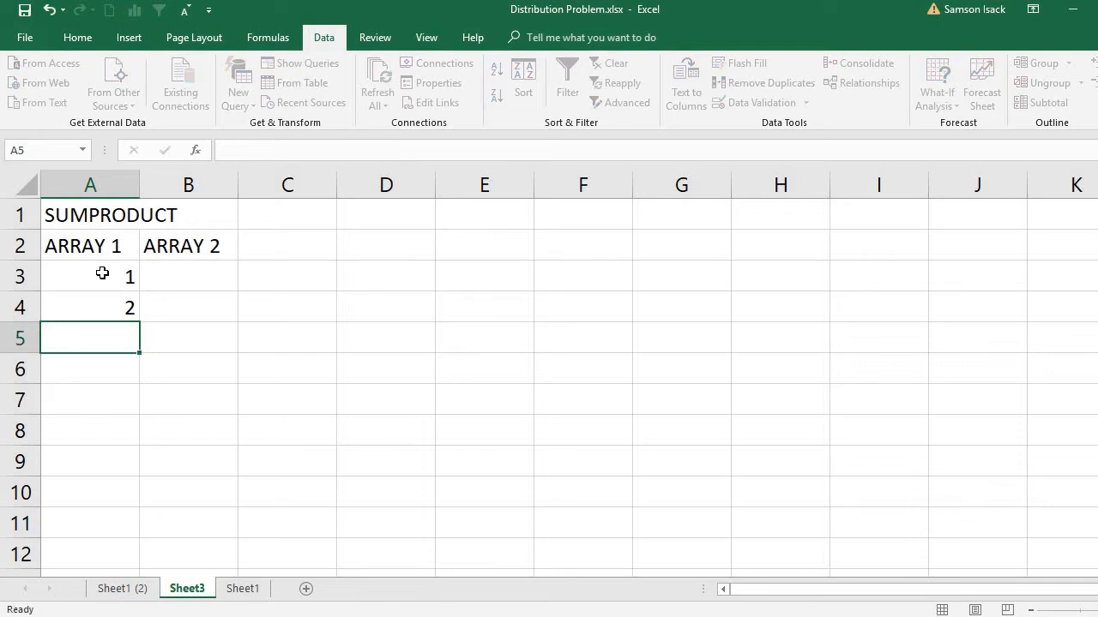
{"action": "type", "text": "3"}
Step: Fill the ARRAY 2 column with 4, 5 and 6 in B3 to B5, and compare the two arrays
{"action": "left_click", "coordinate": [169, 279]}
{"action": "type", "text": "4"}
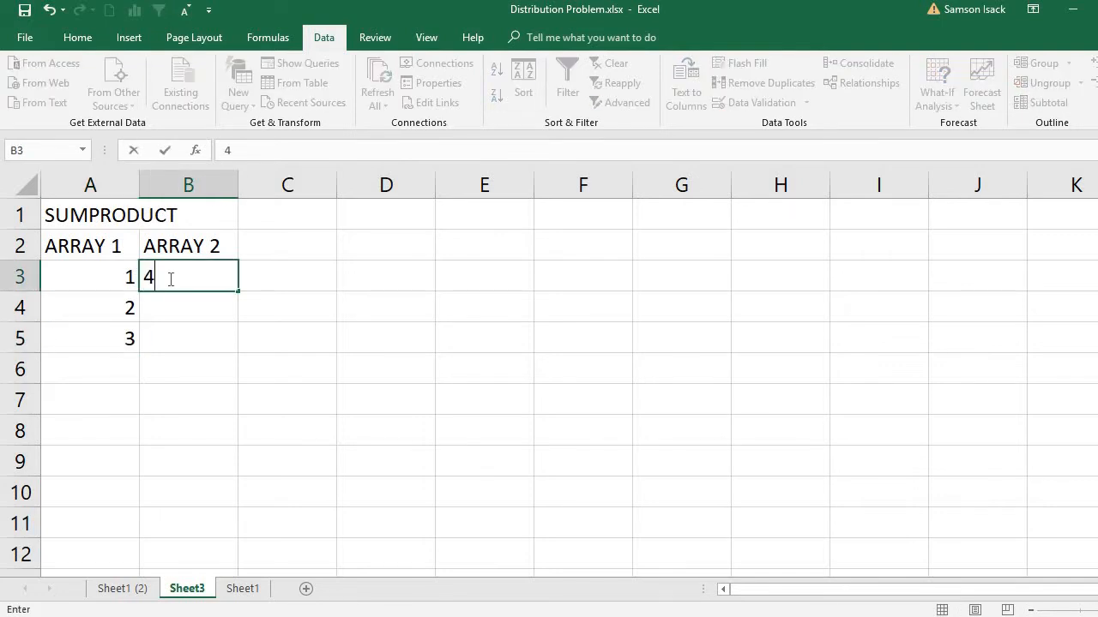
{"action": "key", "text": "Return"}
{"action": "type", "text": "5"}
{"action": "key", "text": "Return"}
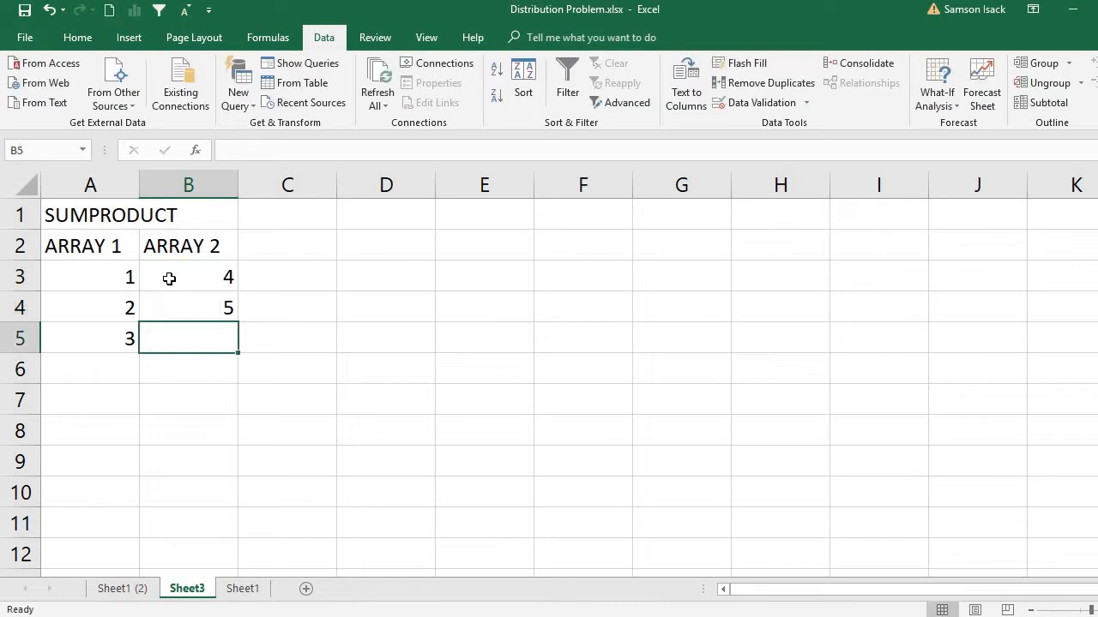
{"action": "type", "text": "6"}
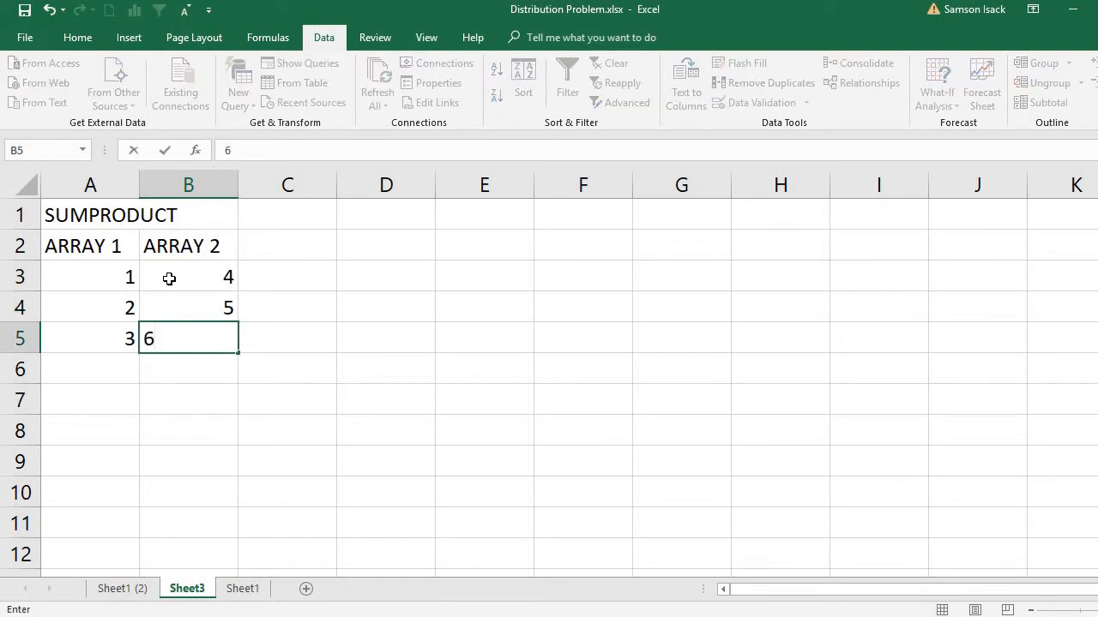
{"action": "key", "text": "Return"}
{"action": "left_click", "coordinate": [171, 283]}
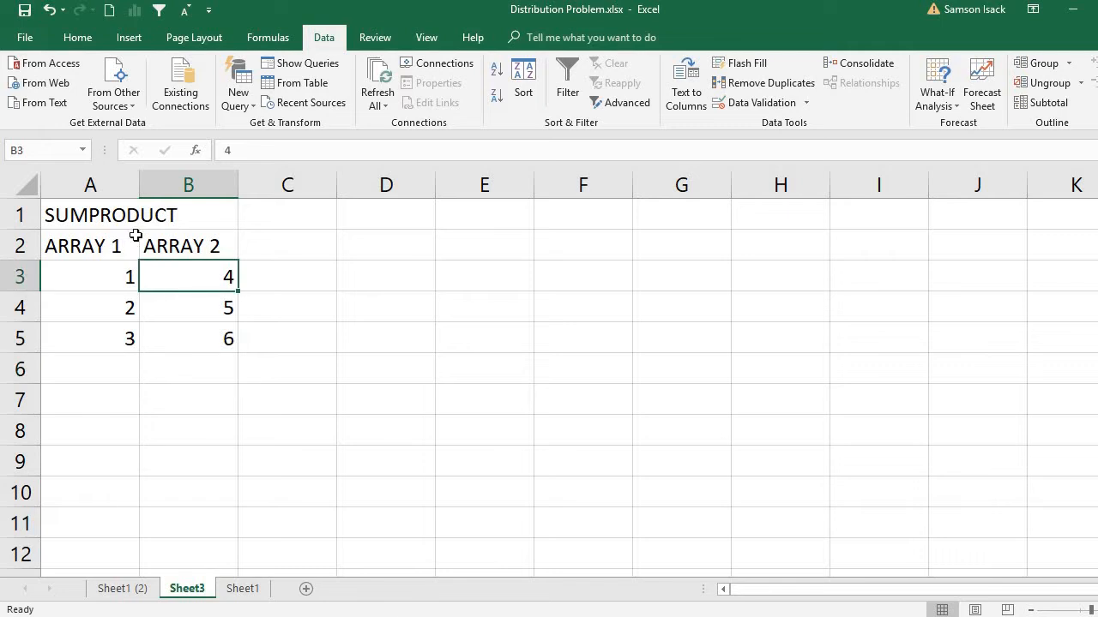
{"action": "left_click_drag", "start_coordinate": [123, 275], "coordinate": [127, 341]}
{"action": "left_click_drag", "start_coordinate": [197, 279], "coordinate": [211, 338]}
Step: Multiply the first pair of array values in C3 with the formula =A3*B3
{"action": "left_click", "coordinate": [291, 279]}
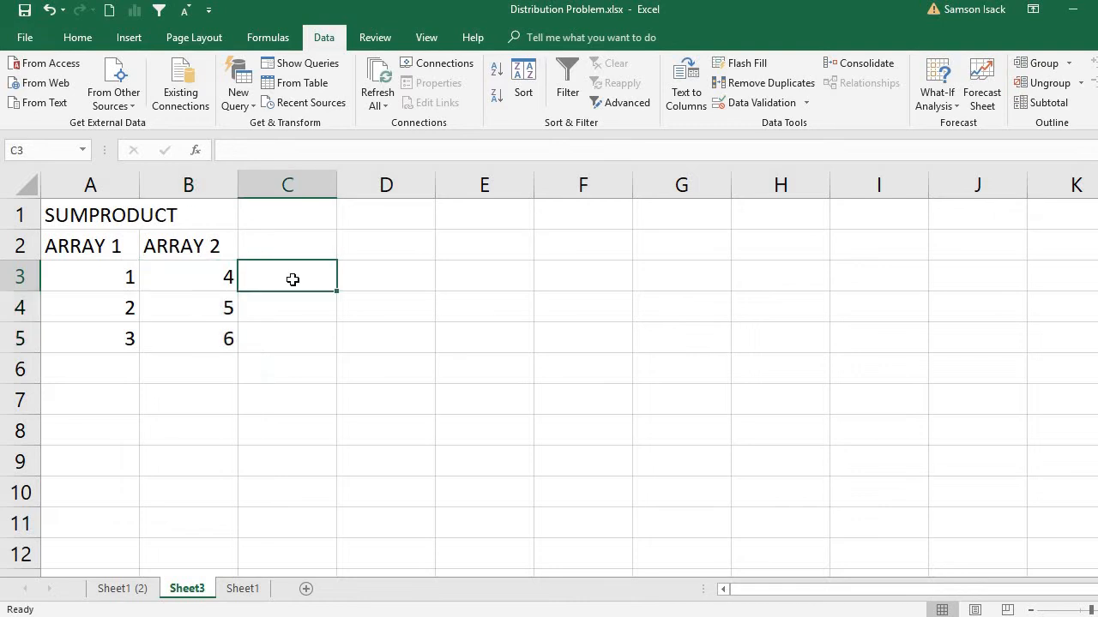
{"action": "type", "text": "="}
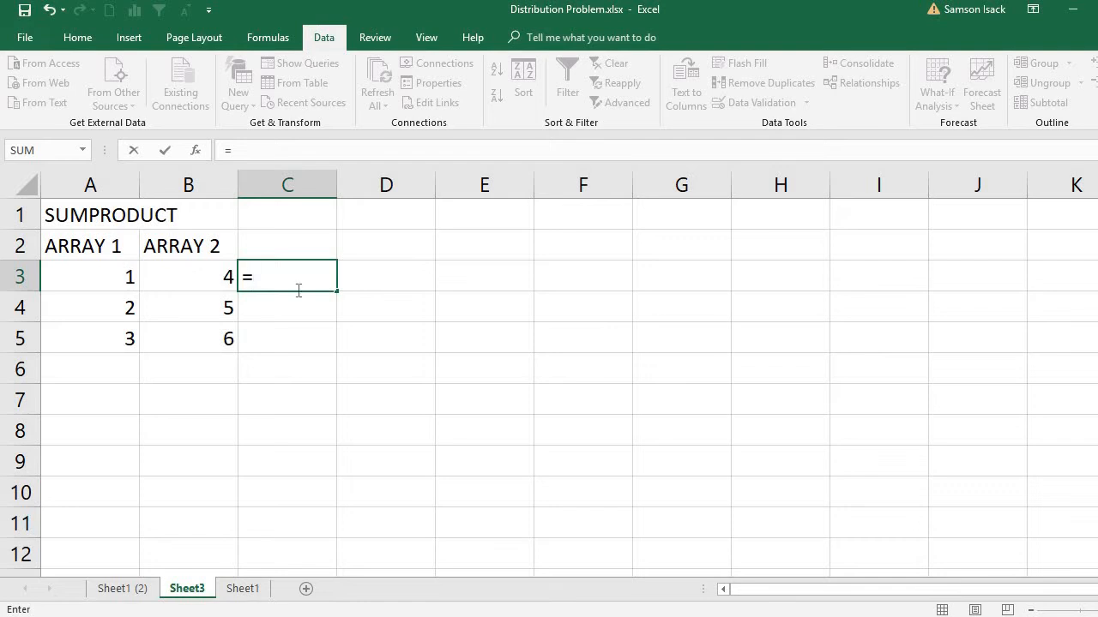
{"action": "left_click", "coordinate": [122, 276]}
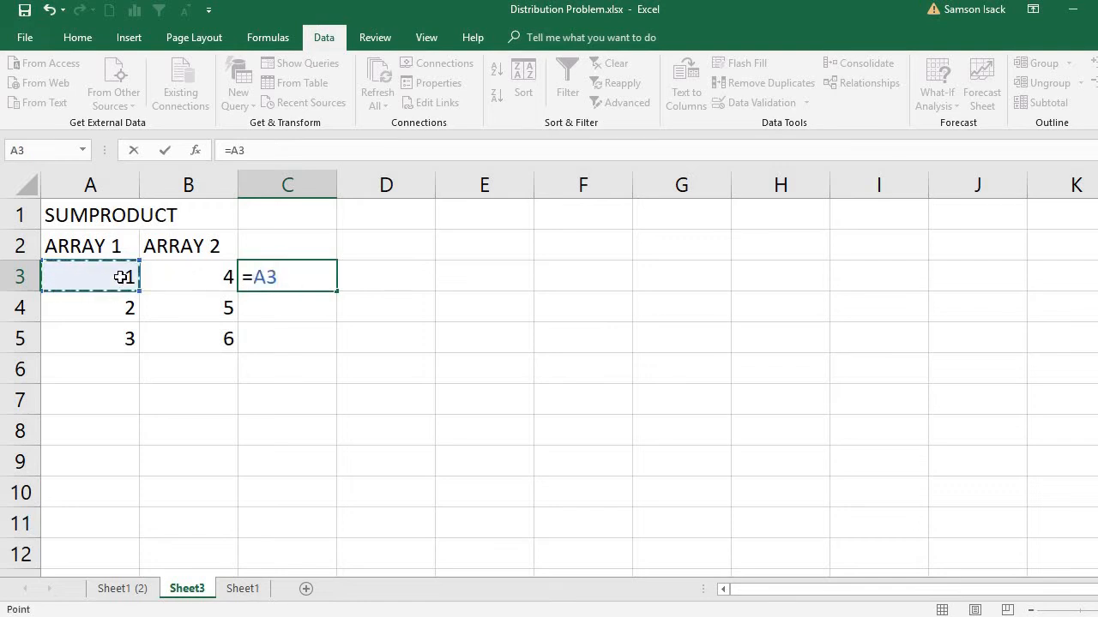
{"action": "type", "text": "*"}
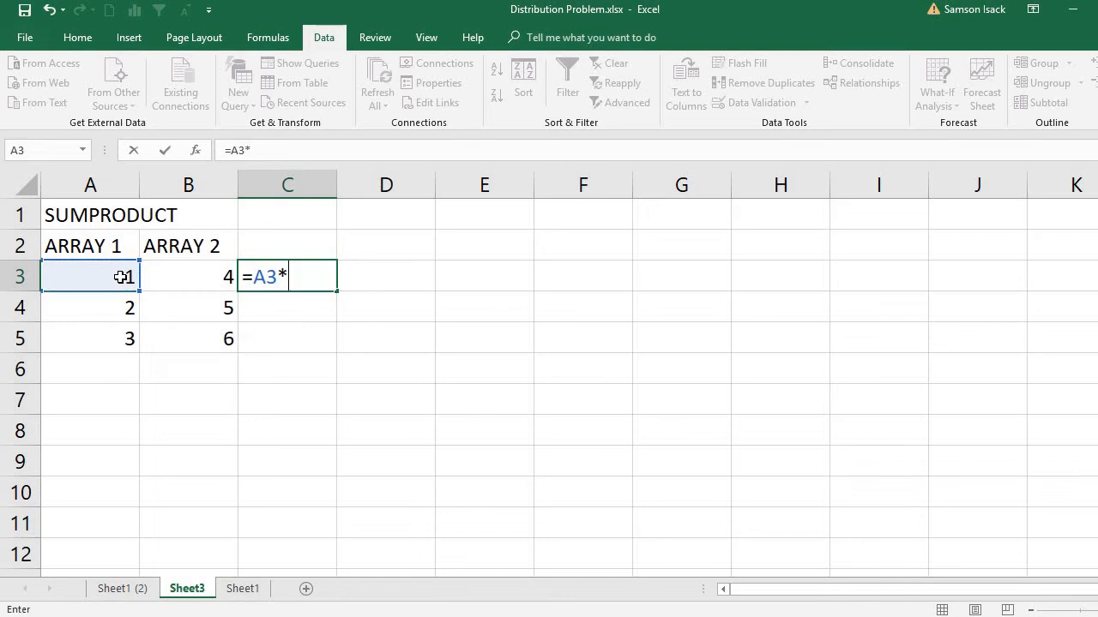
{"action": "left_click", "coordinate": [205, 283]}
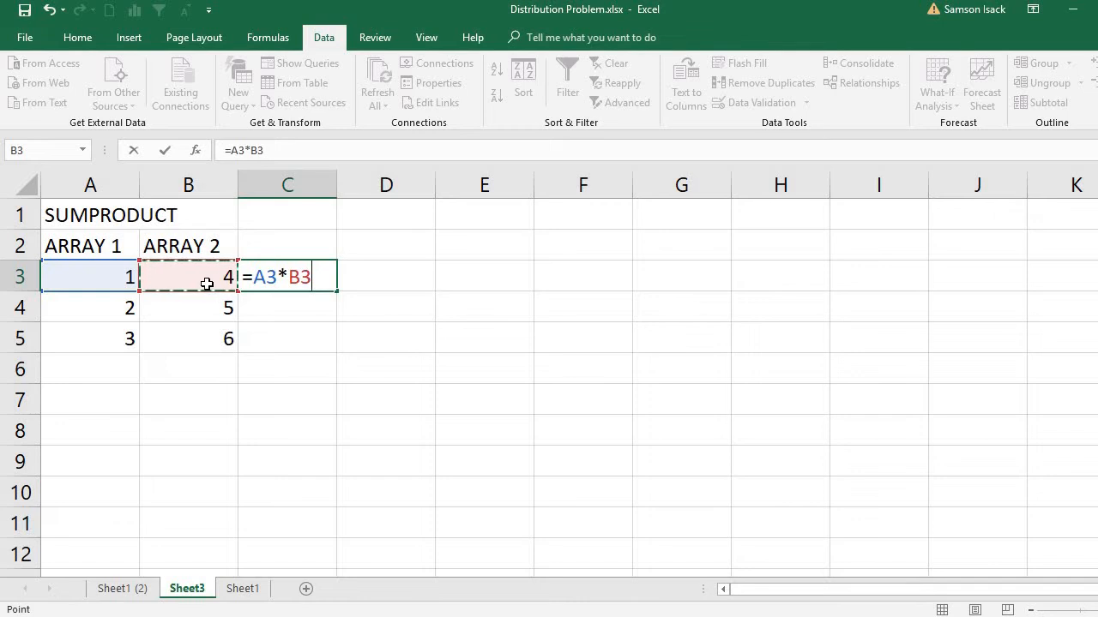
{"action": "type", "text": "+"}
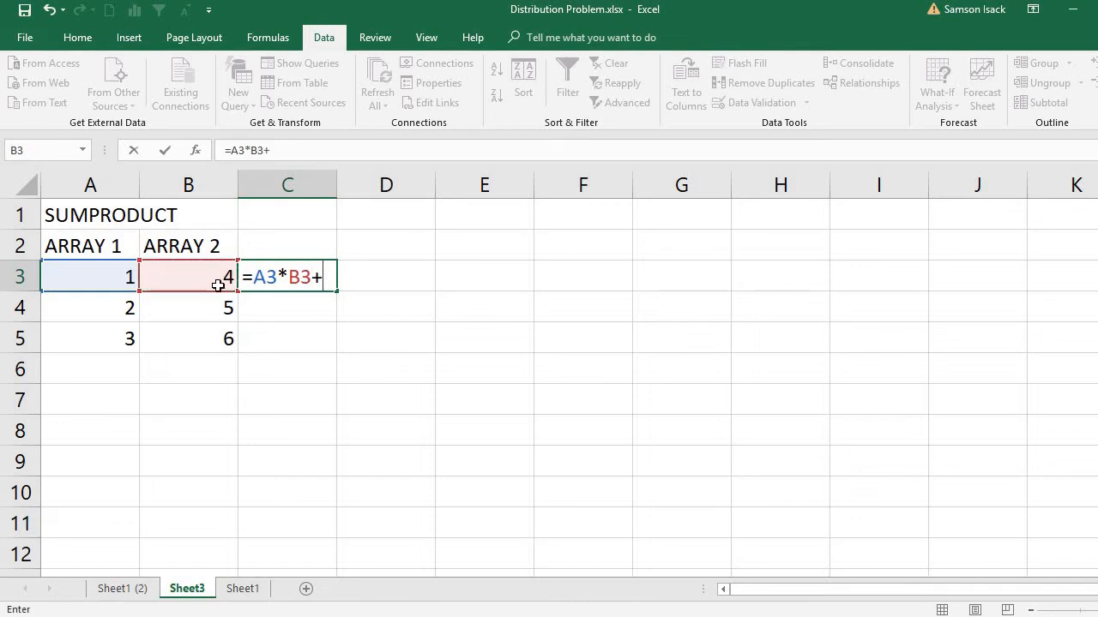
{"action": "key", "text": "Return"}
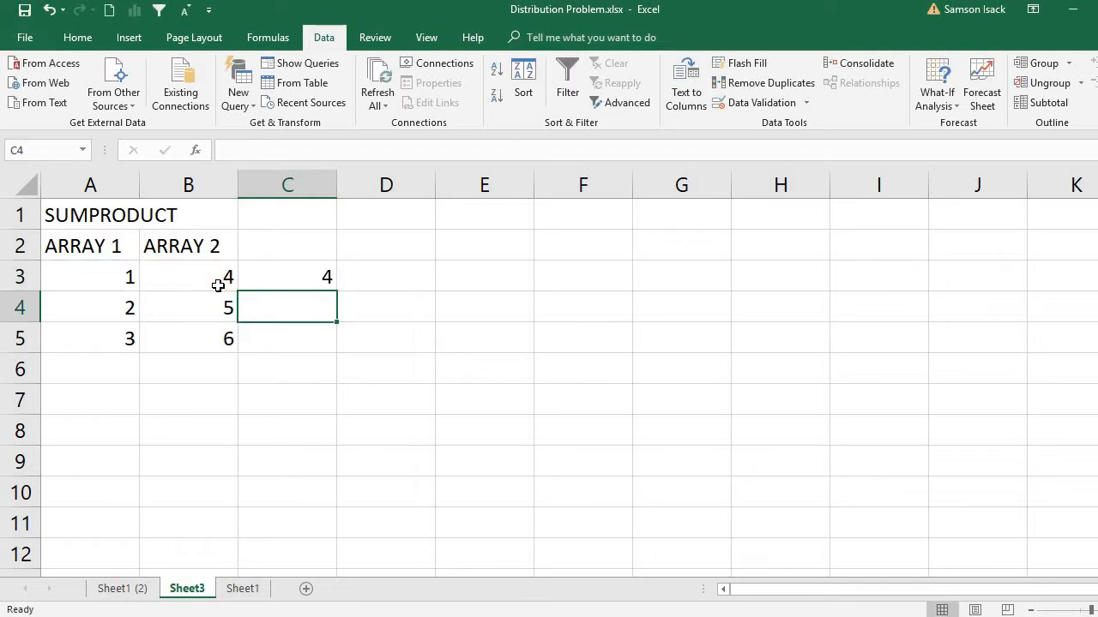
Step: Copy the product formula from C3 down to C4 and check which cells it multiplies
{"action": "left_click", "coordinate": [314, 283]}
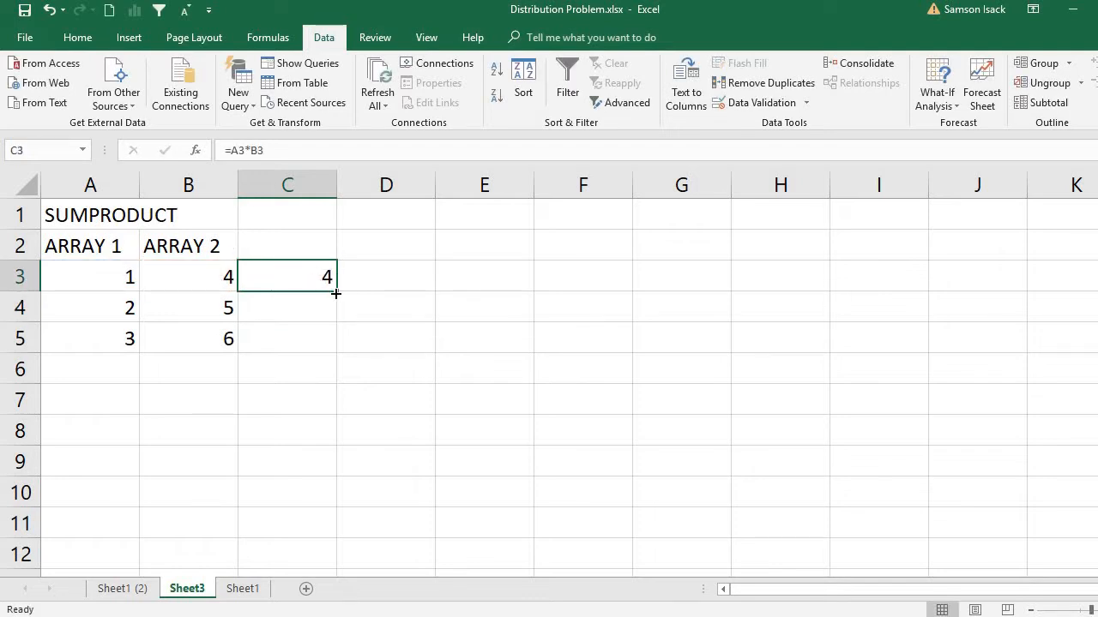
{"action": "left_click_drag", "start_coordinate": [336, 291], "coordinate": [331, 319]}
{"action": "left_click", "coordinate": [289, 311]}
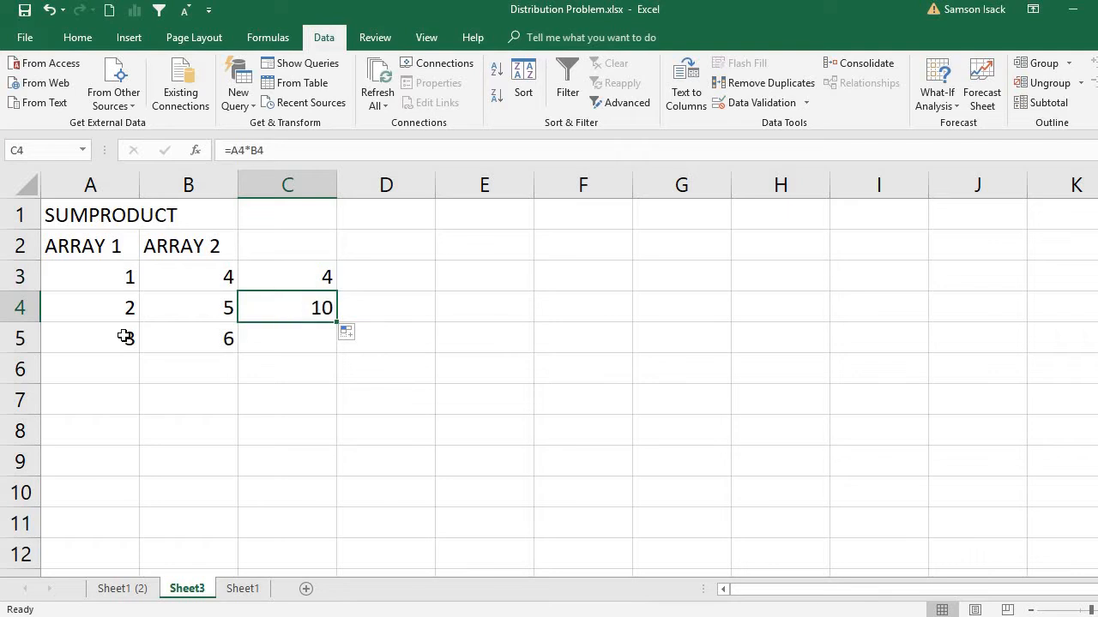
{"action": "double_click", "coordinate": [309, 303]}
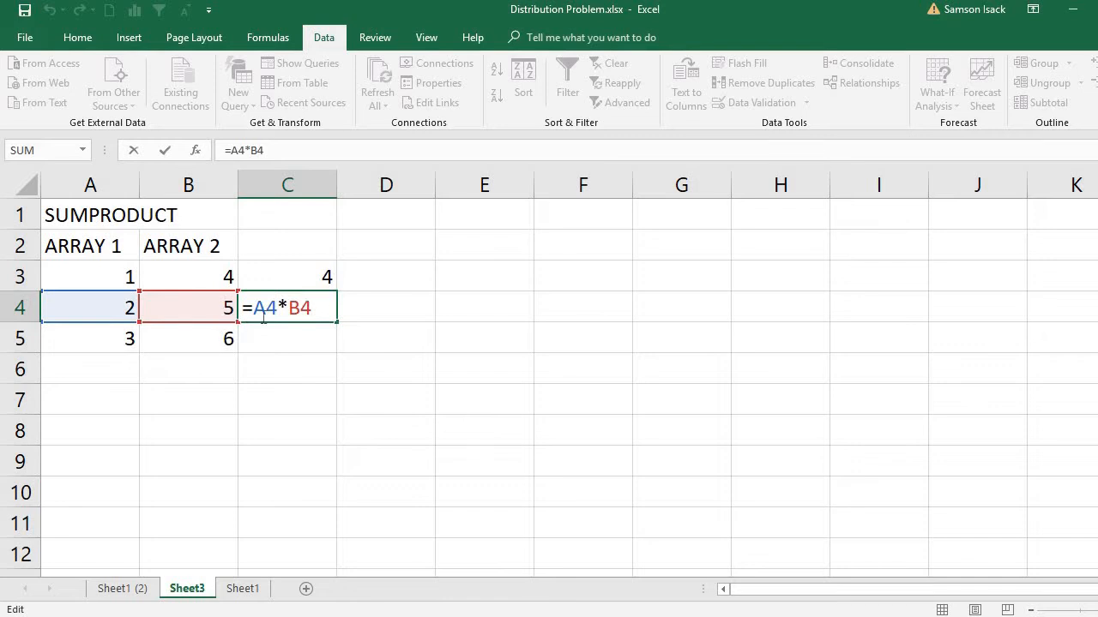
{"action": "key", "text": "Return"}
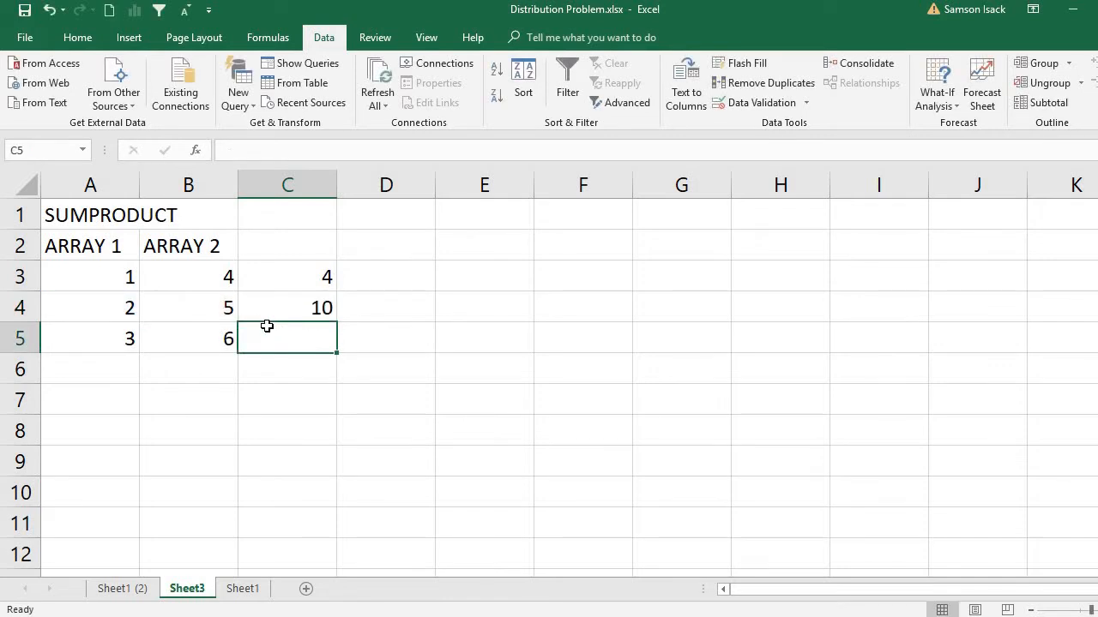
Step: Extend the product formula from C4 to C5 and check its cell references
{"action": "left_click", "coordinate": [291, 310]}
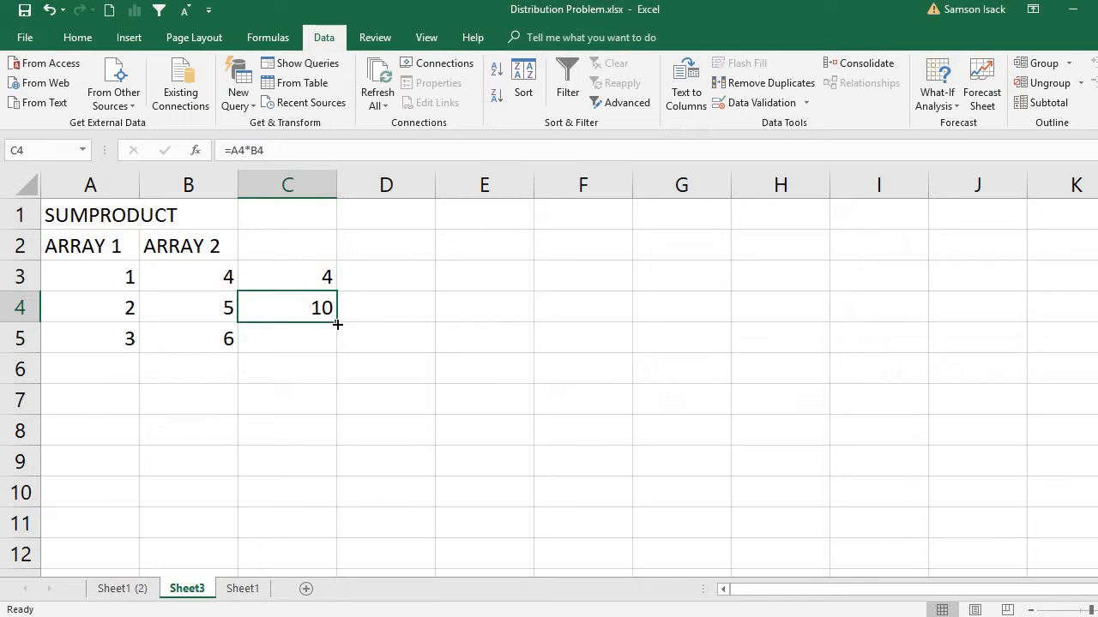
{"action": "left_click_drag", "start_coordinate": [338, 325], "coordinate": [338, 352]}
{"action": "left_click", "coordinate": [304, 338]}
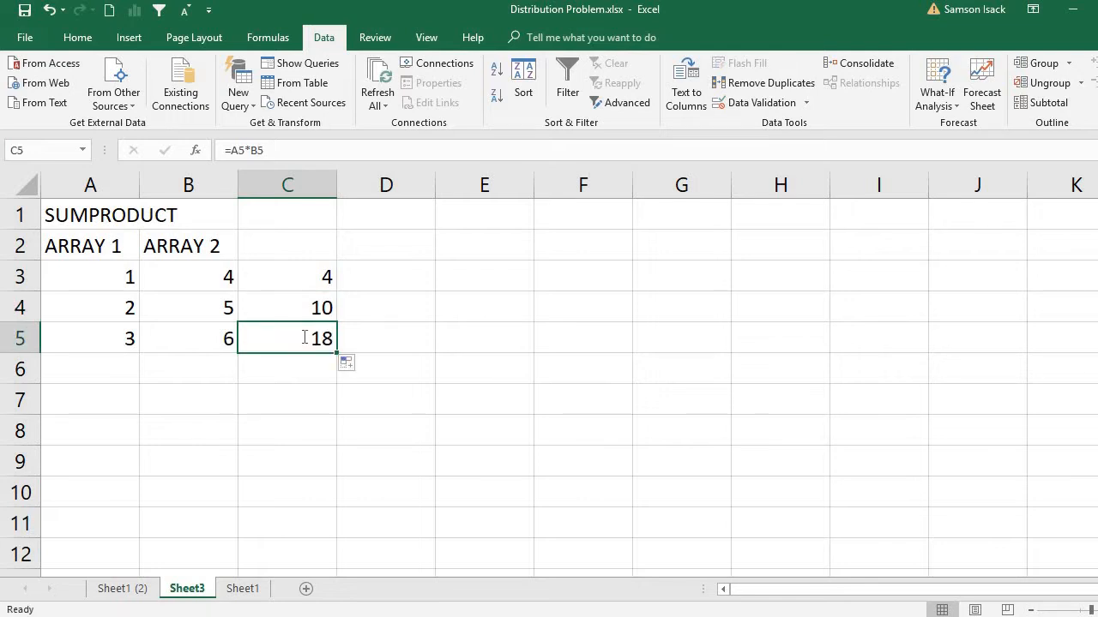
{"action": "double_click", "coordinate": [304, 338]}
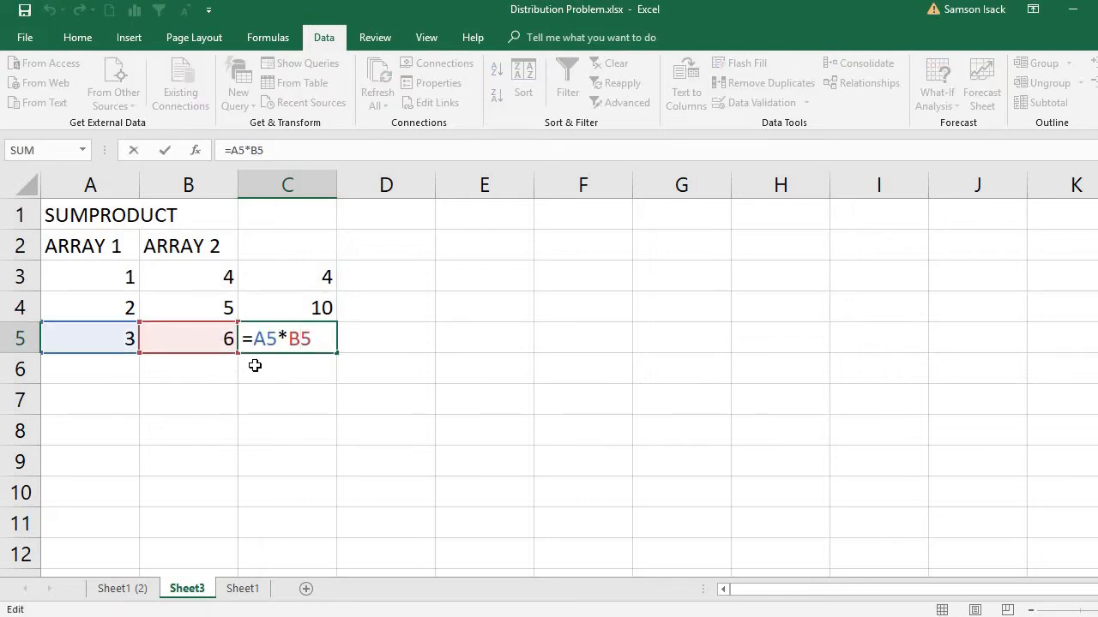
{"action": "key", "text": "Return"}
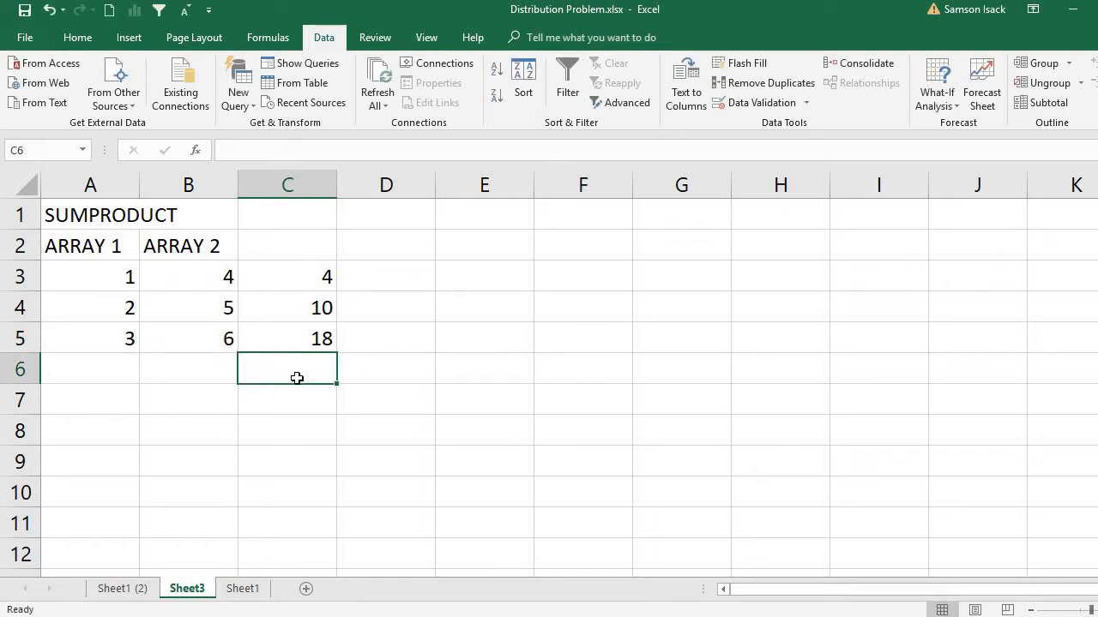
Step: Add up the three products in C6 with the formula =SUM(C3:C5)
{"action": "type", "text": "=S"}
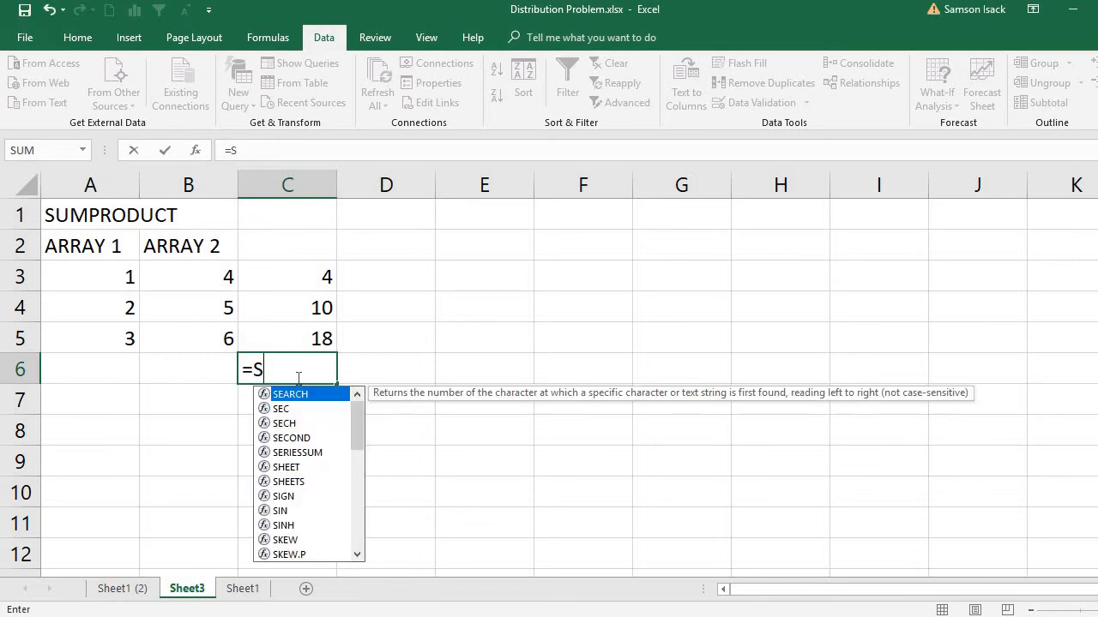
{"action": "type", "text": "U"}
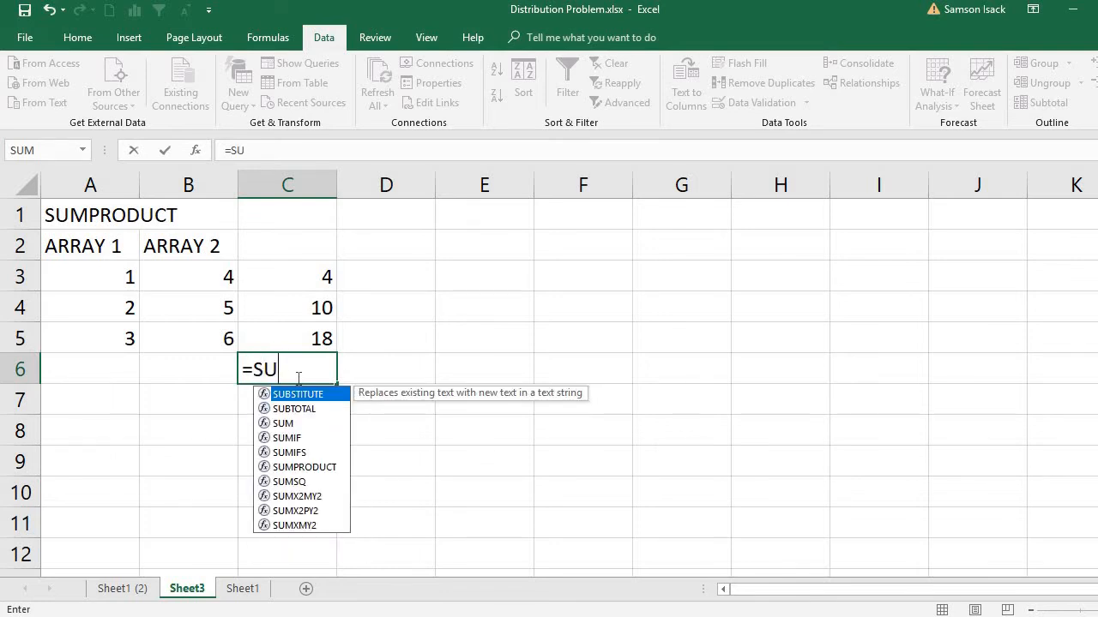
{"action": "type", "text": "M("}
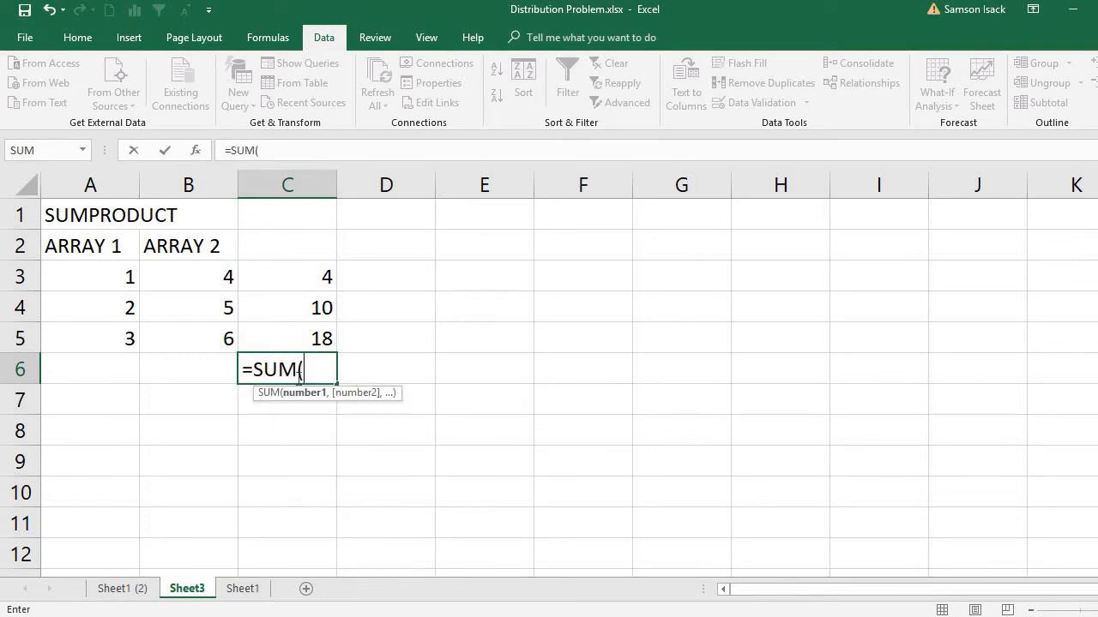
{"action": "left_click", "coordinate": [304, 274]}
{"action": "left_click_drag", "start_coordinate": [307, 312], "coordinate": [311, 331]}
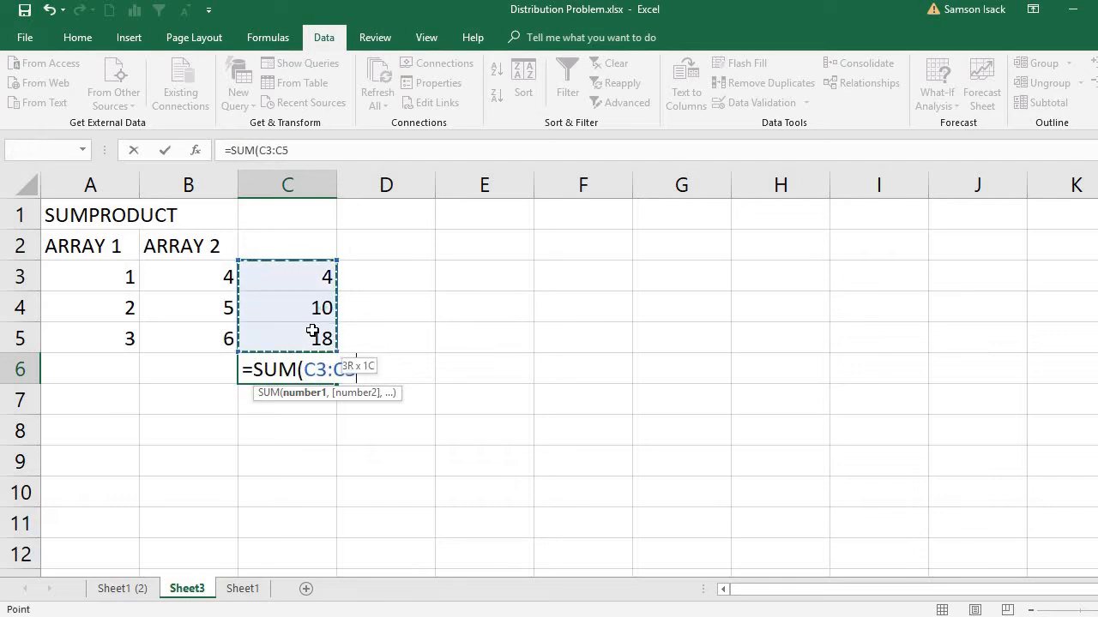
{"action": "type", "text": ")"}
{"action": "key", "text": "Return"}
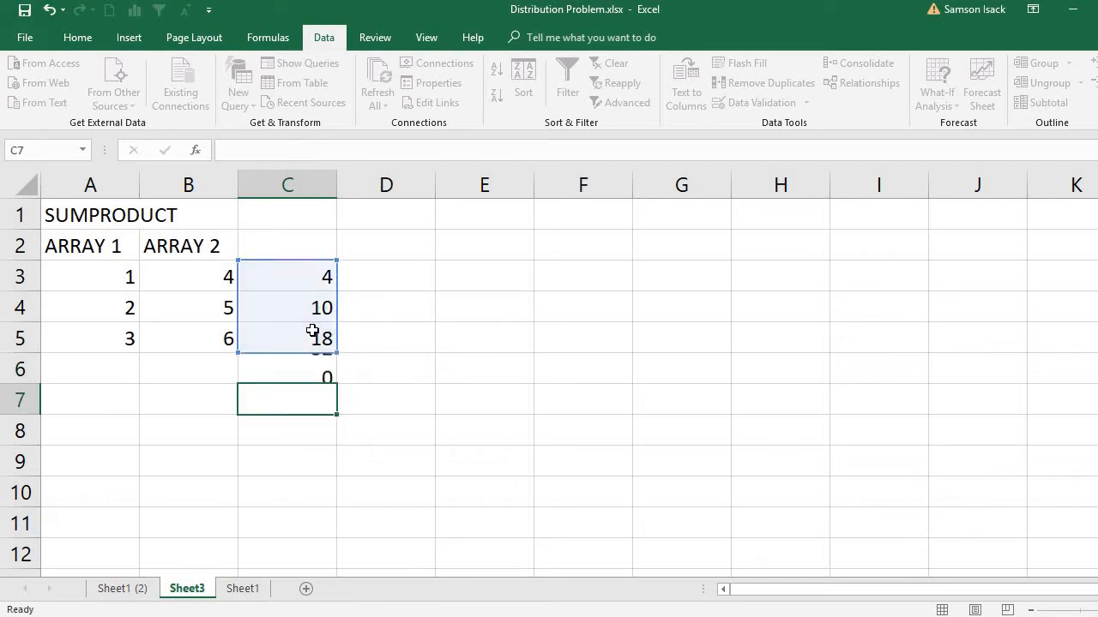
{"action": "left_click", "coordinate": [260, 378]}
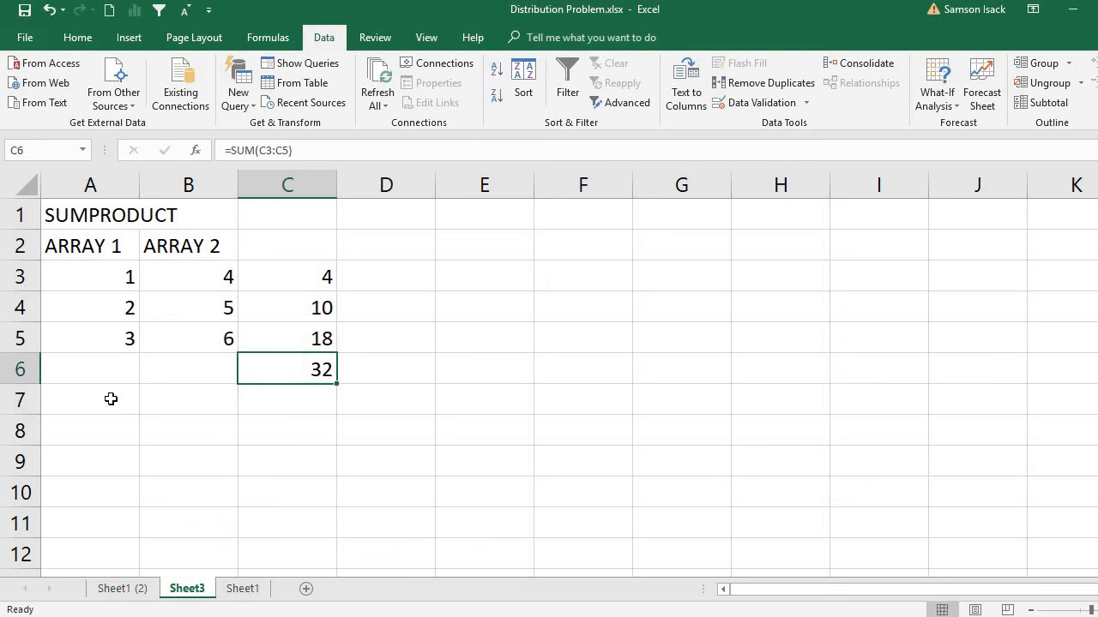
Step: Calculate the sum of products directly in A7 with the formula =SUMPRODUCT(A3:A5,B3:B5)
{"action": "left_click", "coordinate": [109, 397]}
{"action": "type", "text": "="}
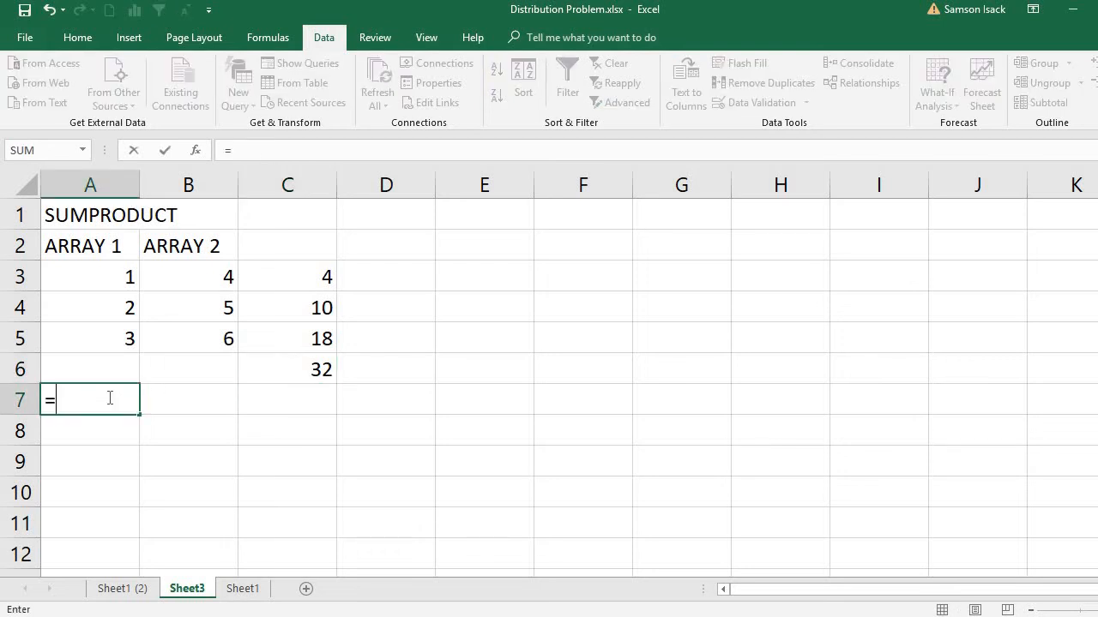
{"action": "type", "text": "S"}
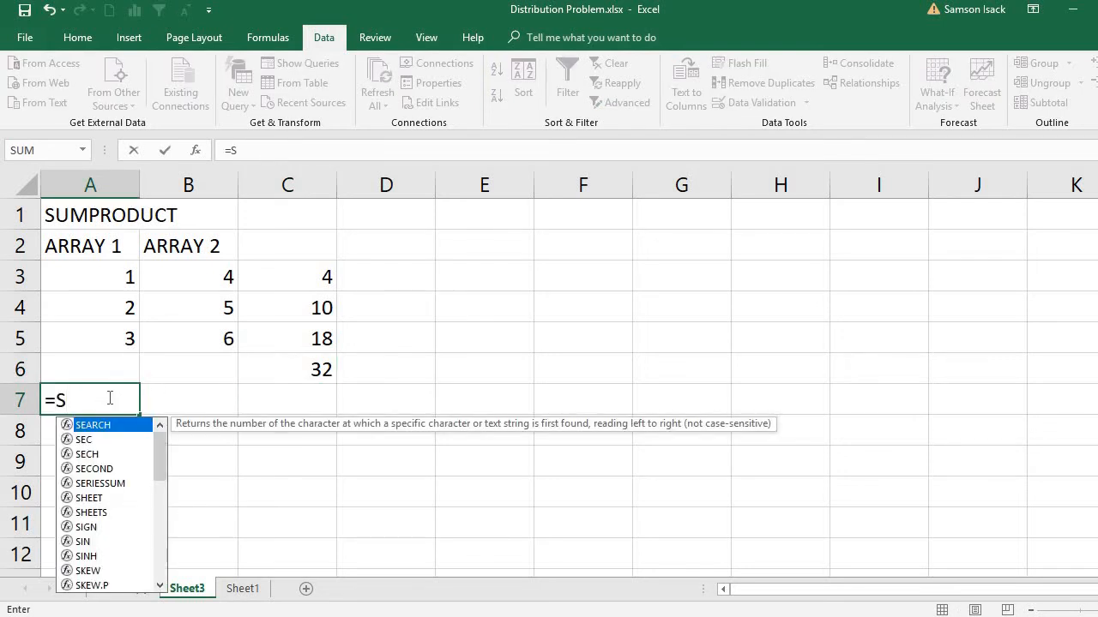
{"action": "type", "text": "um"}
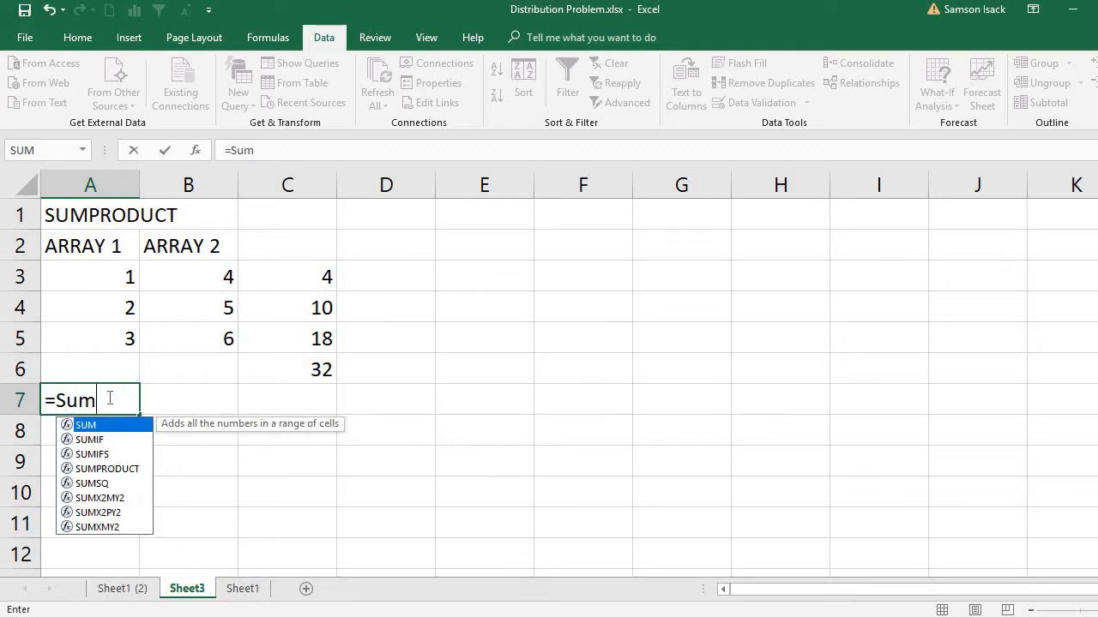
{"action": "double_click", "coordinate": [115, 470]}
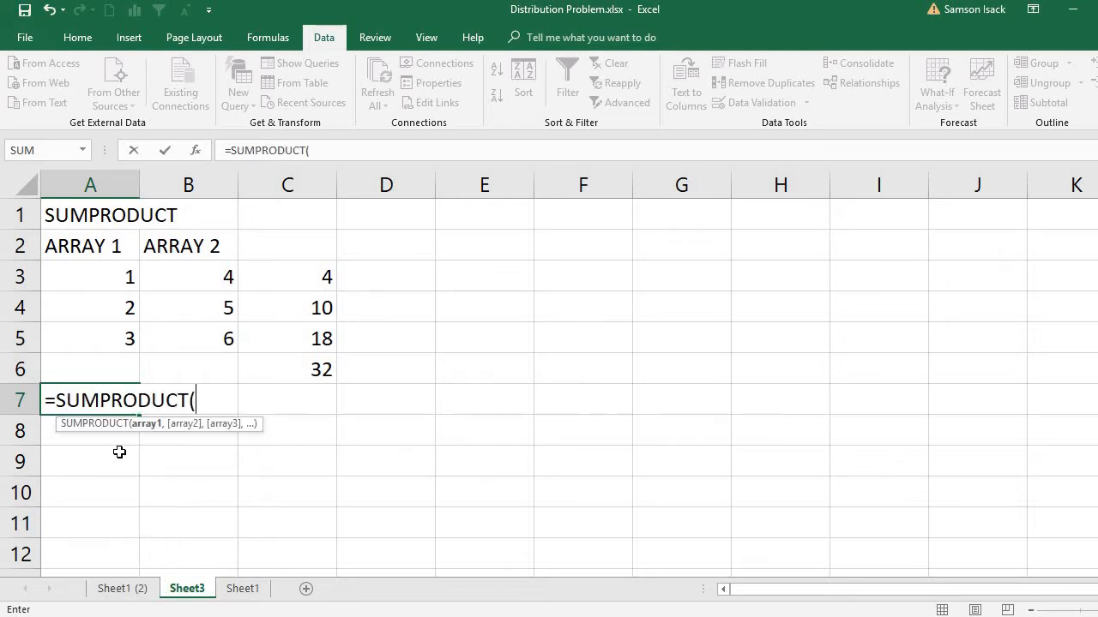
{"action": "left_click_drag", "start_coordinate": [123, 277], "coordinate": [125, 335]}
{"action": "type", "text": ","}
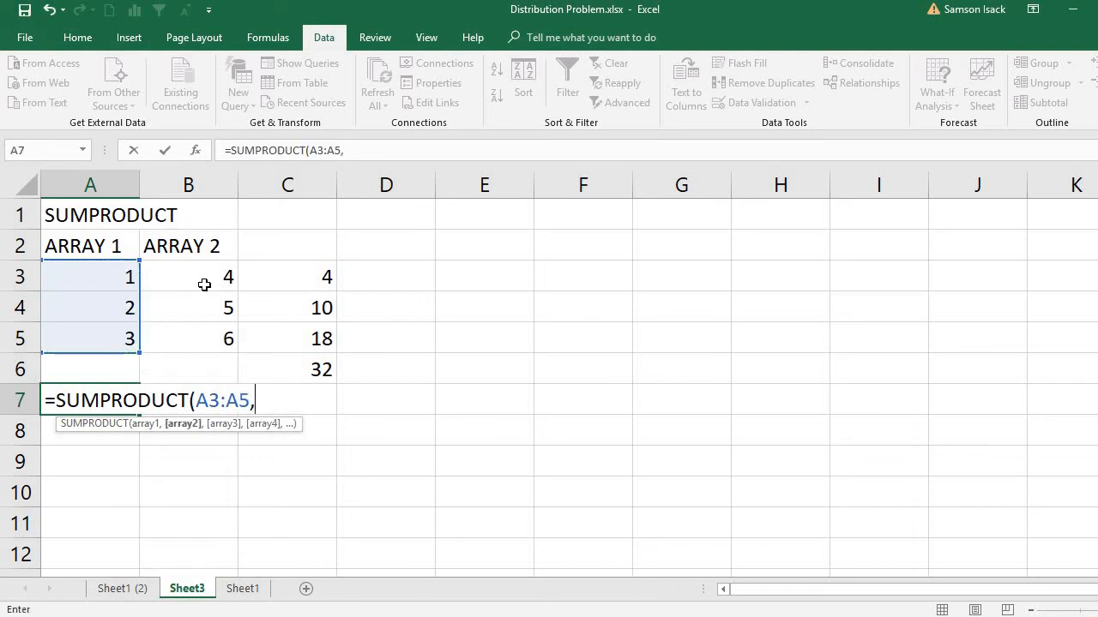
{"action": "left_click_drag", "start_coordinate": [204, 284], "coordinate": [211, 329]}
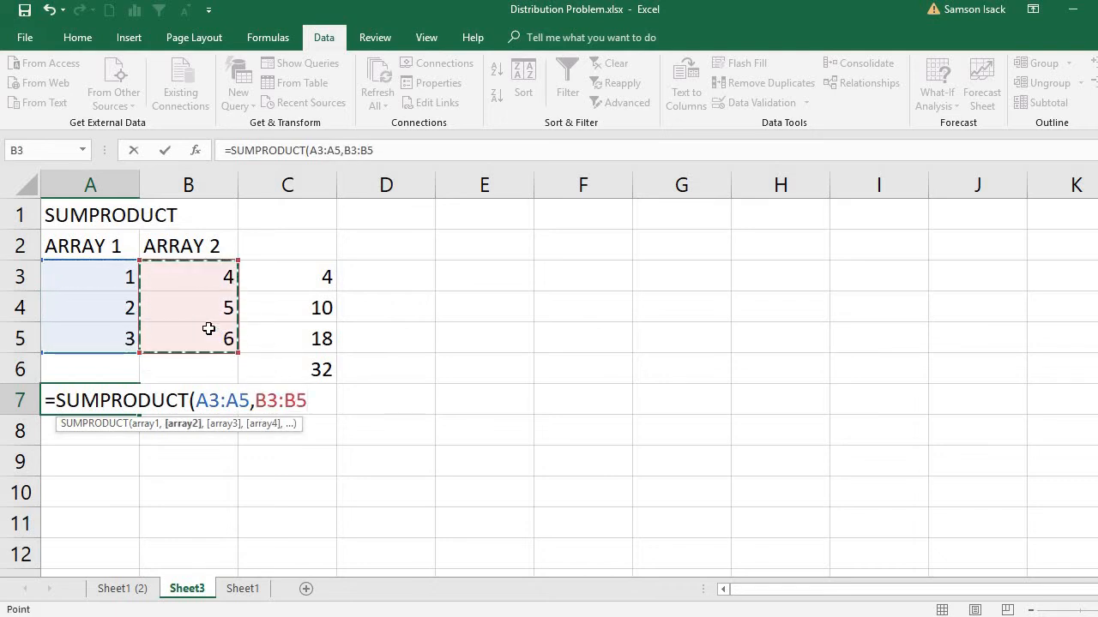
{"action": "type", "text": ")"}
{"action": "key", "text": "Return"}
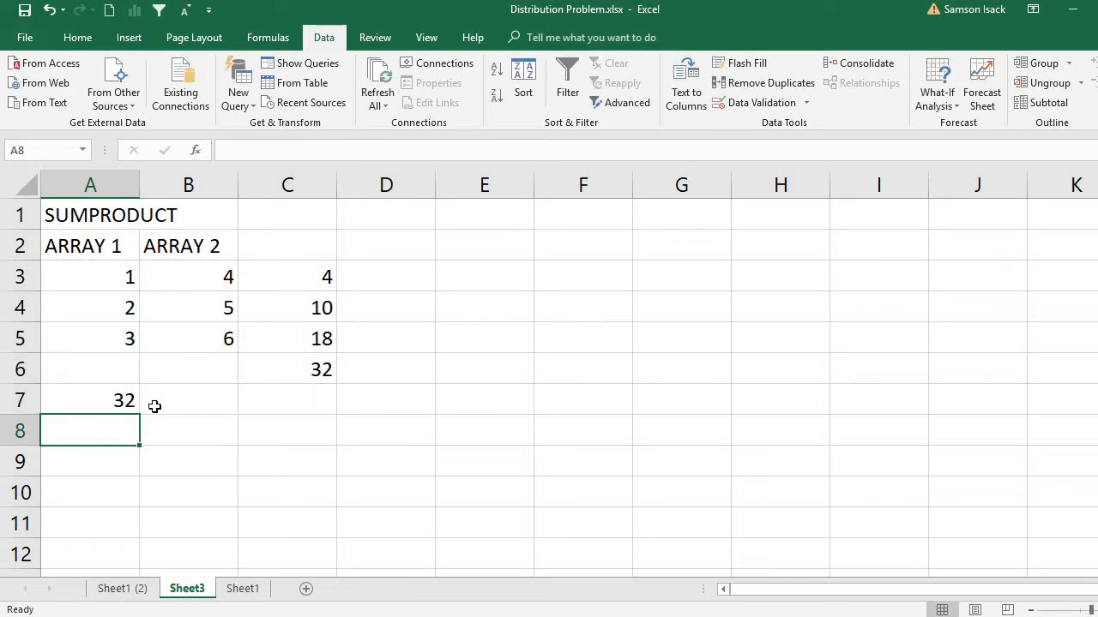
{"action": "left_click", "coordinate": [107, 408]}
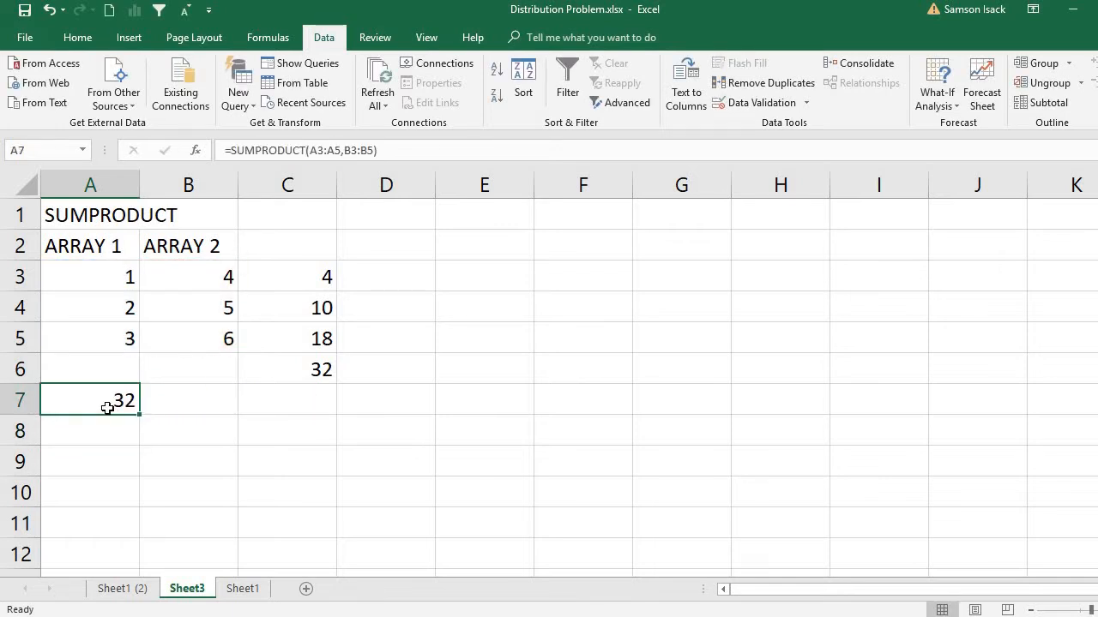
Step: Review the two arrays of the SUMPRODUCT example and match Plant A's costs in C5:D5 with shipment cells J5:K5 on Sheet1 (2)
{"action": "left_click_drag", "start_coordinate": [100, 274], "coordinate": [115, 337]}
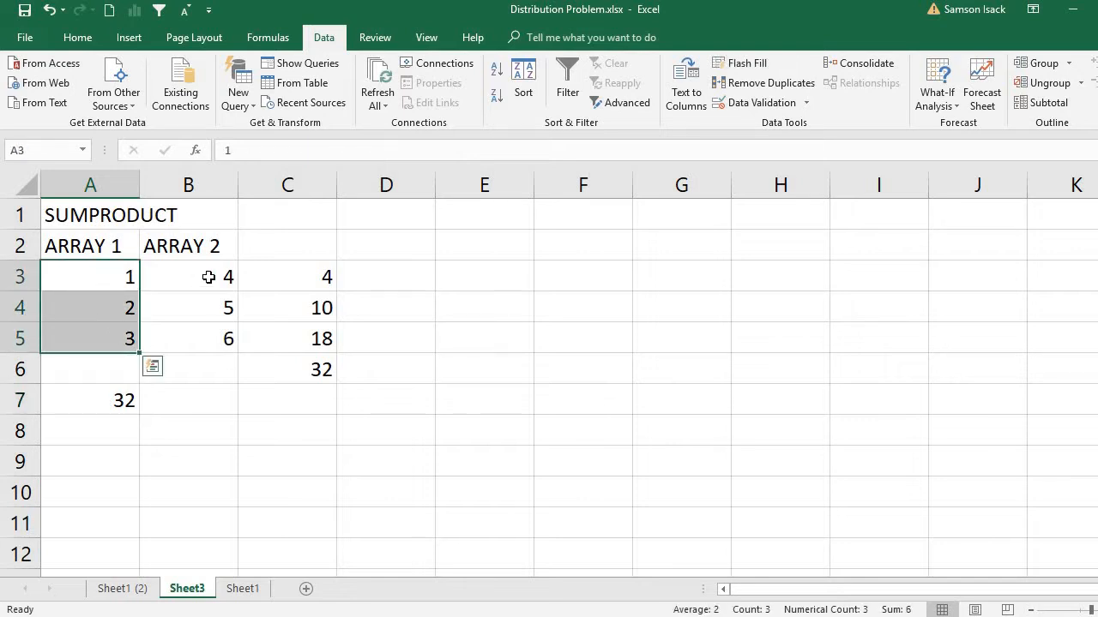
{"action": "left_click_drag", "start_coordinate": [208, 277], "coordinate": [216, 330]}
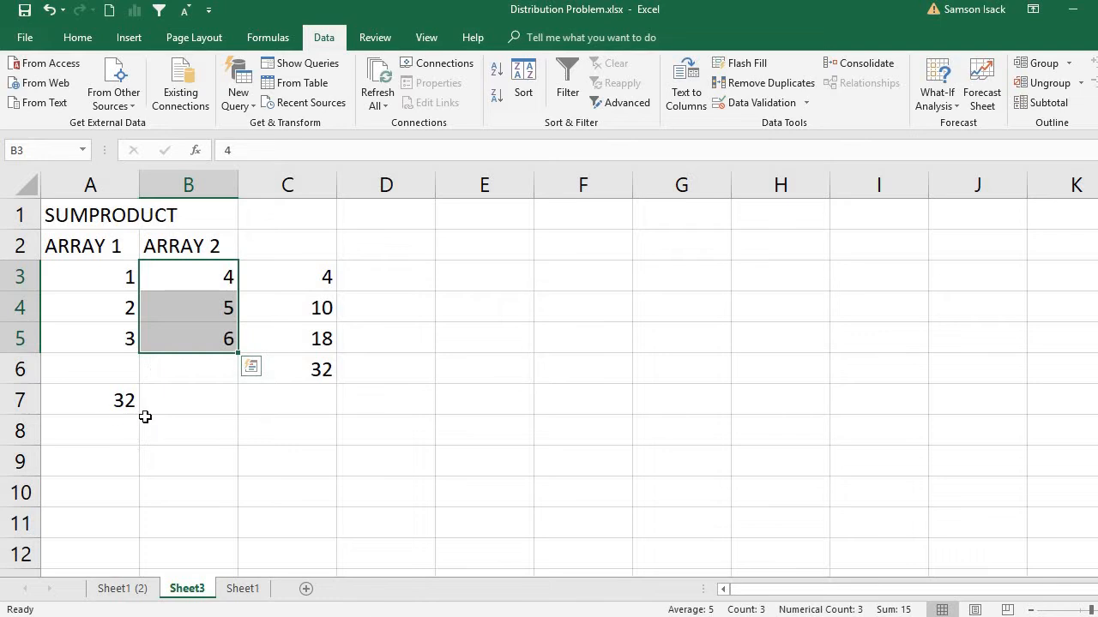
{"action": "left_click", "coordinate": [139, 592]}
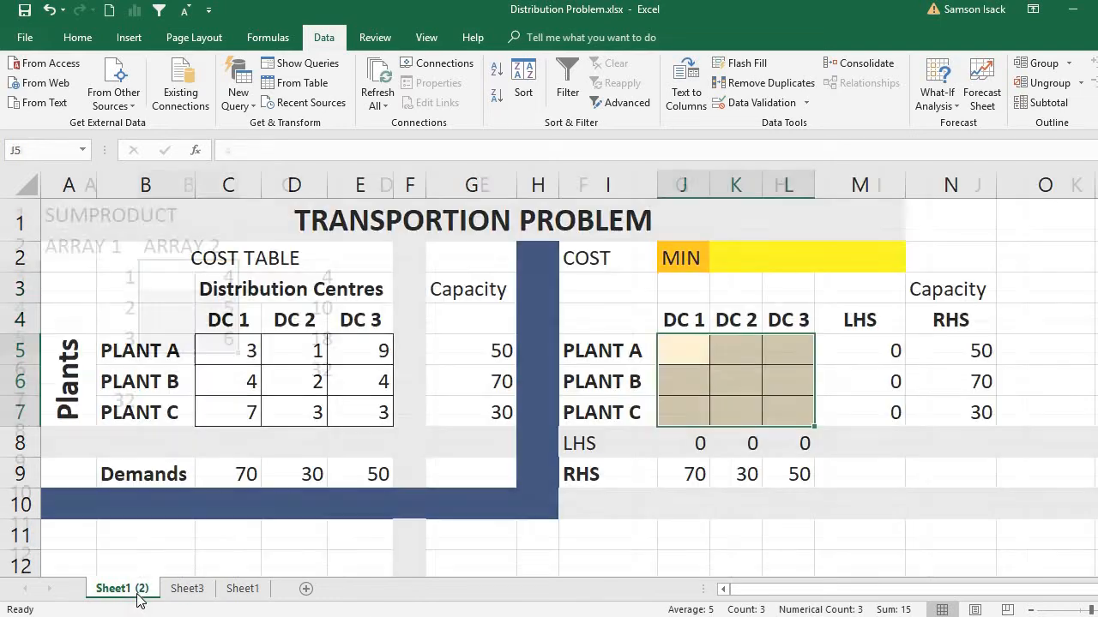
{"action": "left_click", "coordinate": [686, 358]}
{"action": "left_click", "coordinate": [241, 350]}
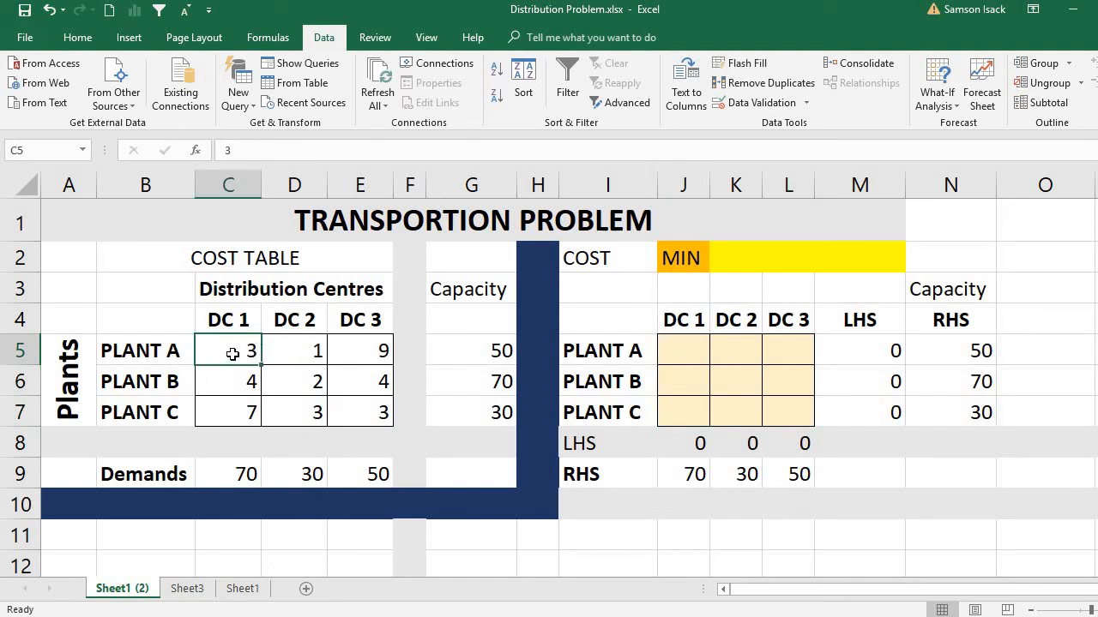
{"action": "left_click", "coordinate": [689, 354]}
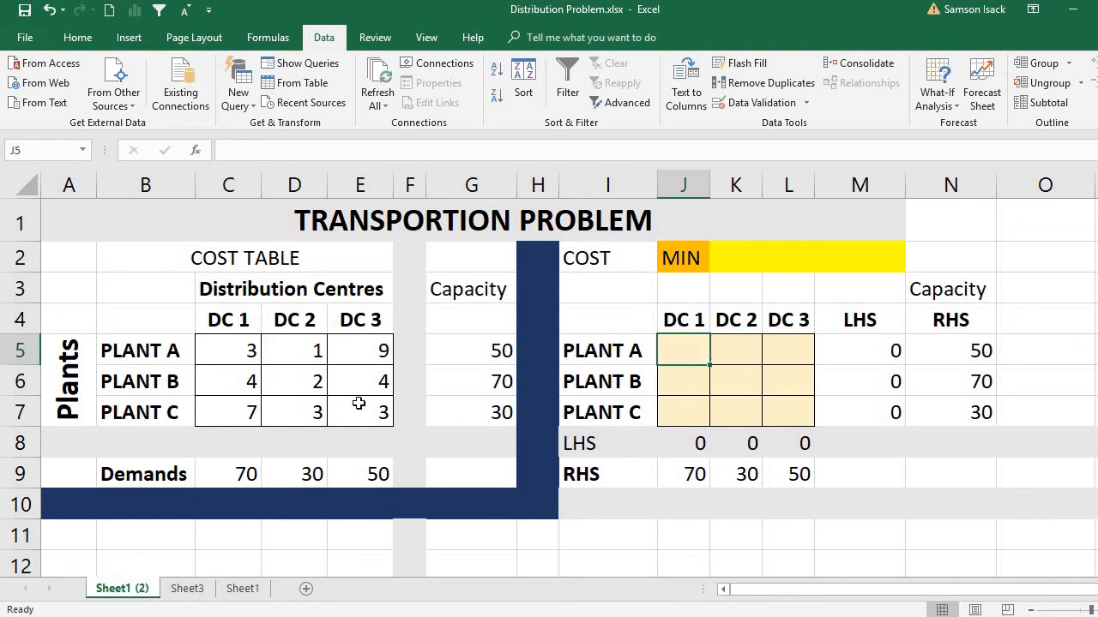
{"action": "left_click", "coordinate": [316, 357]}
{"action": "left_click", "coordinate": [747, 352]}
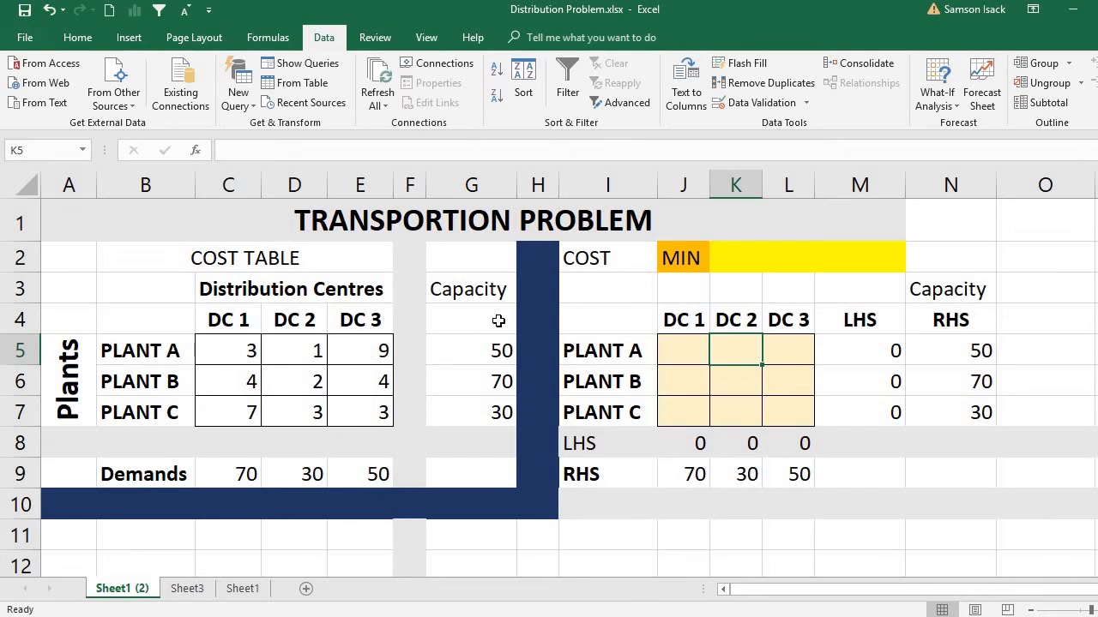
Step: Calculate the total shipping cost in the yellow MIN cell K2 with the formula =SUMPRODUCT(C5:E7,J5:L7)
{"action": "double_click", "coordinate": [732, 261]}
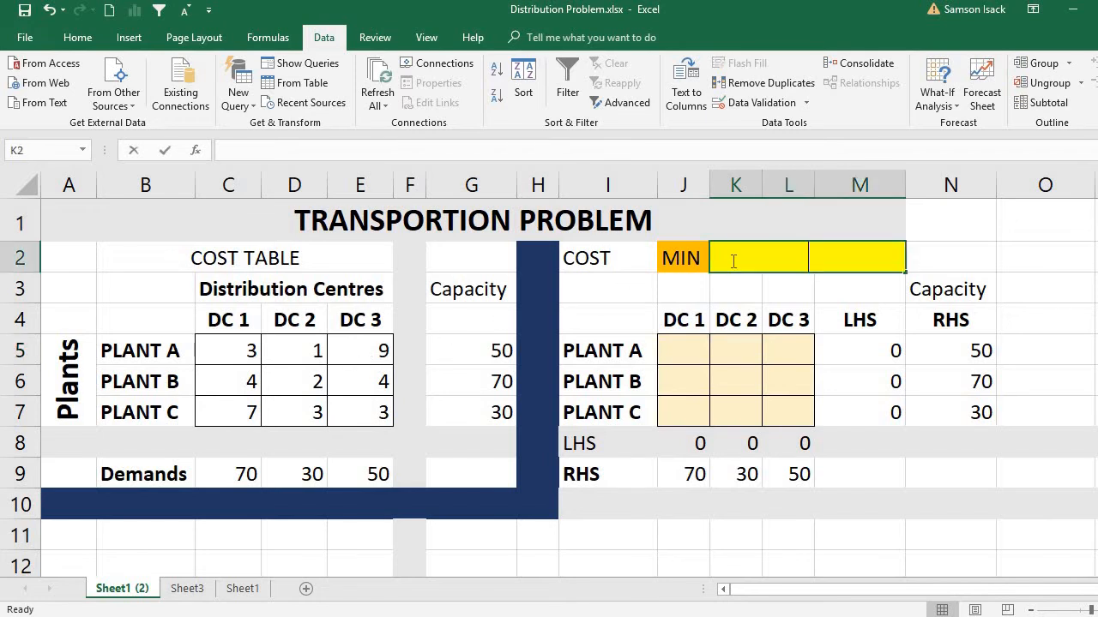
{"action": "type", "text": "="}
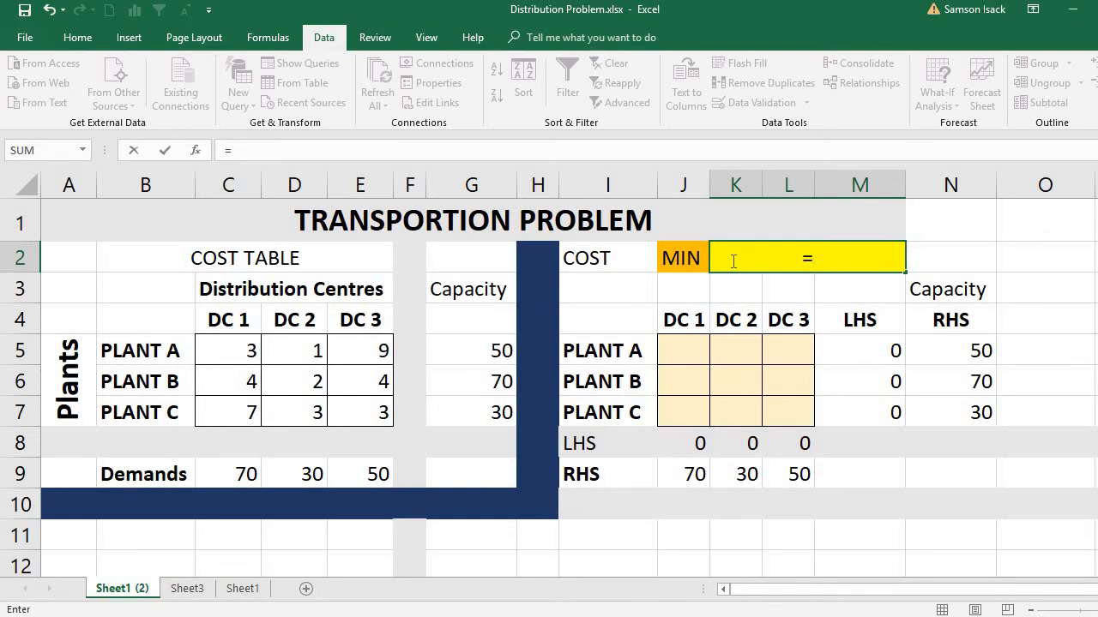
{"action": "type", "text": "sum"}
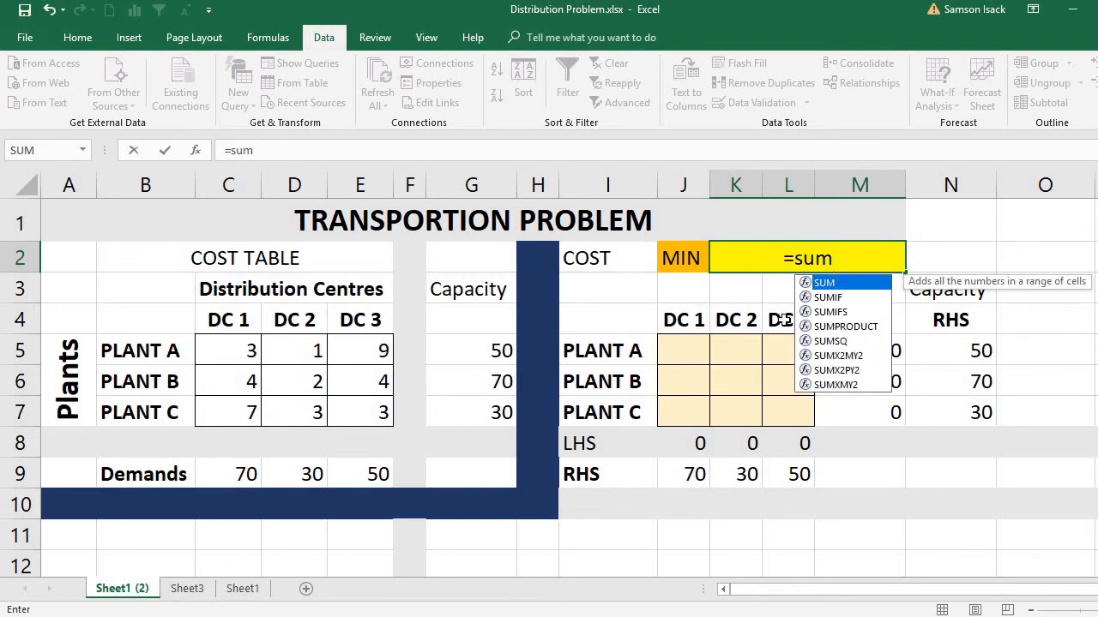
{"action": "double_click", "coordinate": [837, 329]}
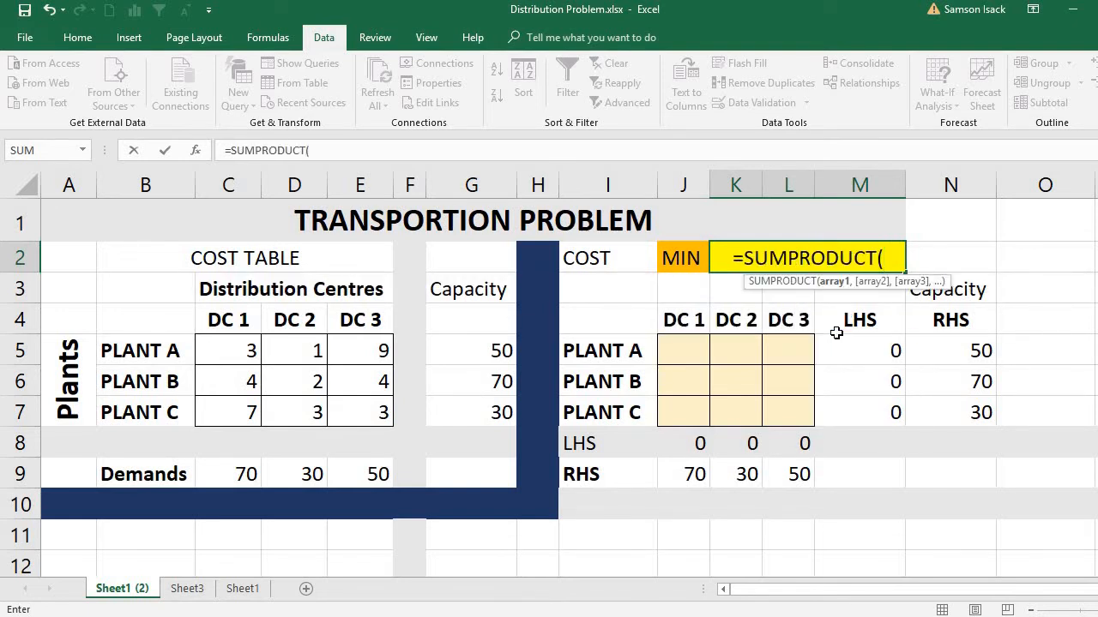
{"action": "left_click_drag", "start_coordinate": [240, 349], "coordinate": [354, 403]}
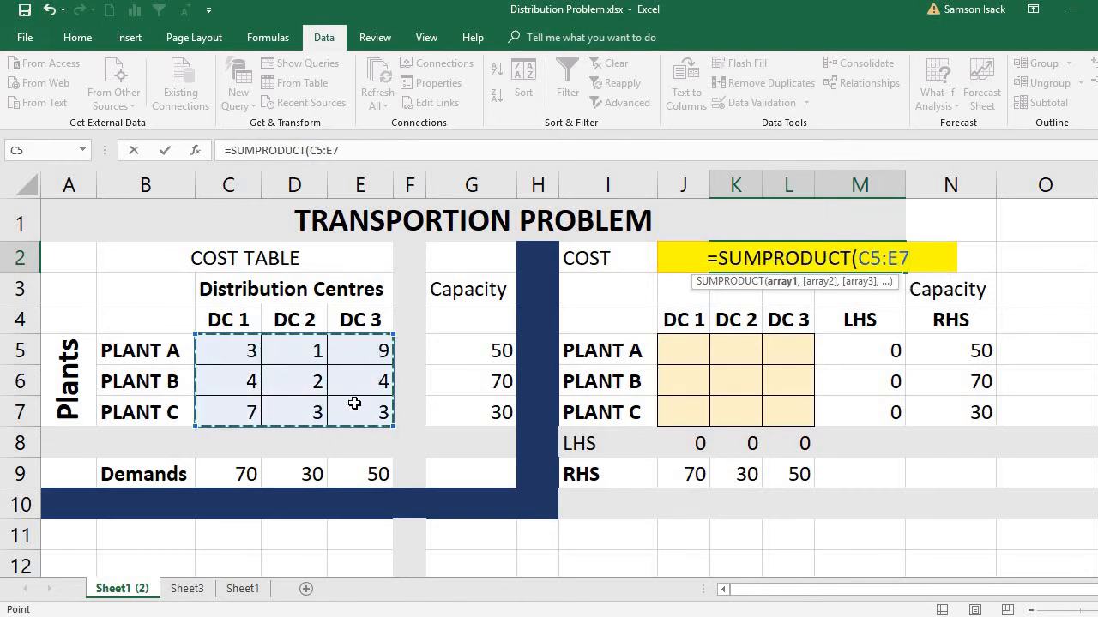
{"action": "type", "text": ","}
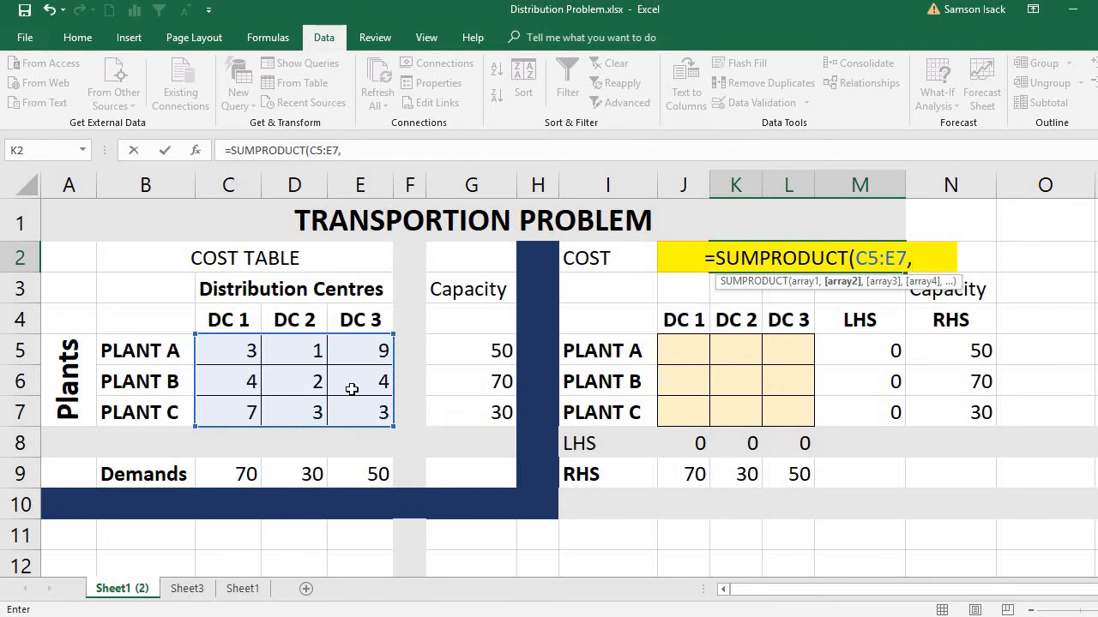
{"action": "left_click_drag", "start_coordinate": [693, 343], "coordinate": [793, 418]}
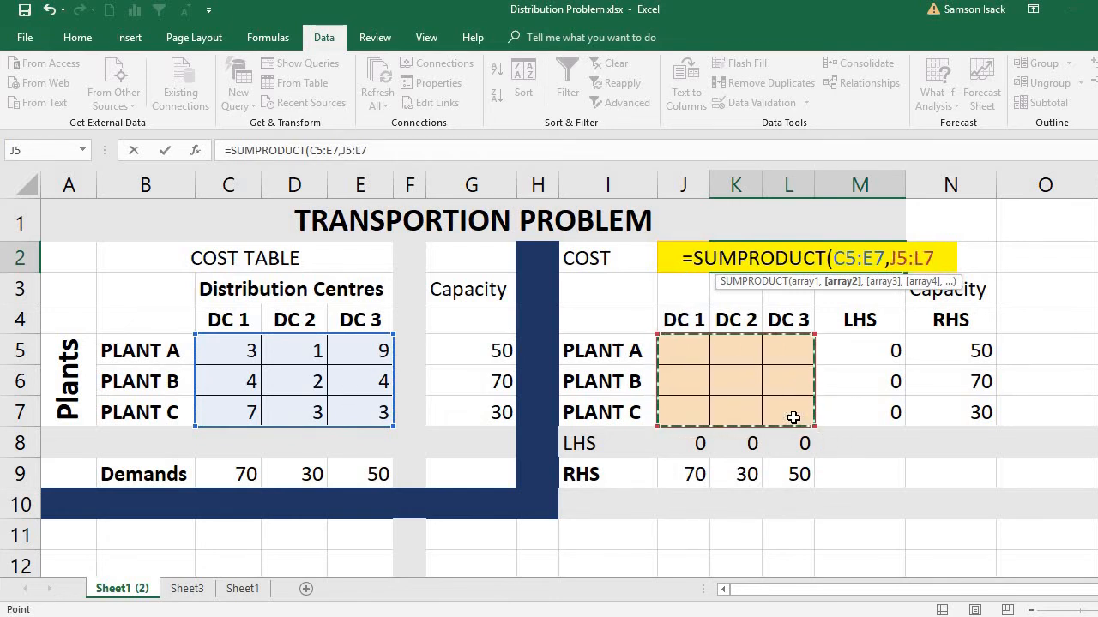
{"action": "type", "text": ")"}
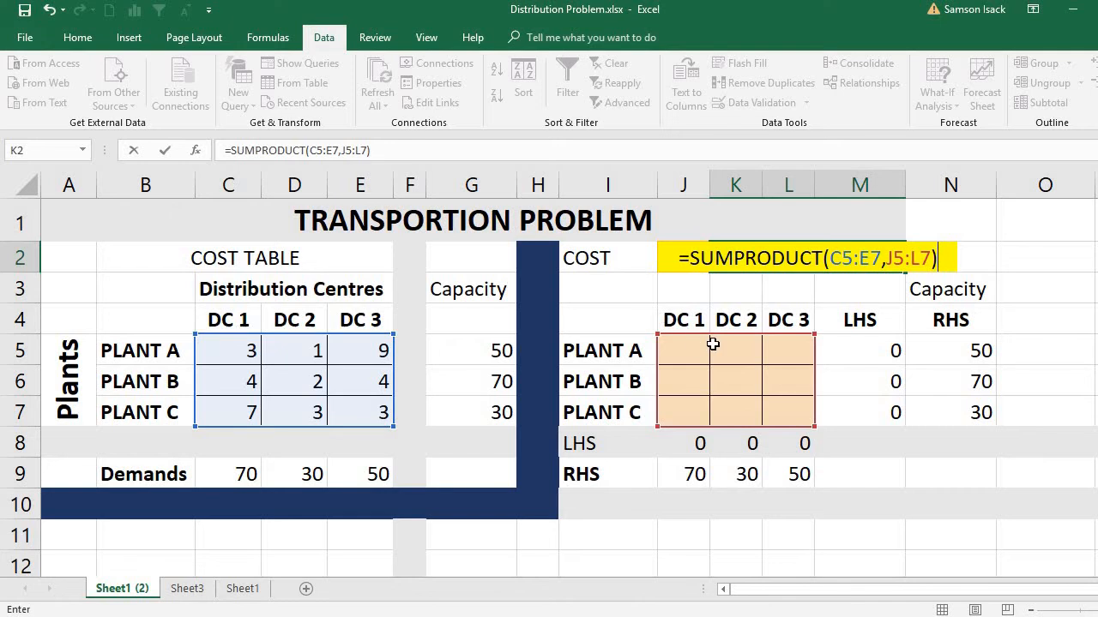
{"action": "key", "text": "ctrl+Return"}
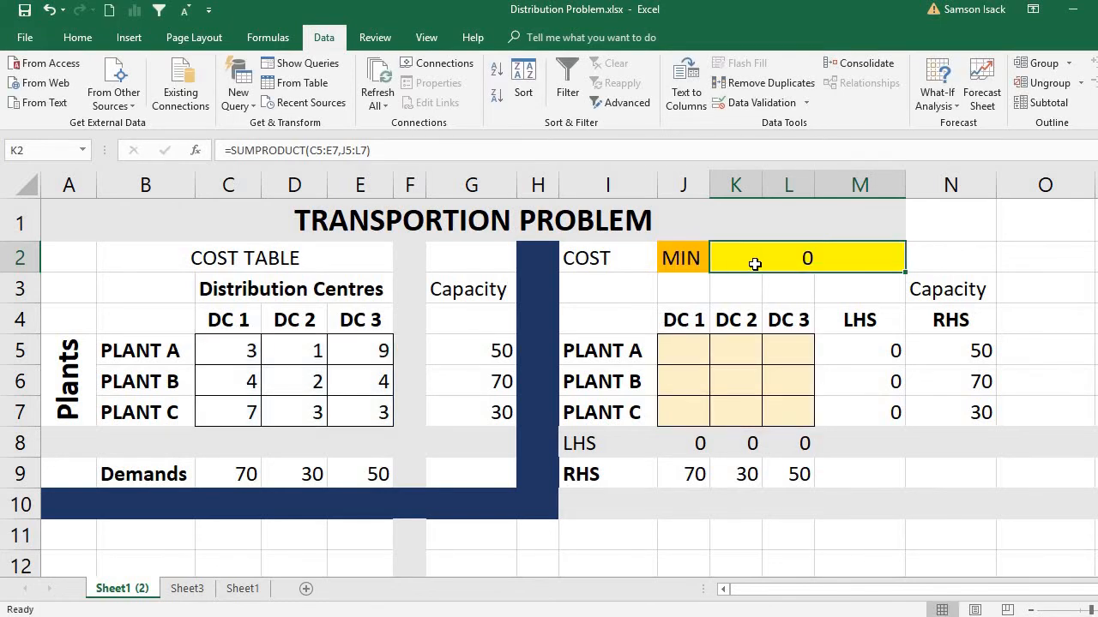
{"action": "key", "text": "Return"}
{"action": "left_click", "coordinate": [748, 262]}
{"action": "left_click", "coordinate": [934, 261]}
{"action": "type", "text": "="}
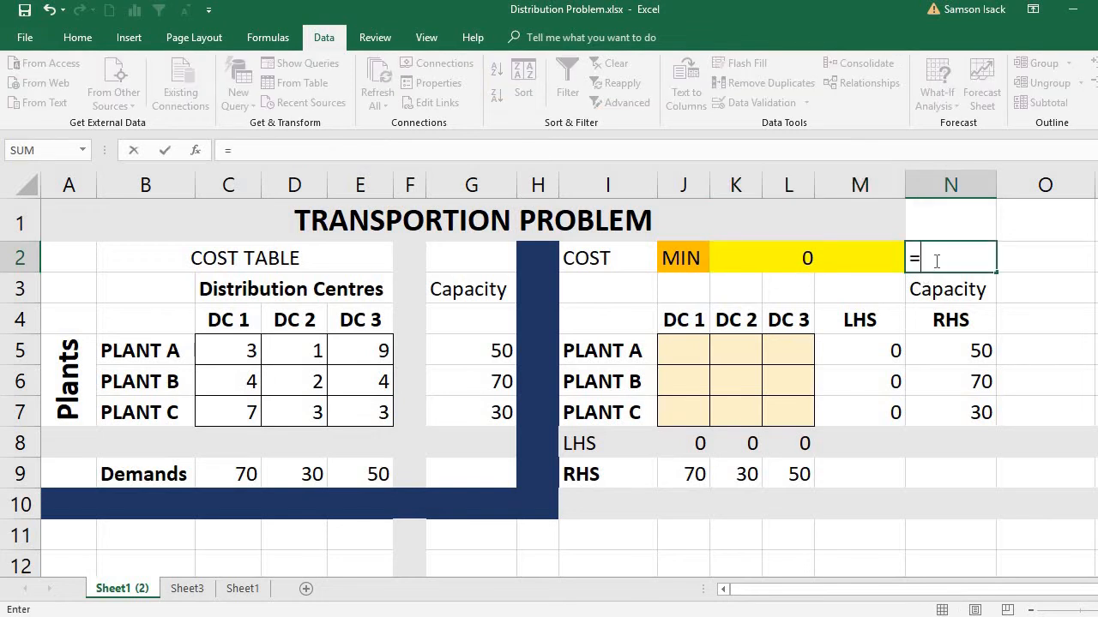
{"action": "left_click", "coordinate": [219, 341]}
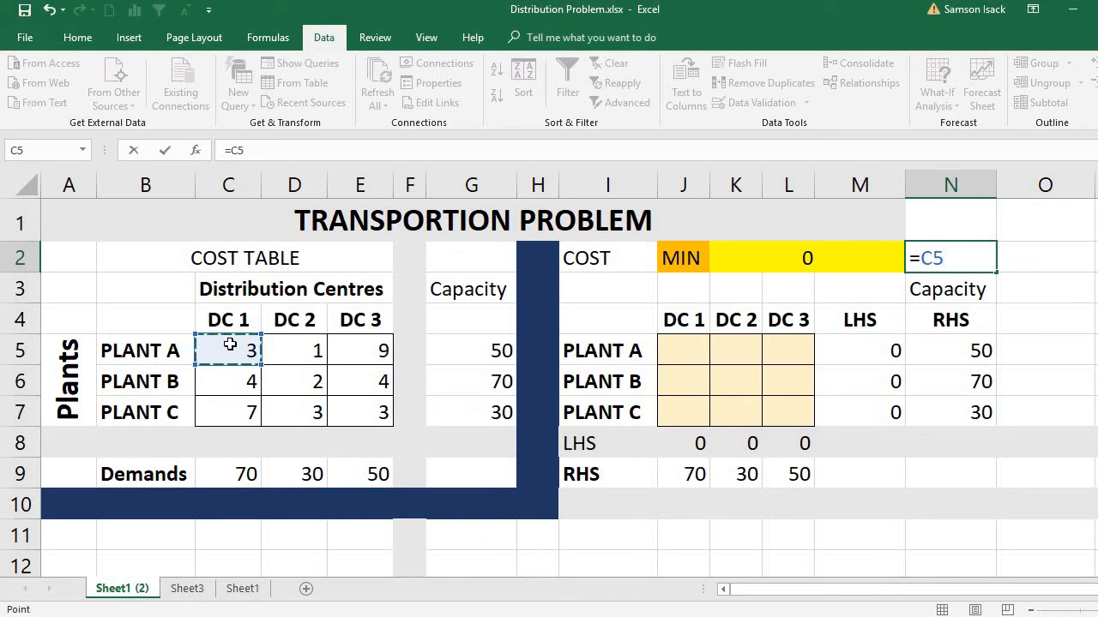
{"action": "type", "text": ")"}
{"action": "key", "text": "BackSpace"}
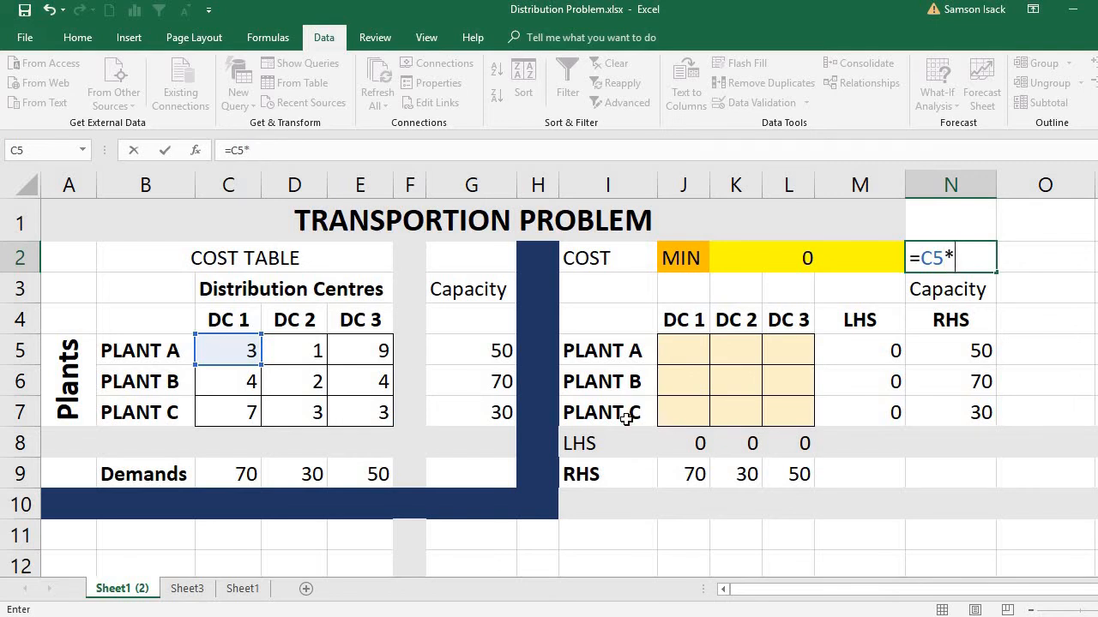
{"action": "left_click", "coordinate": [681, 349]}
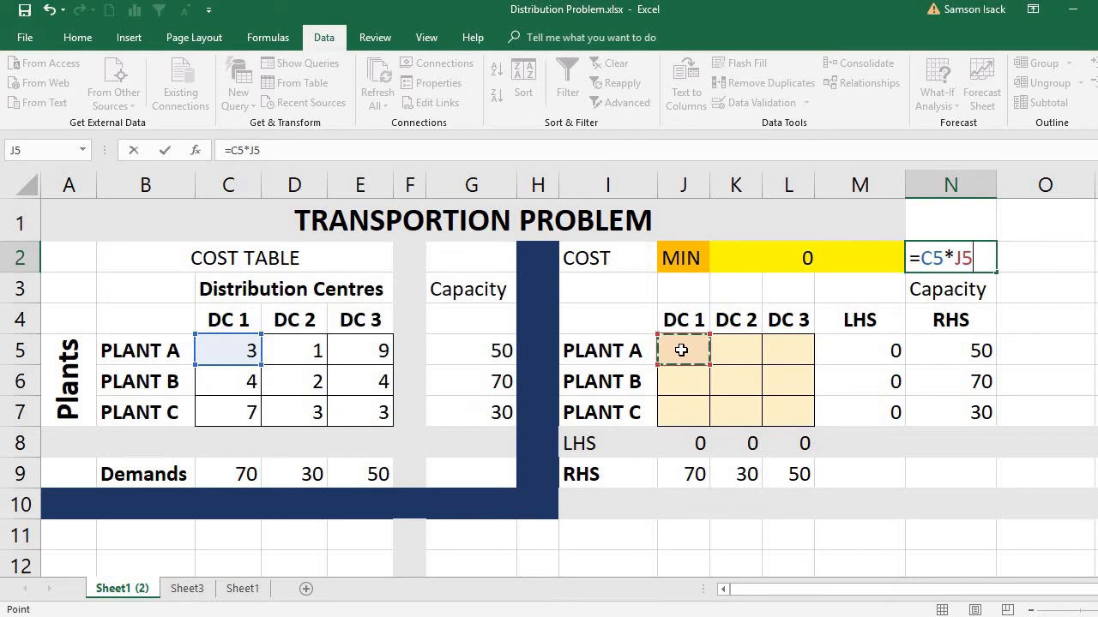
{"action": "type", "text": "+"}
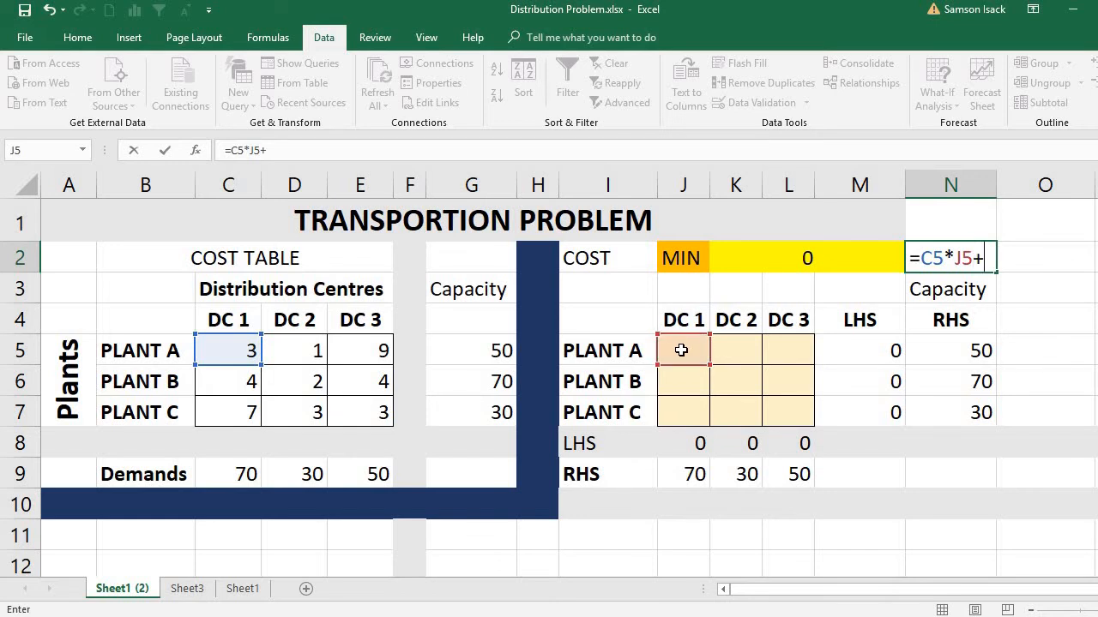
{"action": "left_click", "coordinate": [317, 347]}
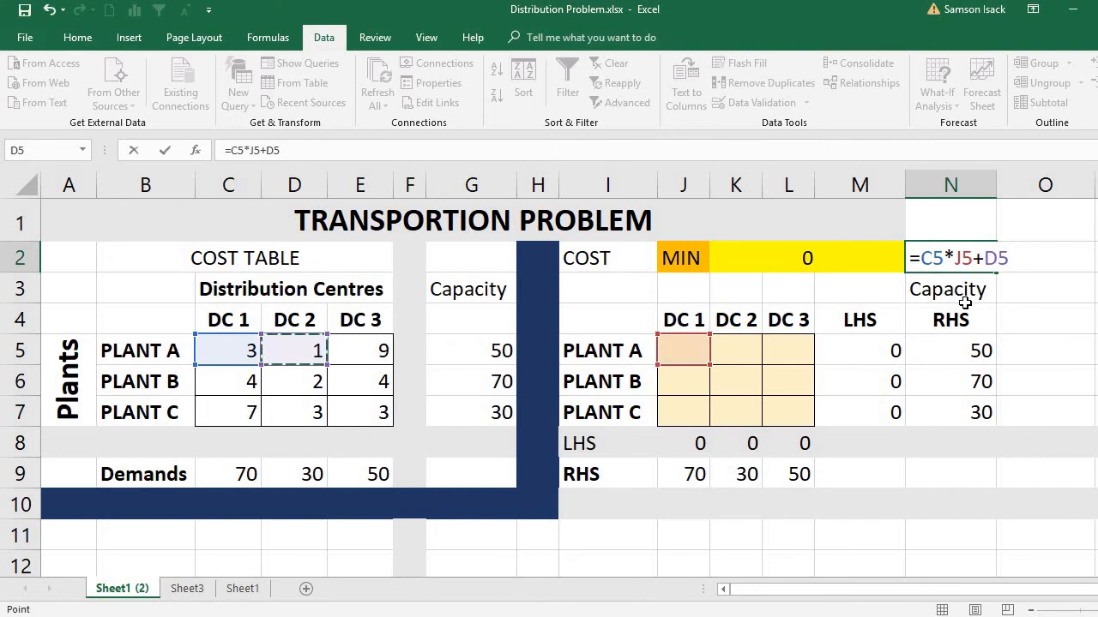
{"action": "type", "text": "_"}
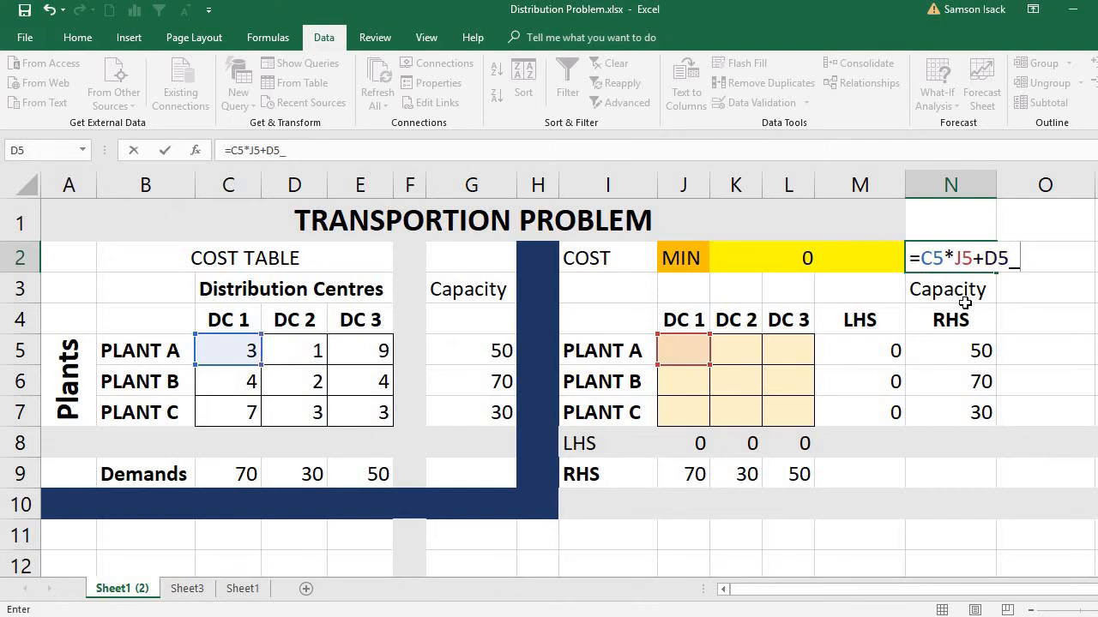
{"action": "key", "text": "BackSpace"}
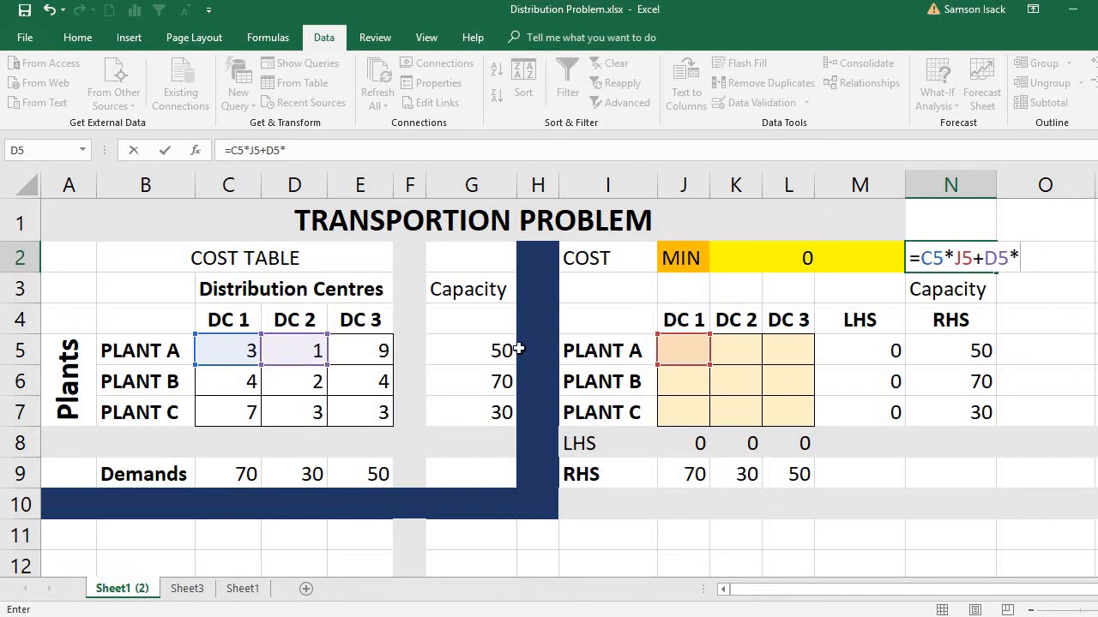
{"action": "left_click", "coordinate": [739, 353]}
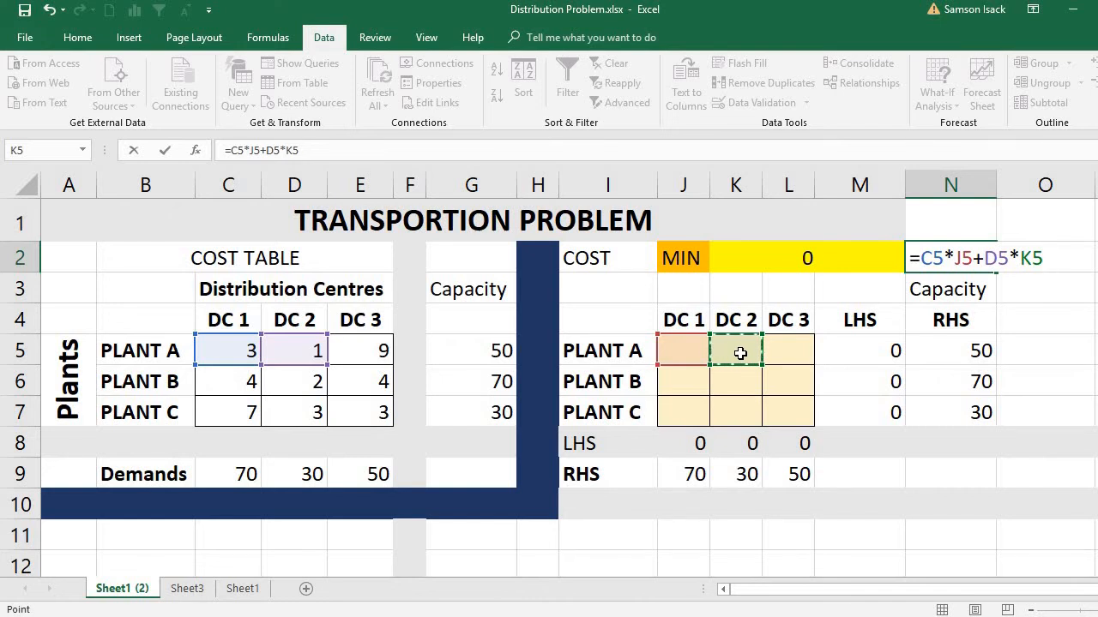
{"action": "type", "text": "+"}
{"action": "key", "text": "BackSpace"}
{"action": "key", "text": "BackSpace"}
{"action": "key", "text": "Escape"}
{"action": "key", "text": "Down"}
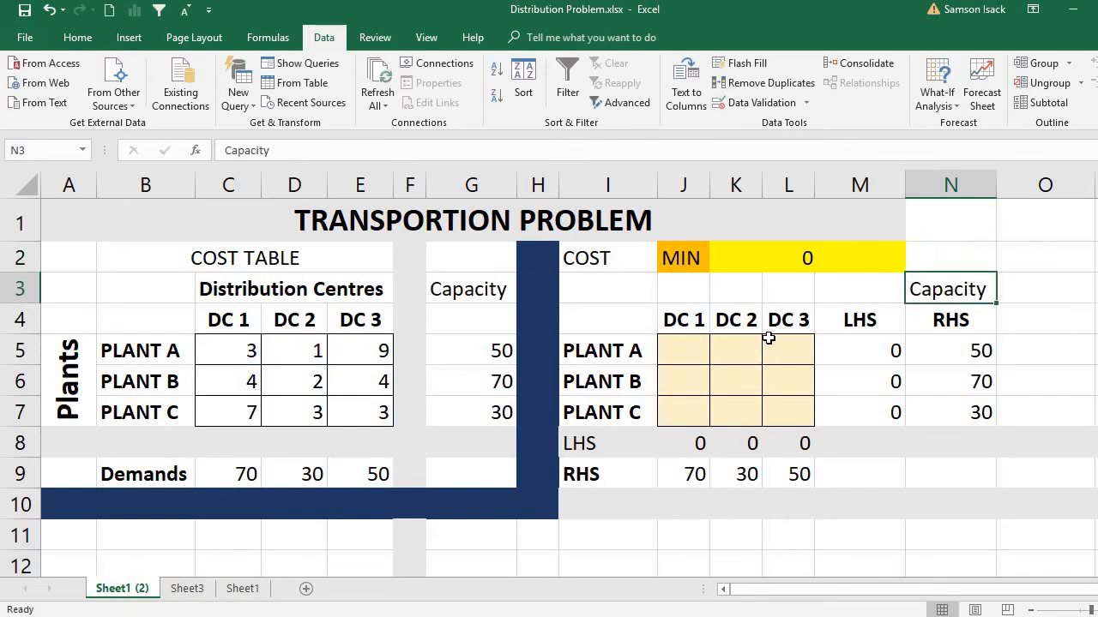
Step: Check the cost formula in K2 against the cost table C5:E7 and the shipment cells J5:L7
{"action": "left_click", "coordinate": [779, 260]}
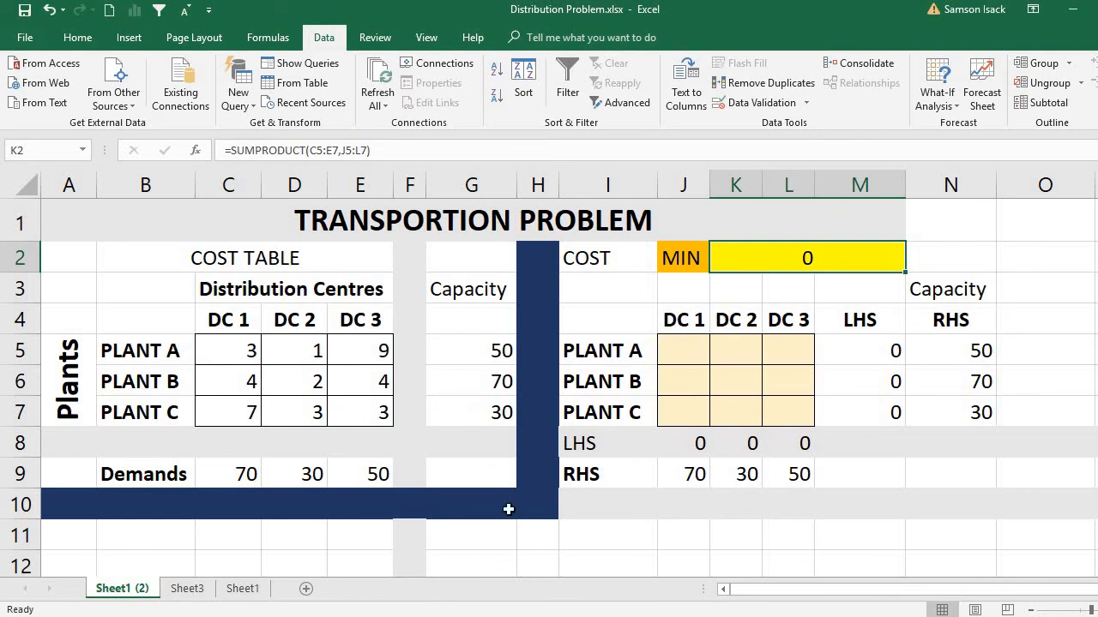
{"action": "left_click_drag", "start_coordinate": [238, 350], "coordinate": [375, 408]}
{"action": "left_click_drag", "start_coordinate": [671, 350], "coordinate": [779, 409]}
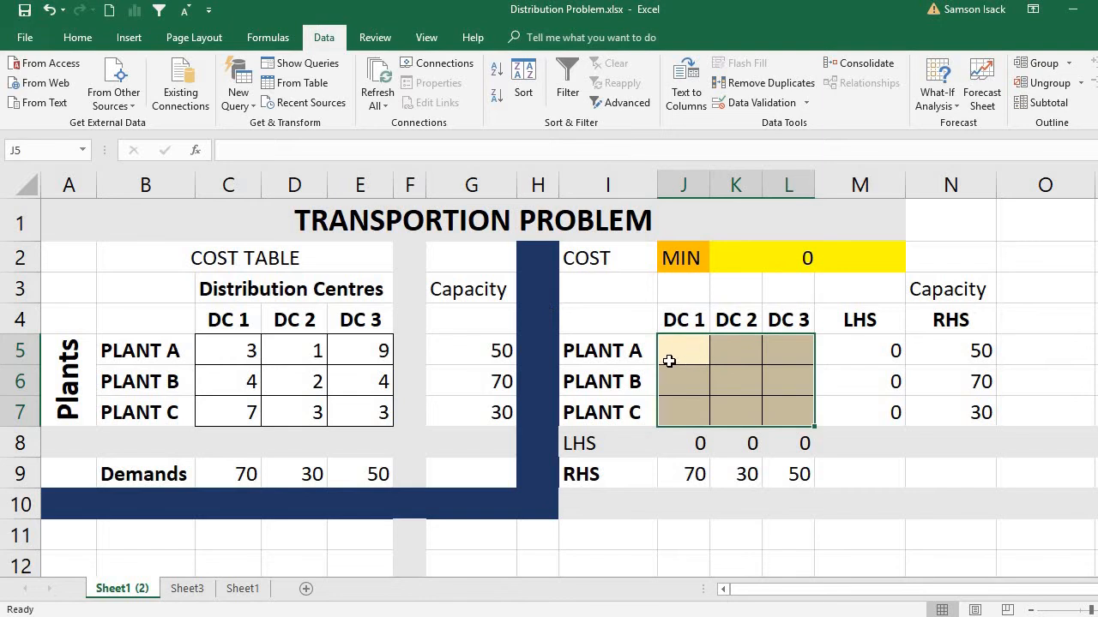
{"action": "left_click", "coordinate": [698, 341]}
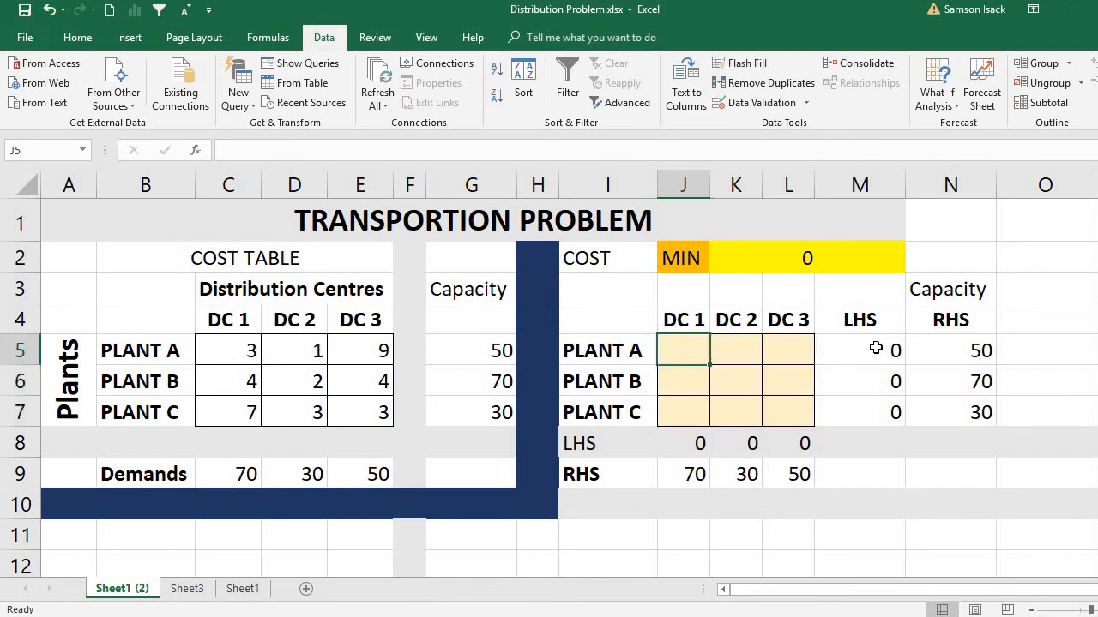
{"action": "left_click", "coordinate": [780, 254]}
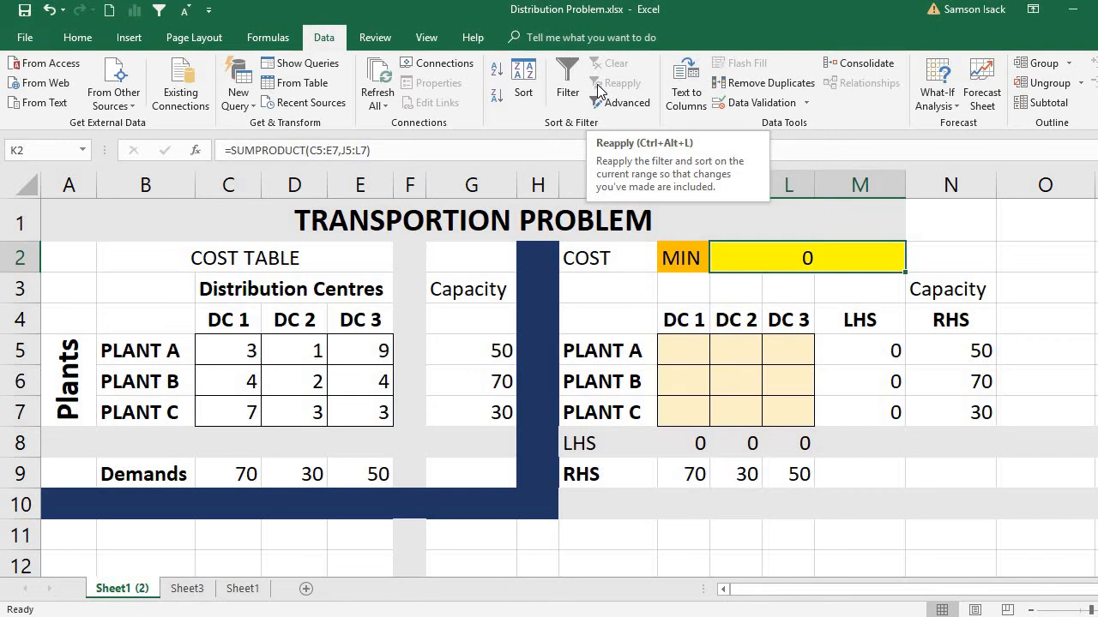
Step: Enable the Solver Add-in from the available Excel Add-ins
{"action": "left_click", "coordinate": [28, 38]}
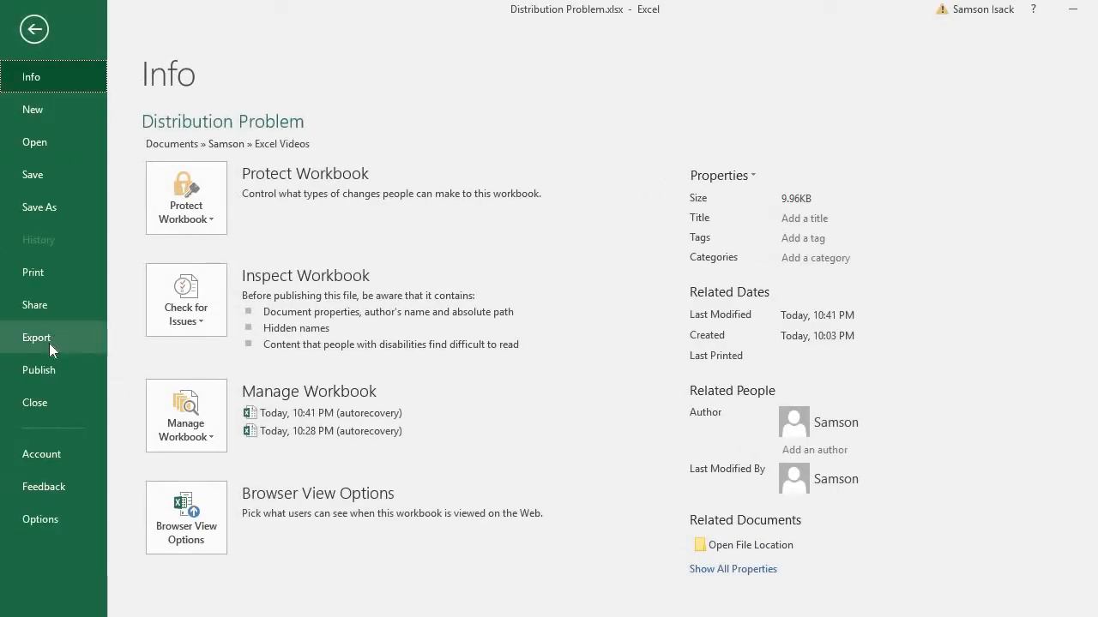
{"action": "left_click", "coordinate": [34, 519]}
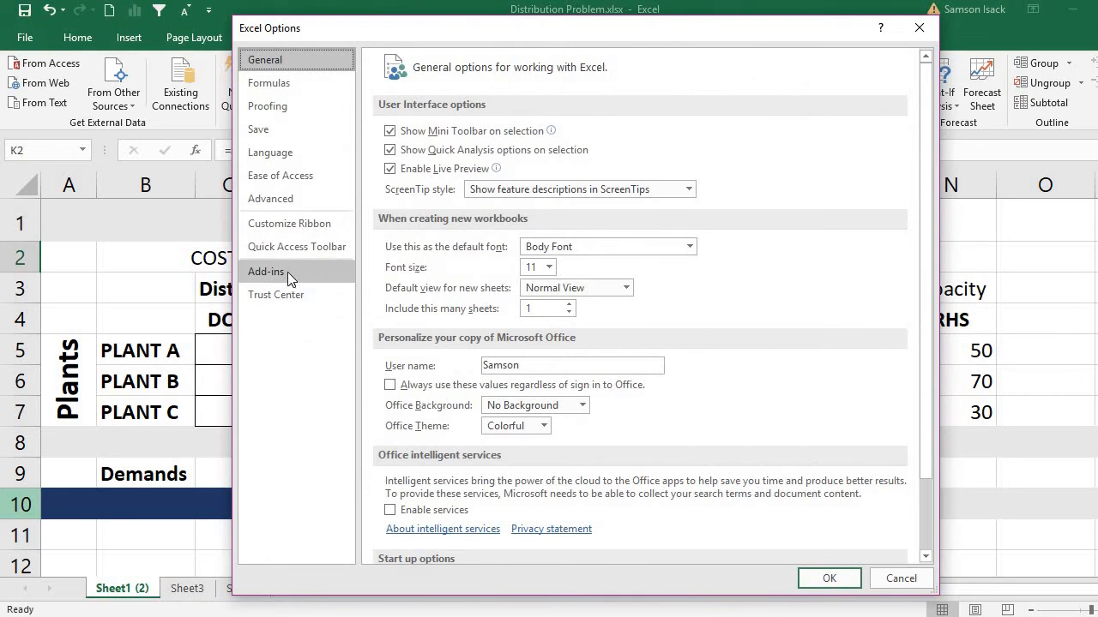
{"action": "left_click", "coordinate": [288, 272]}
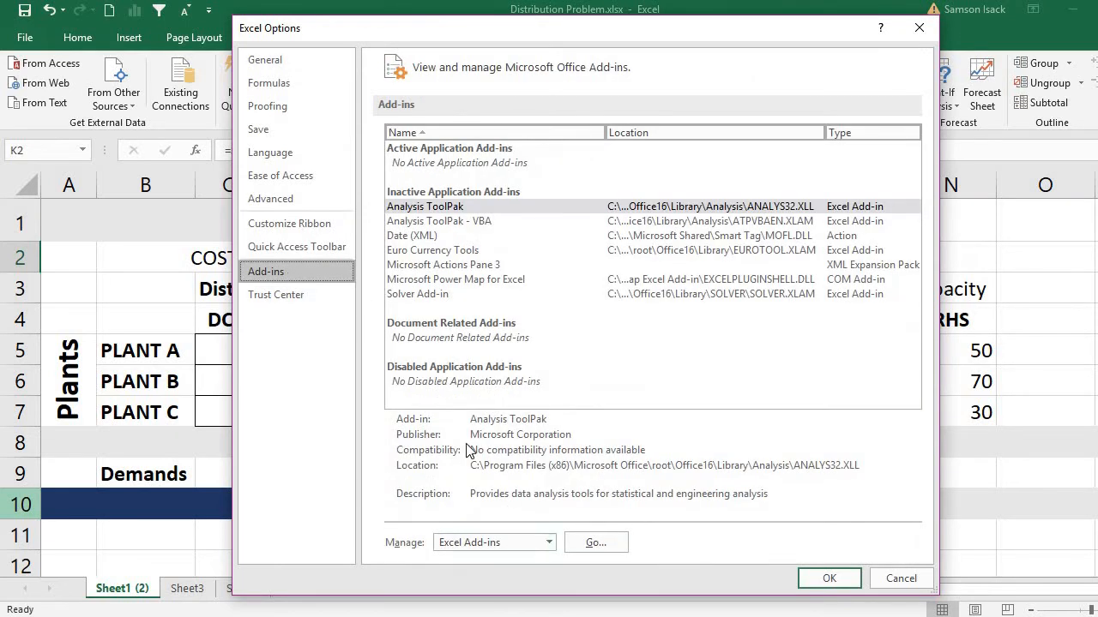
{"action": "left_click", "coordinate": [436, 295]}
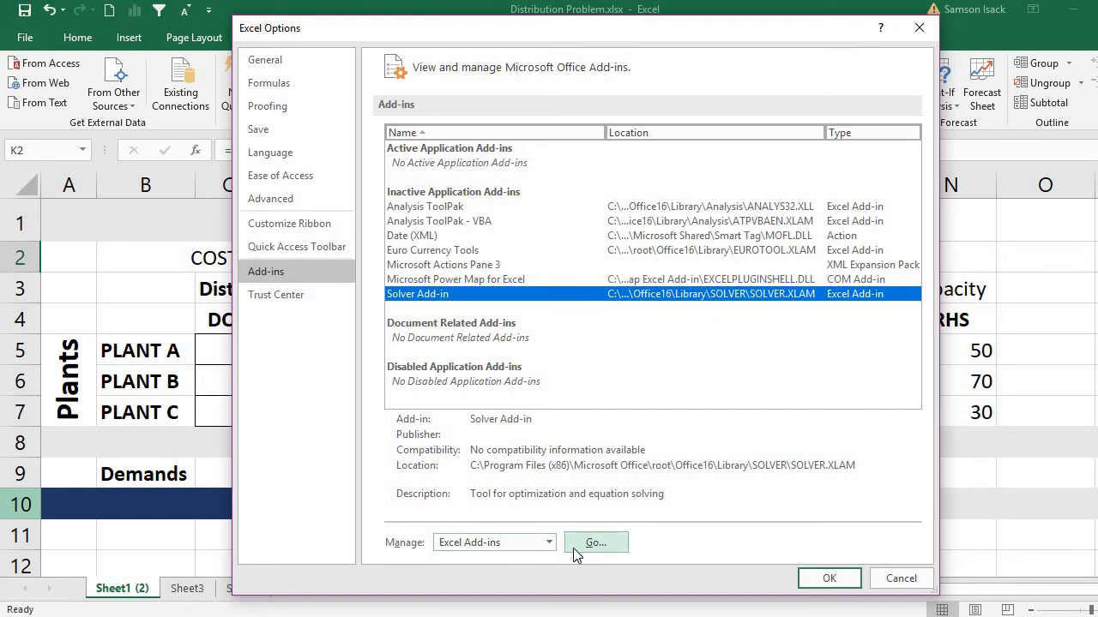
{"action": "left_click", "coordinate": [595, 543]}
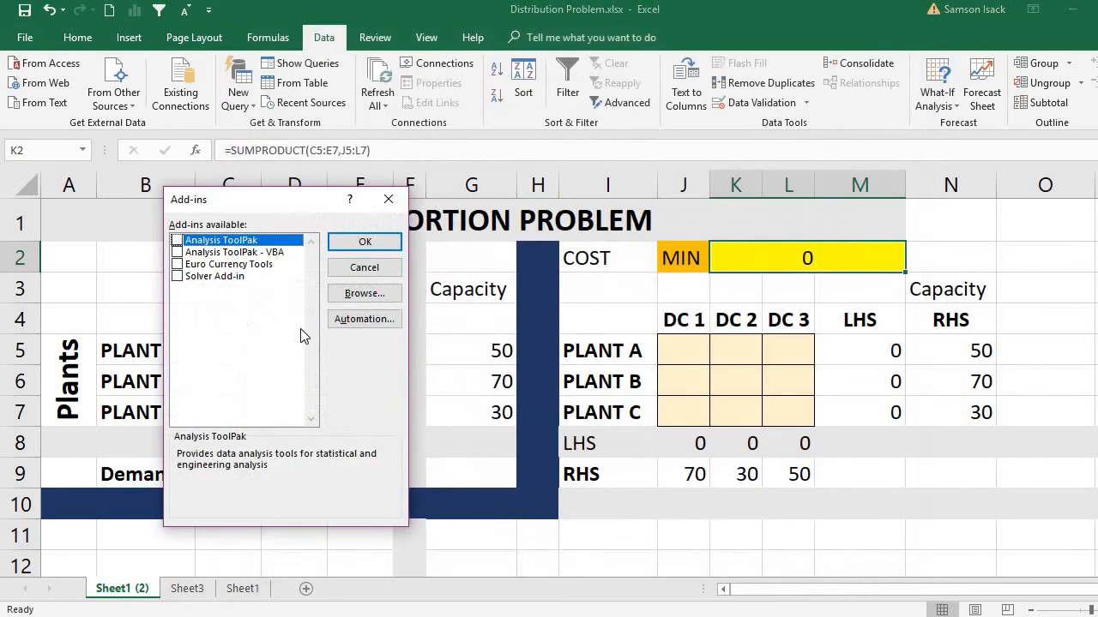
{"action": "left_click", "coordinate": [177, 276]}
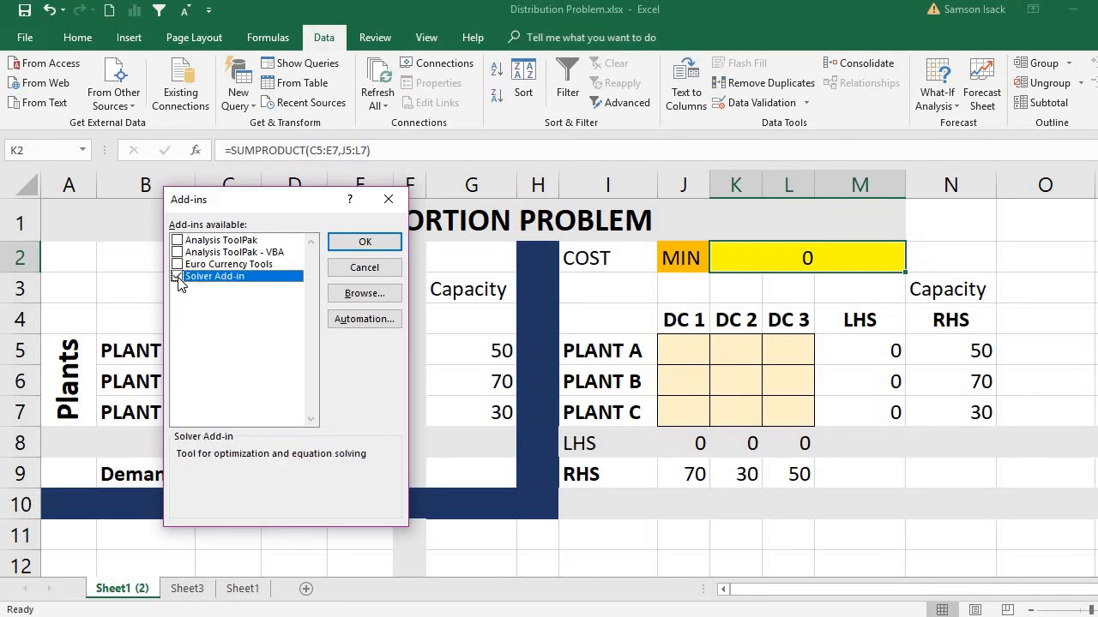
{"action": "left_click", "coordinate": [365, 242]}
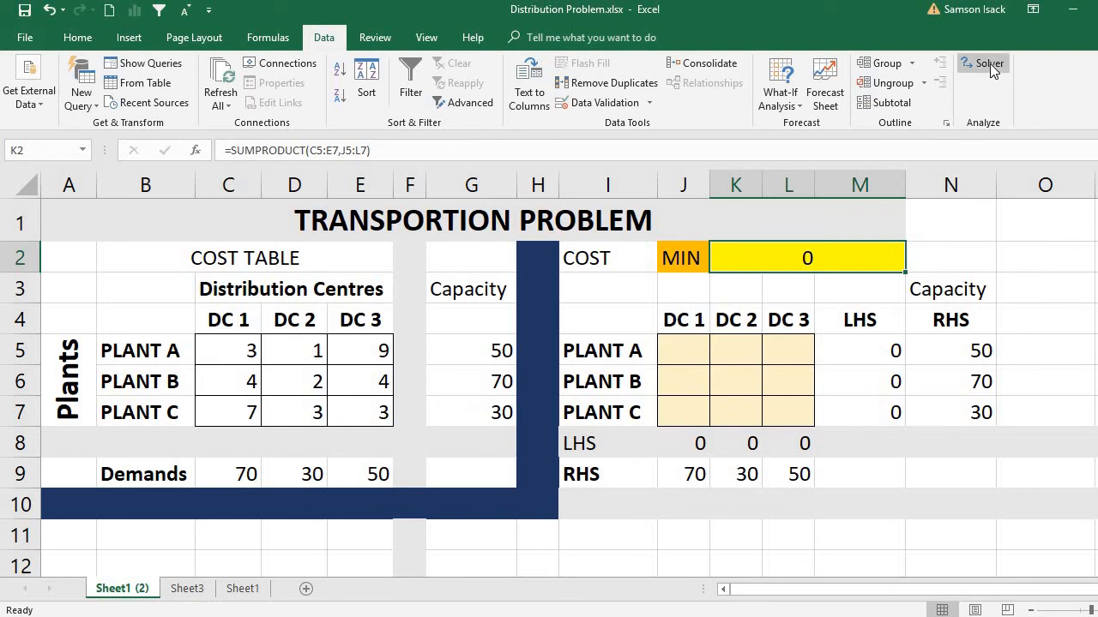
Step: Open Solver and reset all of its existing parameters and constraints
{"action": "left_click", "coordinate": [990, 64]}
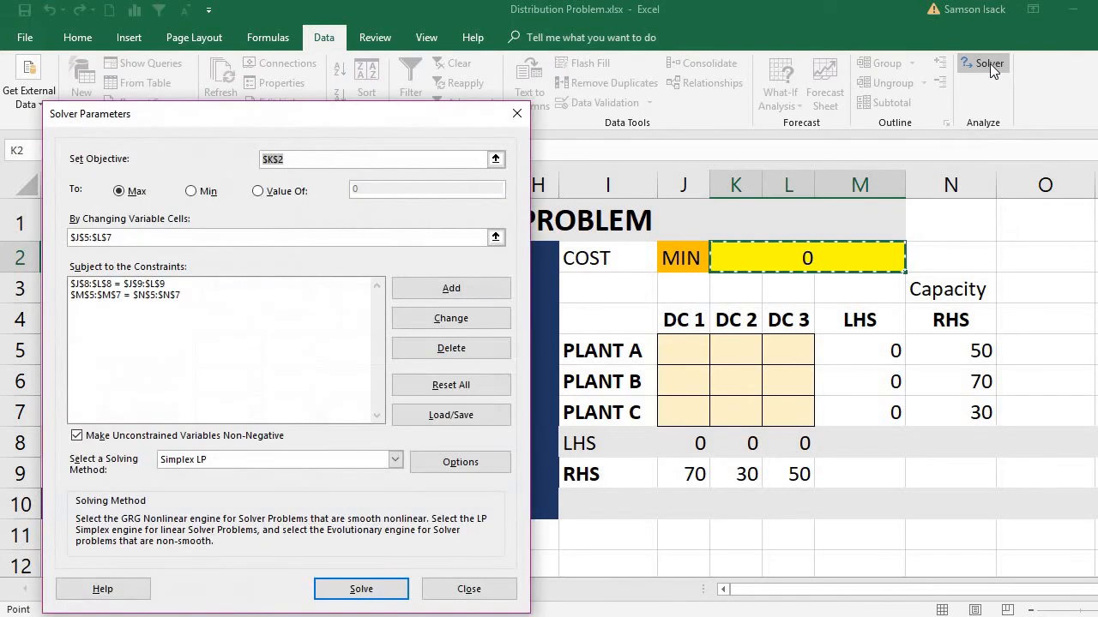
{"action": "left_click", "coordinate": [466, 386]}
{"action": "left_click", "coordinate": [561, 350]}
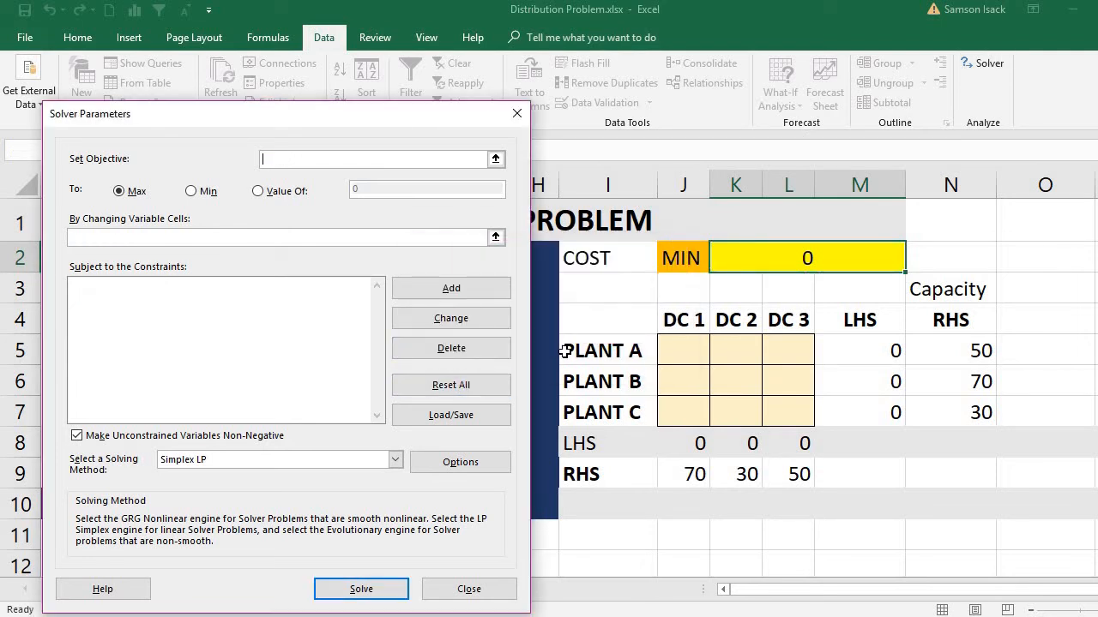
Step: Set the Solver objective to the total cost cell K2 and choose Min as the optimisation goal
{"action": "left_click_drag", "start_coordinate": [311, 124], "coordinate": [297, 234]}
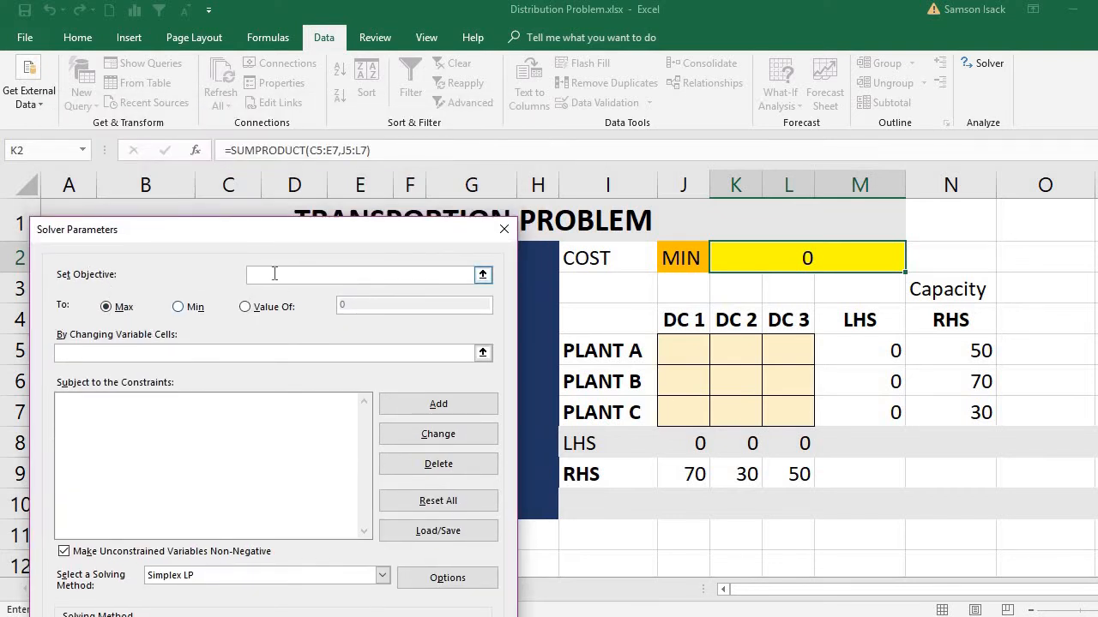
{"action": "left_click", "coordinate": [748, 266]}
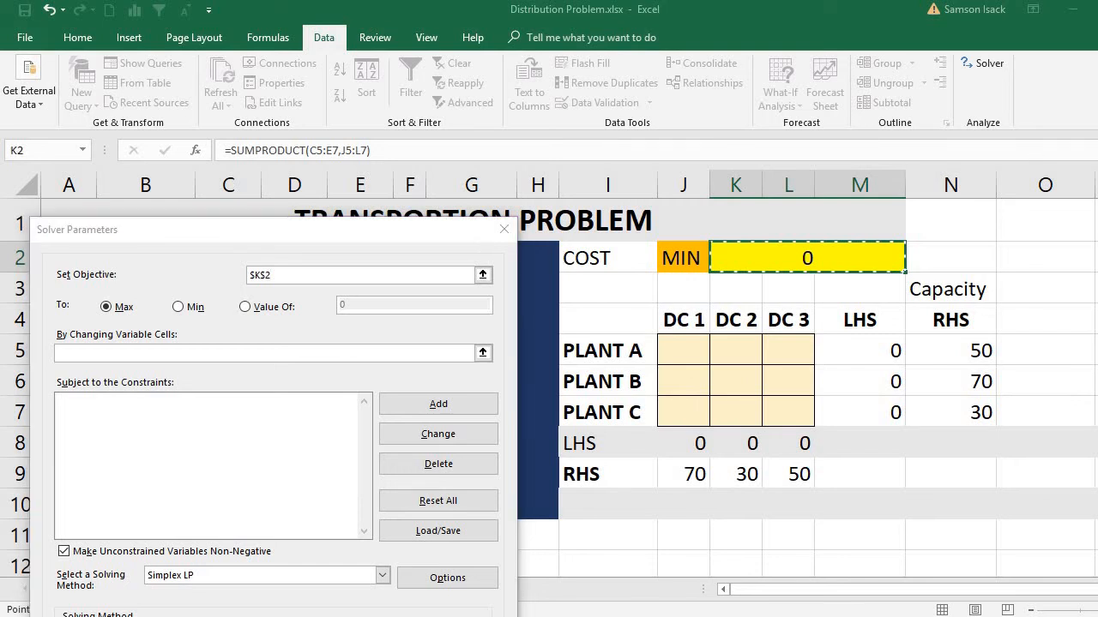
{"action": "key", "text": "ctrl+F1"}
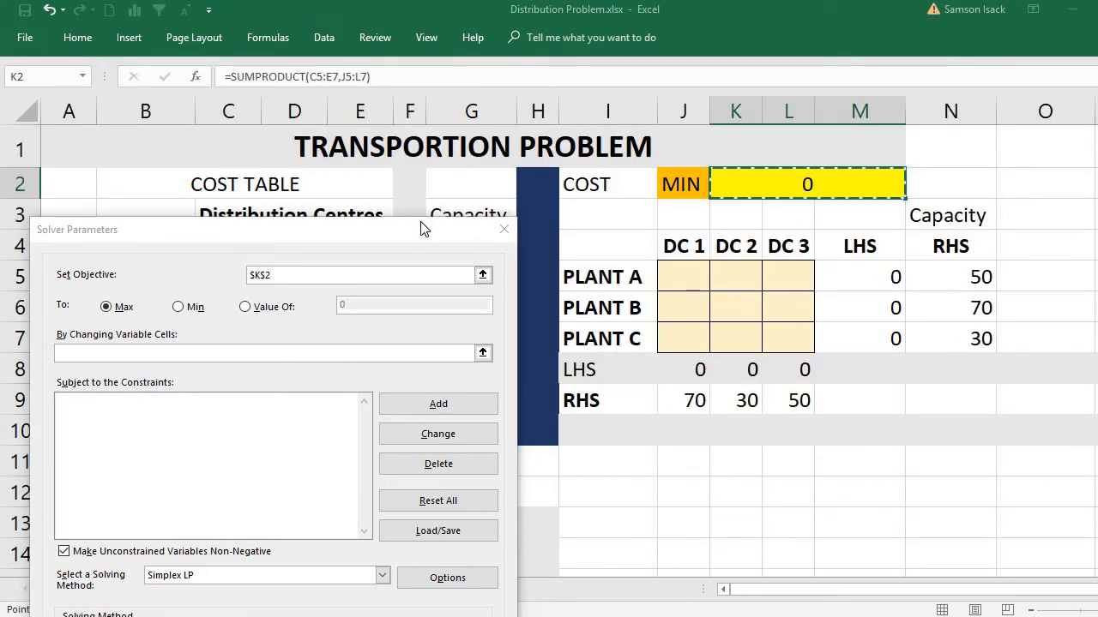
{"action": "left_click_drag", "start_coordinate": [421, 228], "coordinate": [434, 193]}
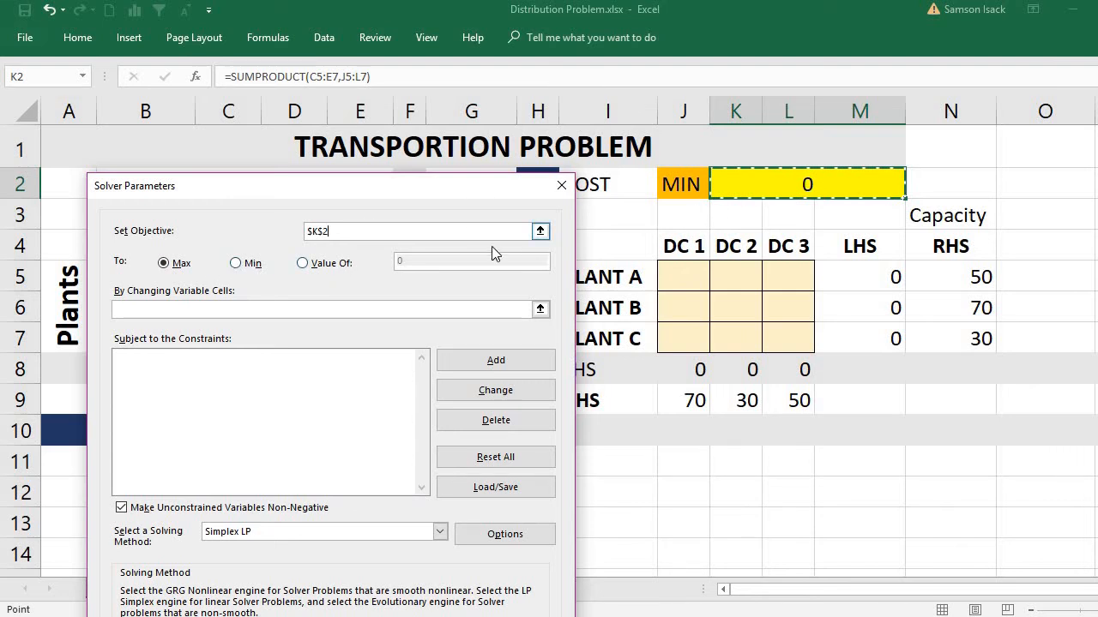
{"action": "left_click", "coordinate": [236, 265]}
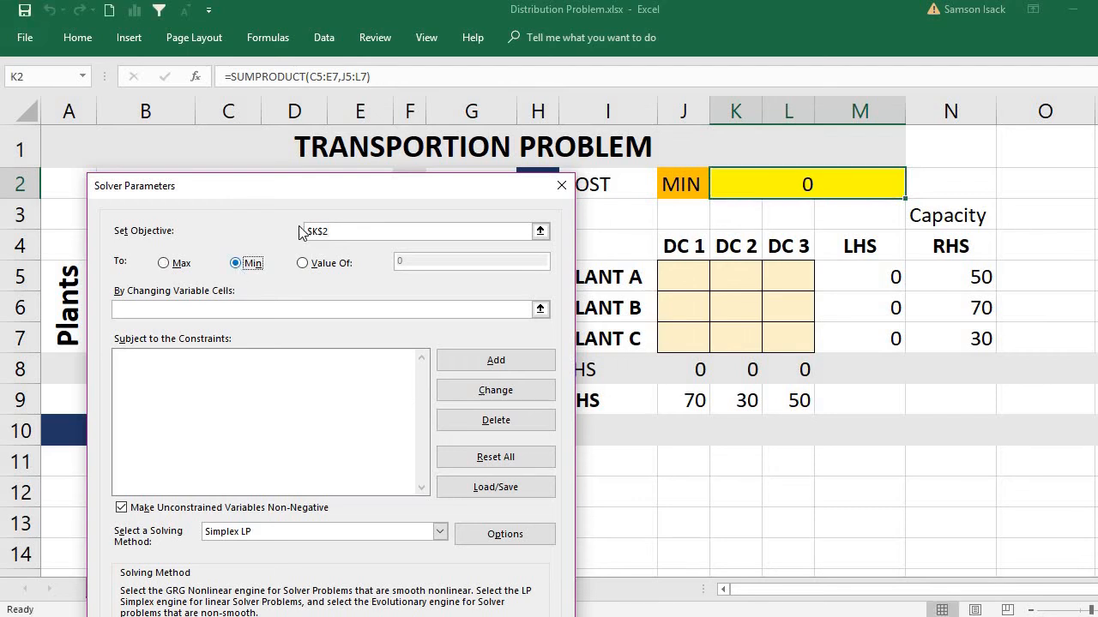
Step: Define the shipment cells J5:L7 as the Solver's changing variable cells
{"action": "left_click_drag", "start_coordinate": [332, 190], "coordinate": [294, 273]}
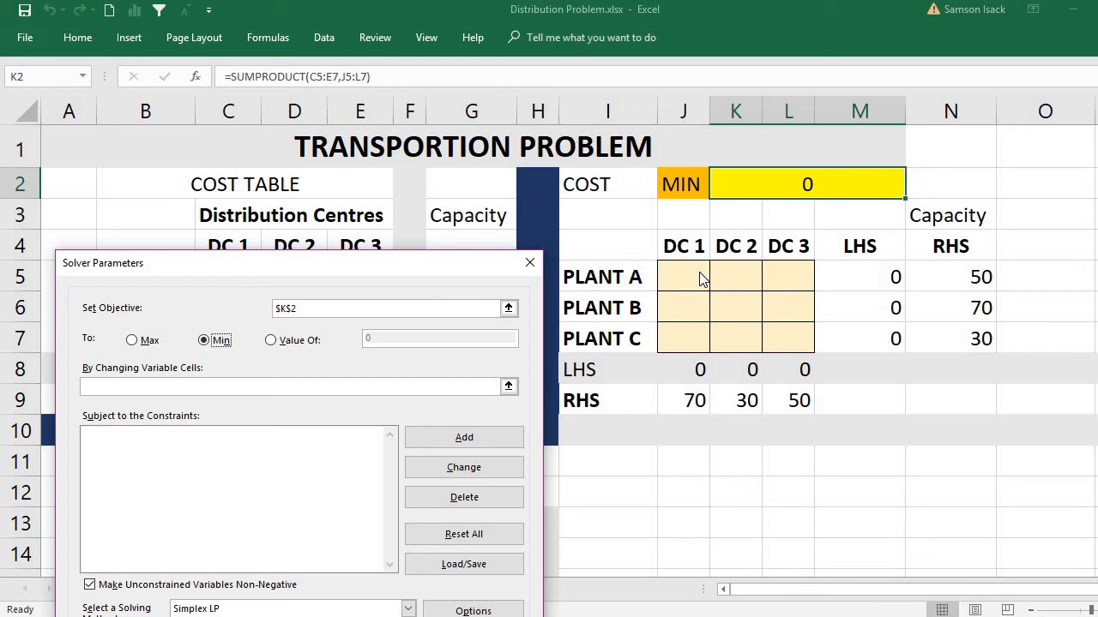
{"action": "left_click", "coordinate": [395, 386]}
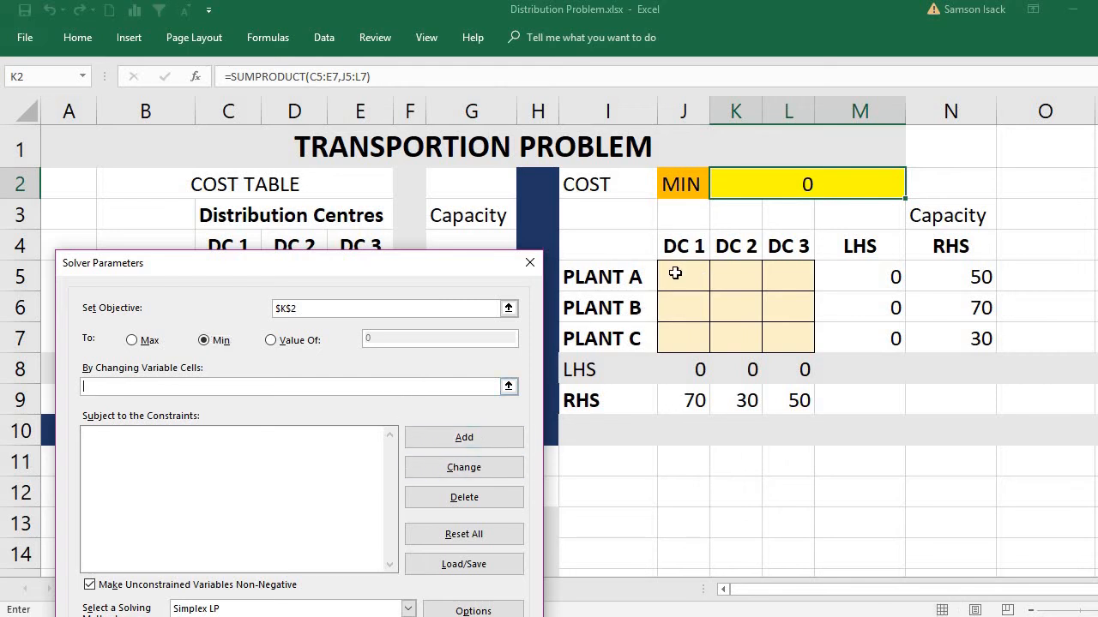
{"action": "left_click_drag", "start_coordinate": [676, 271], "coordinate": [773, 327]}
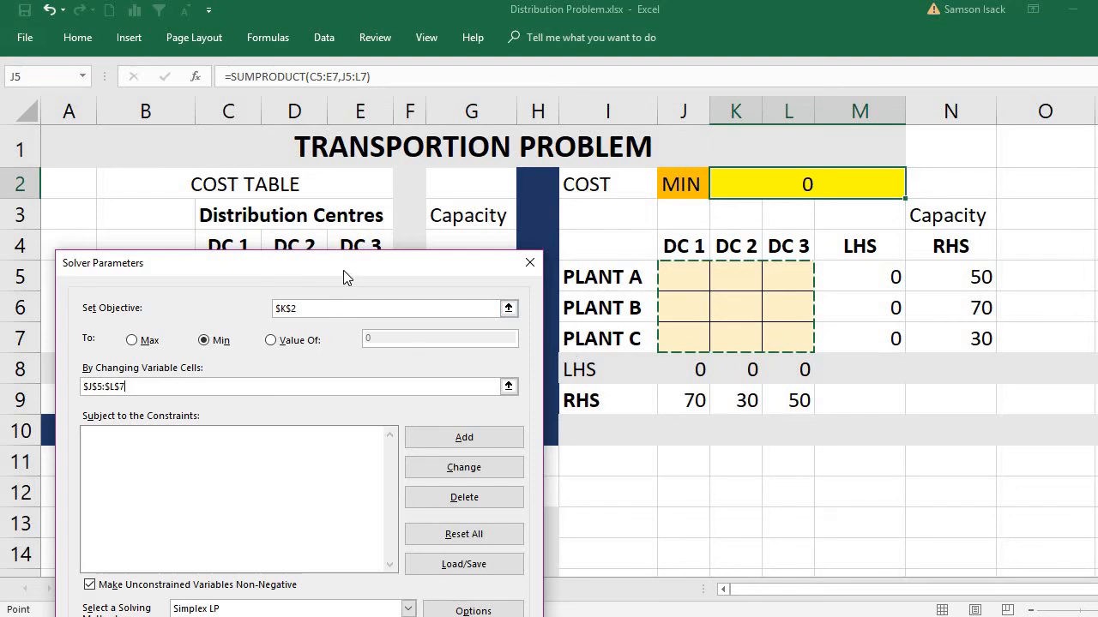
Step: Add a Solver constraint making Plant A's LHS cell M5 equal (=) to its capacity cell N5
{"action": "left_click_drag", "start_coordinate": [343, 271], "coordinate": [322, 136]}
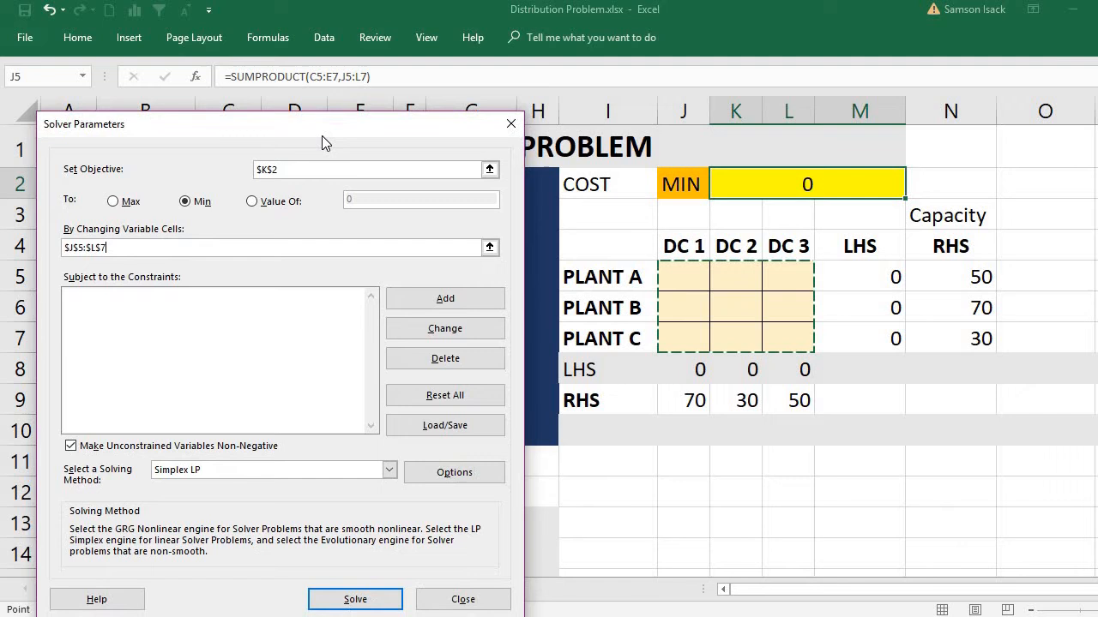
{"action": "left_click", "coordinate": [413, 302]}
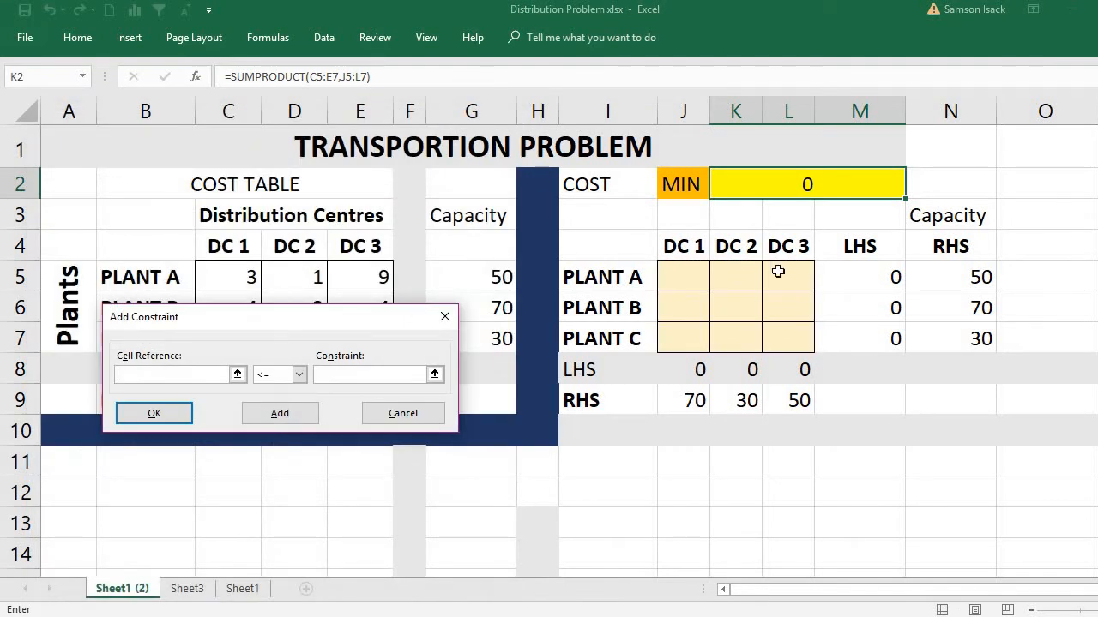
{"action": "left_click", "coordinate": [890, 279]}
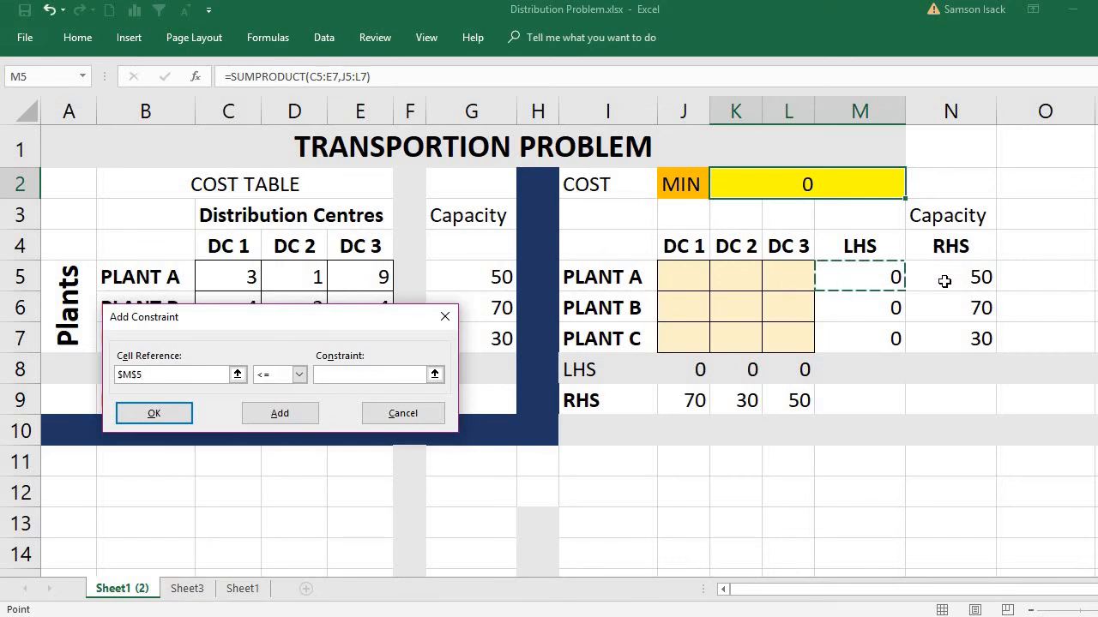
{"action": "left_click", "coordinate": [299, 375]}
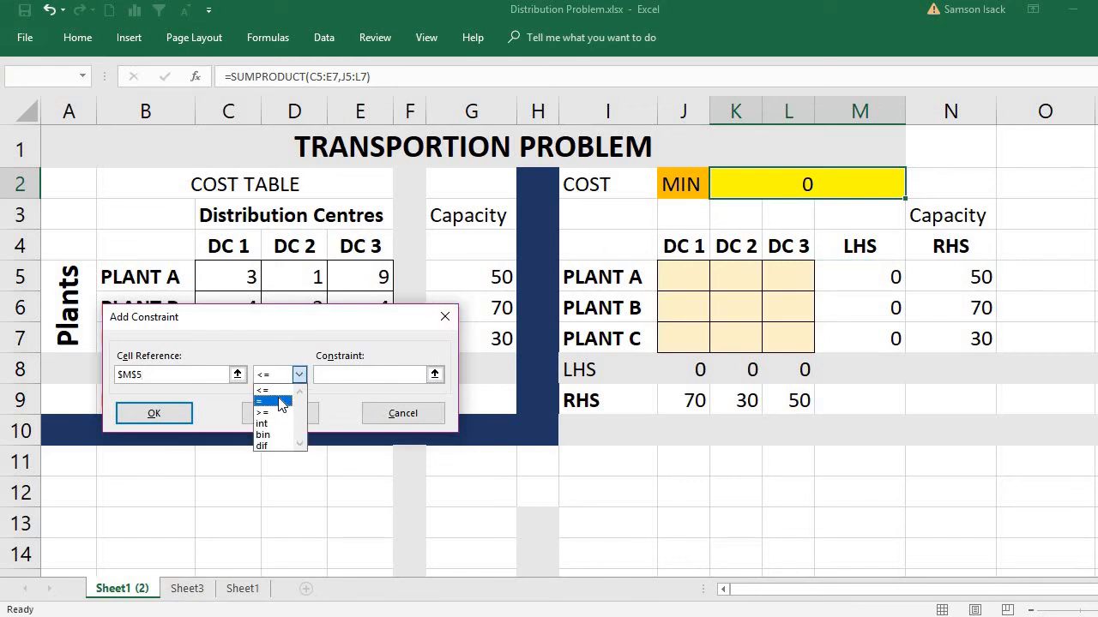
{"action": "left_click", "coordinate": [281, 401]}
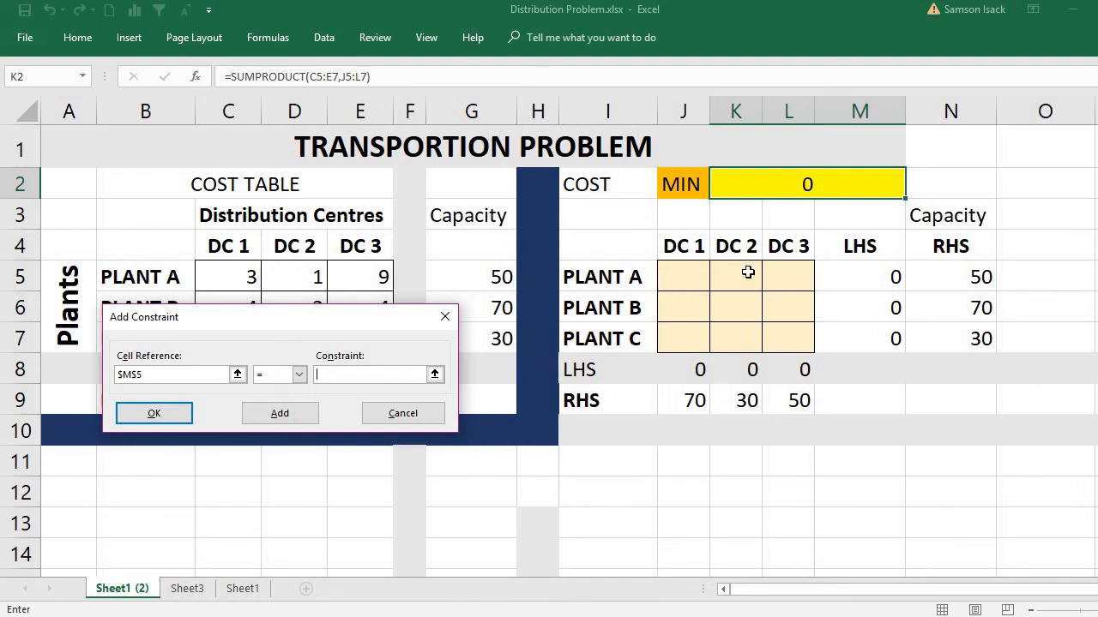
{"action": "left_click", "coordinate": [853, 281]}
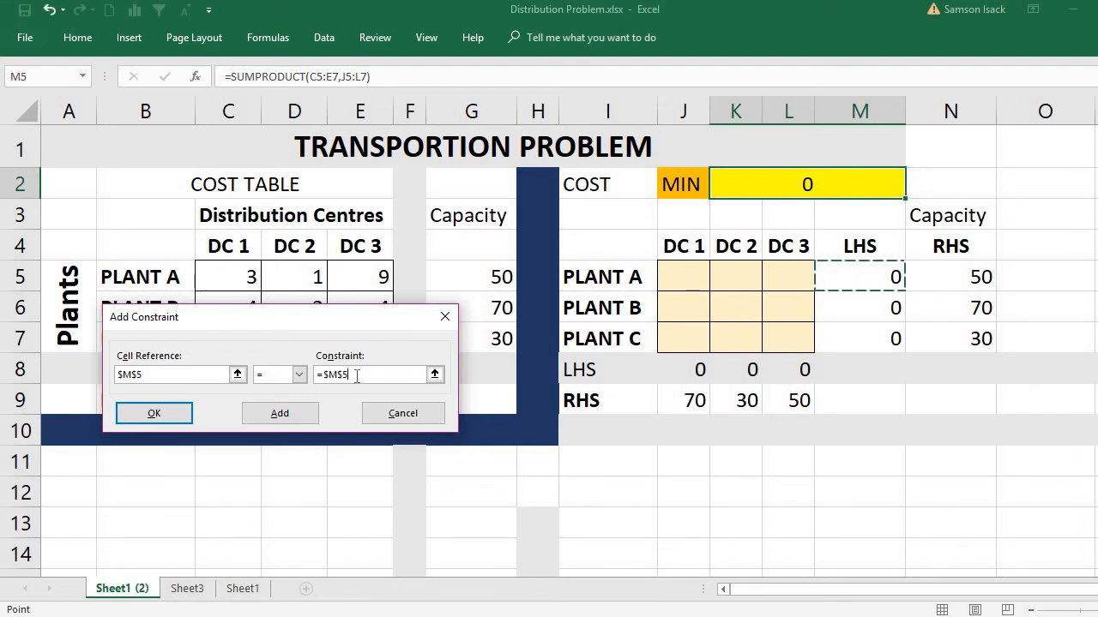
{"action": "left_click_drag", "start_coordinate": [351, 375], "coordinate": [281, 369]}
{"action": "key", "text": "BackSpace"}
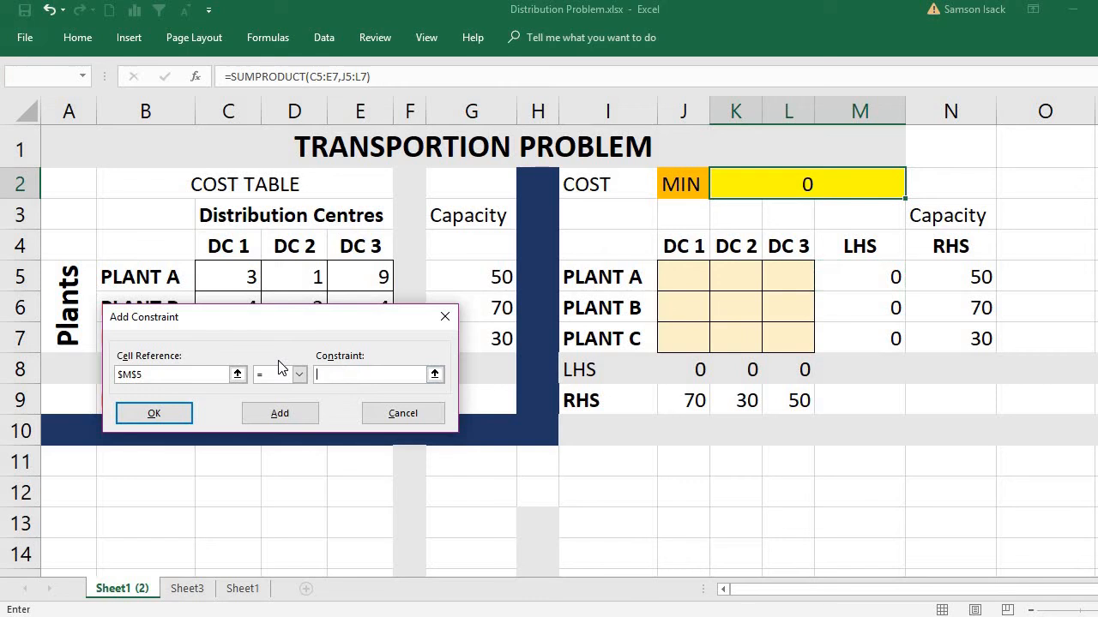
{"action": "left_click", "coordinate": [964, 278]}
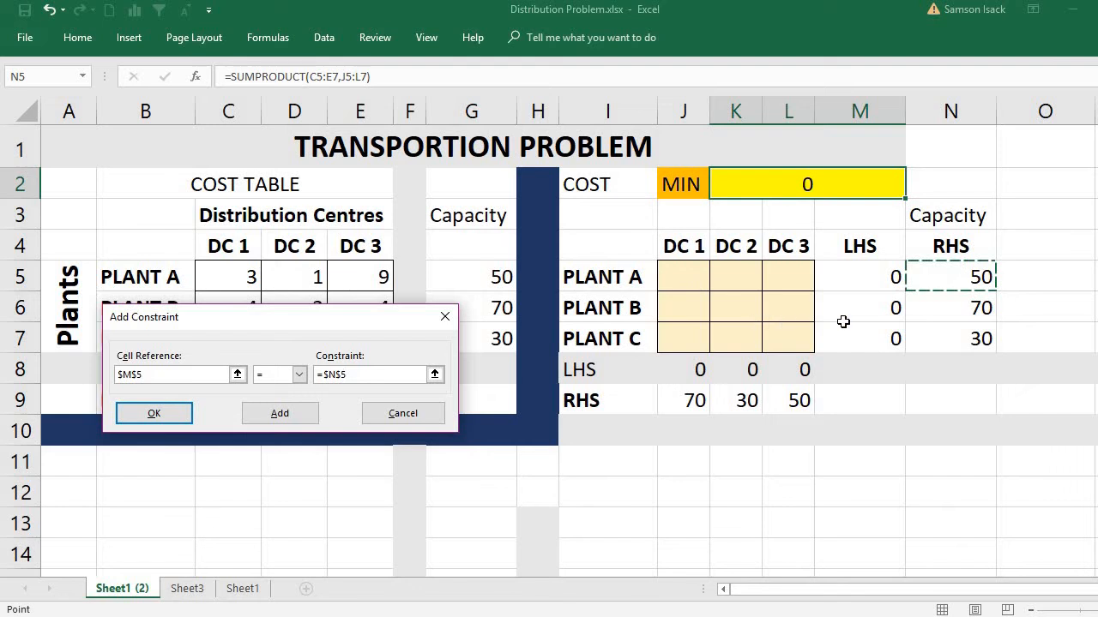
{"action": "left_click", "coordinate": [322, 376]}
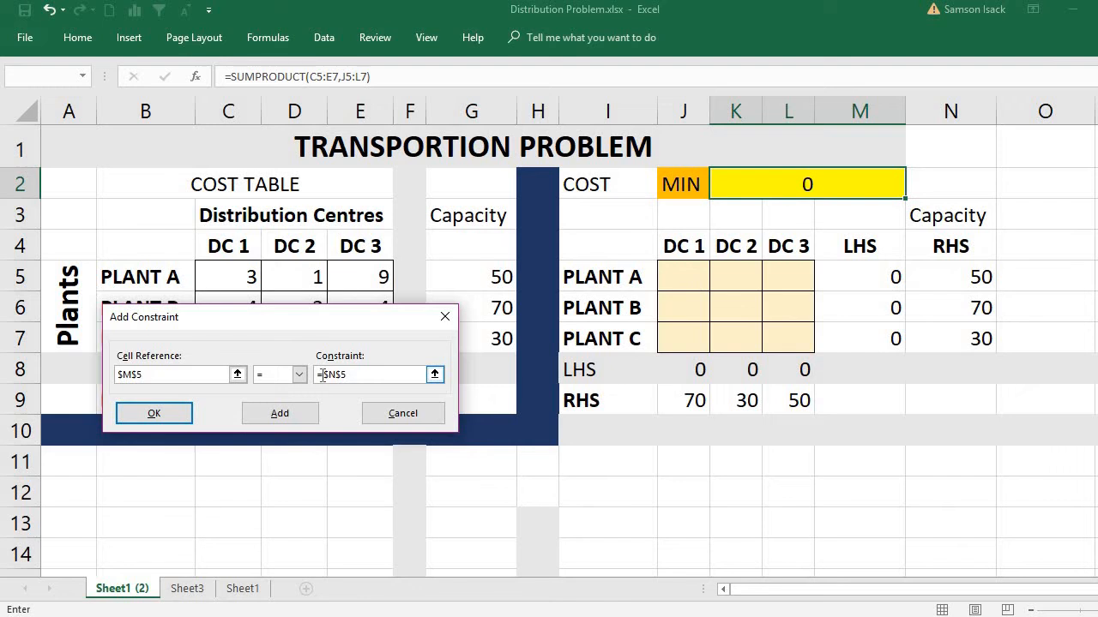
{"action": "key", "text": "BackSpace"}
{"action": "left_click", "coordinate": [283, 415]}
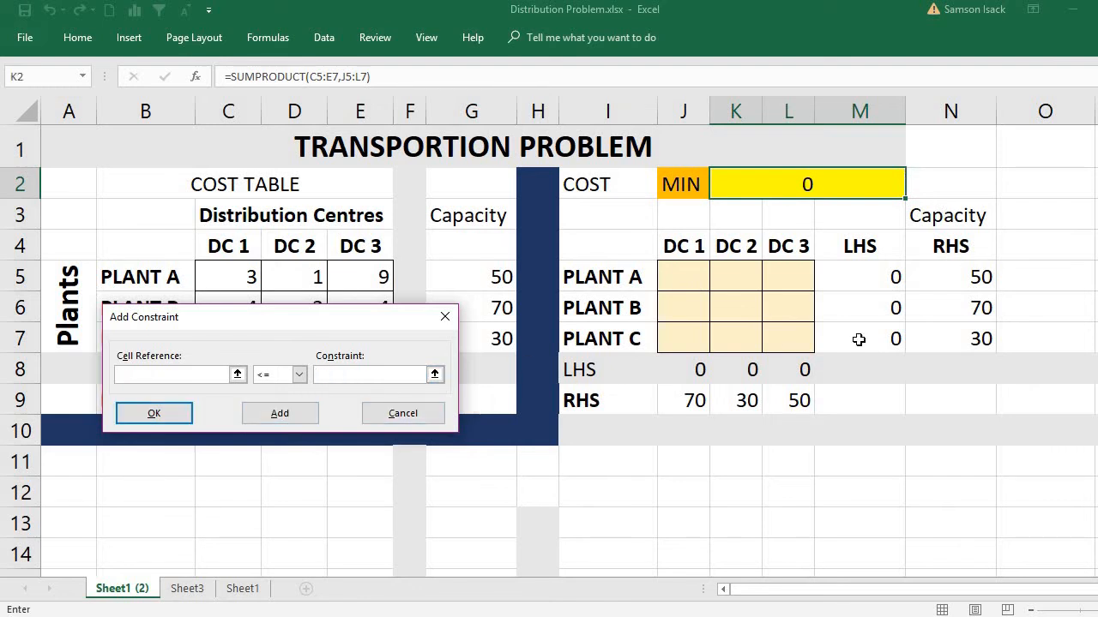
Step: Add a Solver constraint making Plant B's LHS cell M6 equal (=) to its capacity cell N6
{"action": "left_click", "coordinate": [866, 309]}
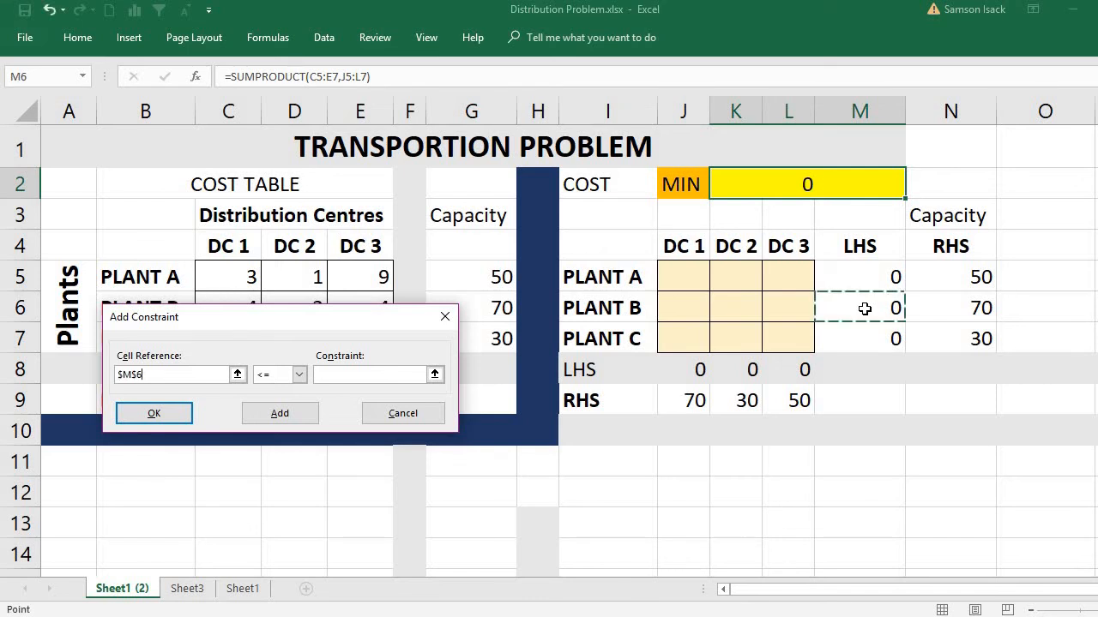
{"action": "left_click", "coordinate": [298, 375]}
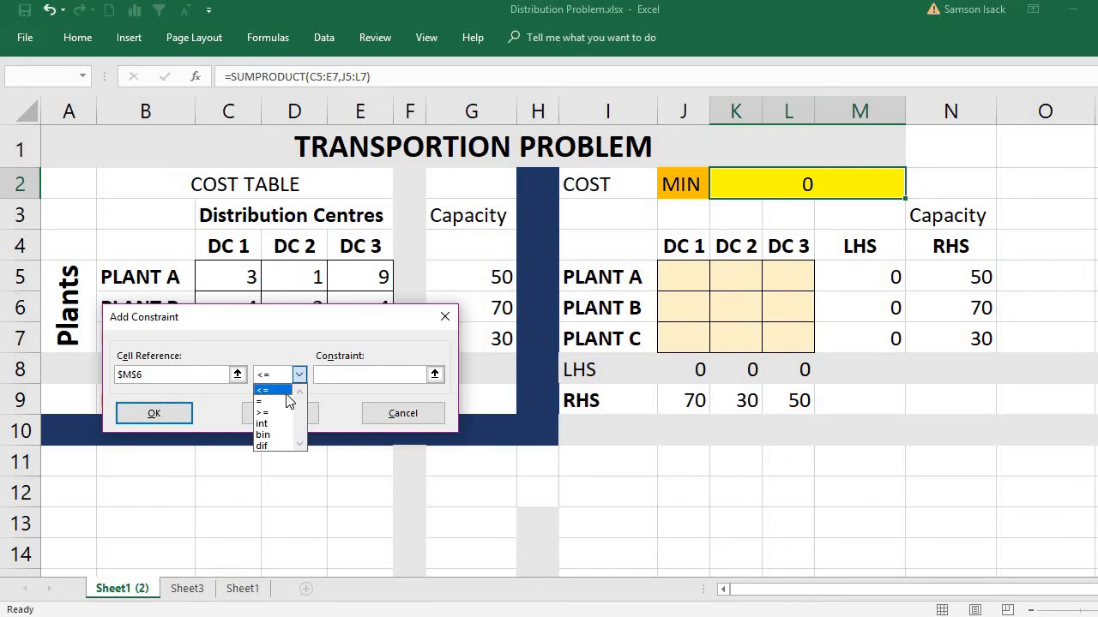
{"action": "left_click", "coordinate": [288, 401]}
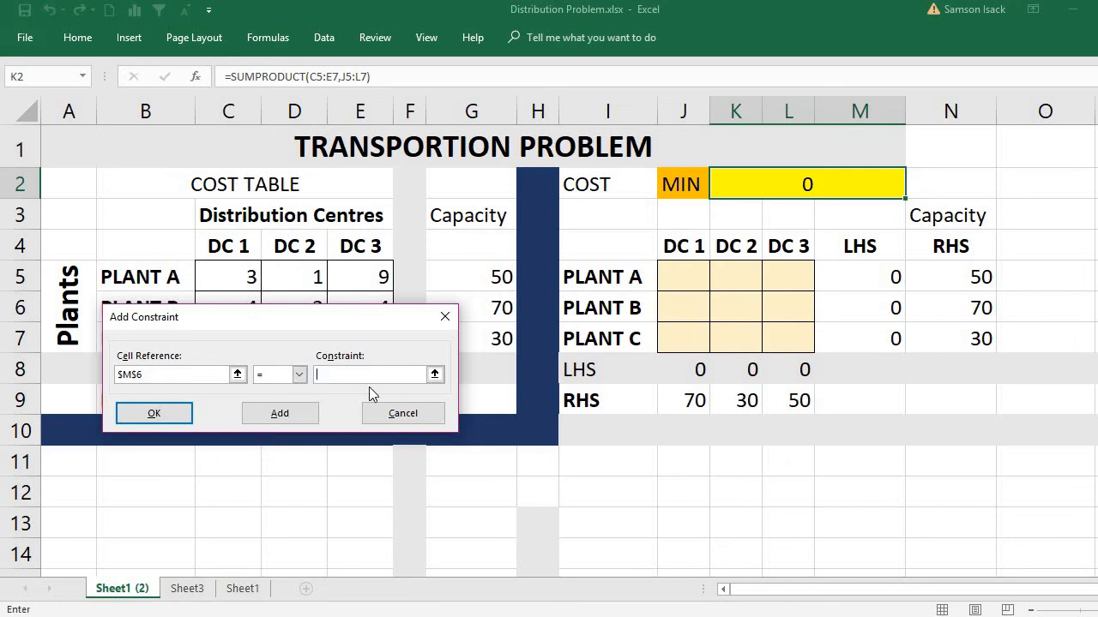
{"action": "left_click", "coordinate": [962, 307]}
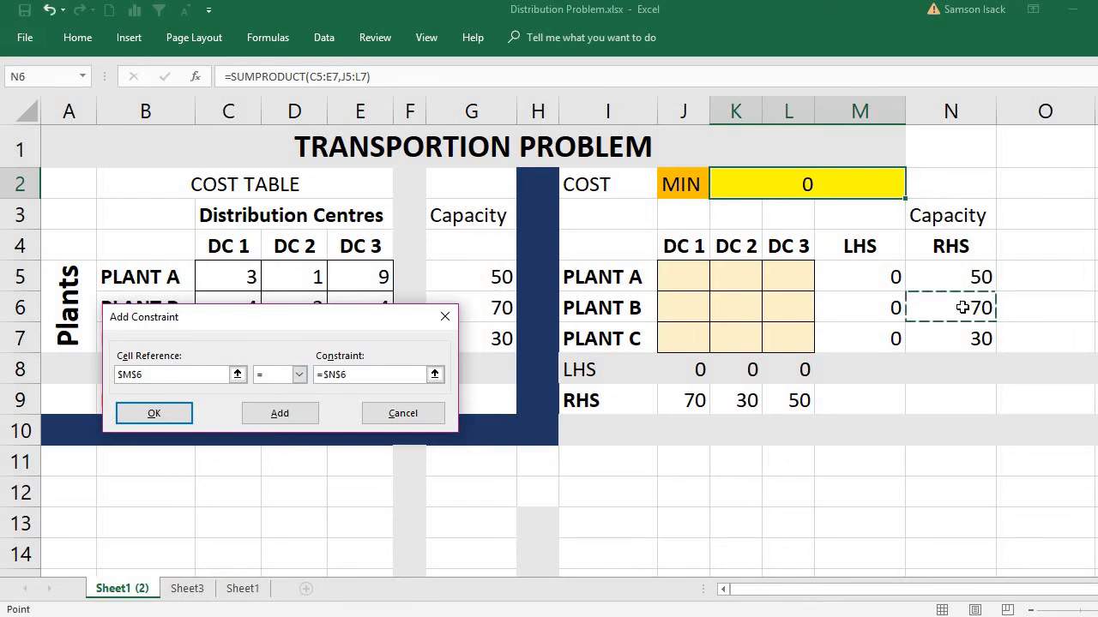
{"action": "left_click", "coordinate": [273, 417]}
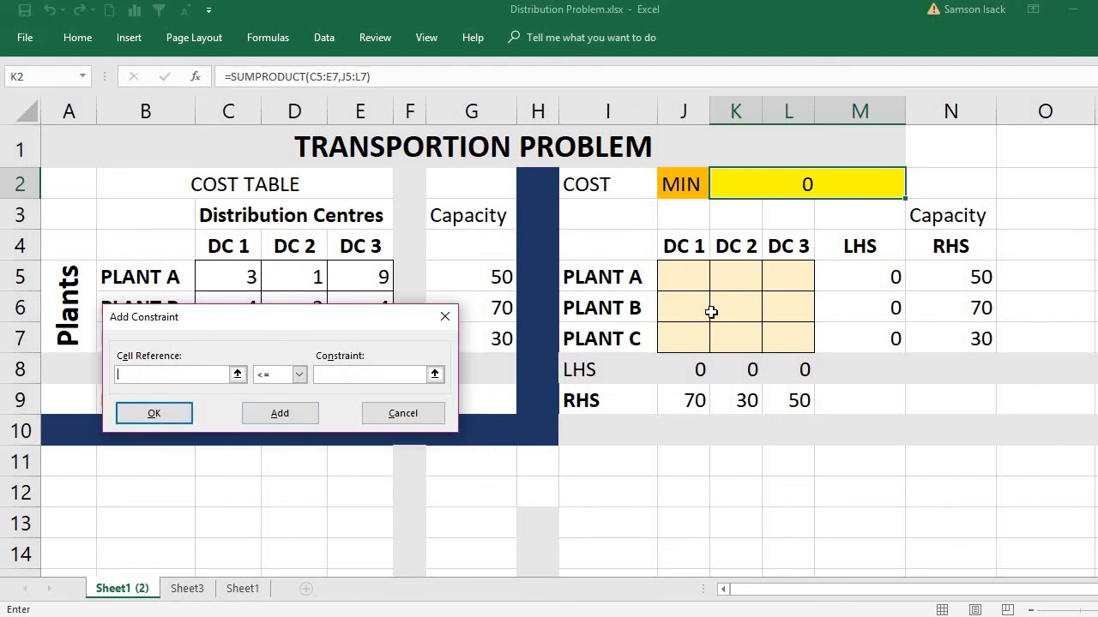
Step: Add a Solver constraint making Plant C's LHS cell M7 equal (=) to its capacity cell N7, and return to the Solver parameters
{"action": "left_click", "coordinate": [855, 345]}
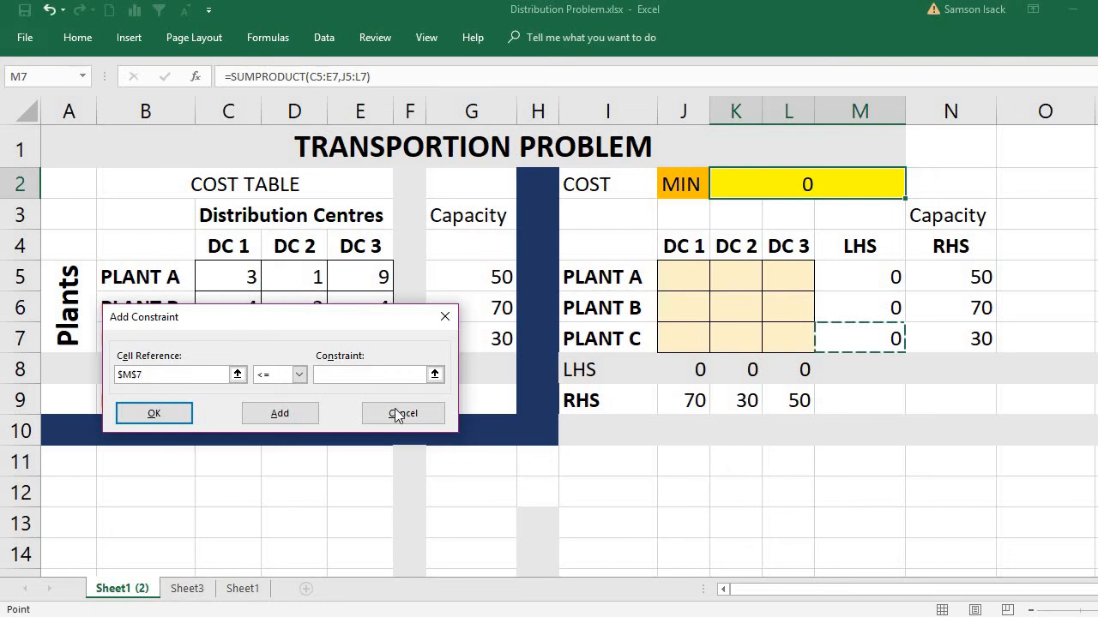
{"action": "left_click", "coordinate": [297, 376]}
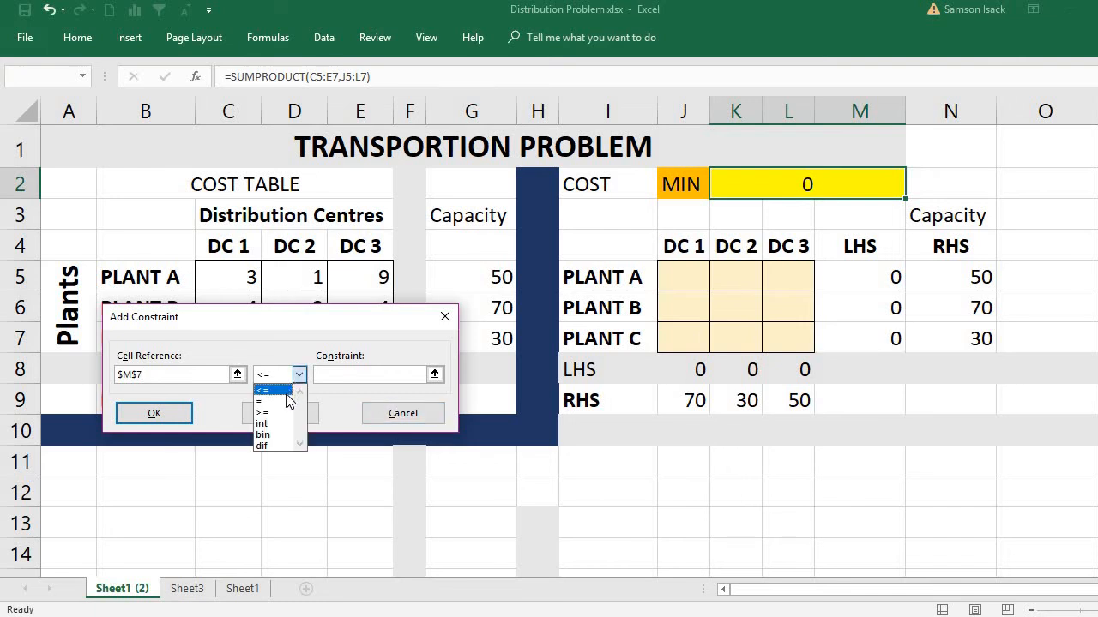
{"action": "left_click", "coordinate": [289, 401]}
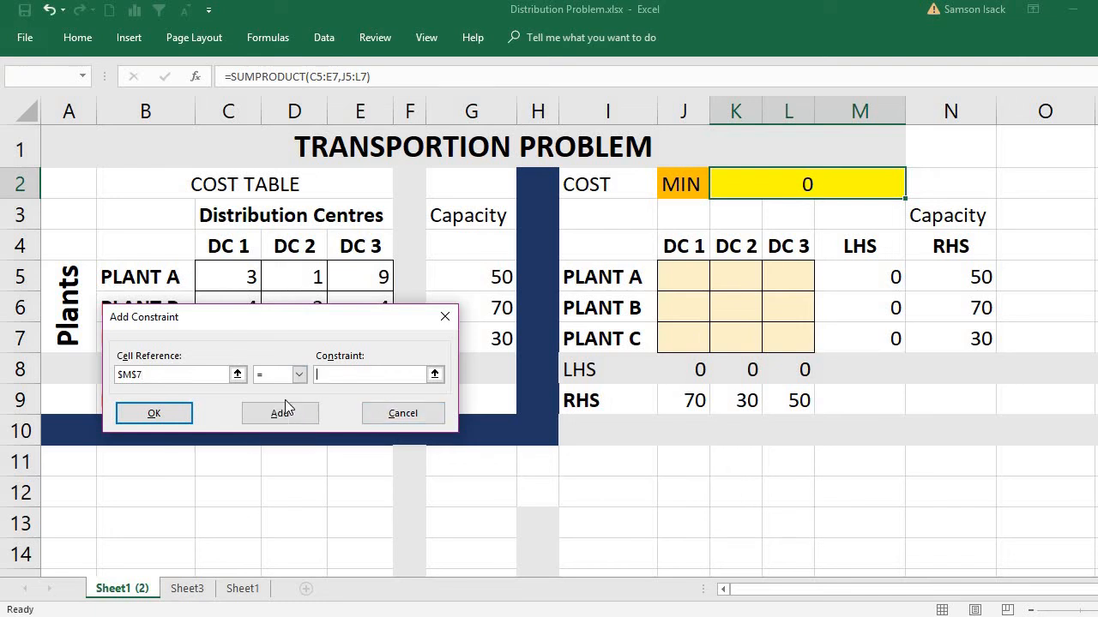
{"action": "left_click", "coordinate": [932, 335]}
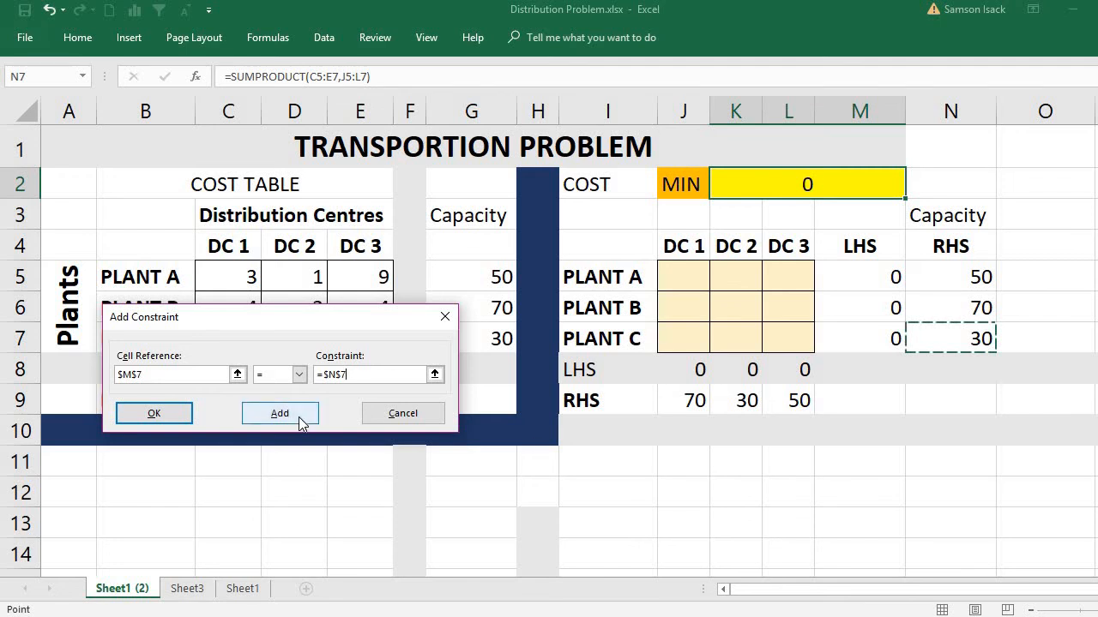
{"action": "left_click", "coordinate": [153, 414]}
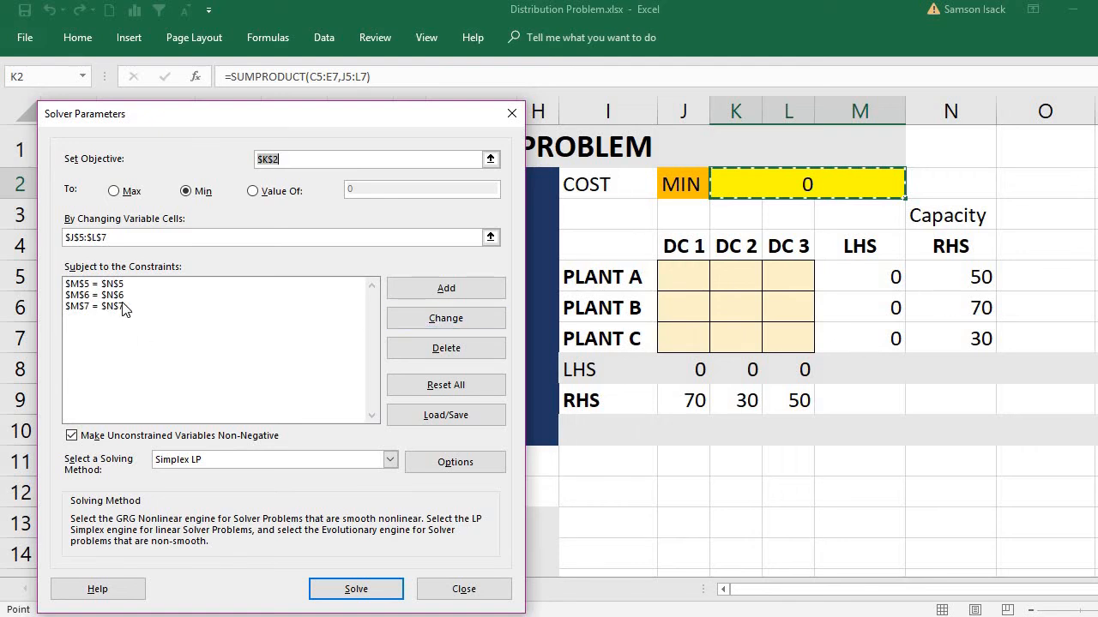
Step: Delete the three individual plant capacity constraints for M5, M6 and M7 from the Solver constraint list
{"action": "left_click", "coordinate": [265, 287]}
{"action": "left_click", "coordinate": [399, 346]}
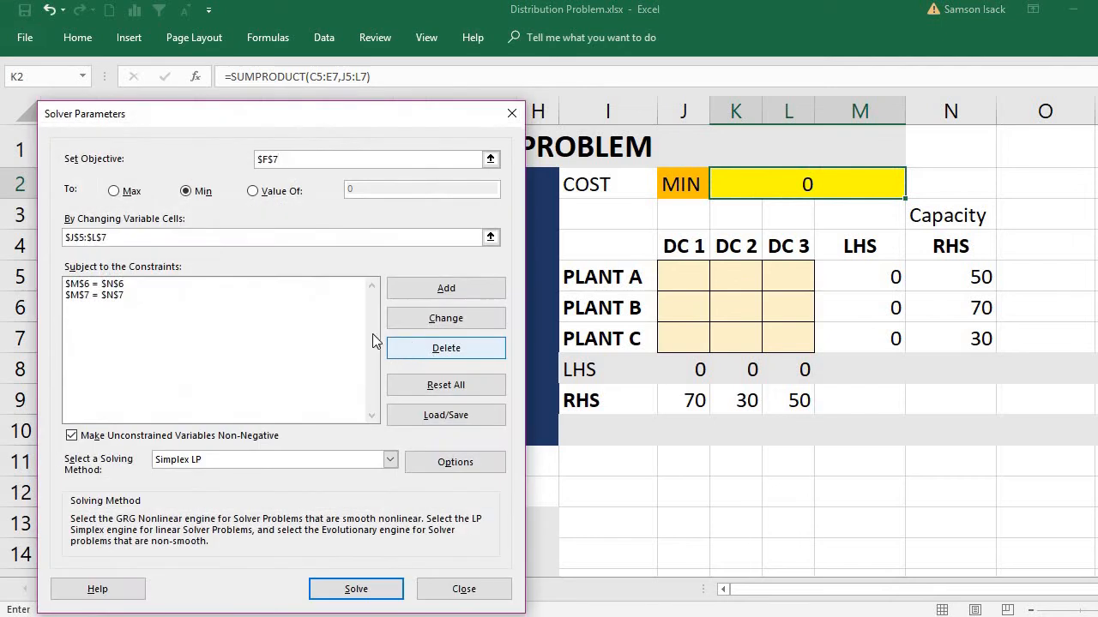
{"action": "left_click", "coordinate": [277, 287]}
{"action": "left_click", "coordinate": [401, 347]}
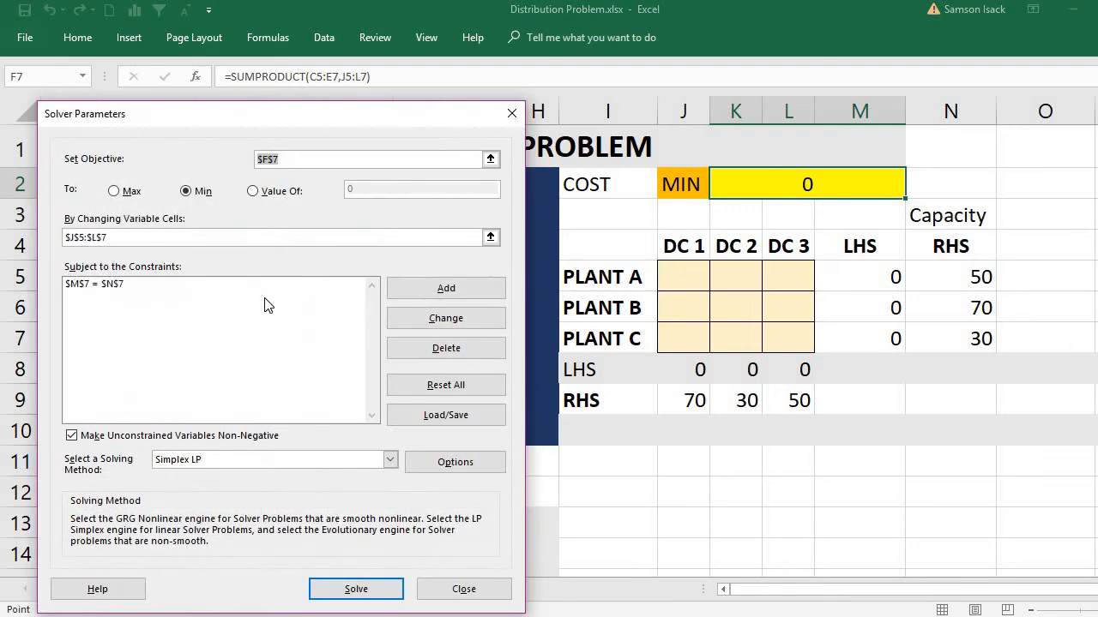
{"action": "left_click", "coordinate": [243, 286]}
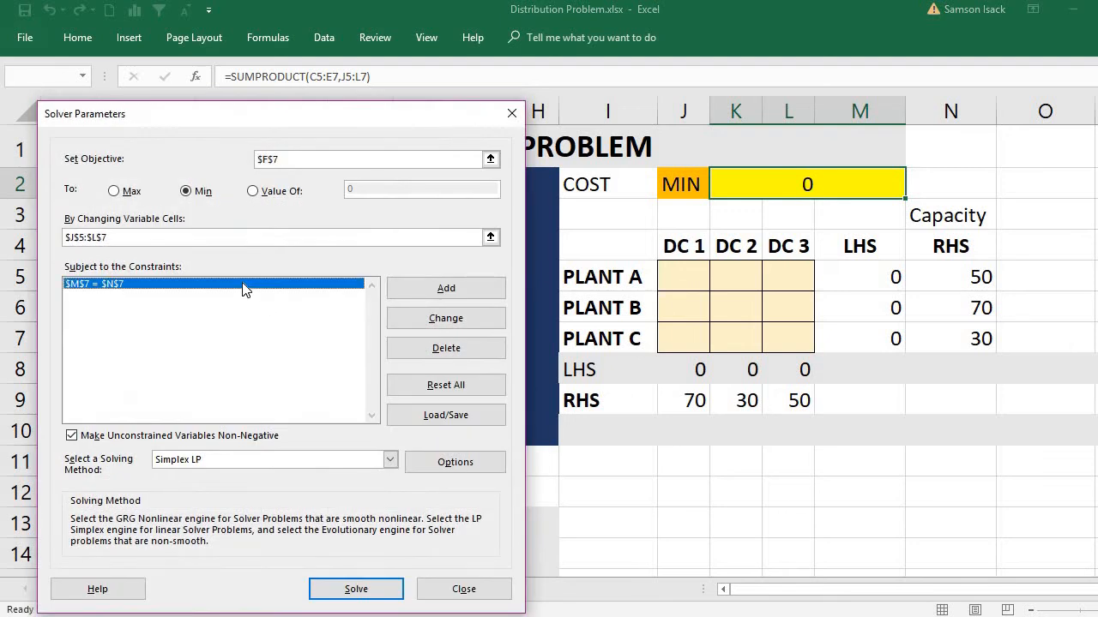
{"action": "left_click", "coordinate": [442, 350]}
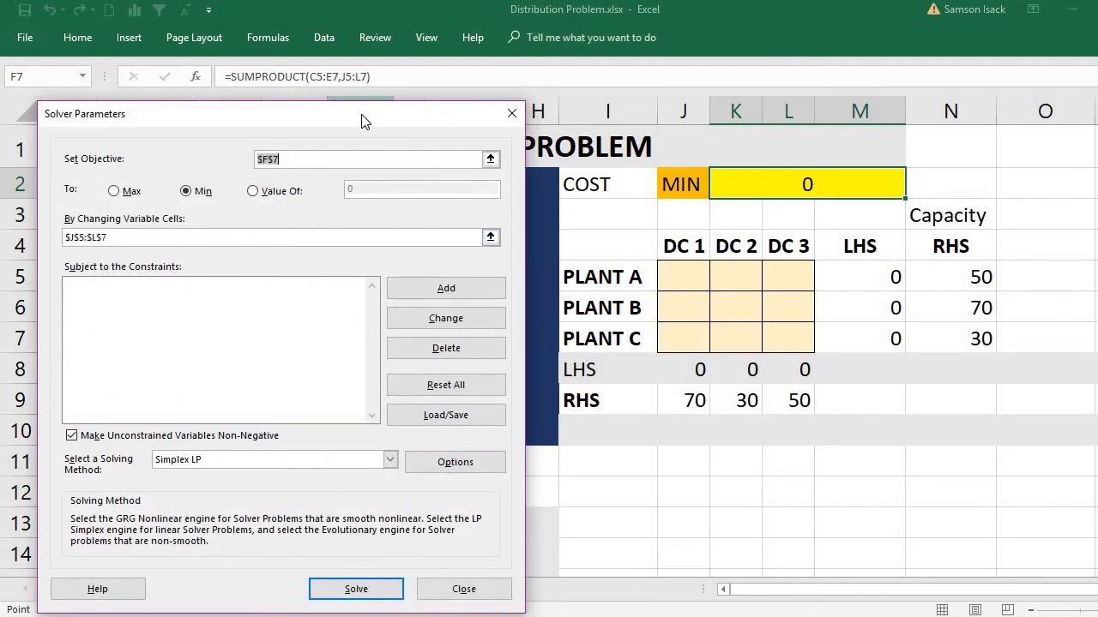
Step: Add one Solver constraint making the plant LHS range M5:M7 equal (=) to the capacity range N5:N7
{"action": "left_click_drag", "start_coordinate": [360, 119], "coordinate": [402, 89]}
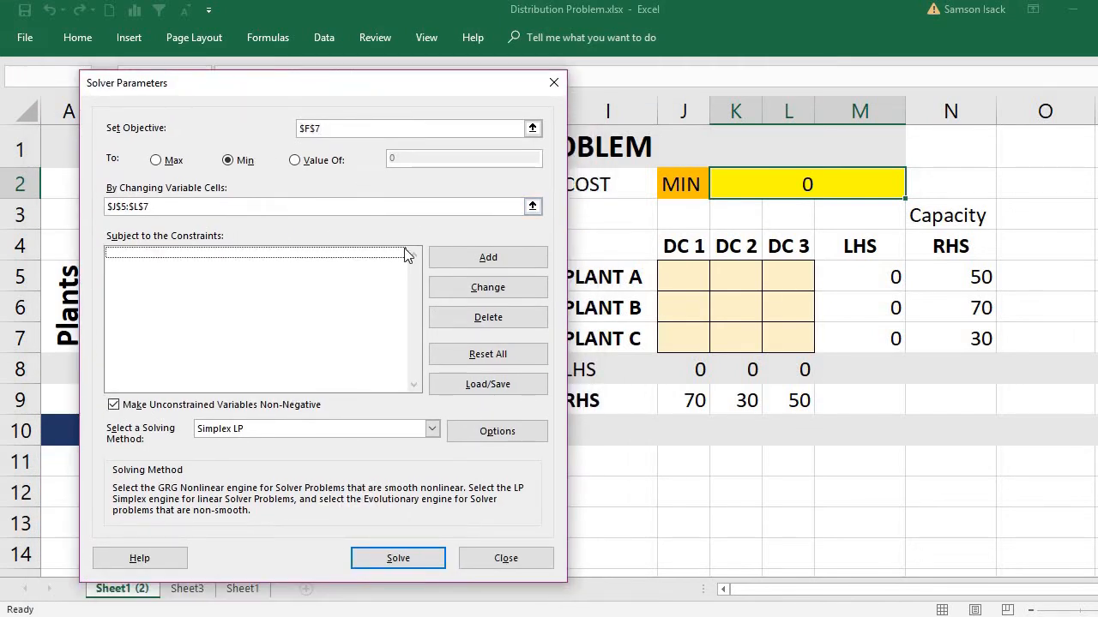
{"action": "left_click", "coordinate": [488, 257]}
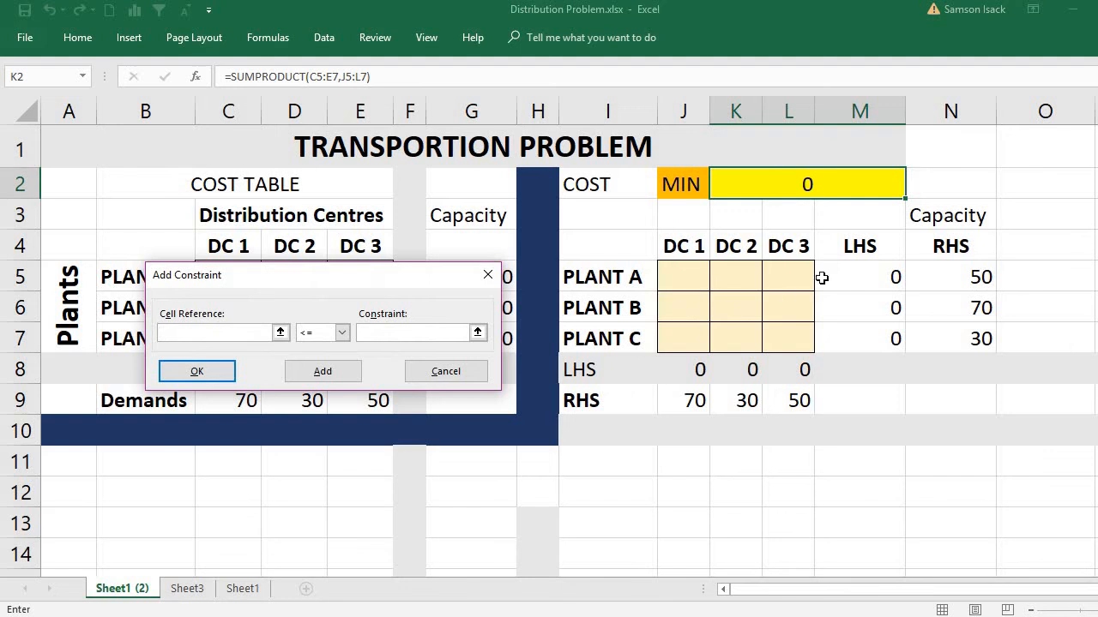
{"action": "left_click_drag", "start_coordinate": [865, 272], "coordinate": [877, 337]}
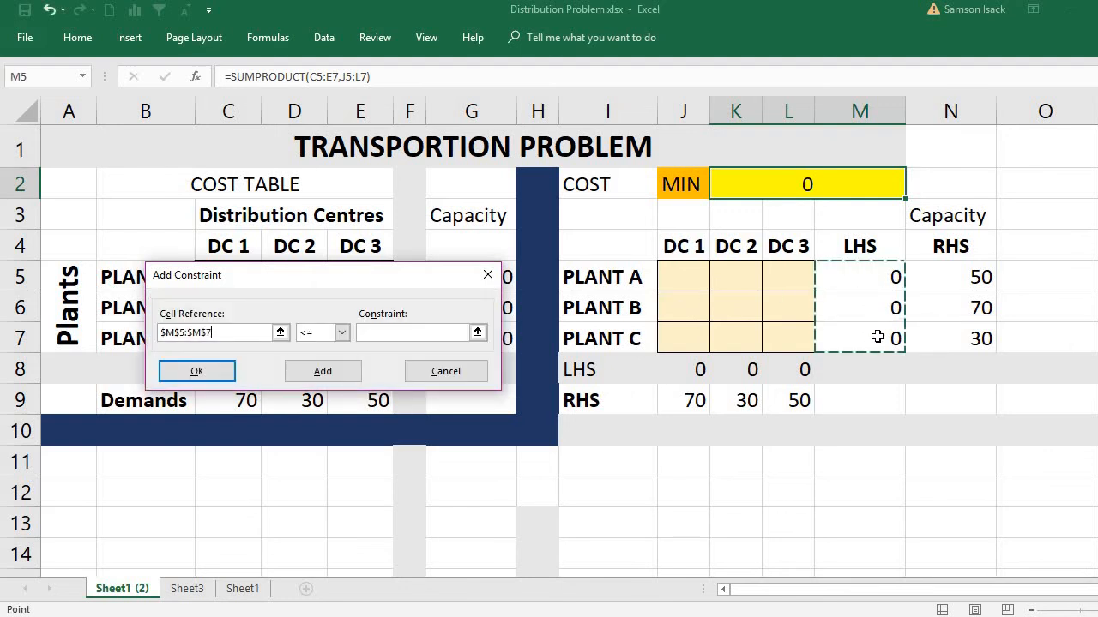
{"action": "left_click", "coordinate": [342, 332]}
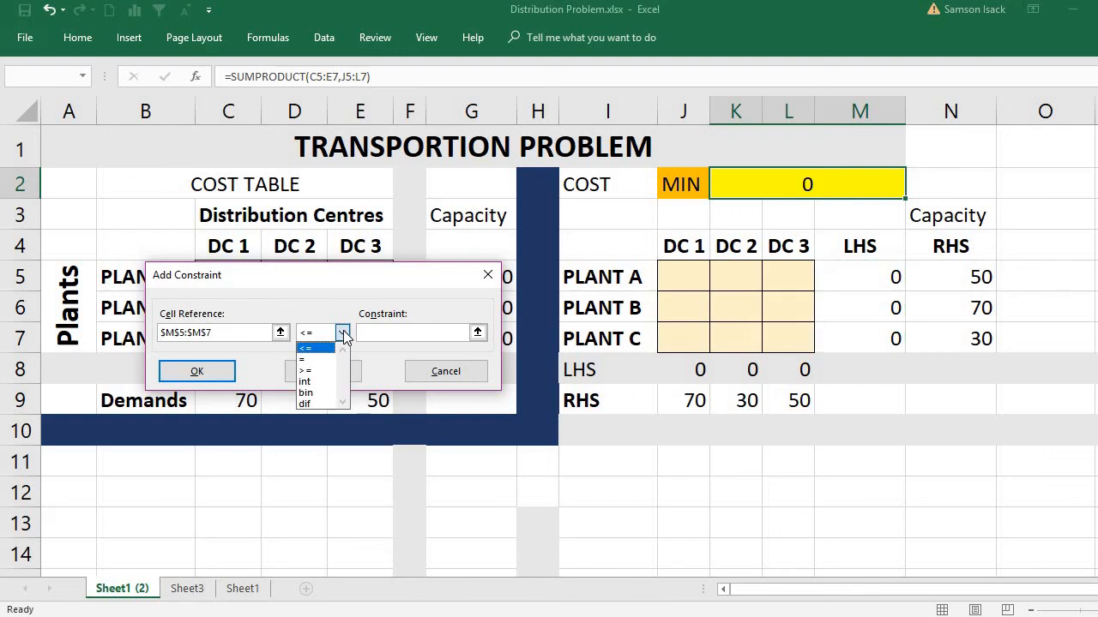
{"action": "left_click", "coordinate": [311, 361]}
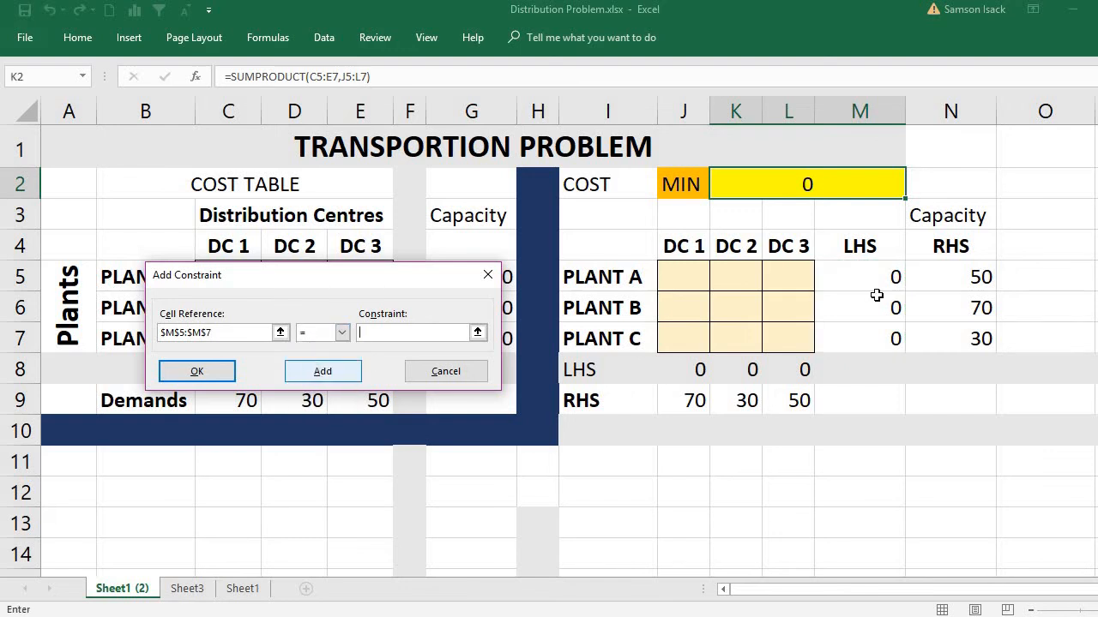
{"action": "left_click", "coordinate": [946, 276]}
{"action": "left_click_drag", "start_coordinate": [945, 276], "coordinate": [952, 333]}
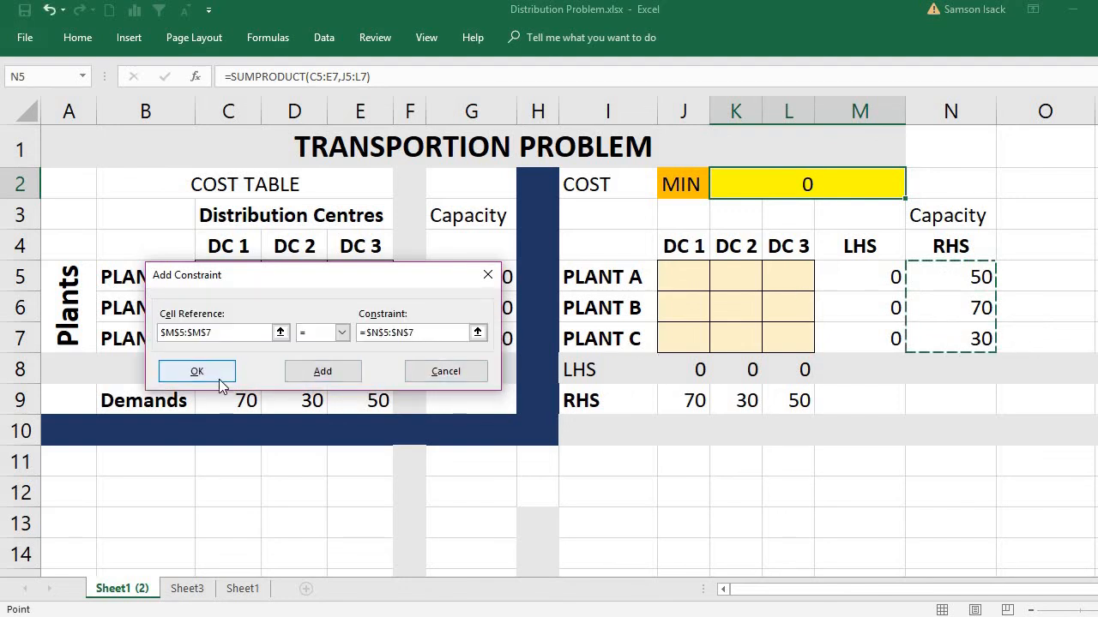
{"action": "left_click", "coordinate": [331, 372]}
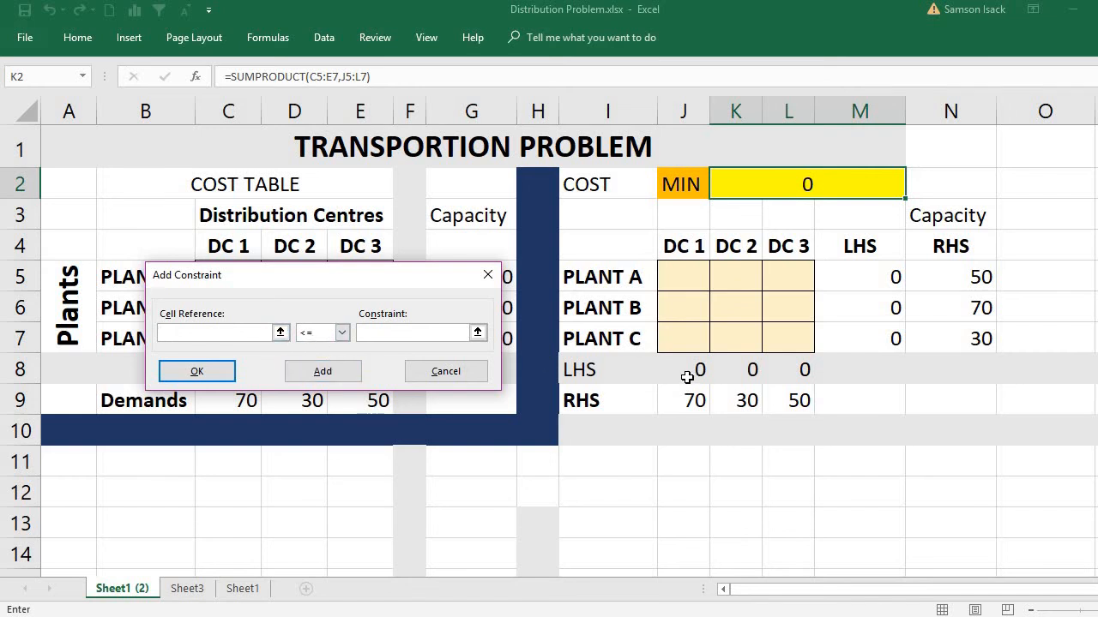
Step: Add a Solver constraint making the distribution-centre LHS range J8:L8 equal (=) to the demand range J9:L9, and finish adding constraints
{"action": "left_click_drag", "start_coordinate": [690, 374], "coordinate": [788, 374]}
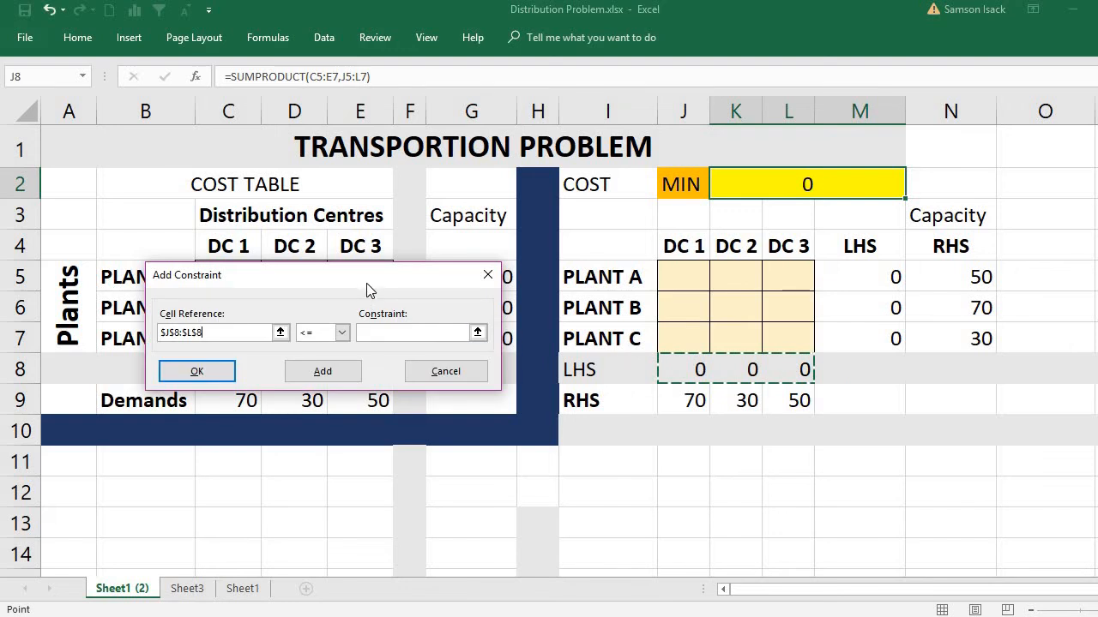
{"action": "left_click_drag", "start_coordinate": [366, 281], "coordinate": [348, 207]}
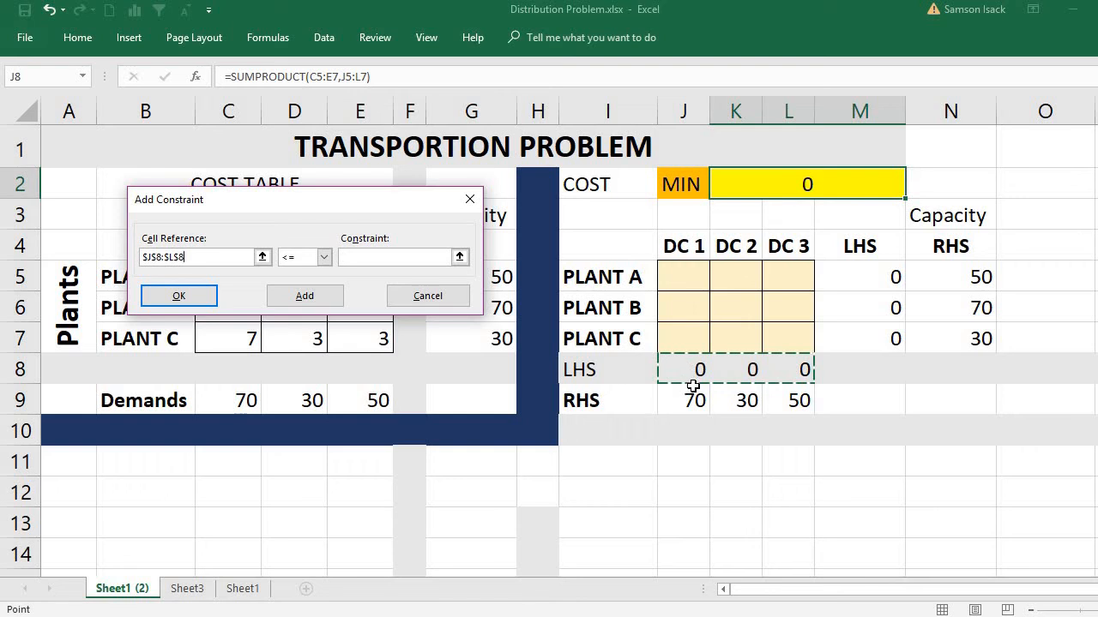
{"action": "left_click", "coordinate": [322, 256]}
{"action": "left_click", "coordinate": [313, 284]}
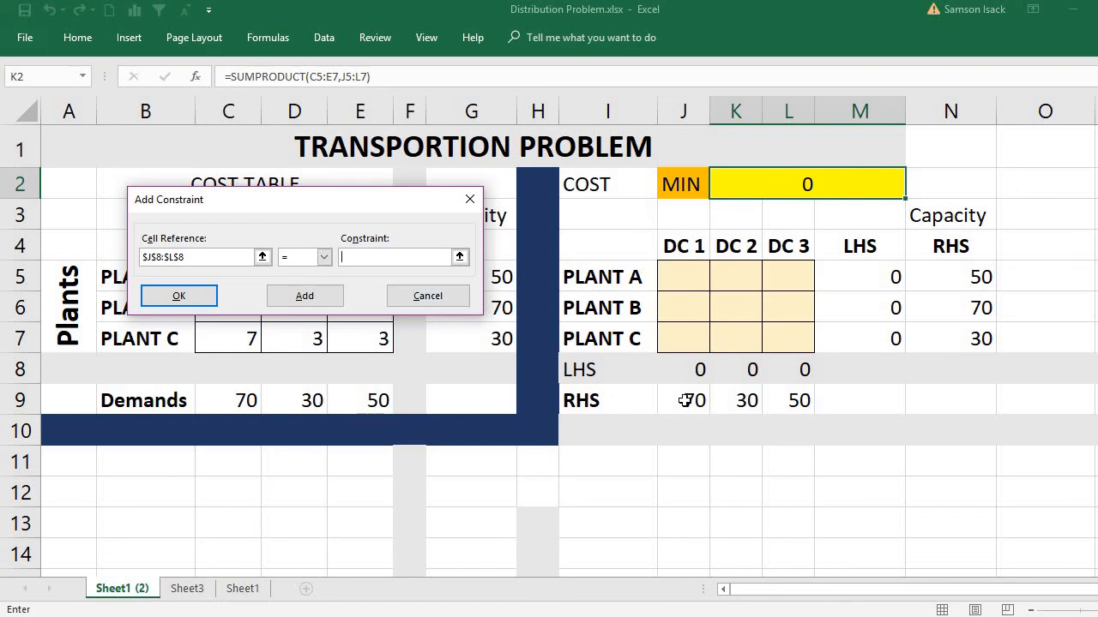
{"action": "left_click_drag", "start_coordinate": [684, 401], "coordinate": [778, 402]}
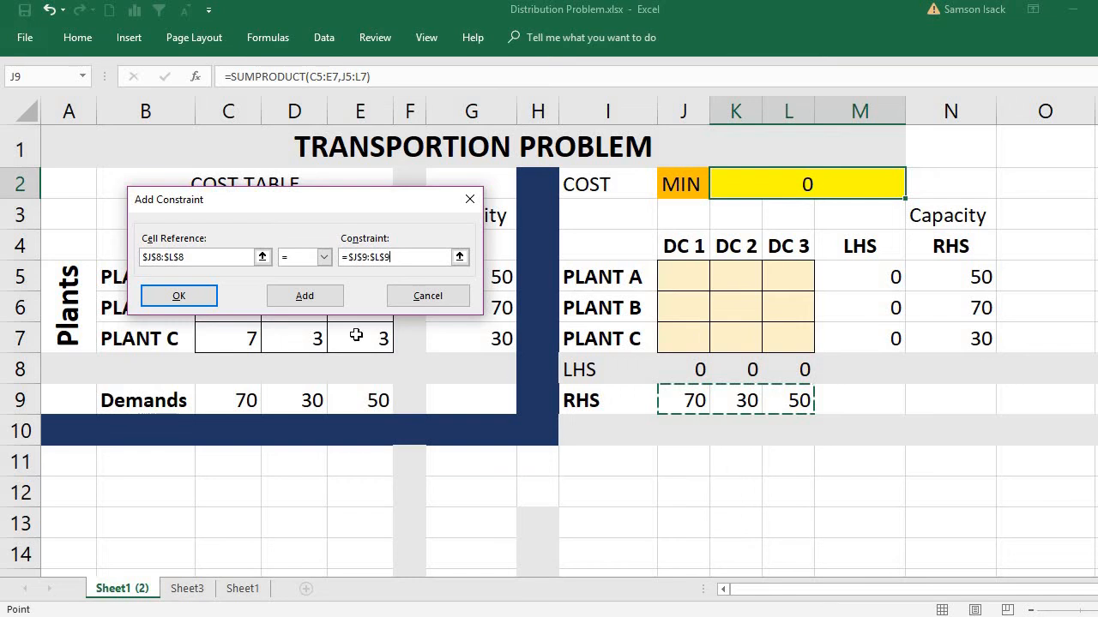
{"action": "left_click", "coordinate": [202, 296]}
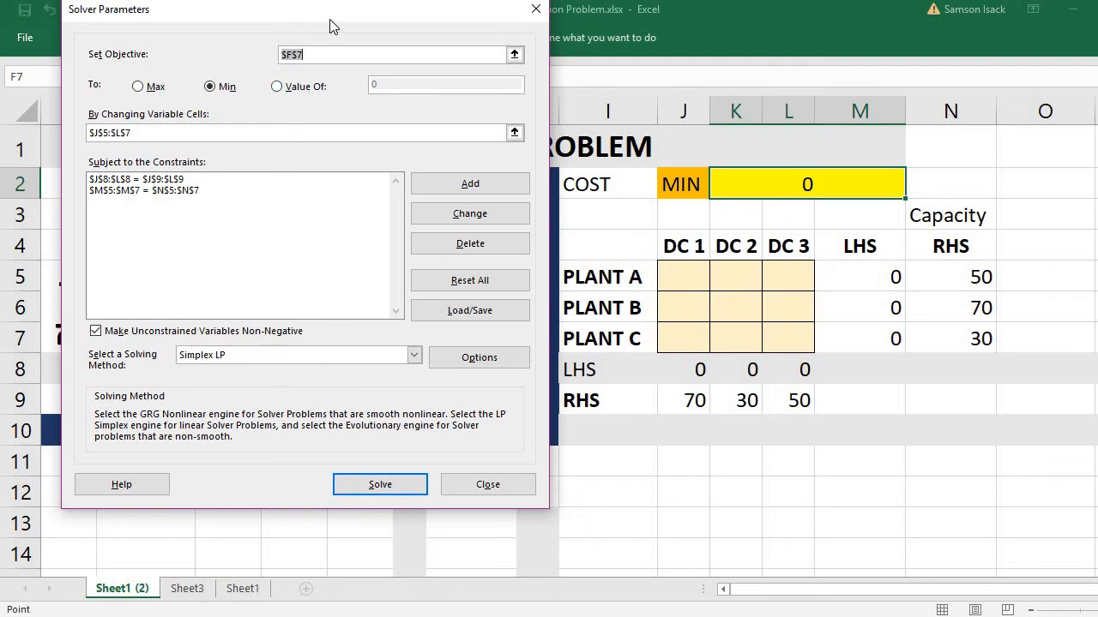
Step: Open the Solver options while keeping Simplex LP as the solving method
{"action": "left_click_drag", "start_coordinate": [330, 30], "coordinate": [343, 172]}
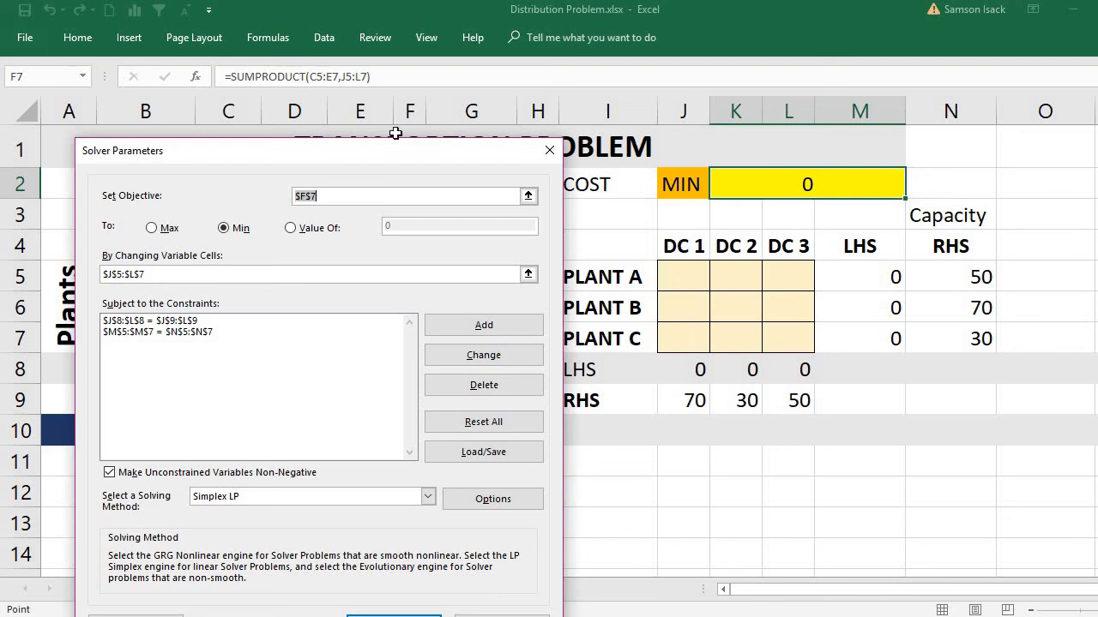
{"action": "left_click_drag", "start_coordinate": [397, 160], "coordinate": [383, 91]}
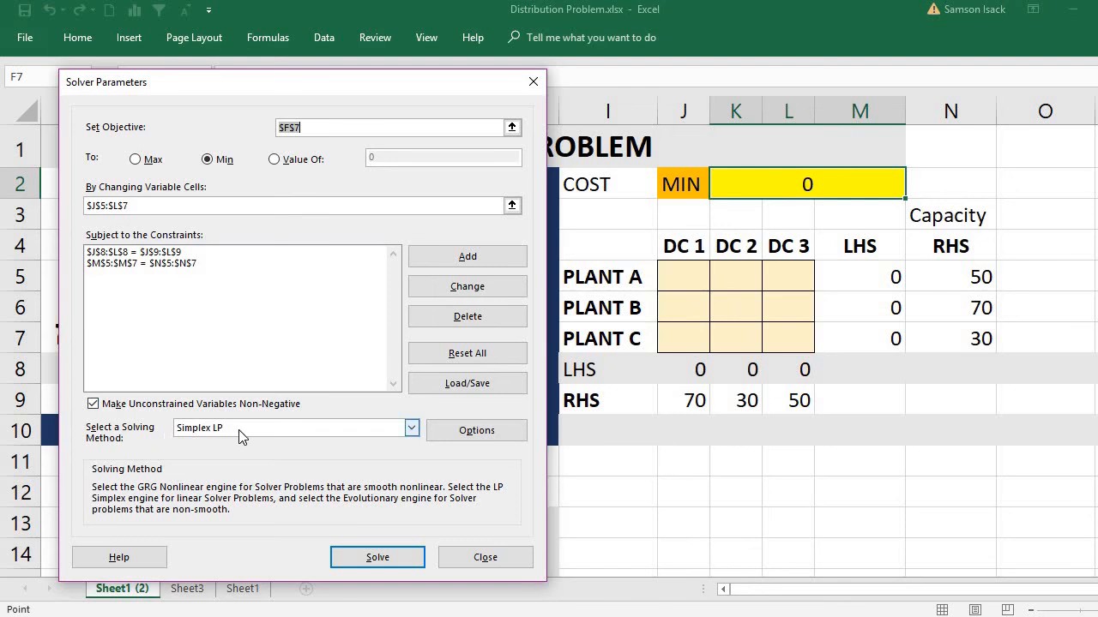
{"action": "left_click", "coordinate": [476, 431]}
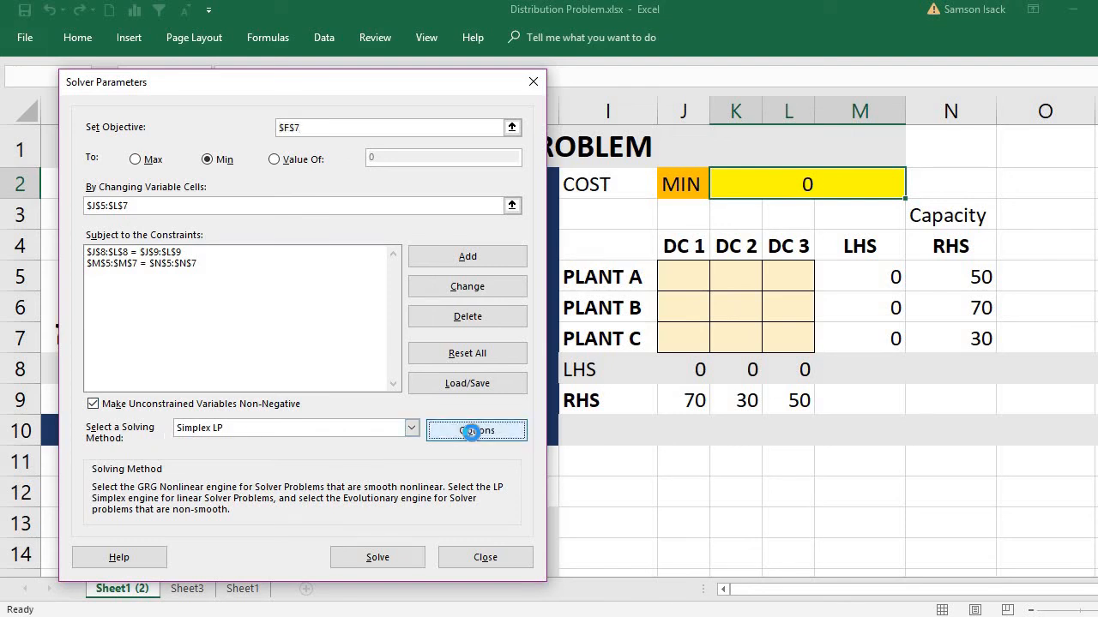
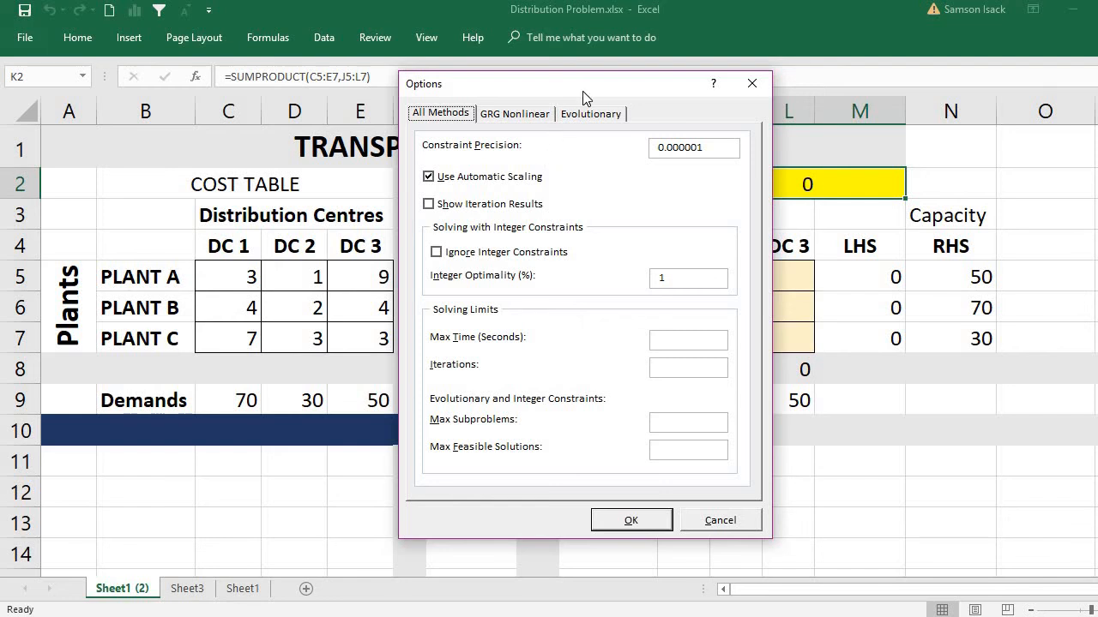
Step: Review the Solver options for All Methods, GRG Nonlinear and Evolutionary, and close them without changing anything
{"action": "left_click_drag", "start_coordinate": [583, 90], "coordinate": [453, 111]}
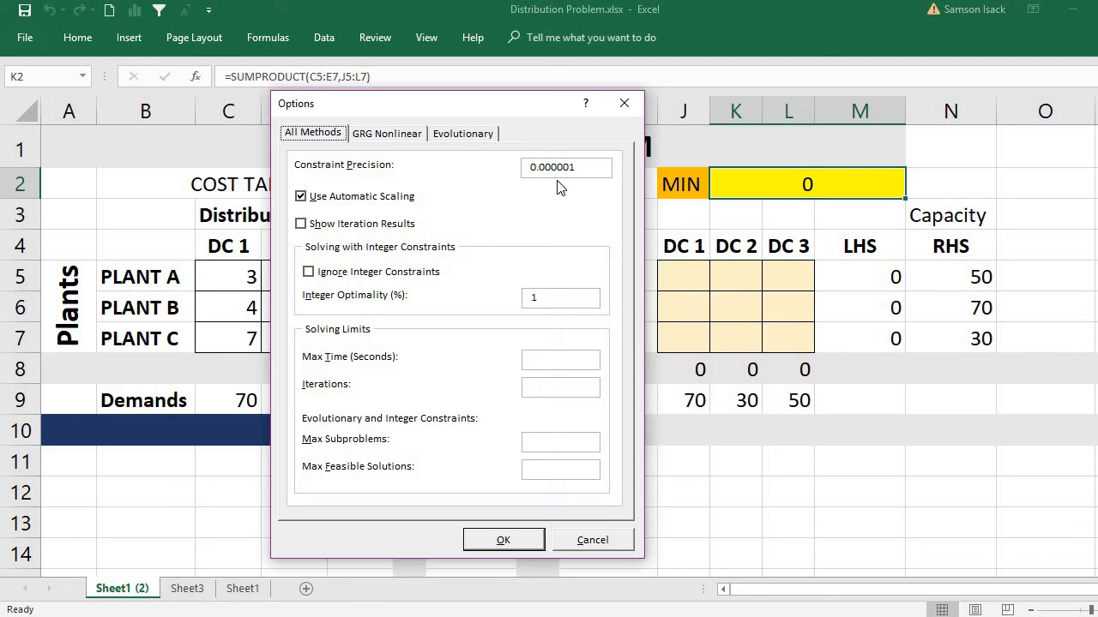
{"action": "left_click", "coordinate": [483, 373]}
{"action": "key", "text": "Tab"}
{"action": "left_click", "coordinate": [392, 135]}
{"action": "left_click", "coordinate": [450, 136]}
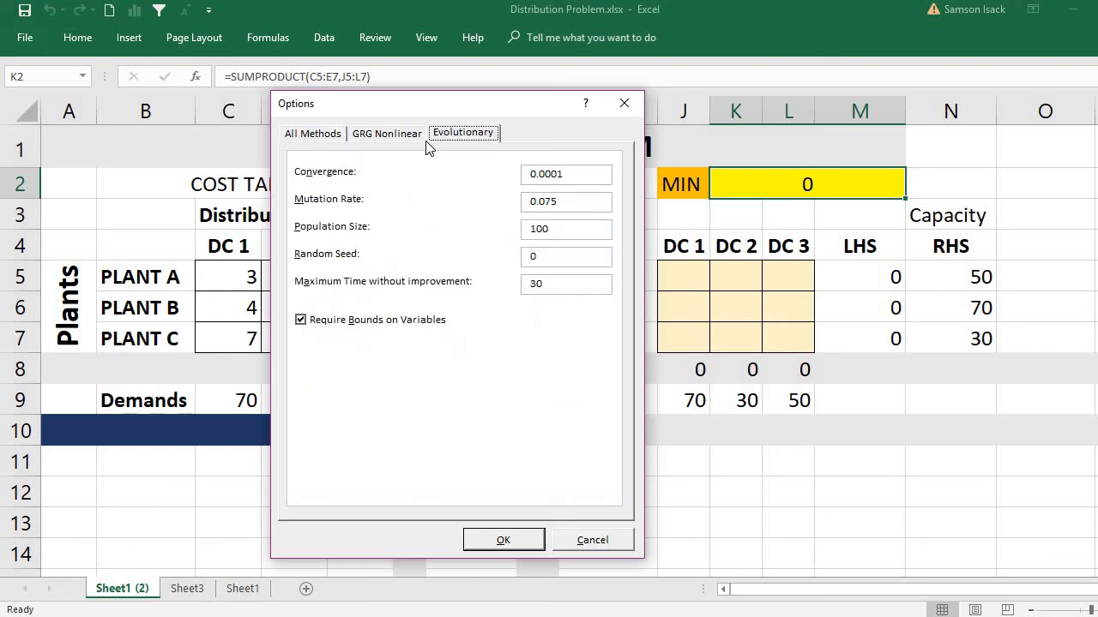
{"action": "left_click", "coordinate": [314, 137]}
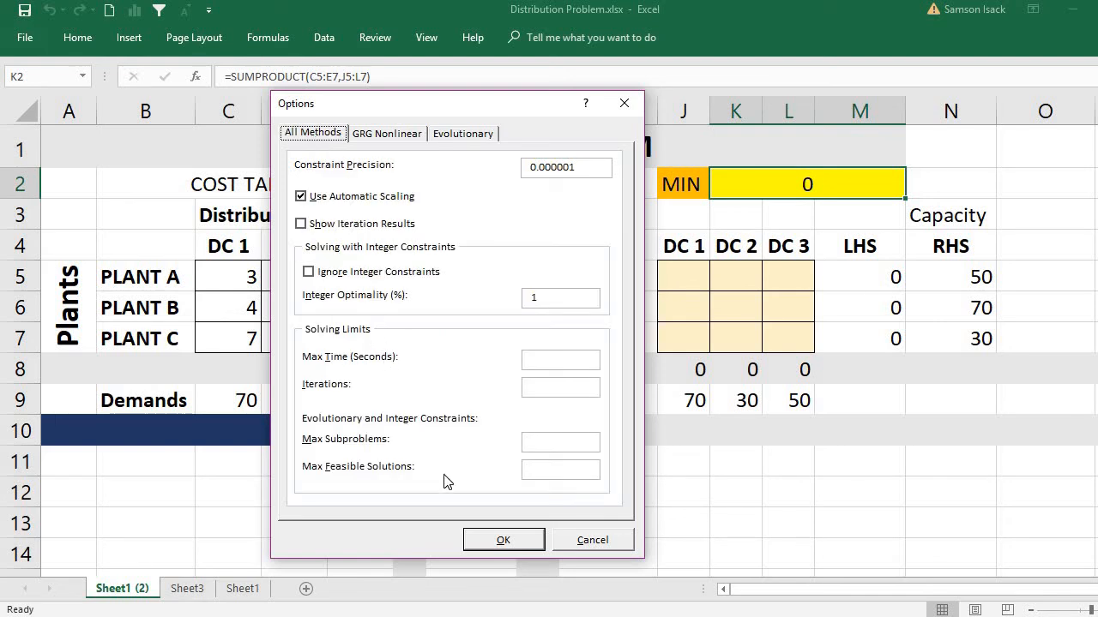
{"action": "left_click", "coordinate": [486, 535]}
{"action": "left_click", "coordinate": [593, 540]}
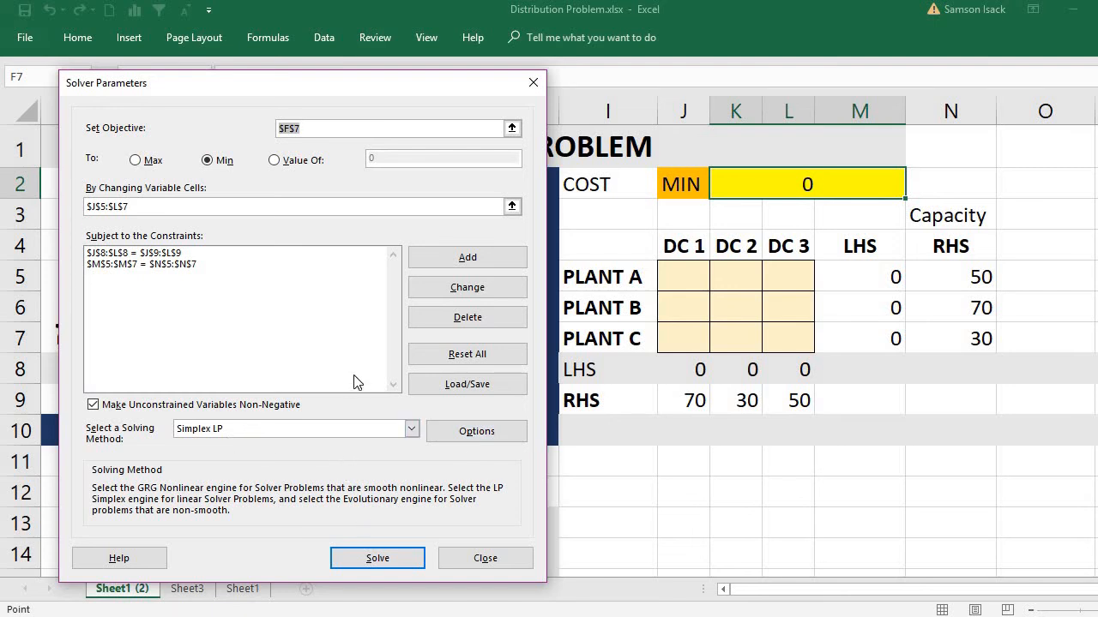
Step: Set the Solver objective to the SUMPRODUCT cost cell K2 and solve the minimisation with Simplex LP
{"action": "left_click", "coordinate": [382, 559]}
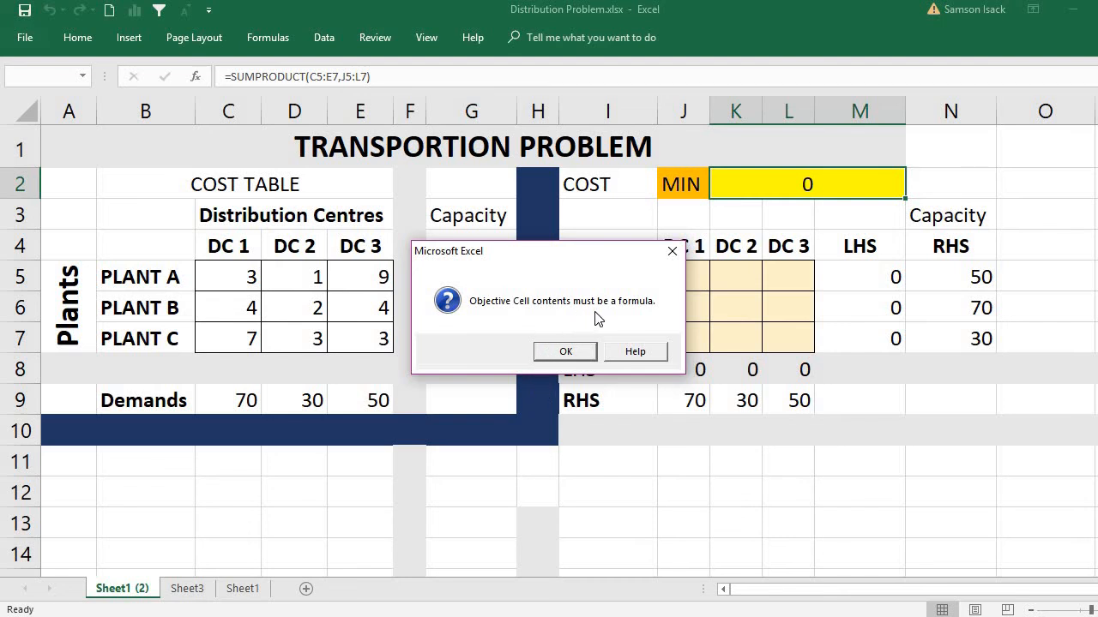
{"action": "left_click", "coordinate": [571, 351]}
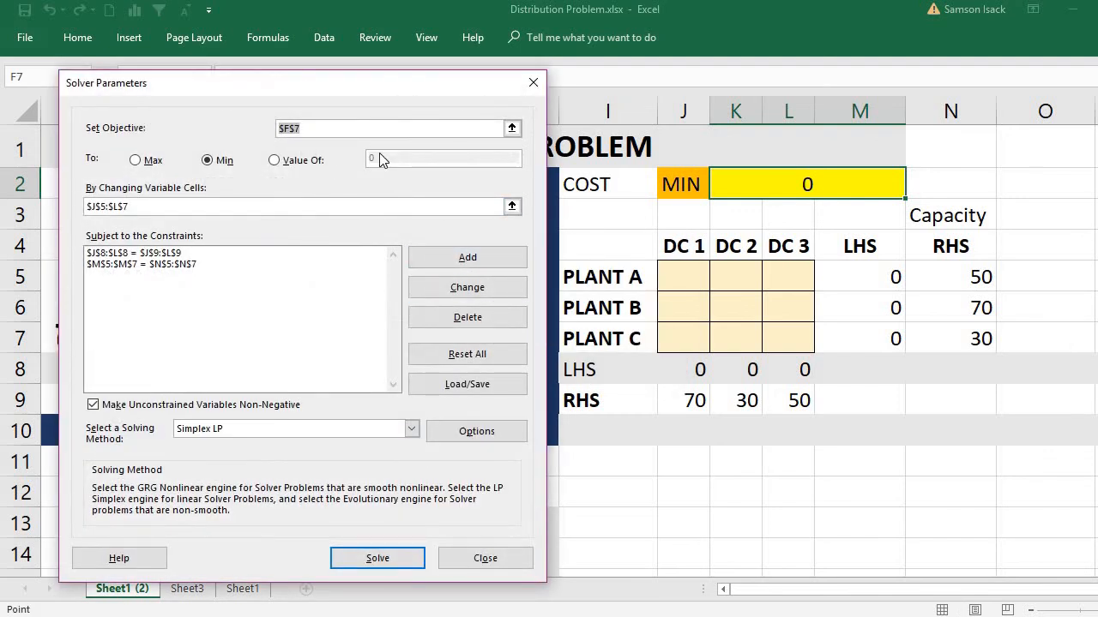
{"action": "left_click", "coordinate": [751, 187]}
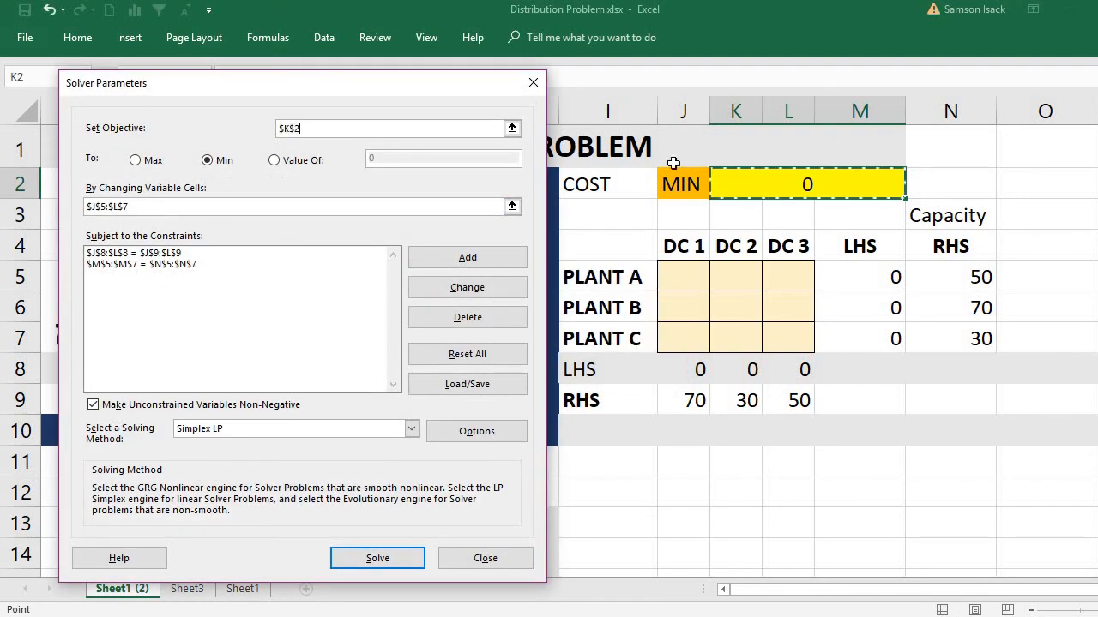
{"action": "left_click_drag", "start_coordinate": [461, 85], "coordinate": [506, 264]}
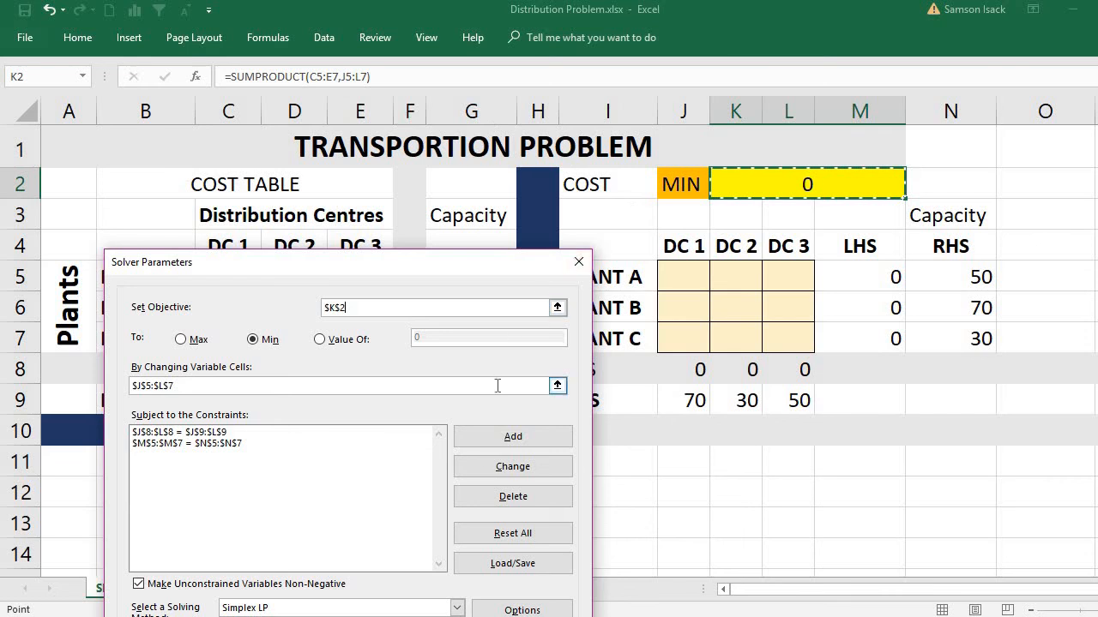
{"action": "left_click_drag", "start_coordinate": [403, 271], "coordinate": [380, 42]}
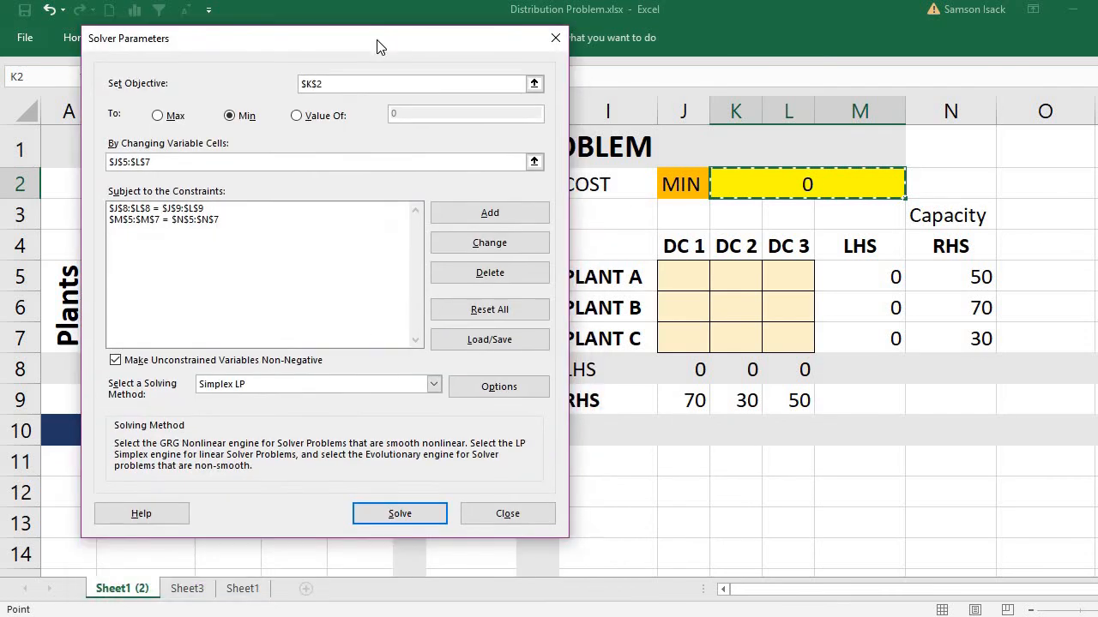
{"action": "left_click", "coordinate": [396, 514]}
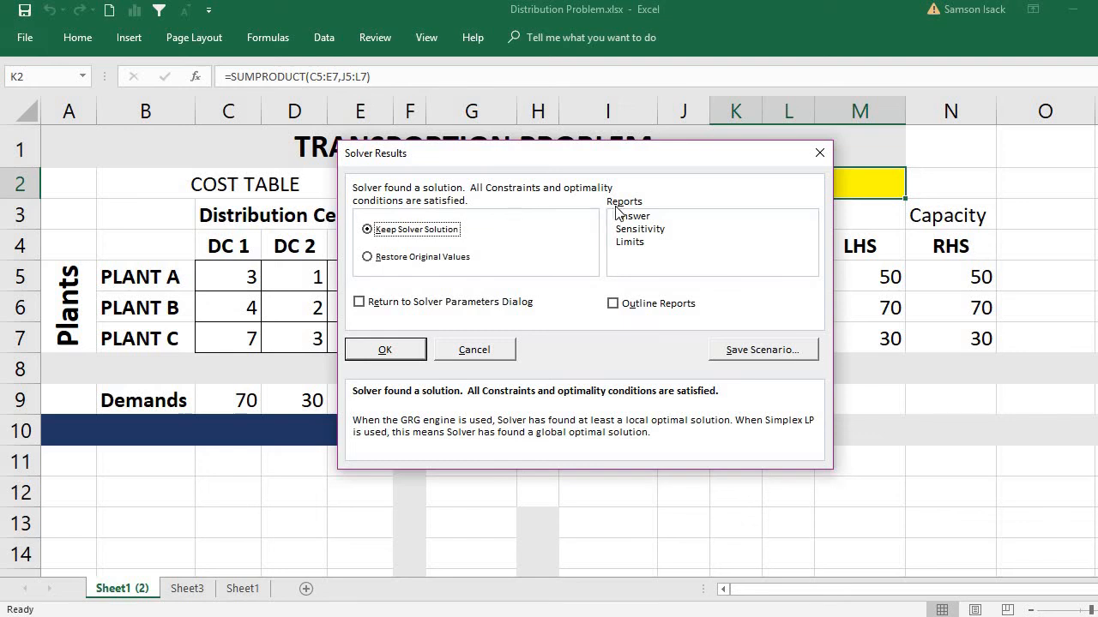
Step: Keep the Solver solution and generate the Answer, Sensitivity and Limits reports
{"action": "left_click_drag", "start_coordinate": [612, 157], "coordinate": [572, 335]}
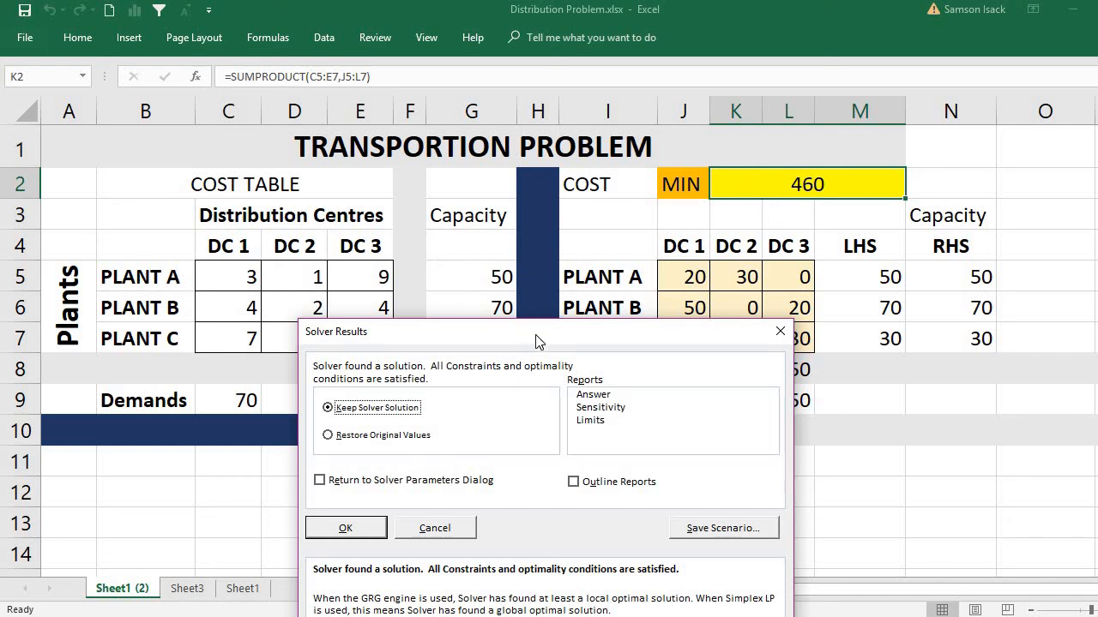
{"action": "left_click_drag", "start_coordinate": [536, 340], "coordinate": [396, 159]}
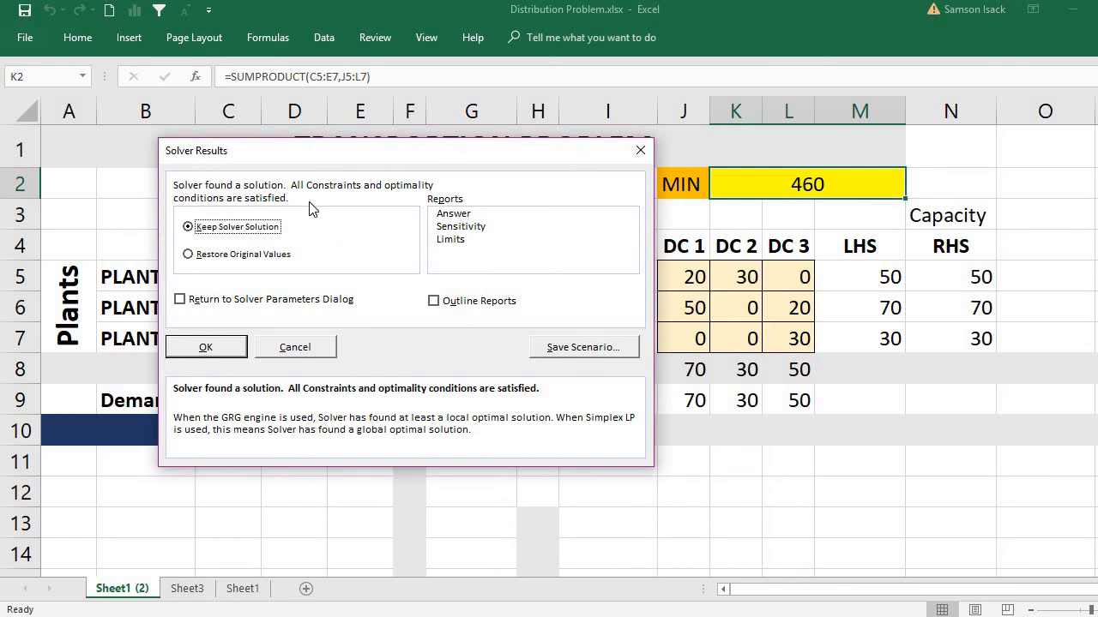
{"action": "left_click", "coordinate": [461, 216]}
{"action": "left_click", "coordinate": [463, 228]}
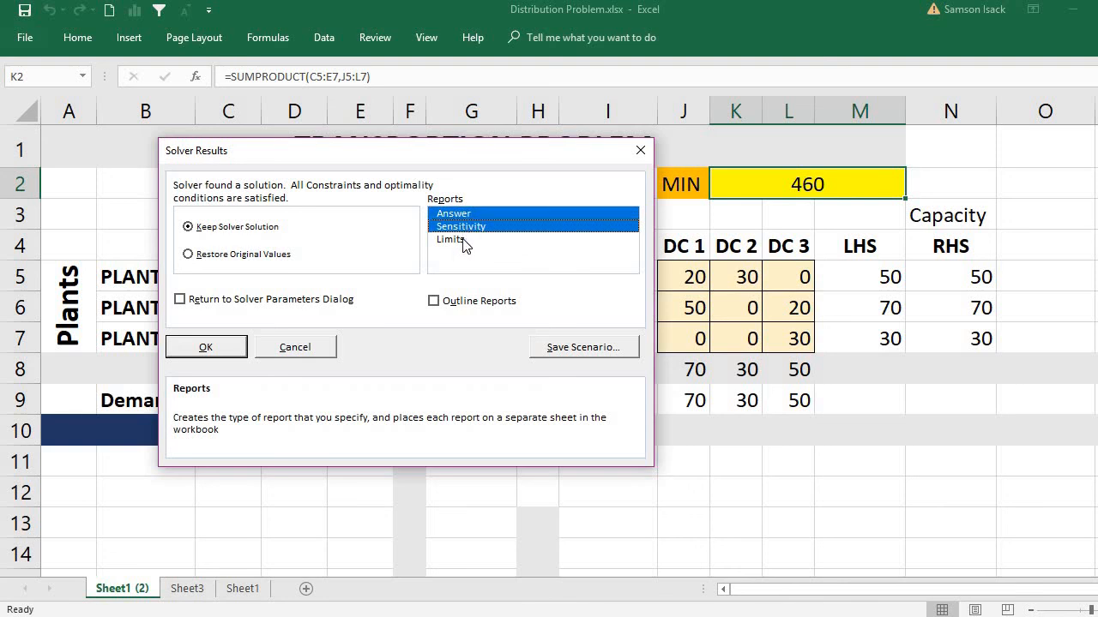
{"action": "left_click", "coordinate": [462, 239]}
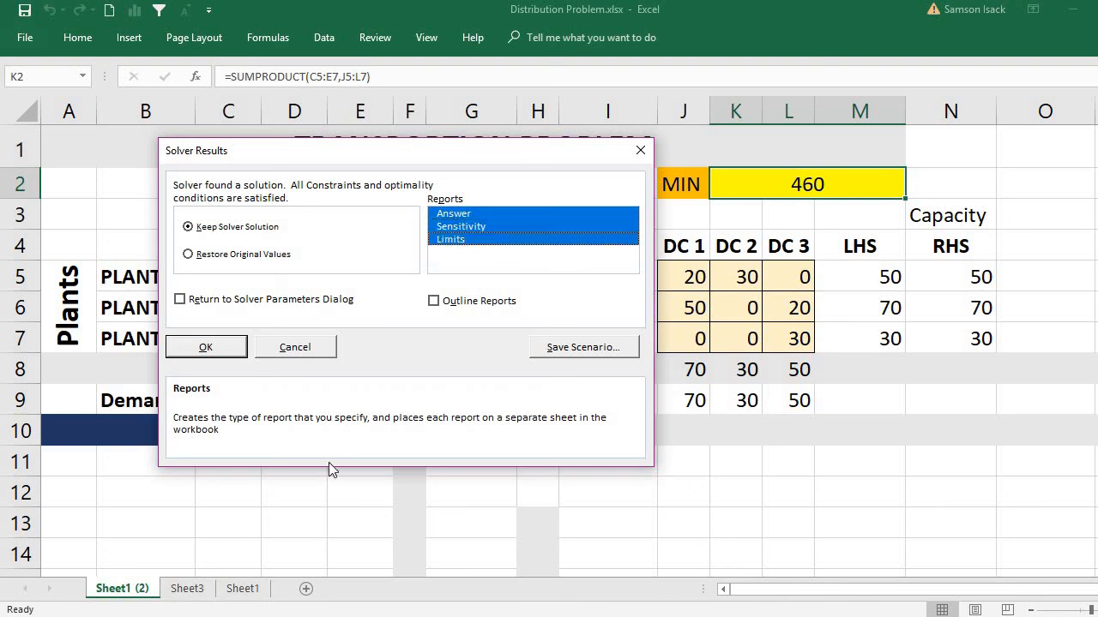
{"action": "left_click", "coordinate": [230, 346]}
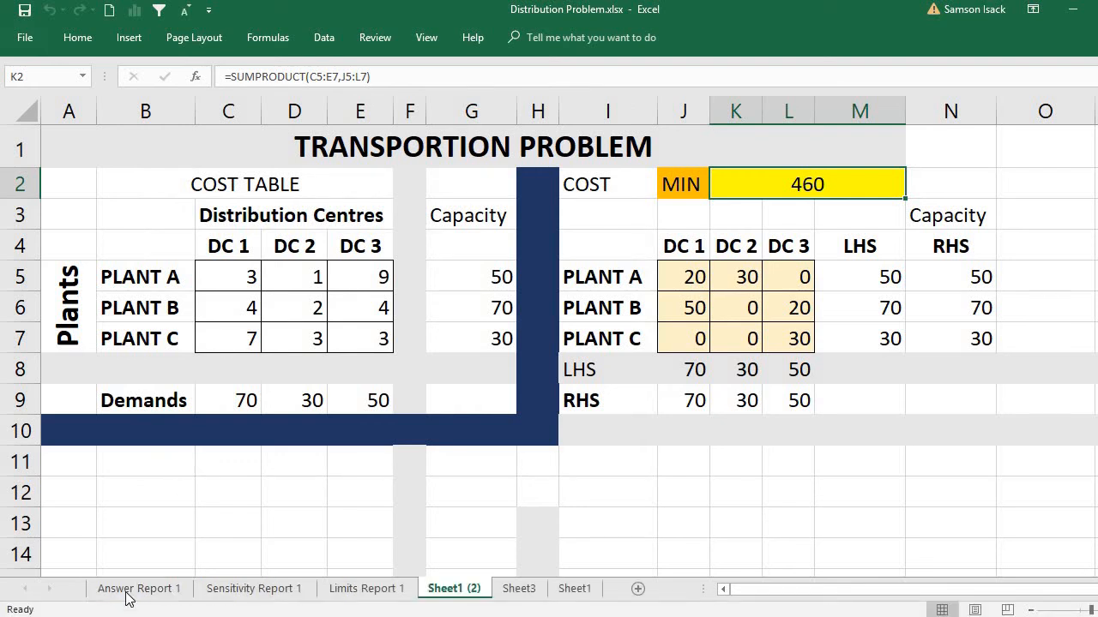
Step: Review the objective and variable values in Answer Report 1, then view Sensitivity Report 1 and Limits Report 1
{"action": "left_click", "coordinate": [141, 590]}
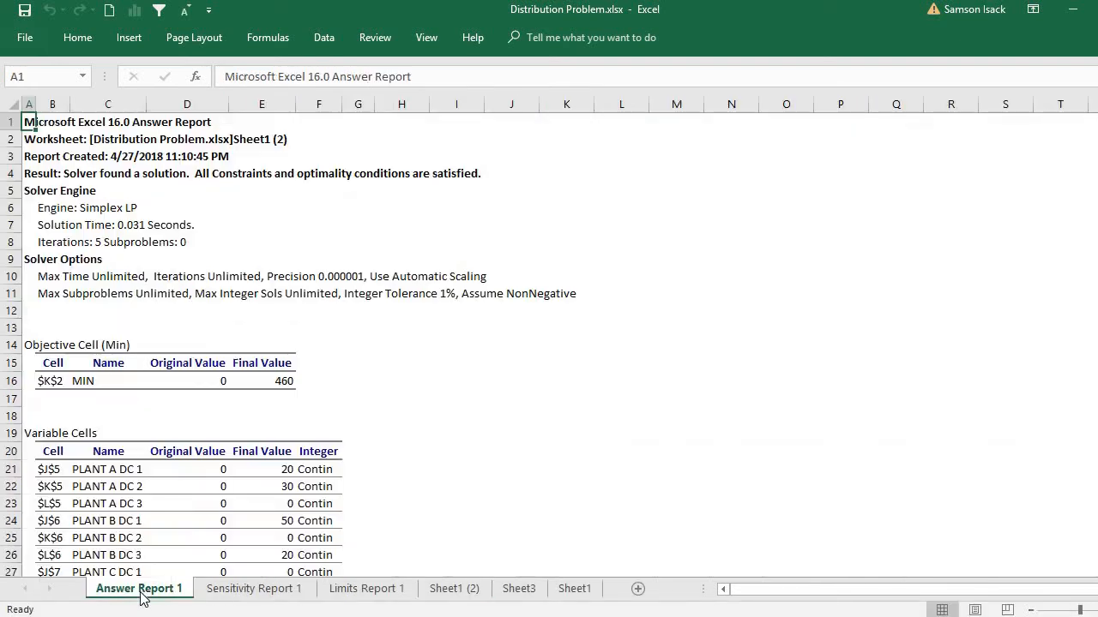
{"action": "left_click", "coordinate": [255, 382]}
{"action": "left_click", "coordinate": [257, 470]}
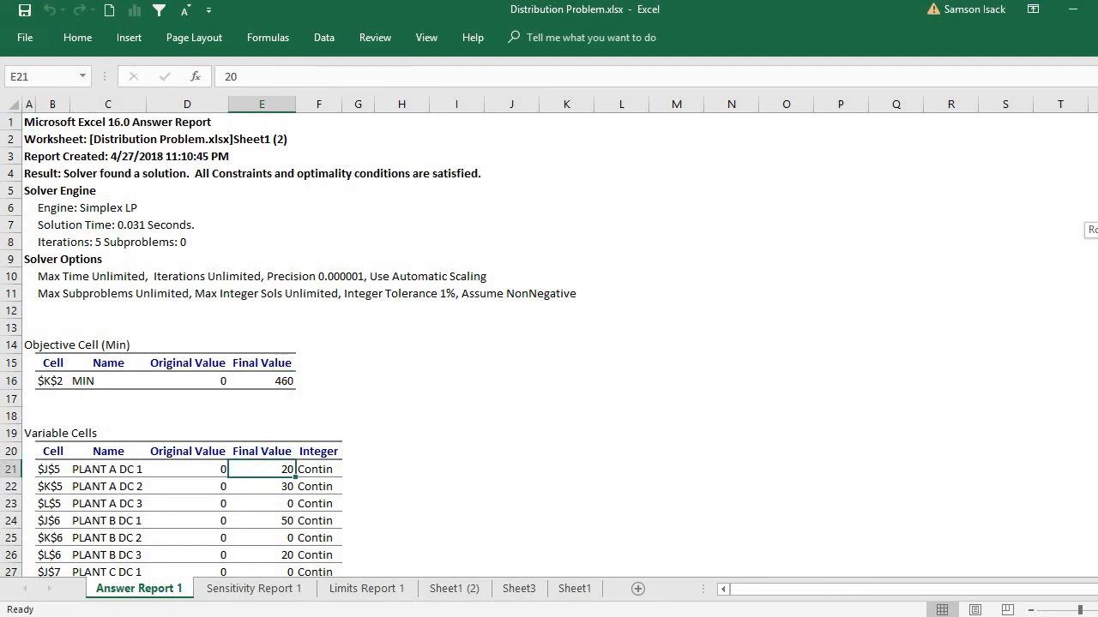
{"action": "scroll", "coordinate": [549, 344], "scroll_direction": "down", "scroll_amount": 4}
{"action": "scroll", "coordinate": [451, 500], "scroll_direction": "up", "scroll_amount": 4}
{"action": "left_click", "coordinate": [228, 591]}
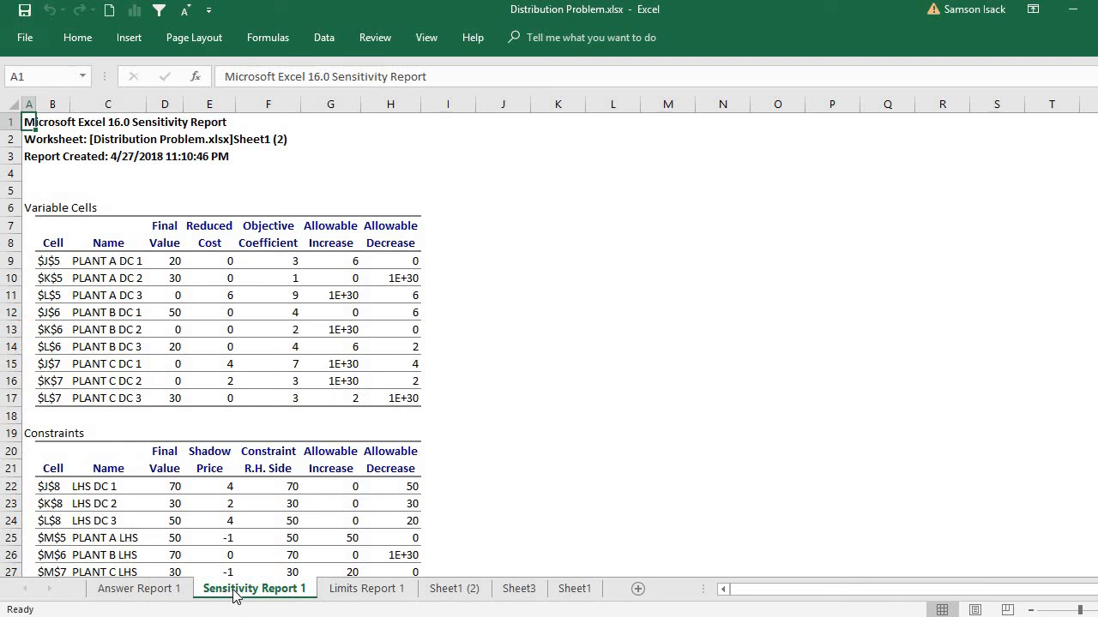
{"action": "left_click", "coordinate": [367, 591]}
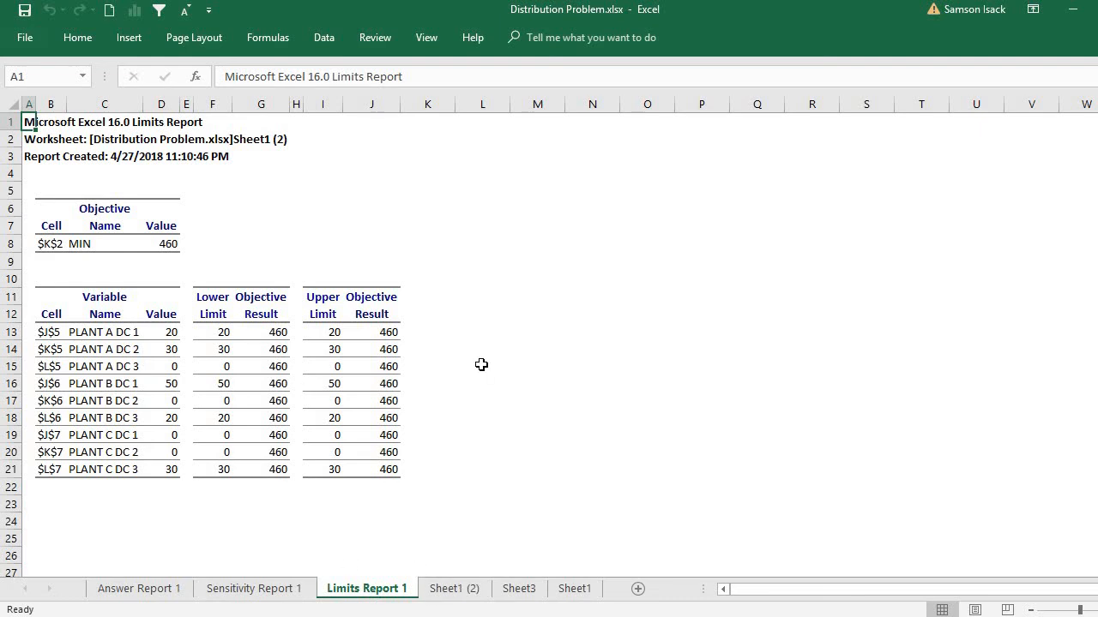
Step: On Sheet1 (2), examine the Plant A and Plant B shipments, comparing Plant A's LHS total with its capacity
{"action": "left_click", "coordinate": [472, 595]}
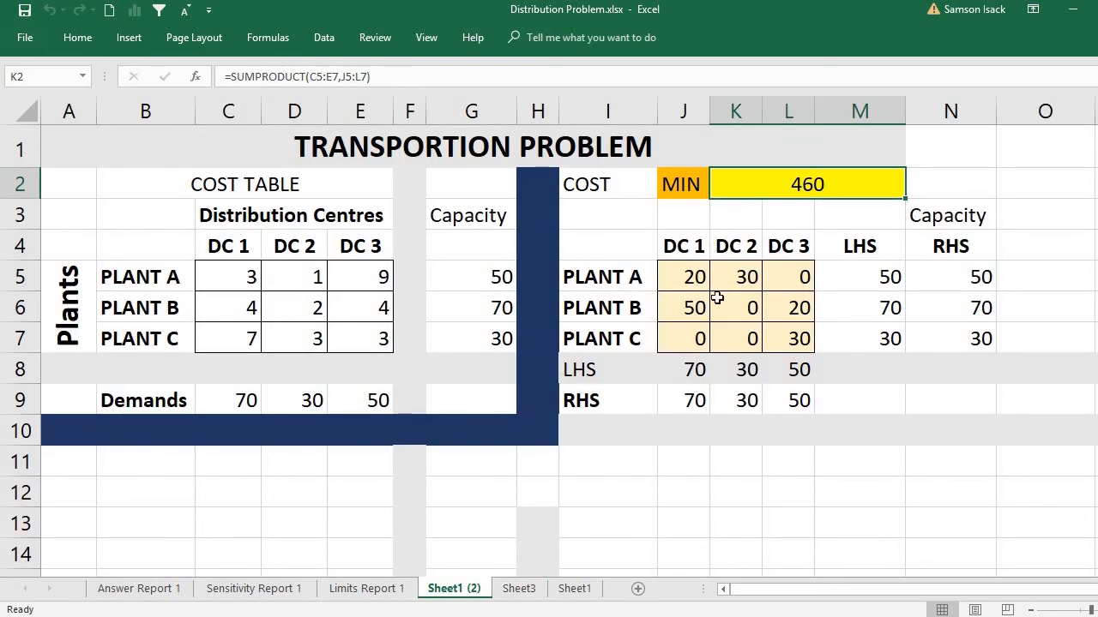
{"action": "left_click", "coordinate": [682, 277]}
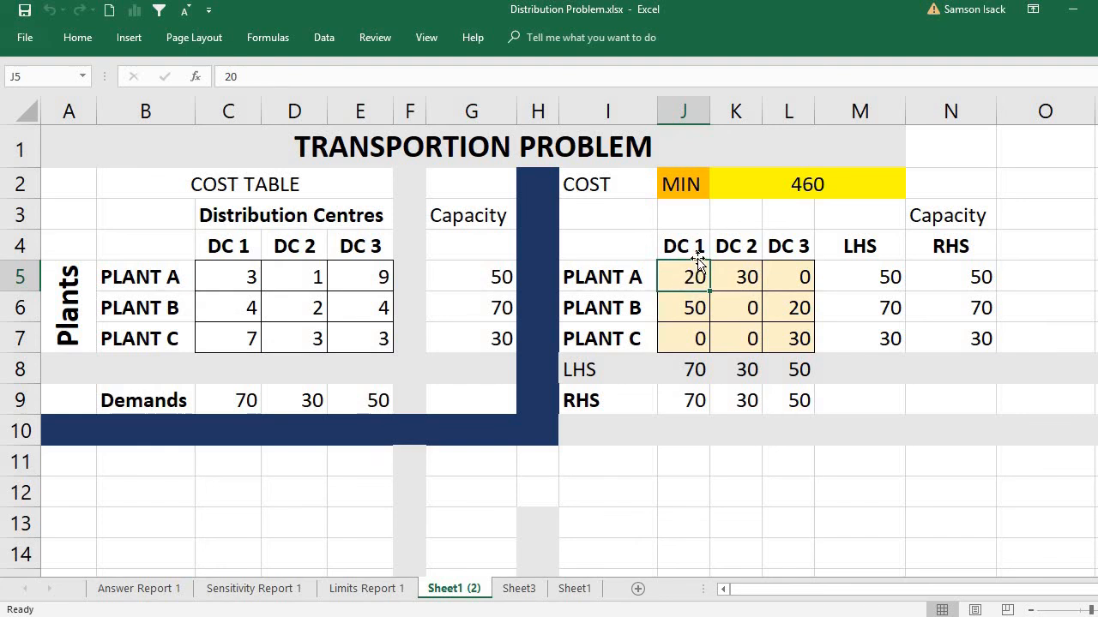
{"action": "left_click", "coordinate": [743, 279]}
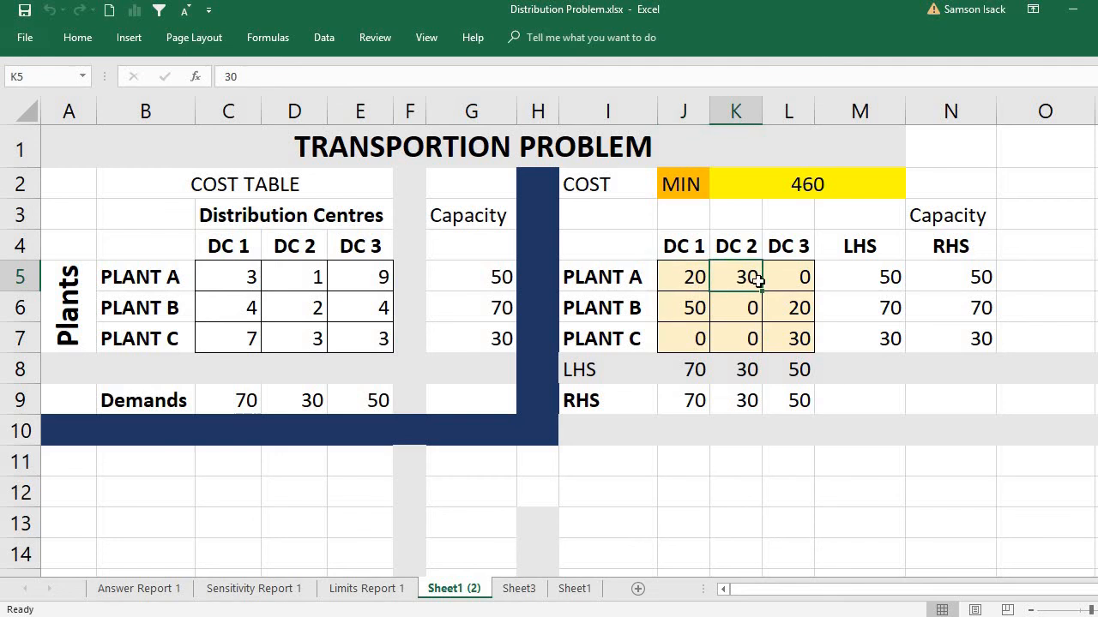
{"action": "left_click", "coordinate": [869, 270]}
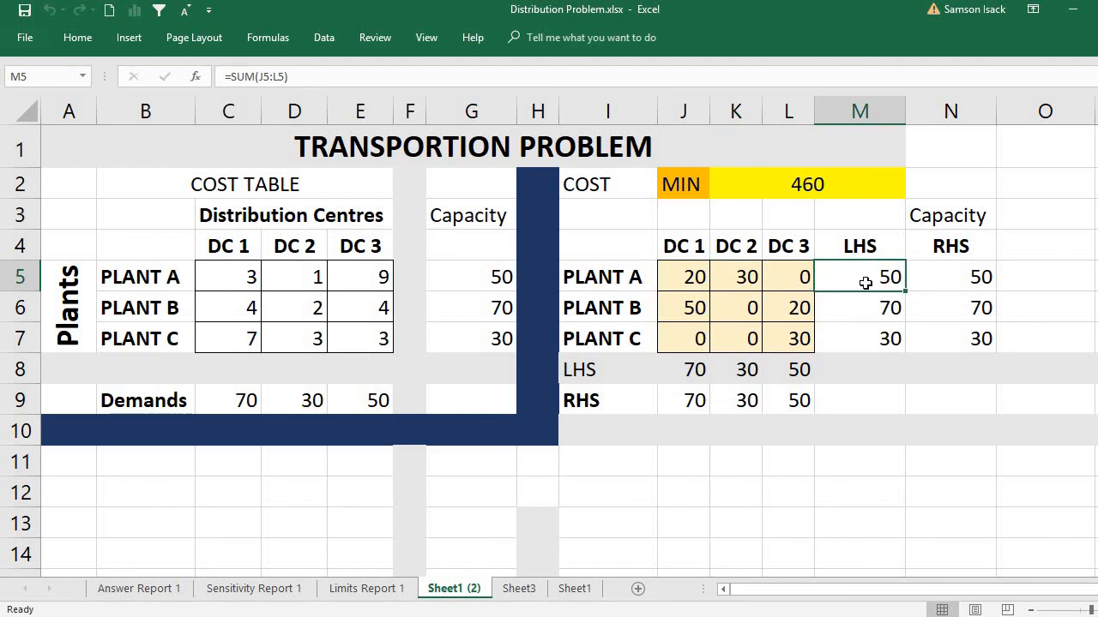
{"action": "left_click", "coordinate": [947, 277]}
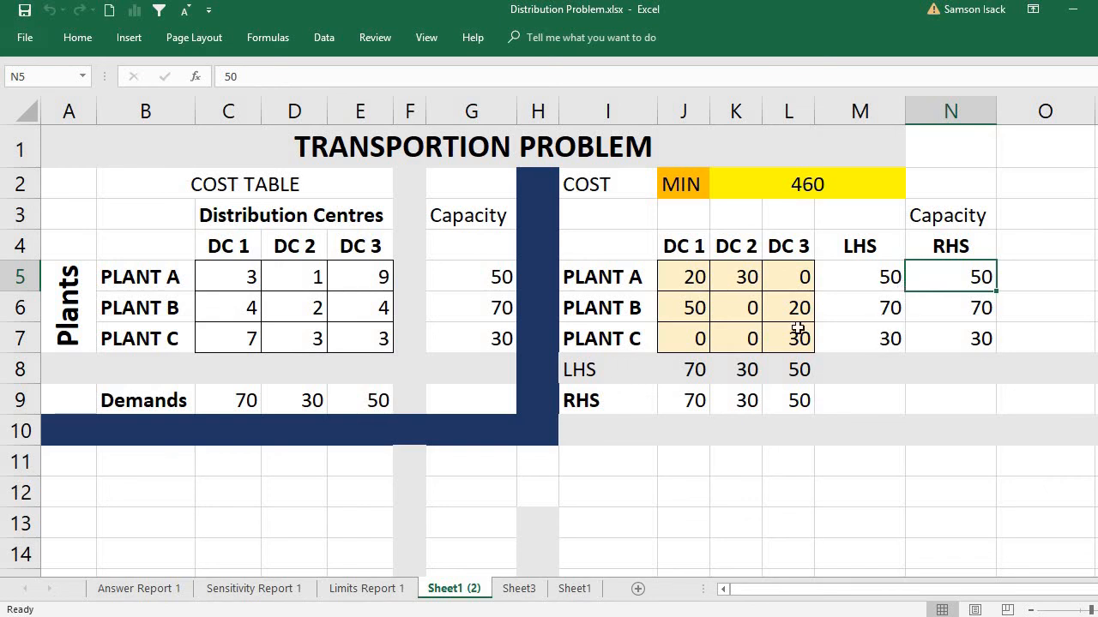
{"action": "left_click", "coordinate": [688, 307]}
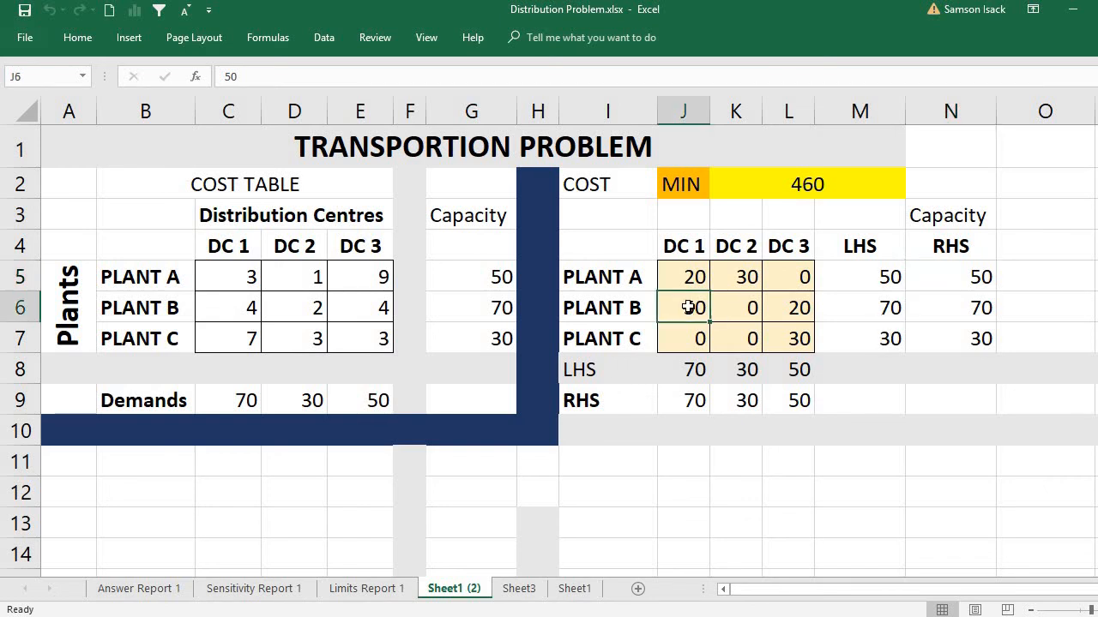
{"action": "left_click", "coordinate": [791, 308]}
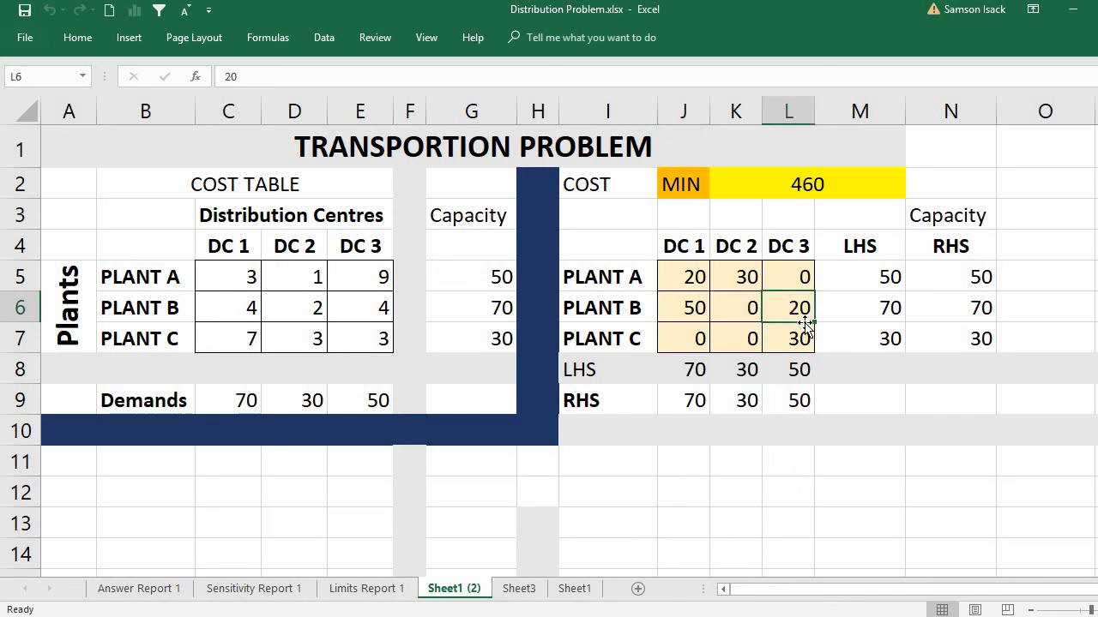
{"action": "left_click", "coordinate": [735, 307]}
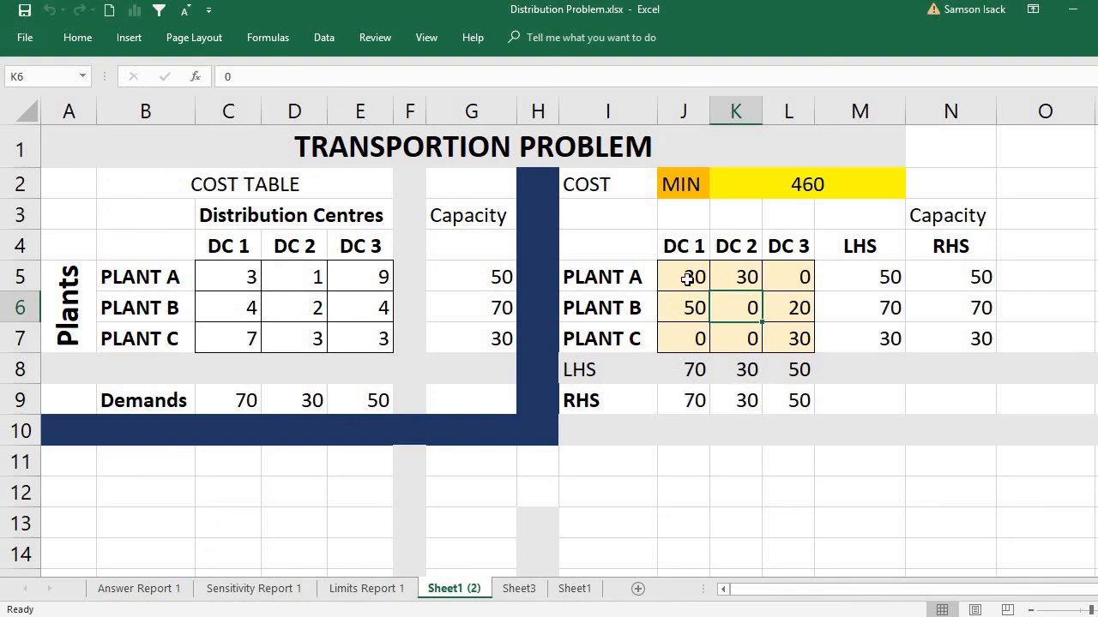
Step: Compare the distribution-centre LHS totals in row 8 with the row 9 demands, and inspect the minimum cost in K2
{"action": "left_click", "coordinate": [688, 360]}
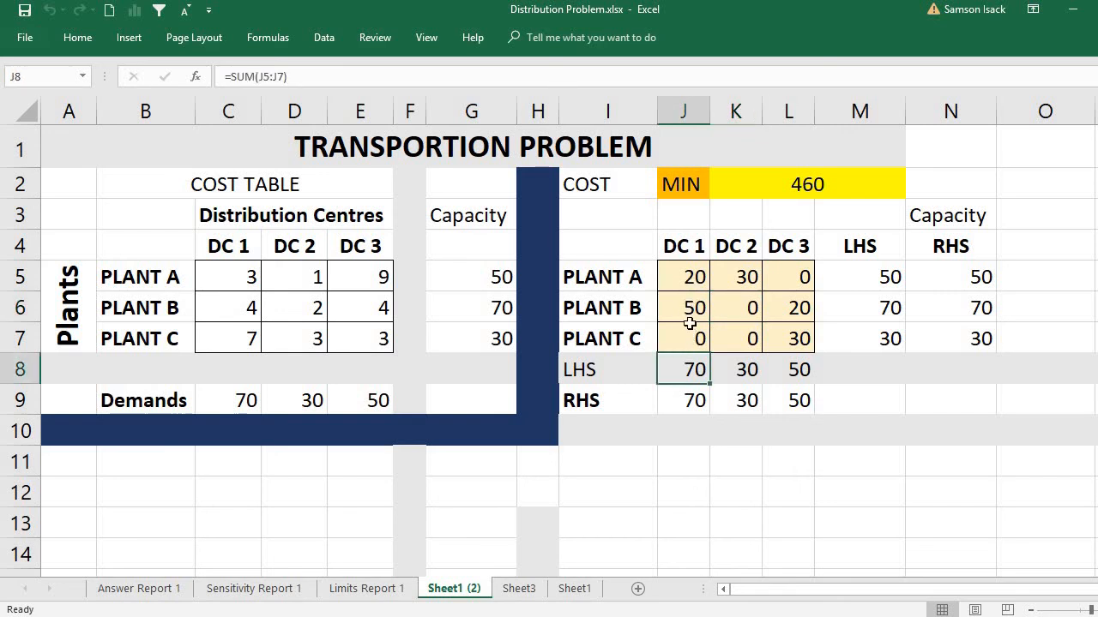
{"action": "left_click", "coordinate": [738, 284]}
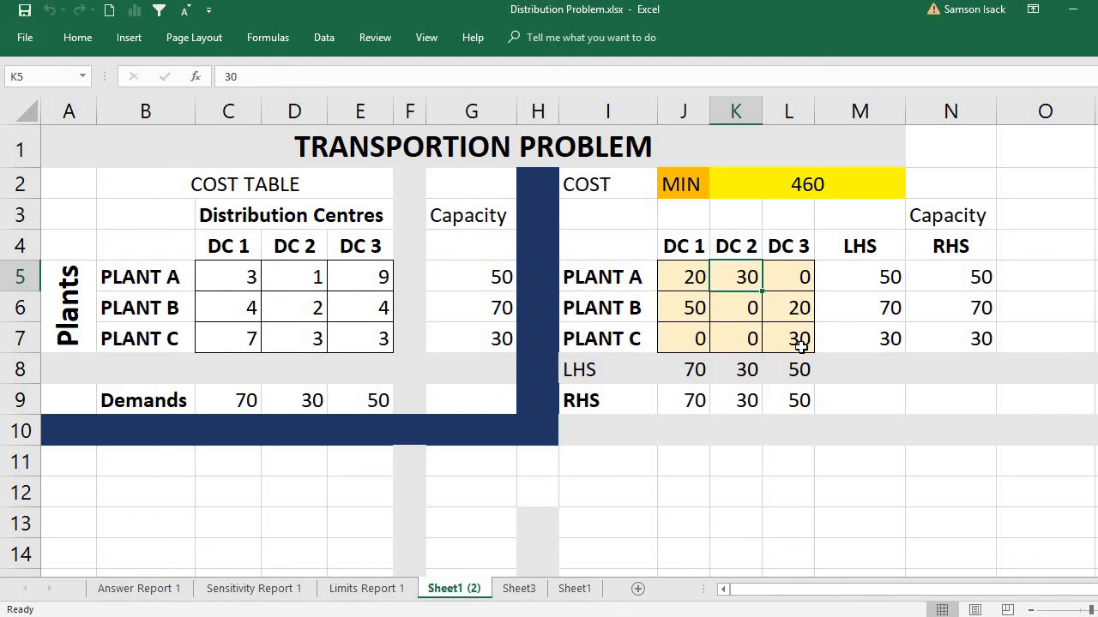
{"action": "left_click", "coordinate": [797, 396]}
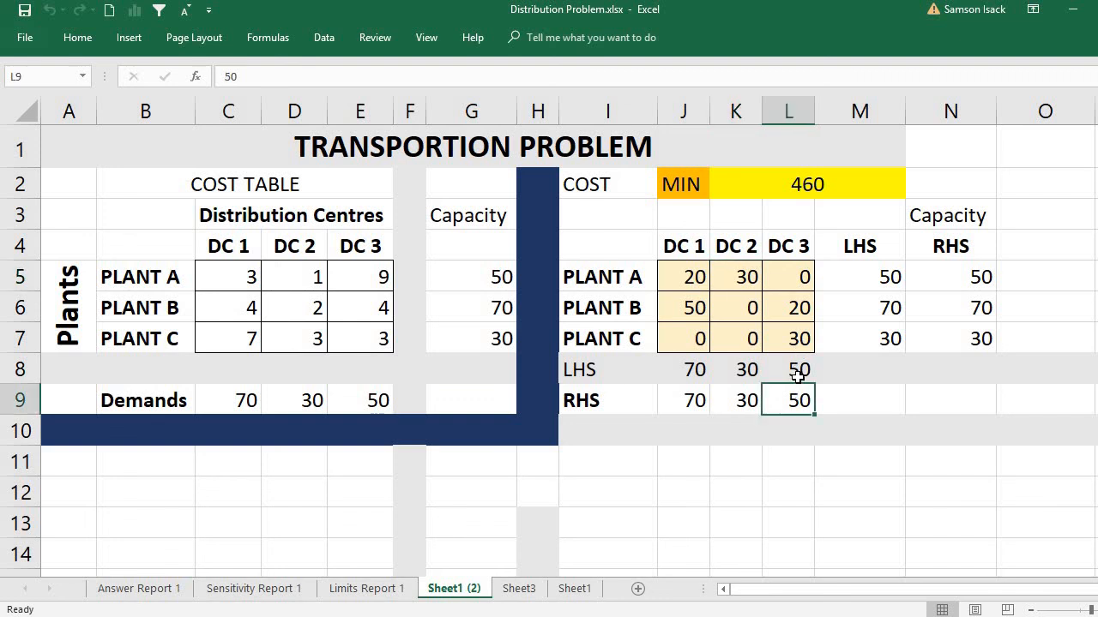
{"action": "left_click", "coordinate": [798, 375]}
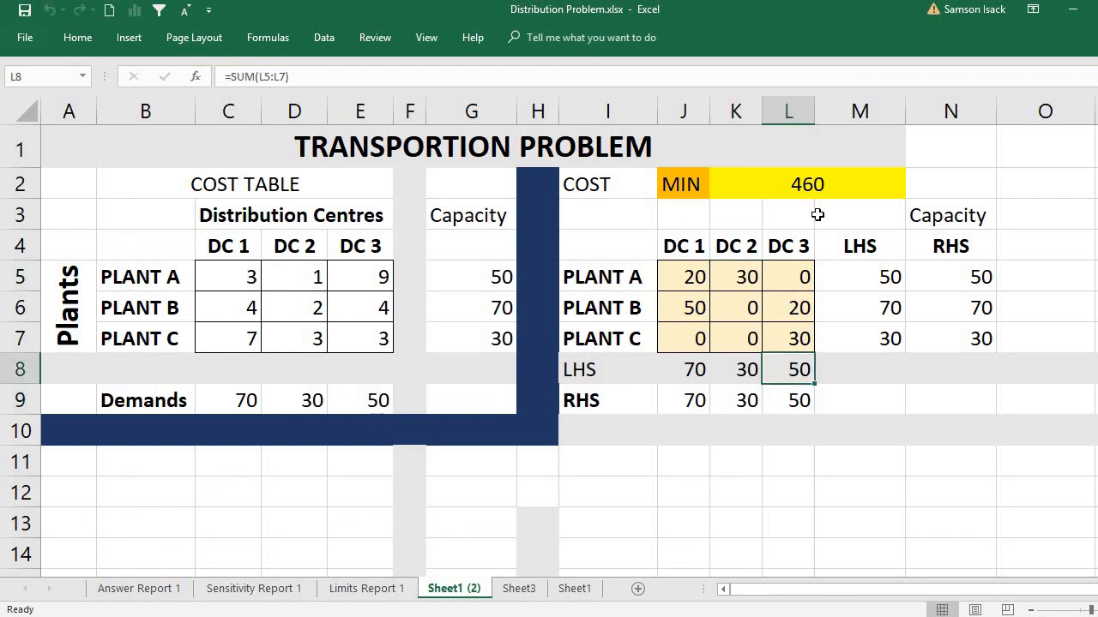
{"action": "left_click", "coordinate": [801, 166]}
{"action": "left_click", "coordinate": [801, 180]}
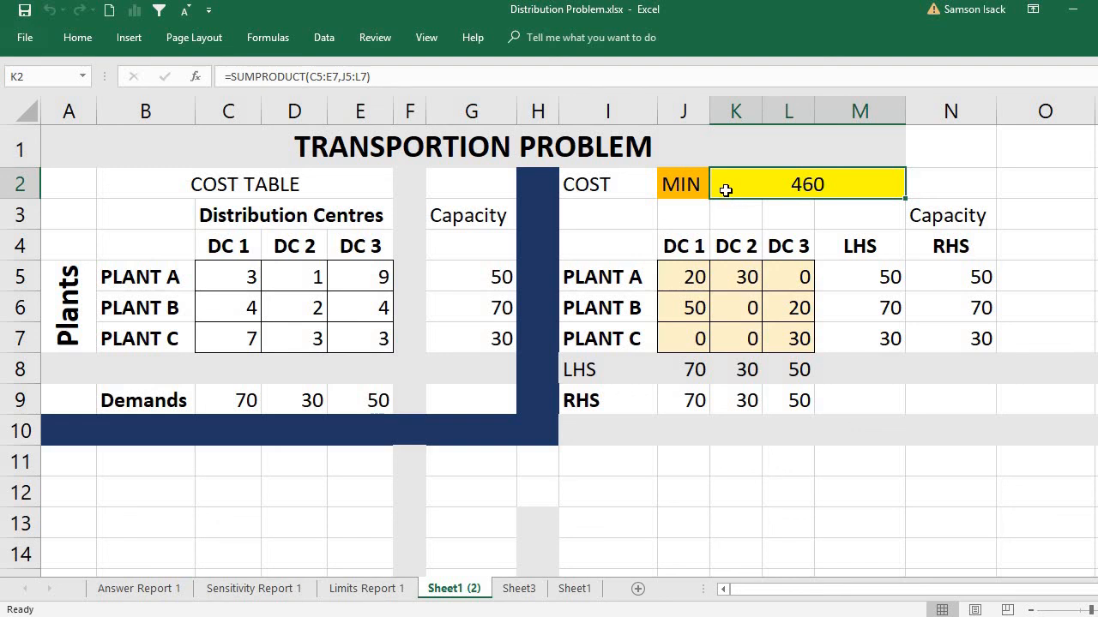
Step: Re-solve the model in Solver with the K2 objective set to Max, and keep the solution
{"action": "left_click", "coordinate": [321, 37]}
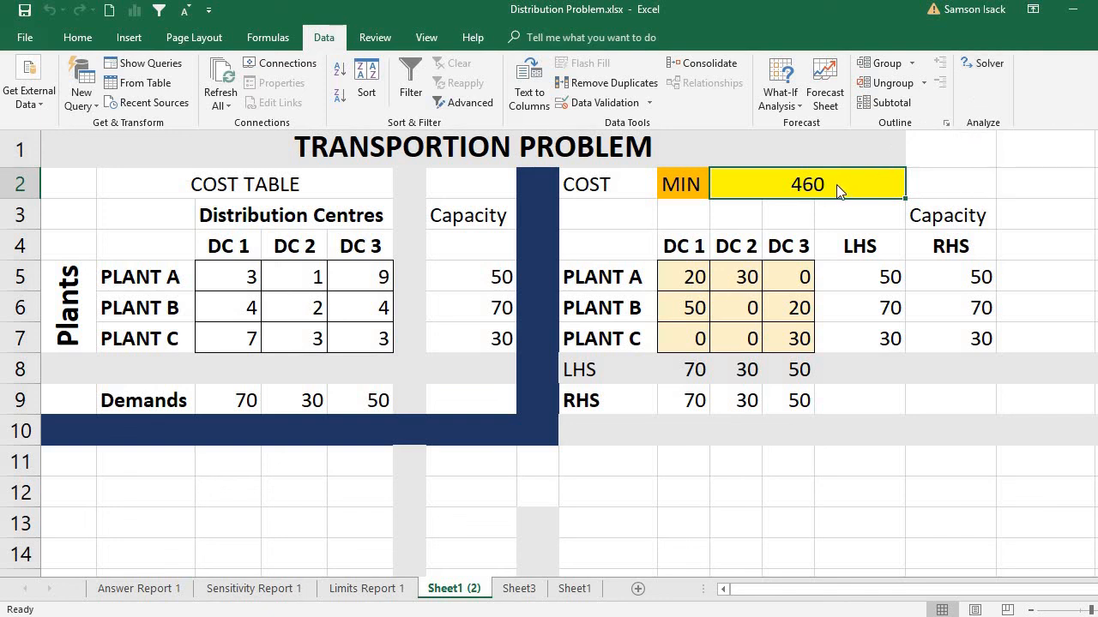
{"action": "left_click", "coordinate": [986, 68]}
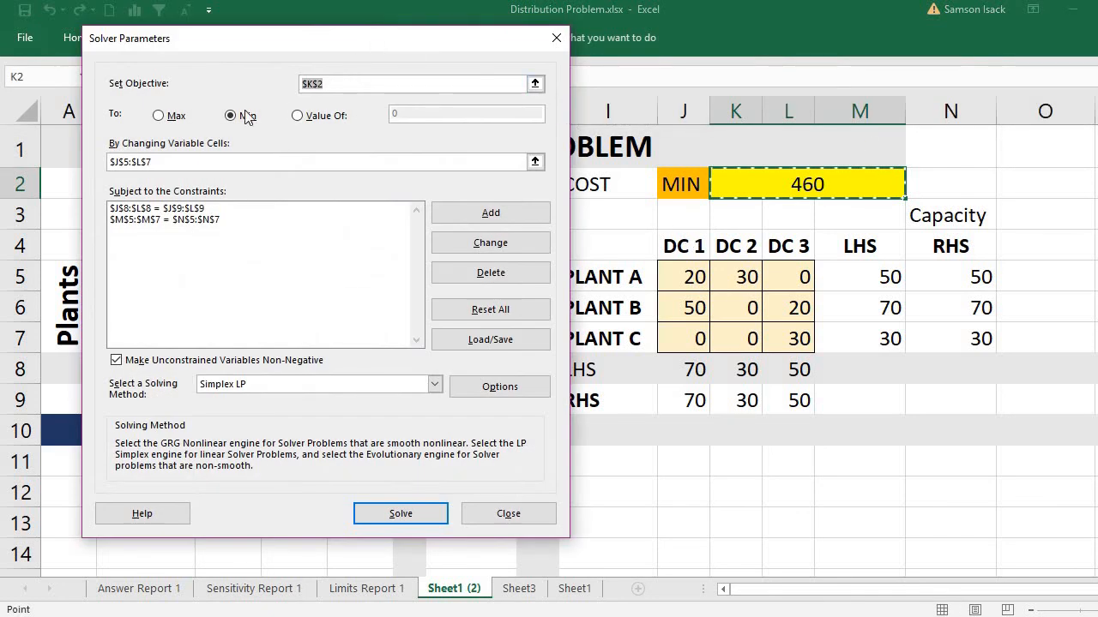
{"action": "left_click", "coordinate": [172, 118]}
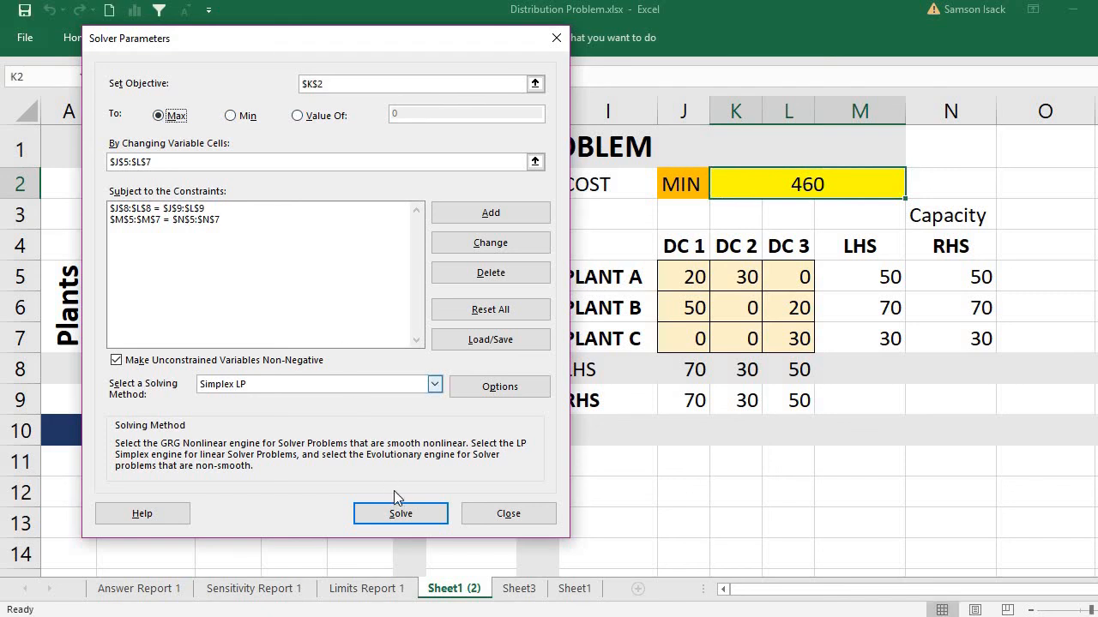
{"action": "left_click", "coordinate": [402, 516]}
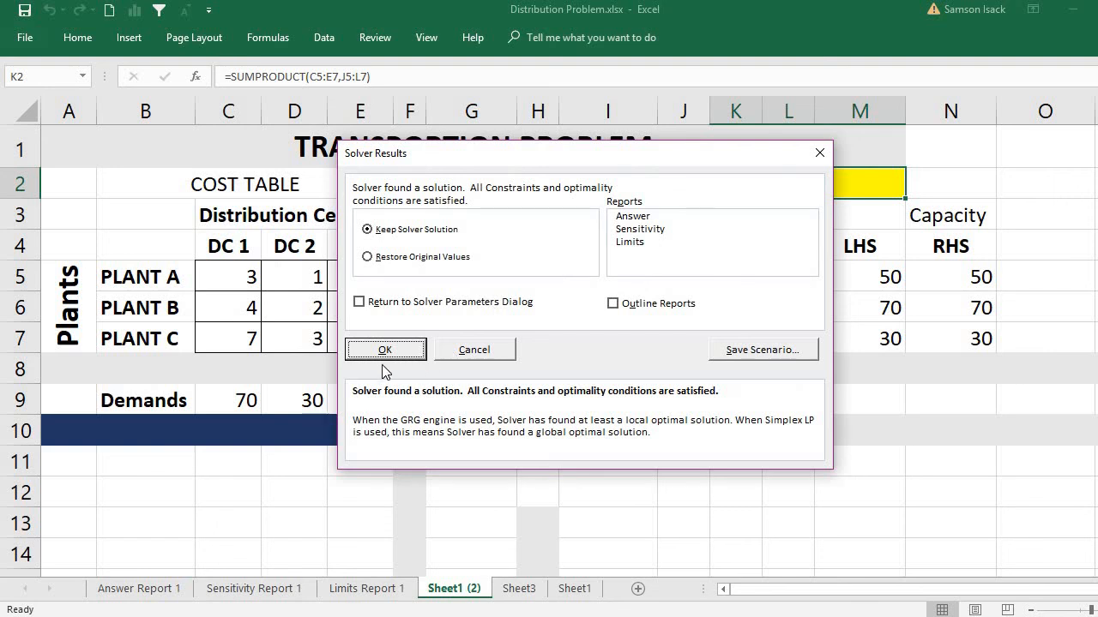
{"action": "left_click", "coordinate": [385, 351]}
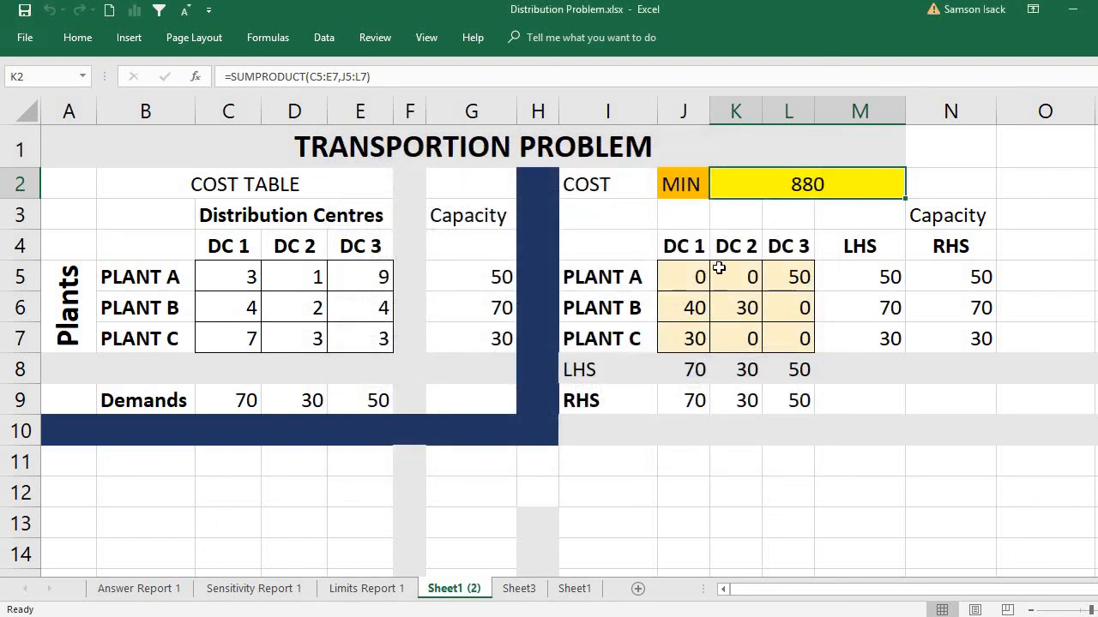
Step: Inspect the maximised cost in K2 and the Plant A and Plant B shipments in L5, J6 and K6
{"action": "left_click", "coordinate": [681, 186]}
{"action": "left_click", "coordinate": [781, 185]}
{"action": "left_click", "coordinate": [801, 282]}
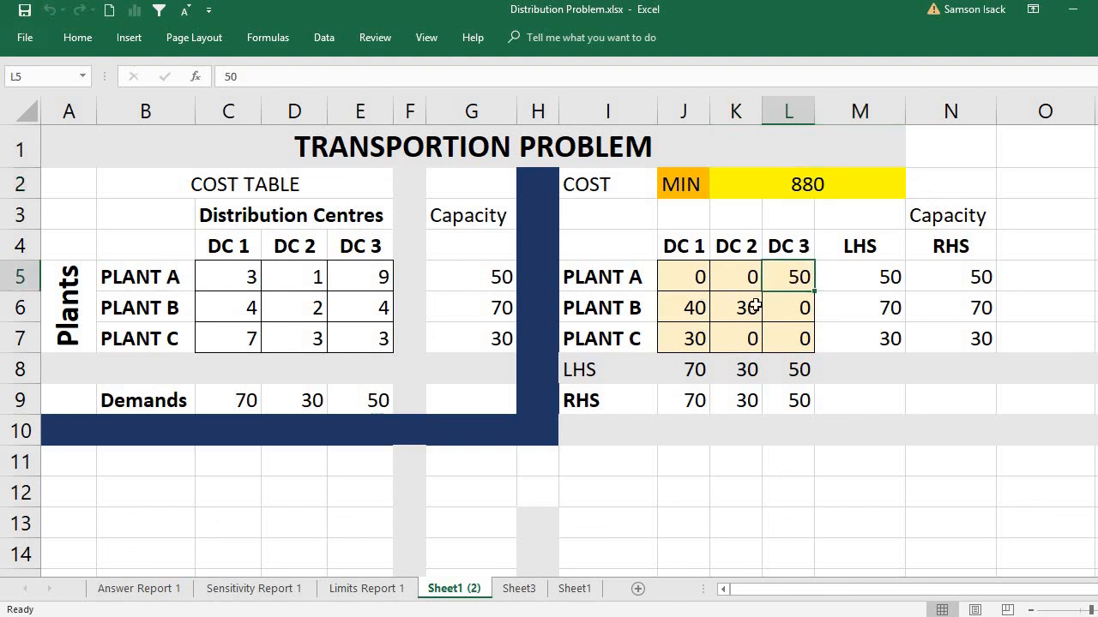
{"action": "left_click", "coordinate": [695, 309]}
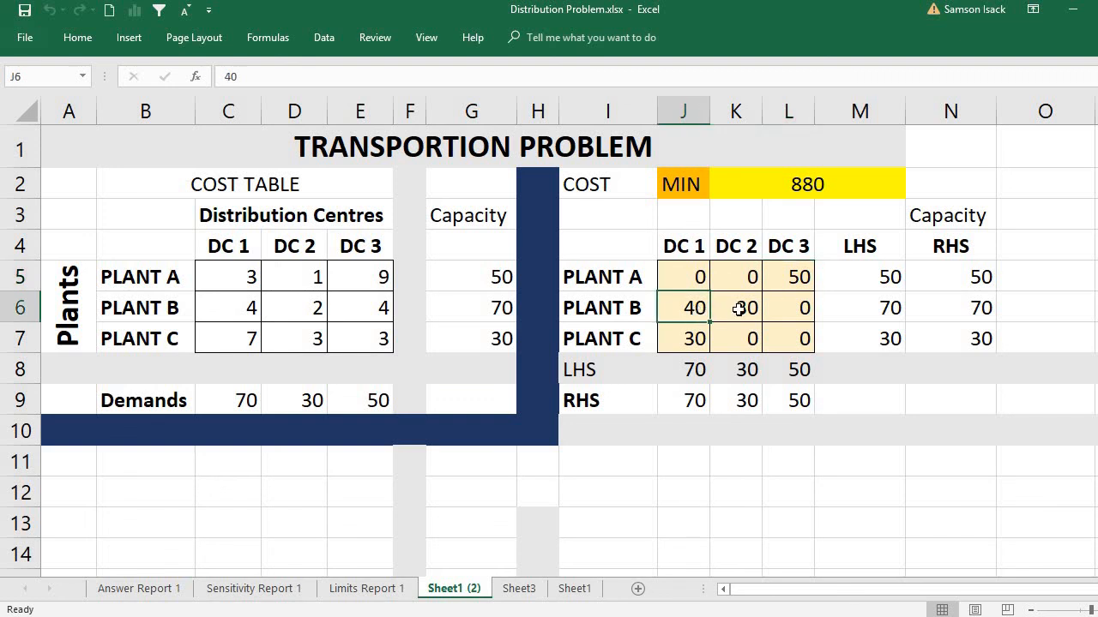
{"action": "left_click", "coordinate": [739, 310]}
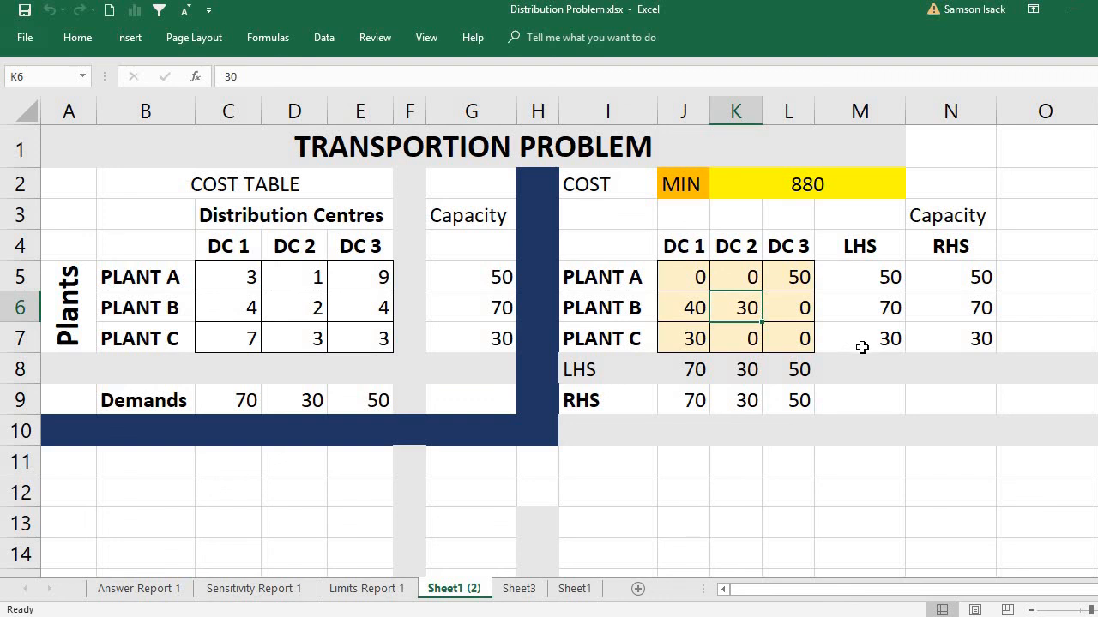
{"action": "left_click", "coordinate": [816, 187]}
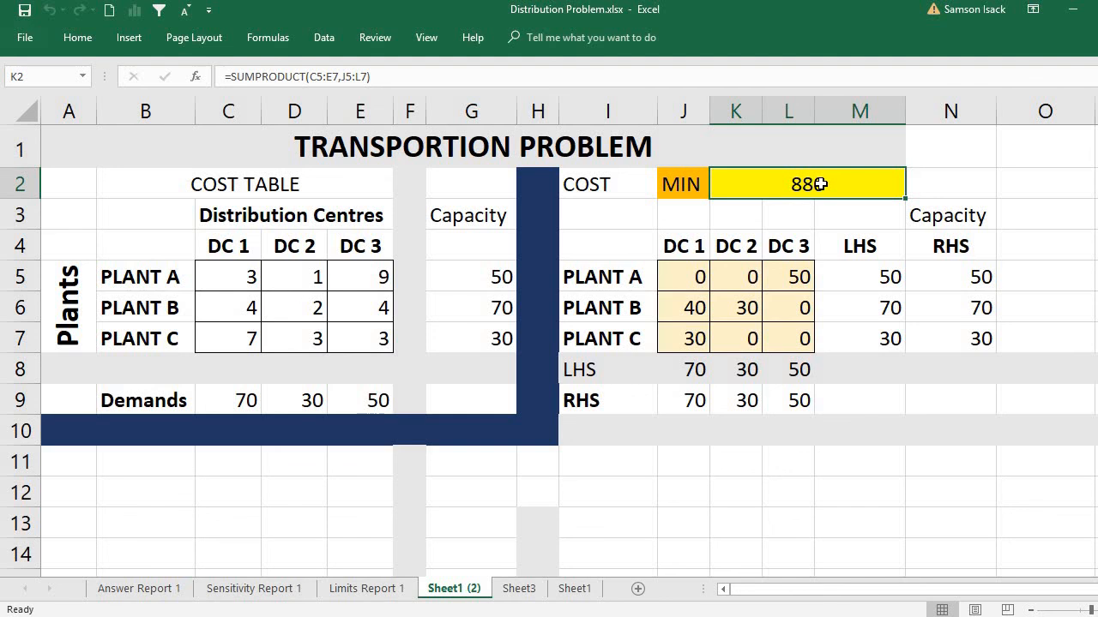
Step: Switch the K2 objective back to Min in Solver, solve the model again and keep the solution
{"action": "left_click", "coordinate": [316, 46]}
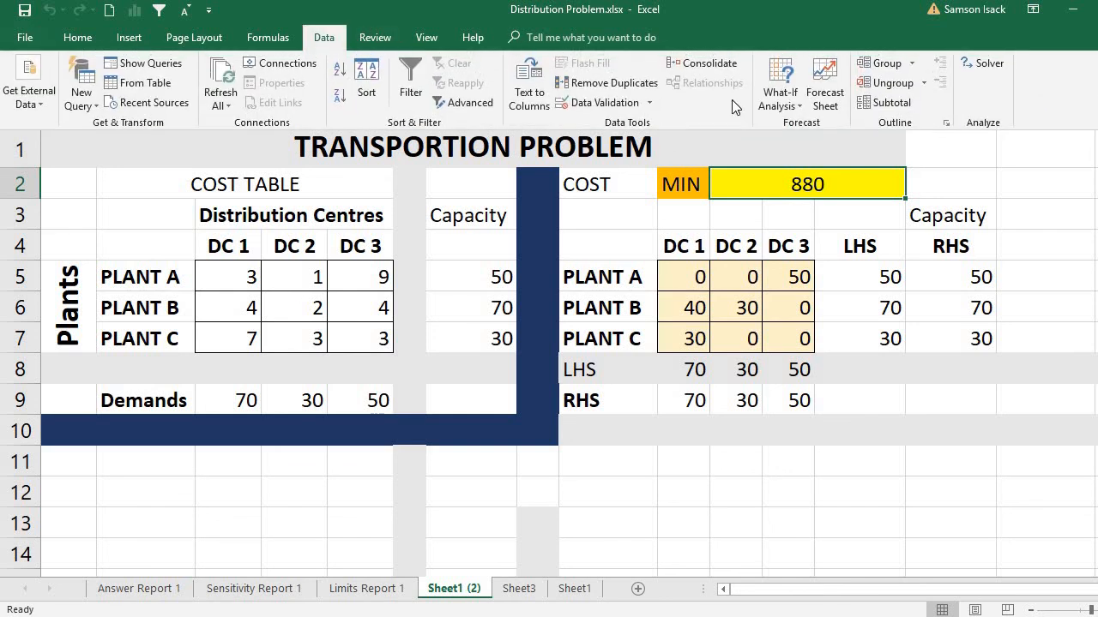
{"action": "left_click", "coordinate": [987, 67]}
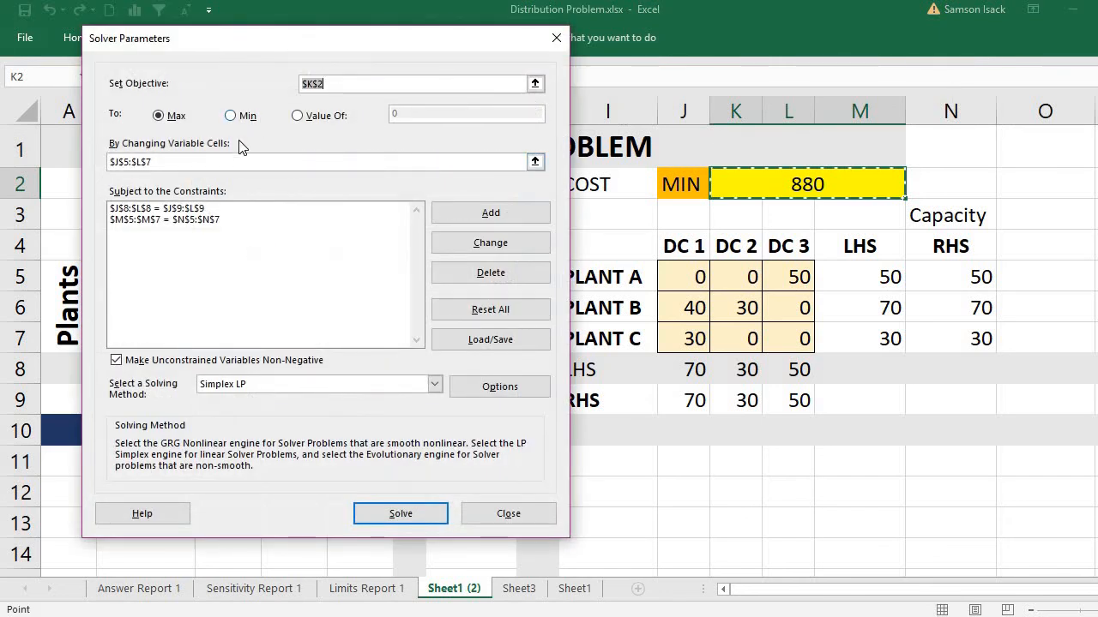
{"action": "left_click", "coordinate": [232, 116]}
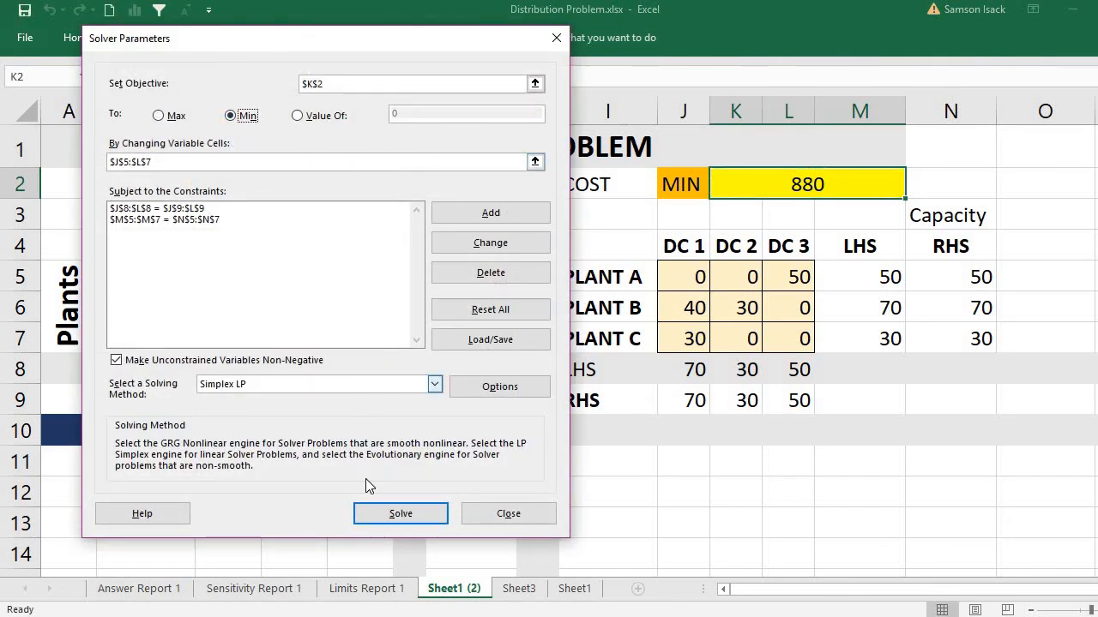
{"action": "left_click", "coordinate": [384, 514]}
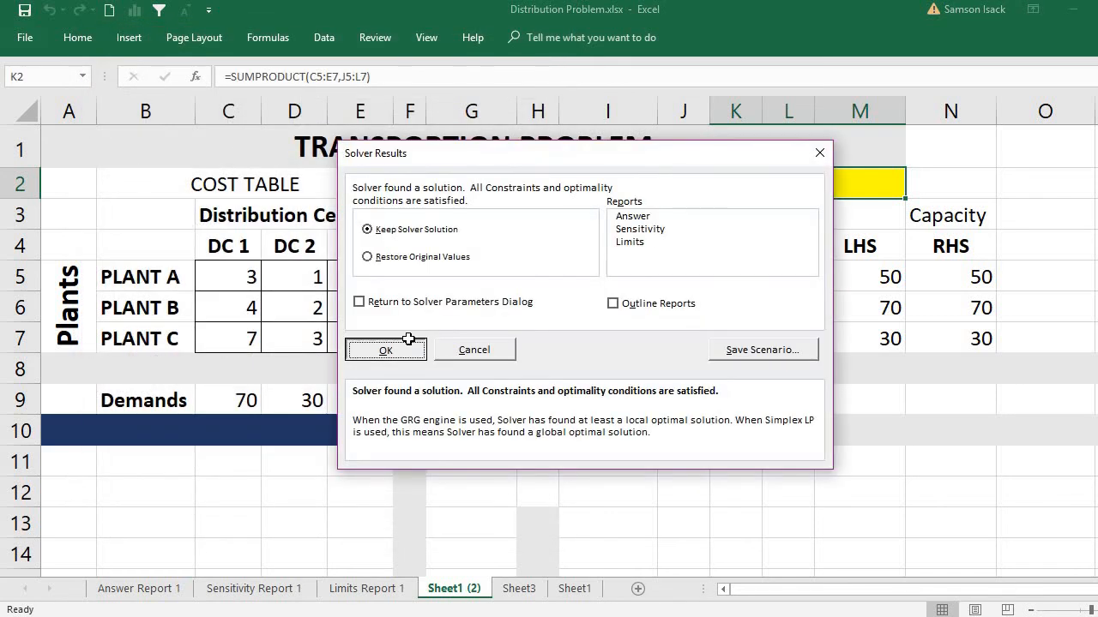
{"action": "left_click", "coordinate": [386, 349]}
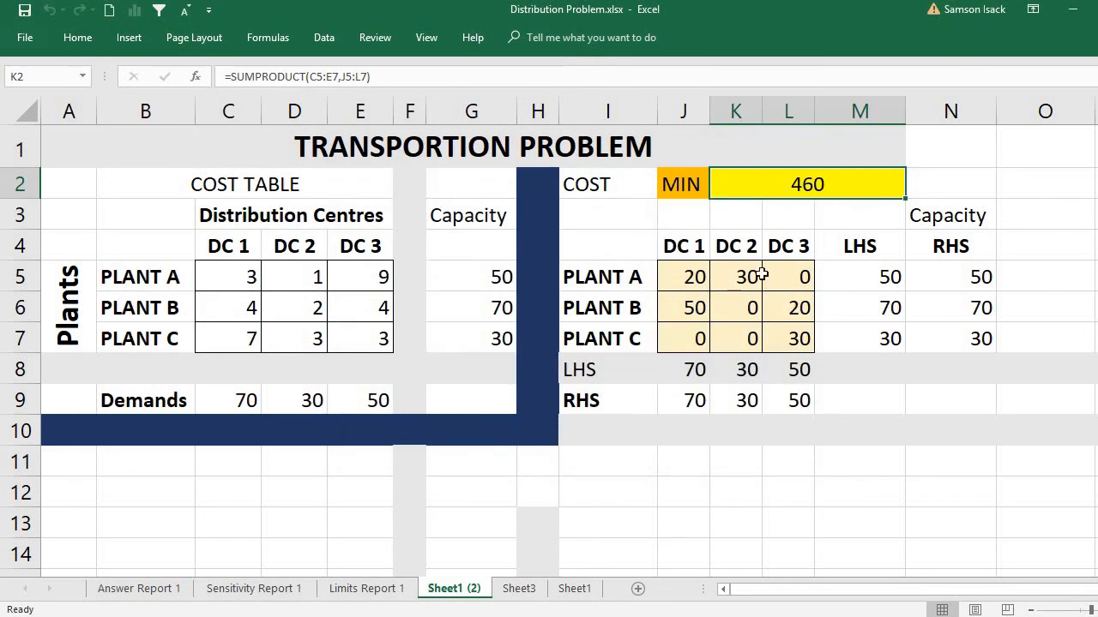
Step: Review the minimum-cost shipments from Plants A, B and C in the J5:L7 allocation table, then check the total cost in K2
{"action": "left_click_drag", "start_coordinate": [688, 273], "coordinate": [729, 276]}
{"action": "left_click", "coordinate": [695, 276]}
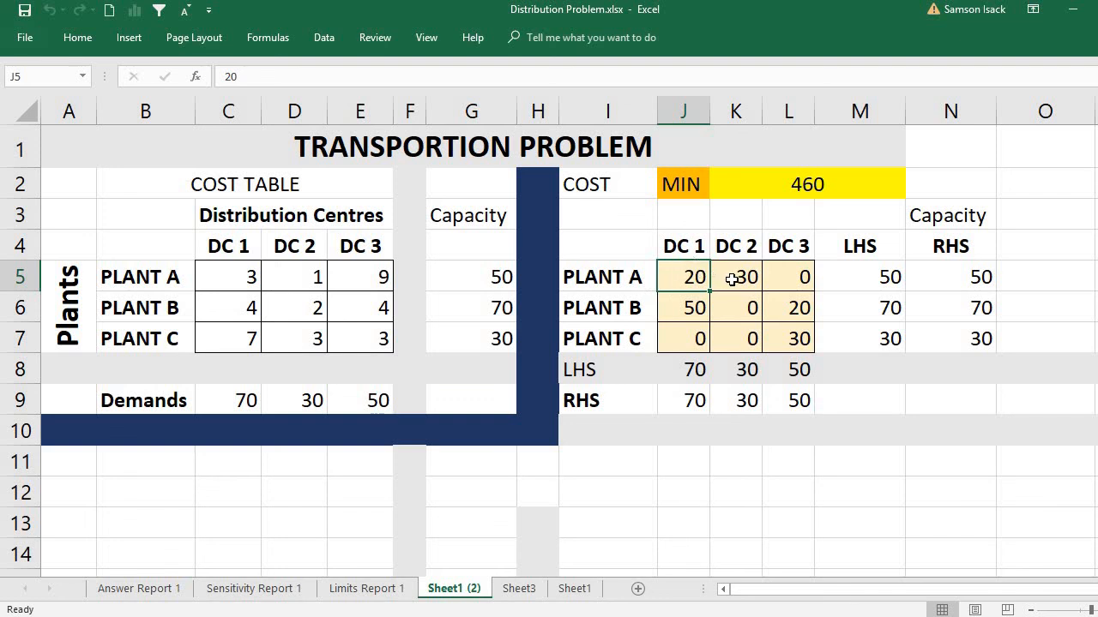
{"action": "left_click", "coordinate": [693, 310]}
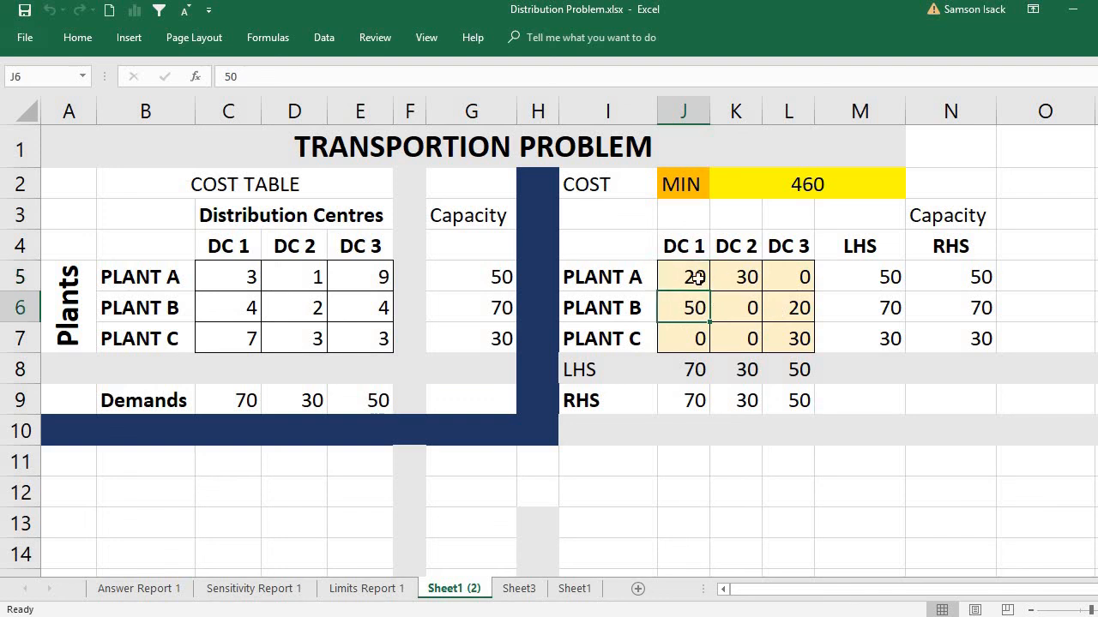
{"action": "left_click", "coordinate": [802, 319]}
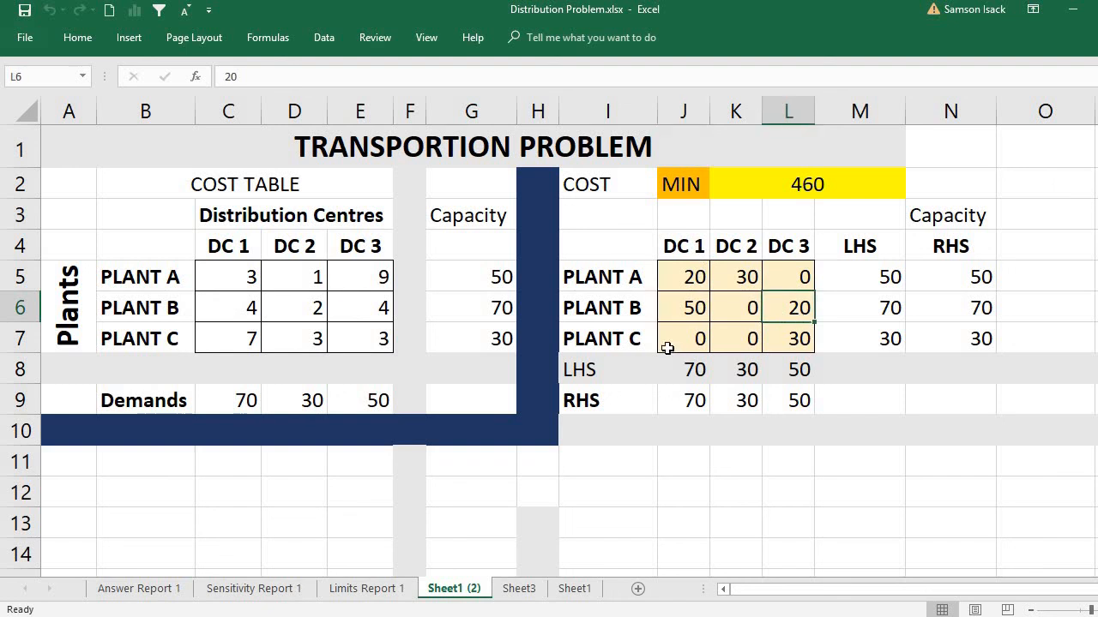
{"action": "left_click", "coordinate": [794, 339]}
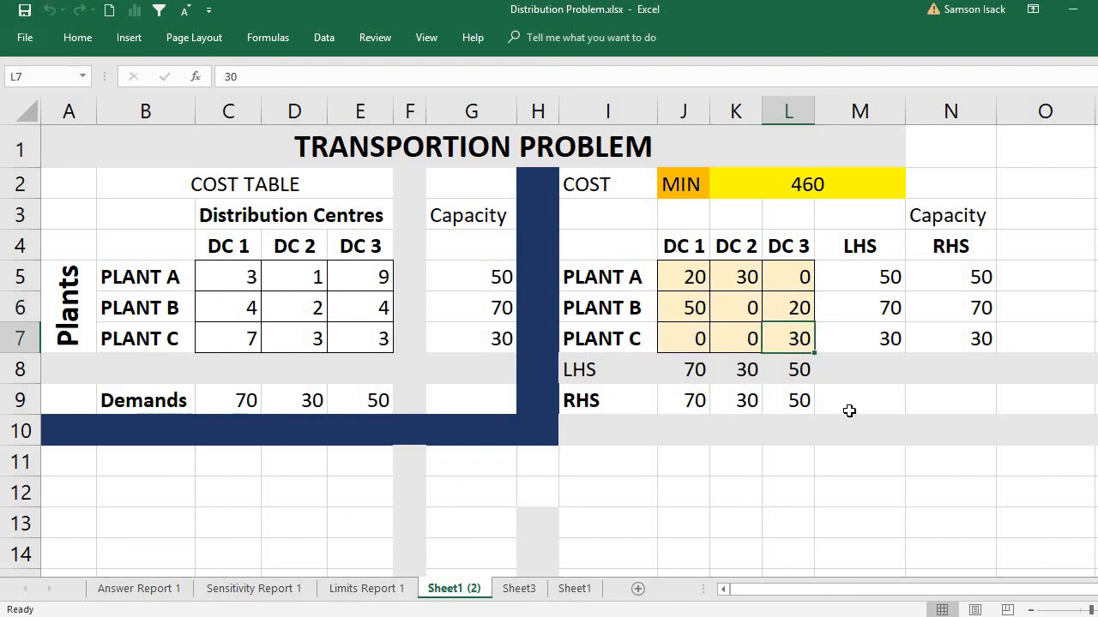
{"action": "left_click", "coordinate": [793, 188]}
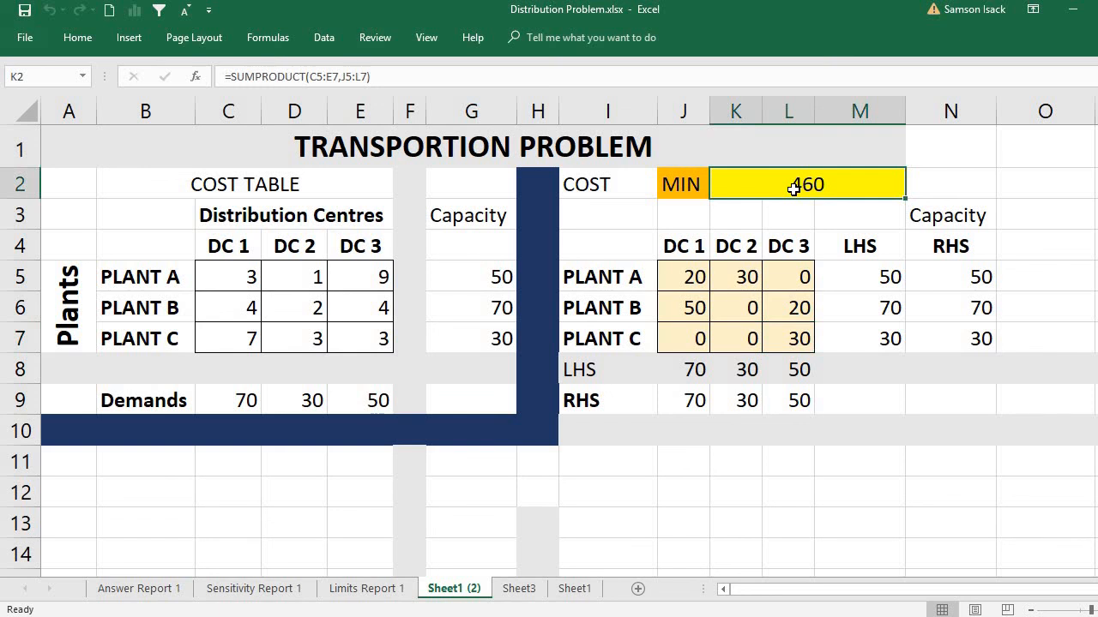